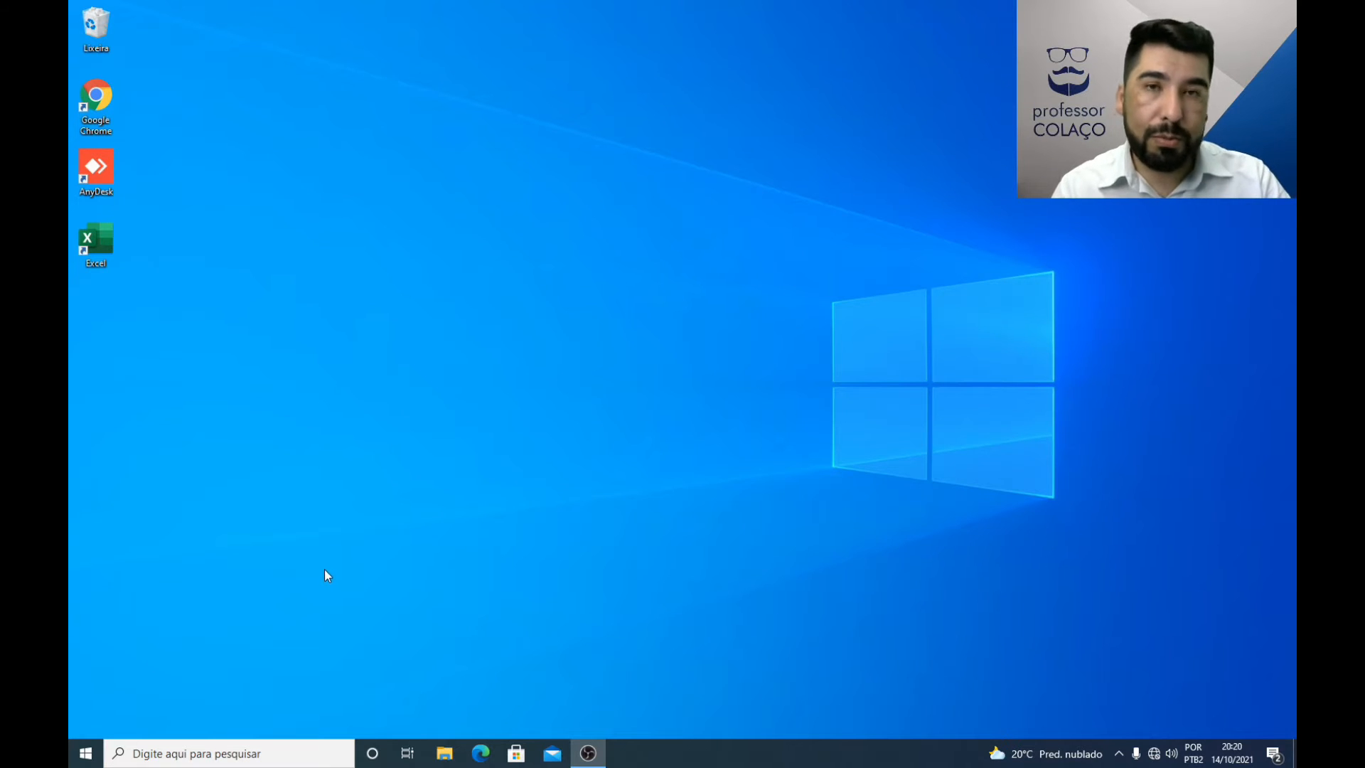
# Step: Look over the Start menu's app list and tiles, and view the taskbar clock's October 2021 calendar, closing each one
pyautogui.click(85, 753)
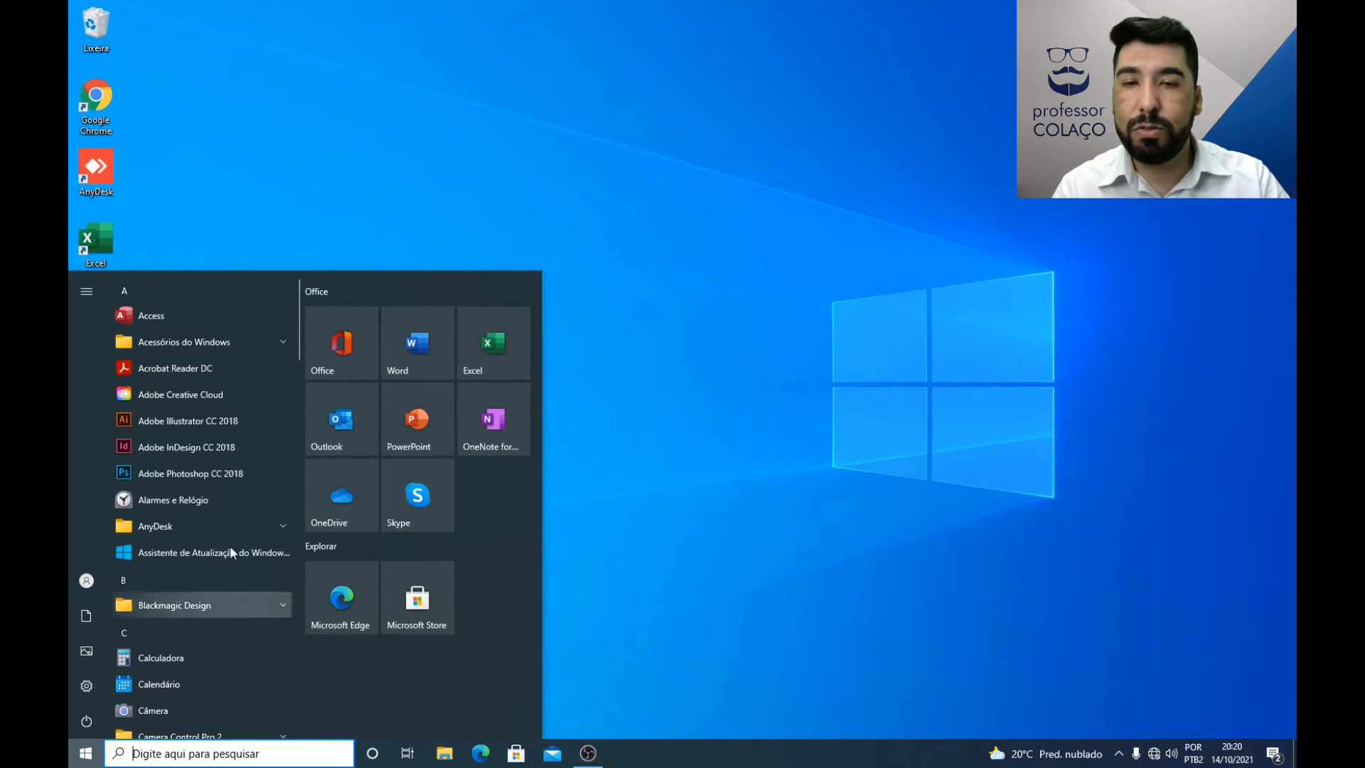
pyautogui.click(592, 367)
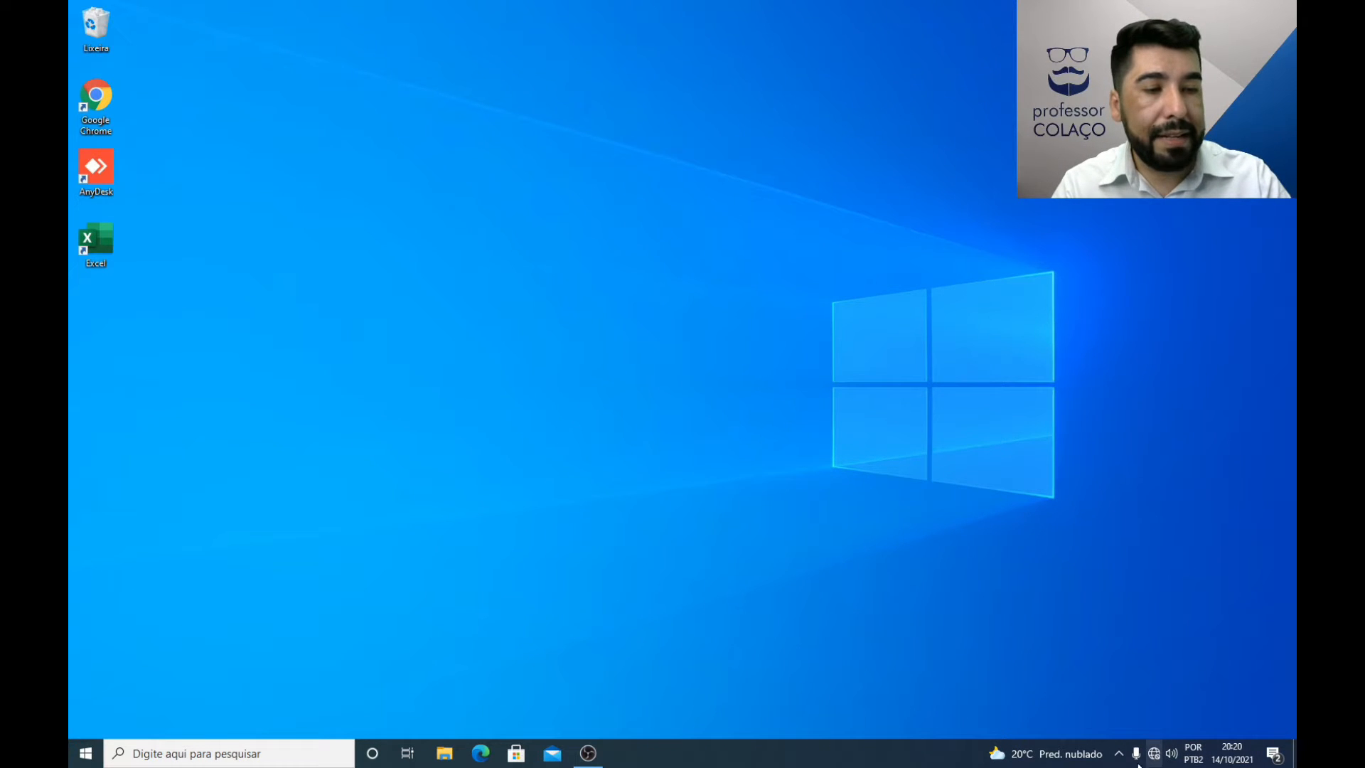
pyautogui.click(1236, 758)
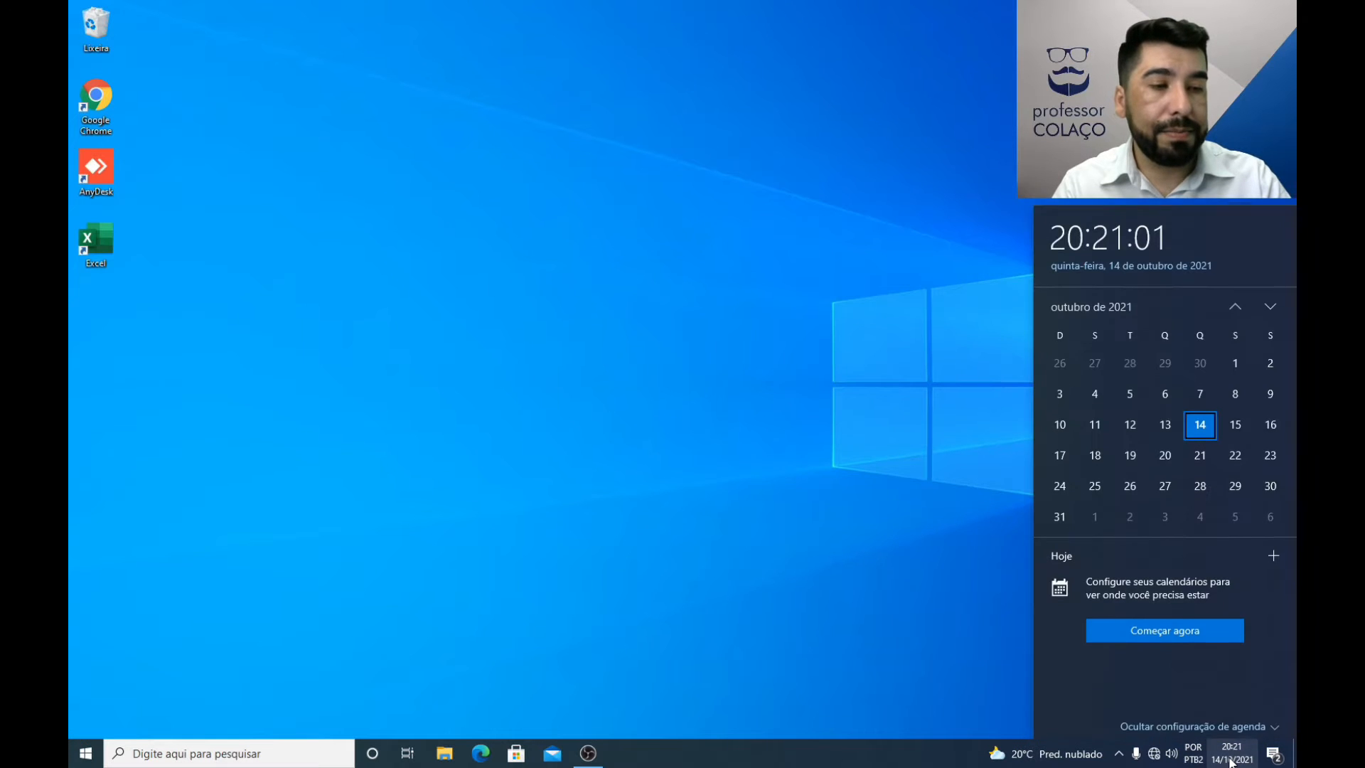
pyautogui.moveTo(1198, 759)
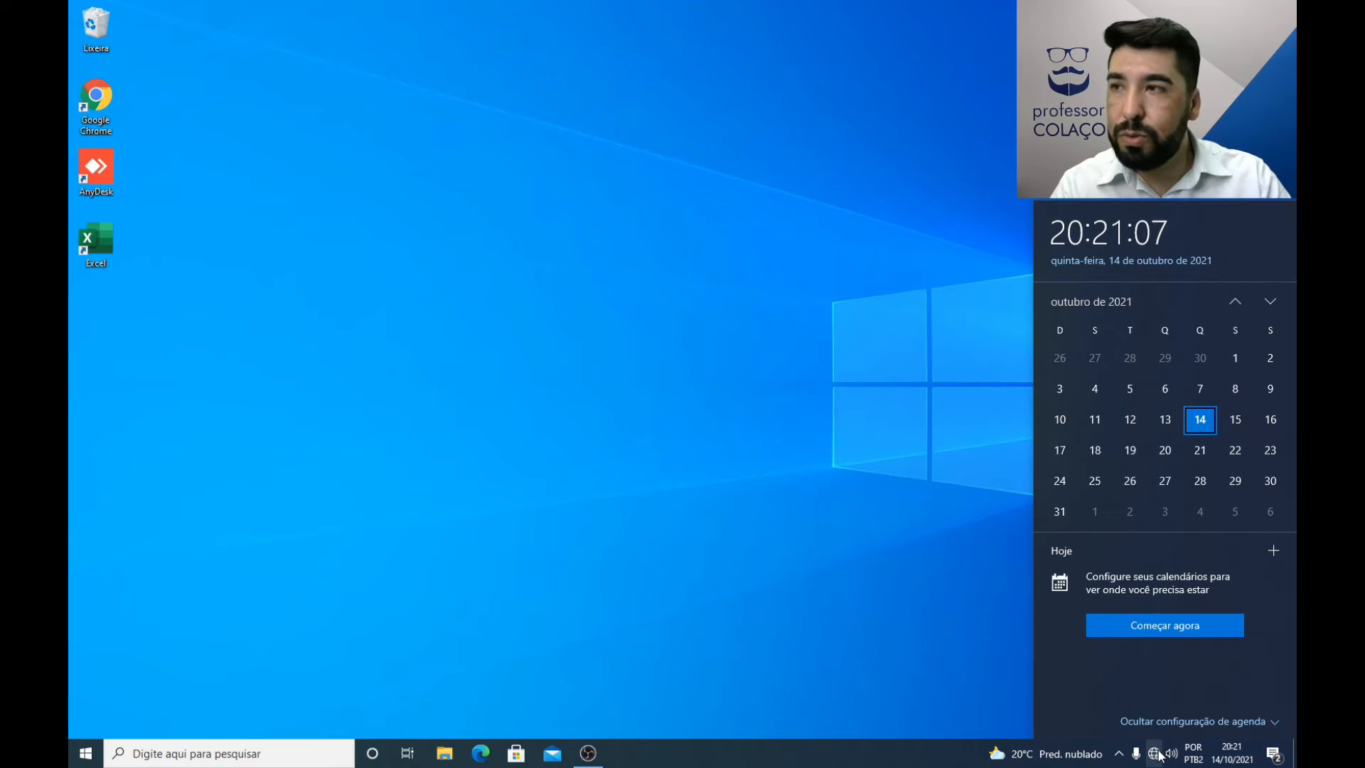
pyautogui.click(960, 635)
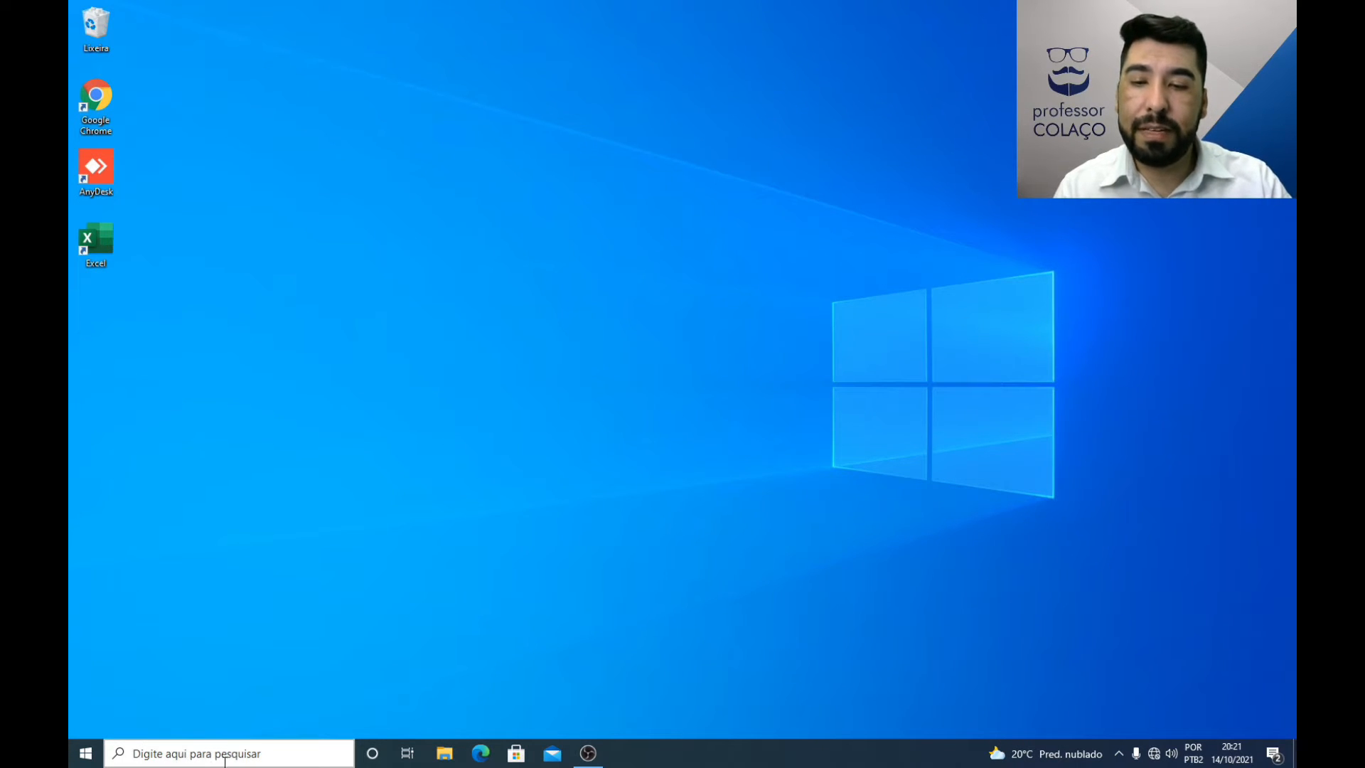
# Step: Search Windows for "cal" to launch Calculadora, move its window toward the middle of the desktop, and close it
pyautogui.click(201, 751)
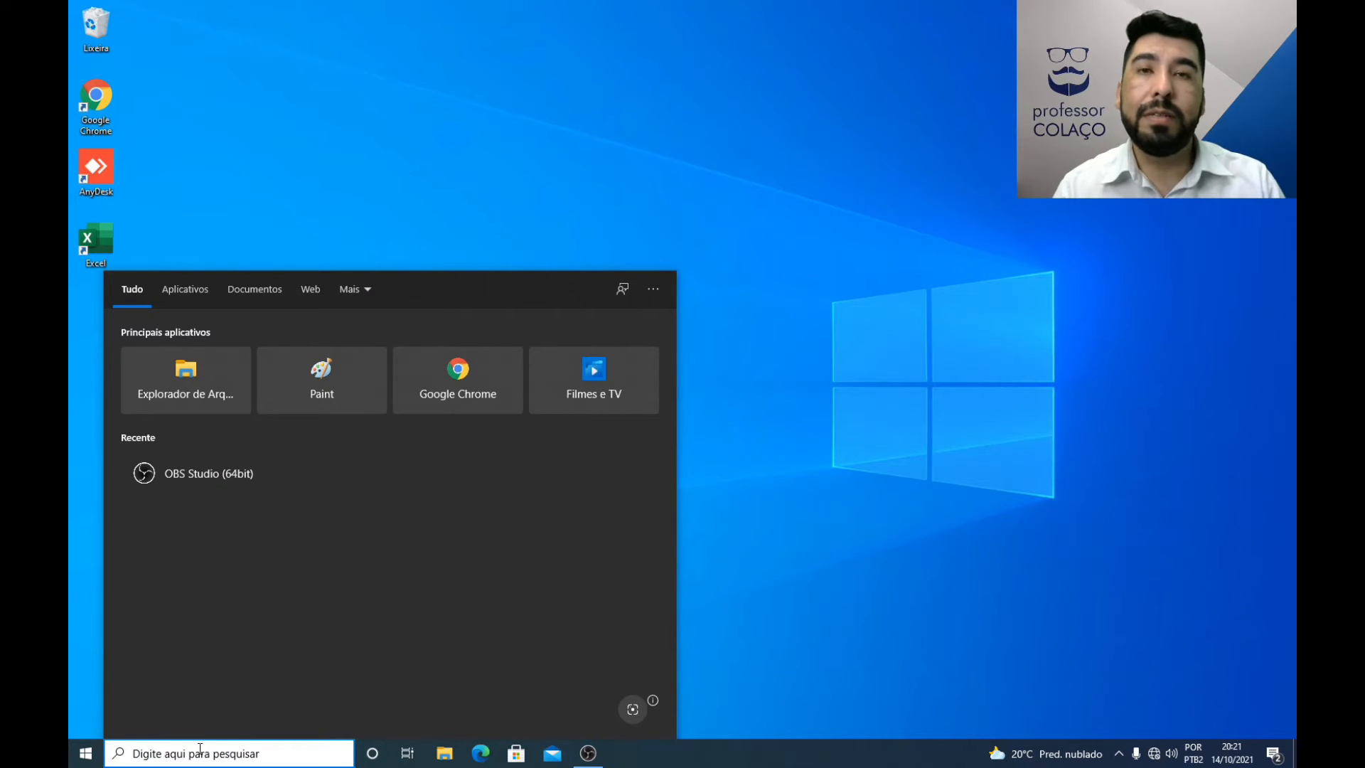
pyautogui.write('cal')
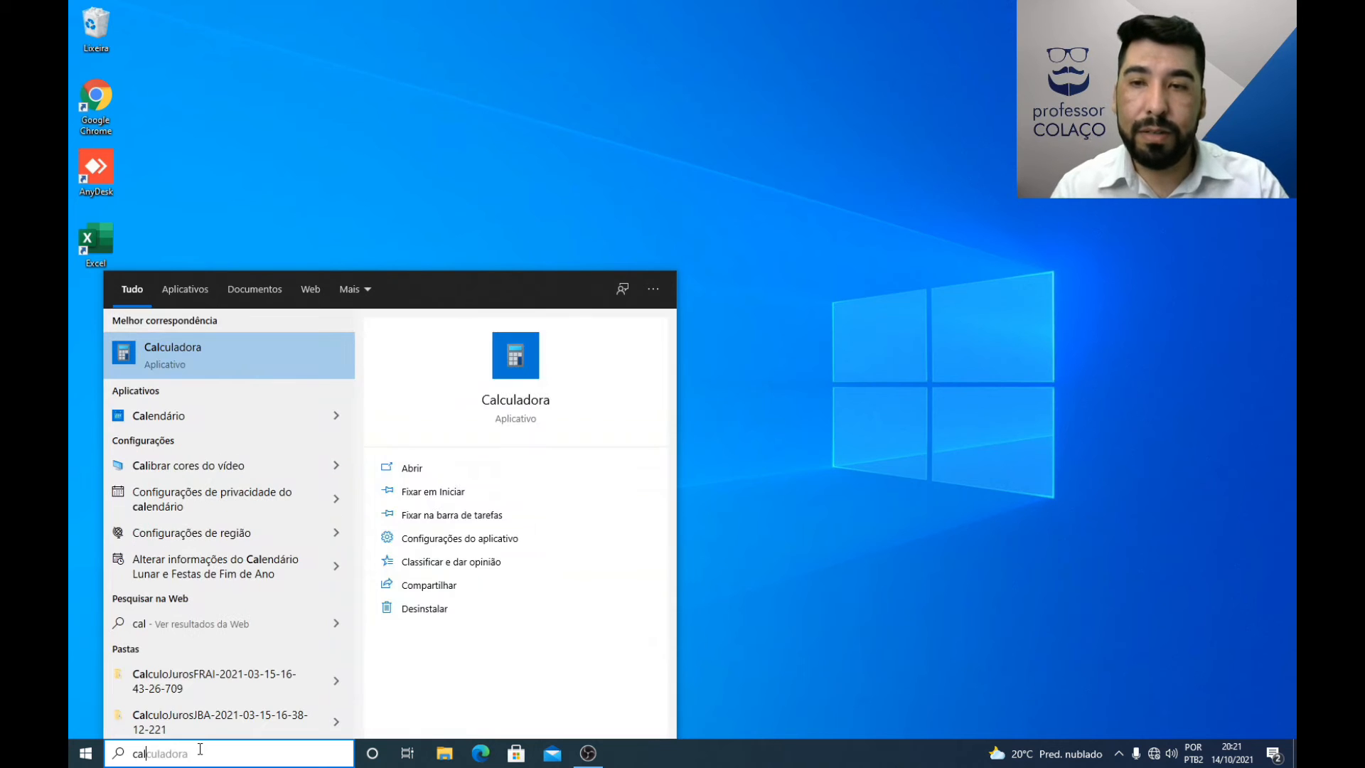
pyautogui.click(160, 347)
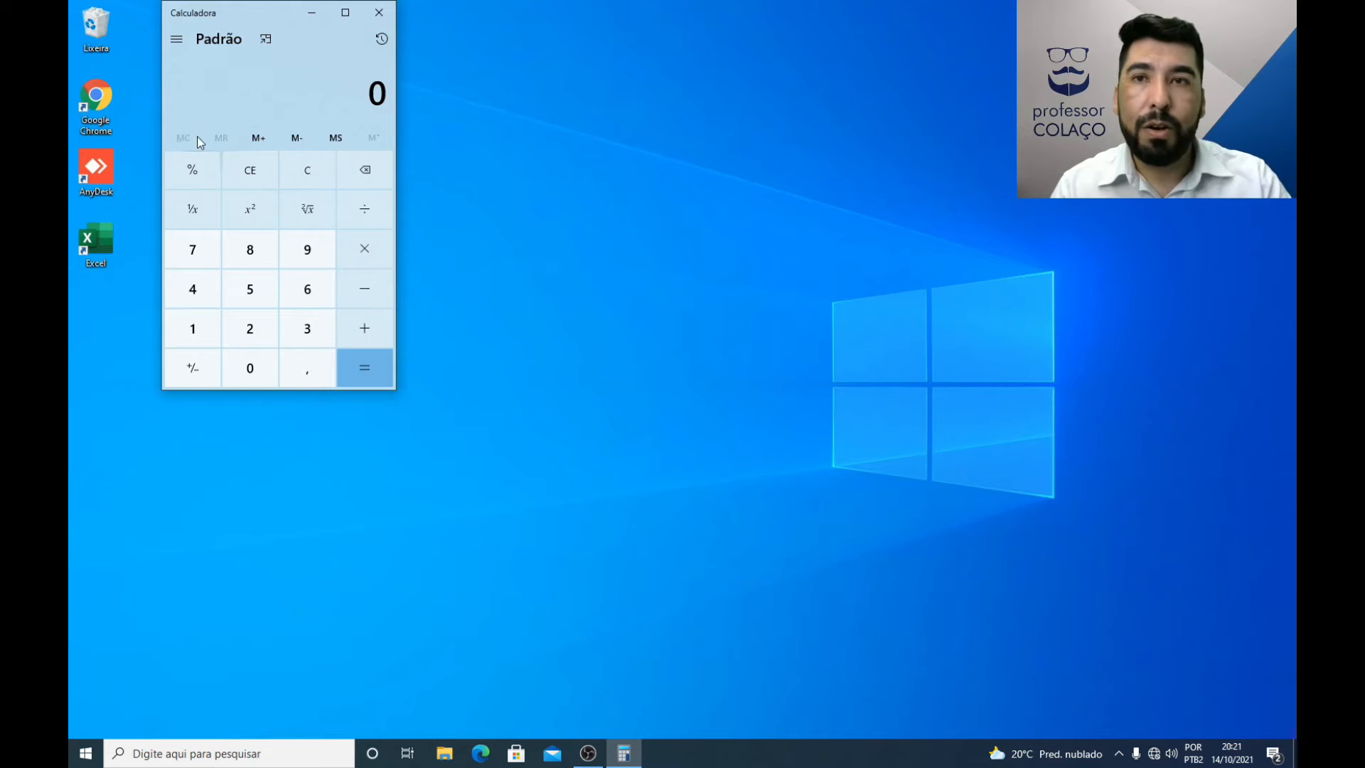
pyautogui.moveTo(275, 15); pyautogui.dragTo(542, 117)
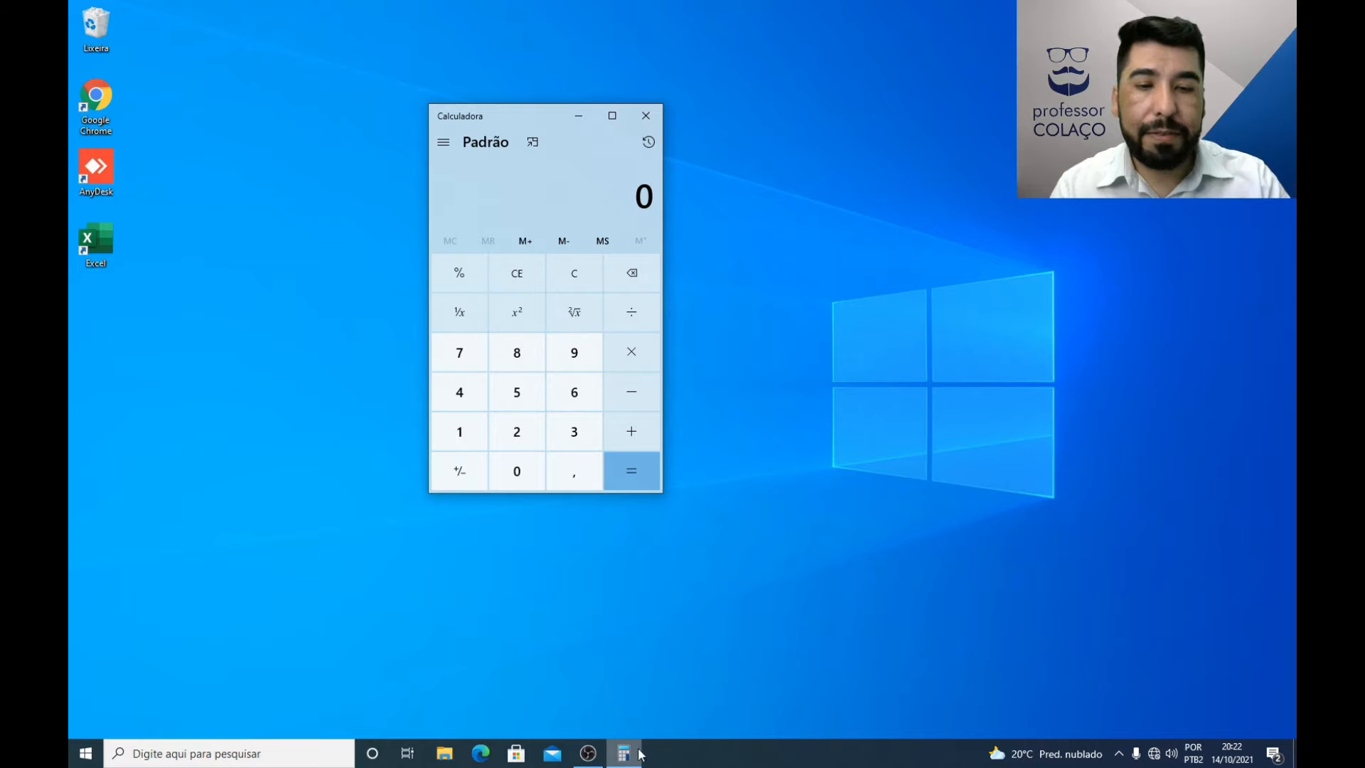
pyautogui.moveTo(640, 758)
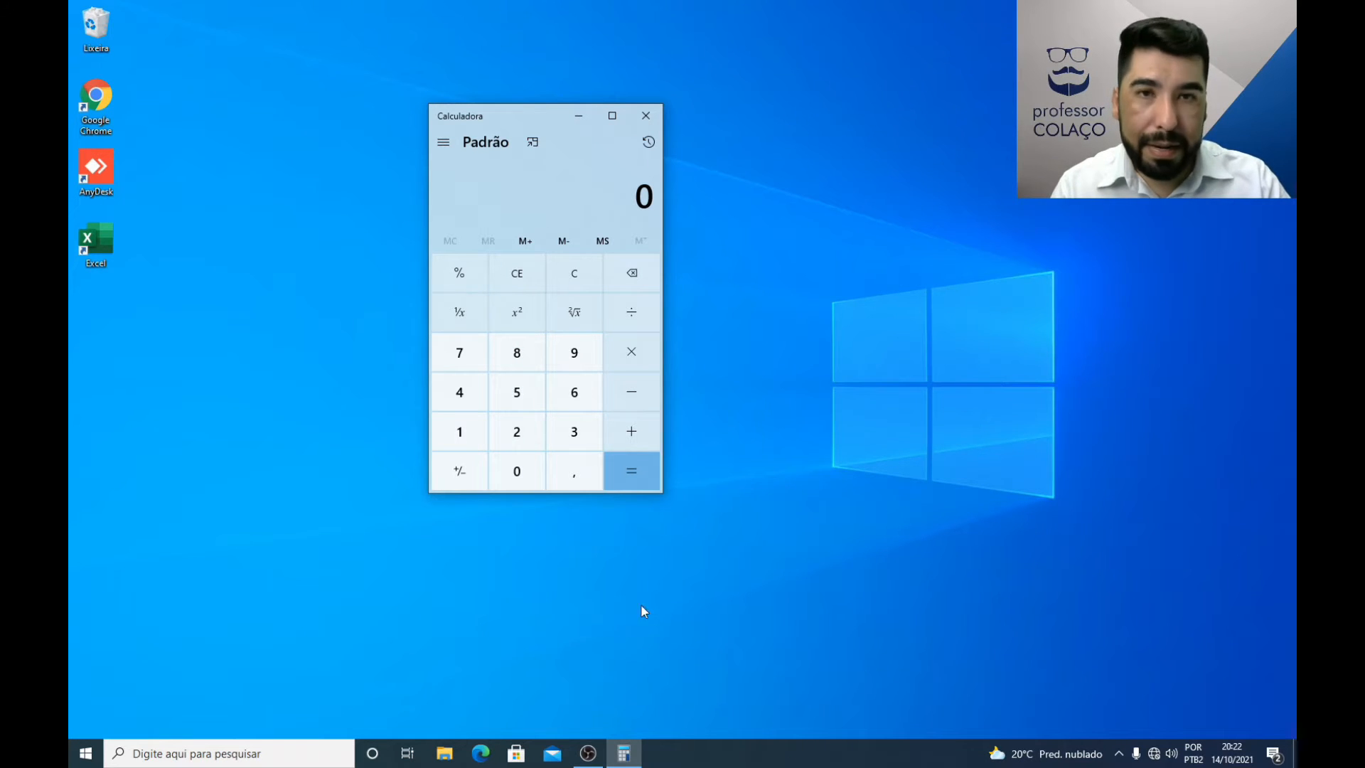
pyautogui.click(645, 116)
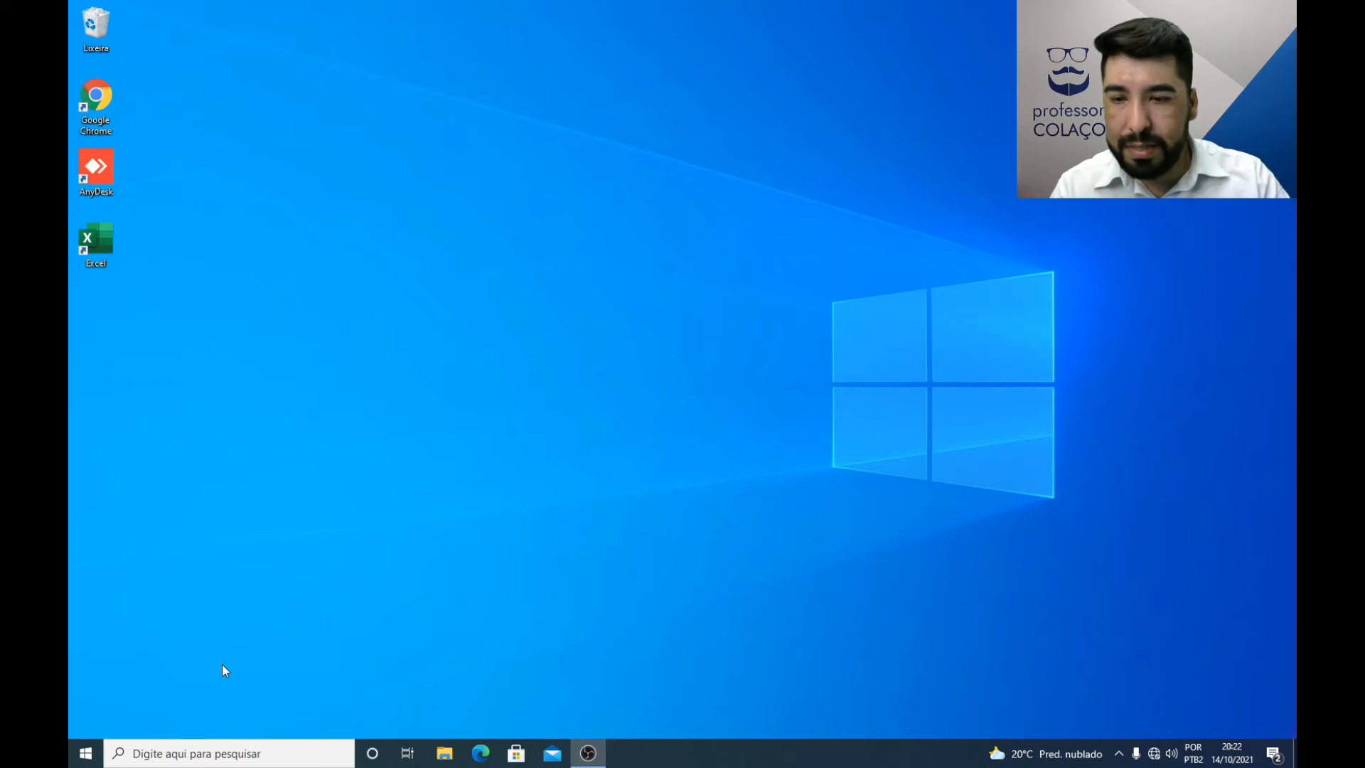
# Step: View the Ligar/Desligar power options in the Start menu, and view the Configurações do Windows home page before closing it
pyautogui.click(85, 757)
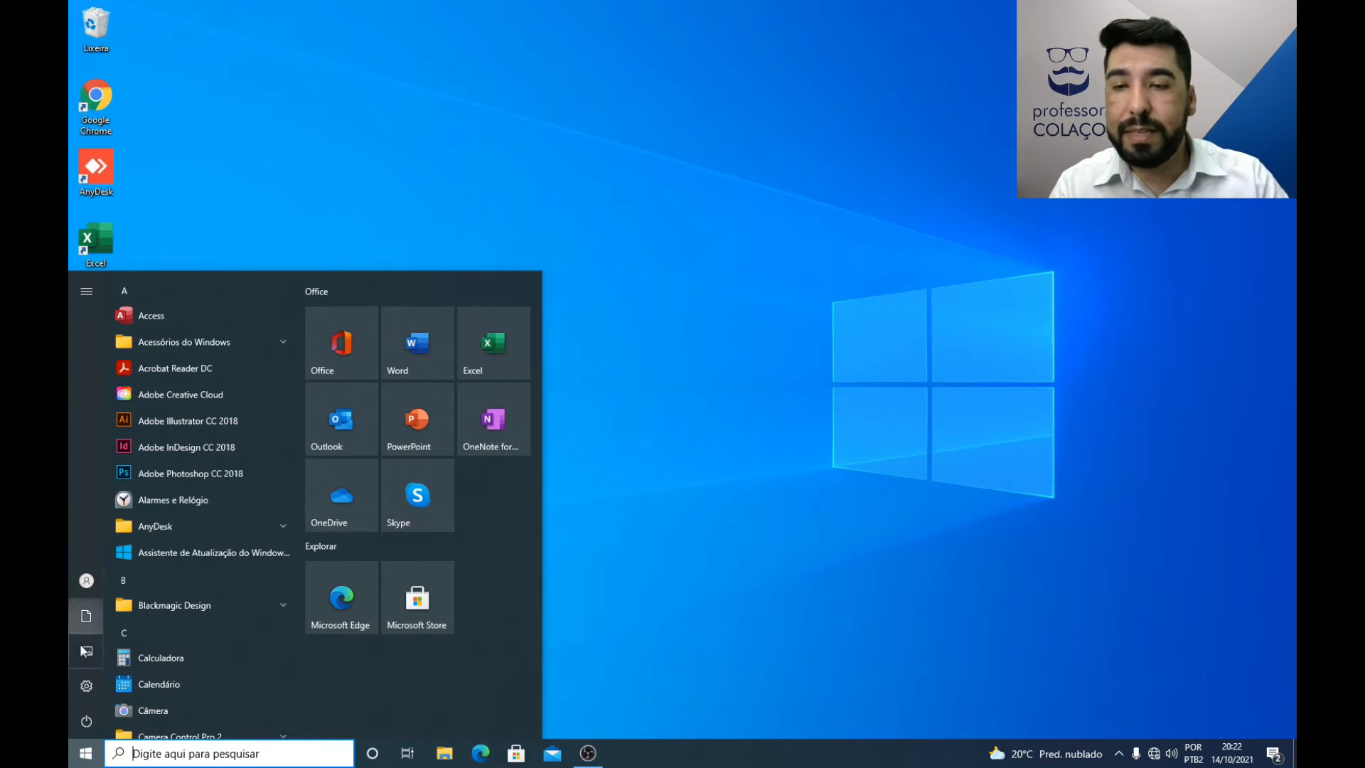
pyautogui.moveTo(83, 722)
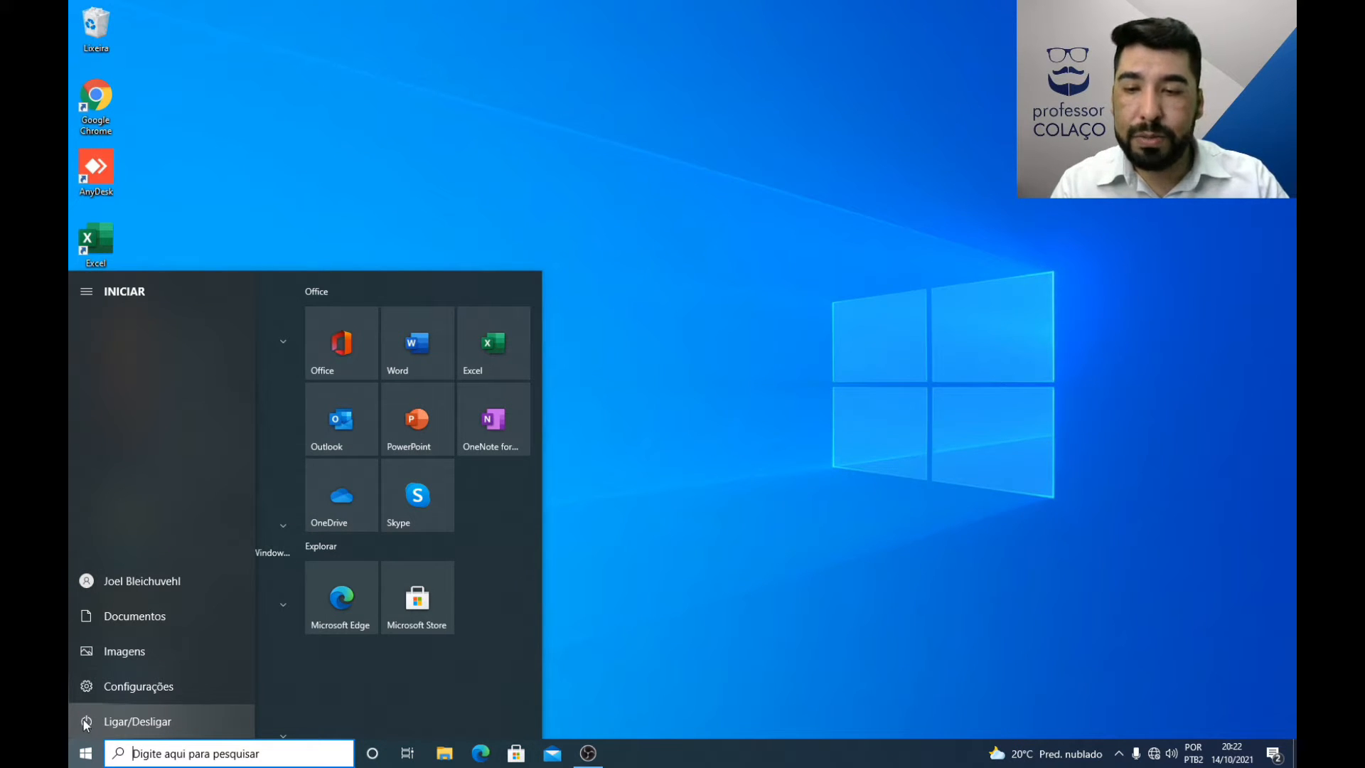
pyautogui.click(83, 720)
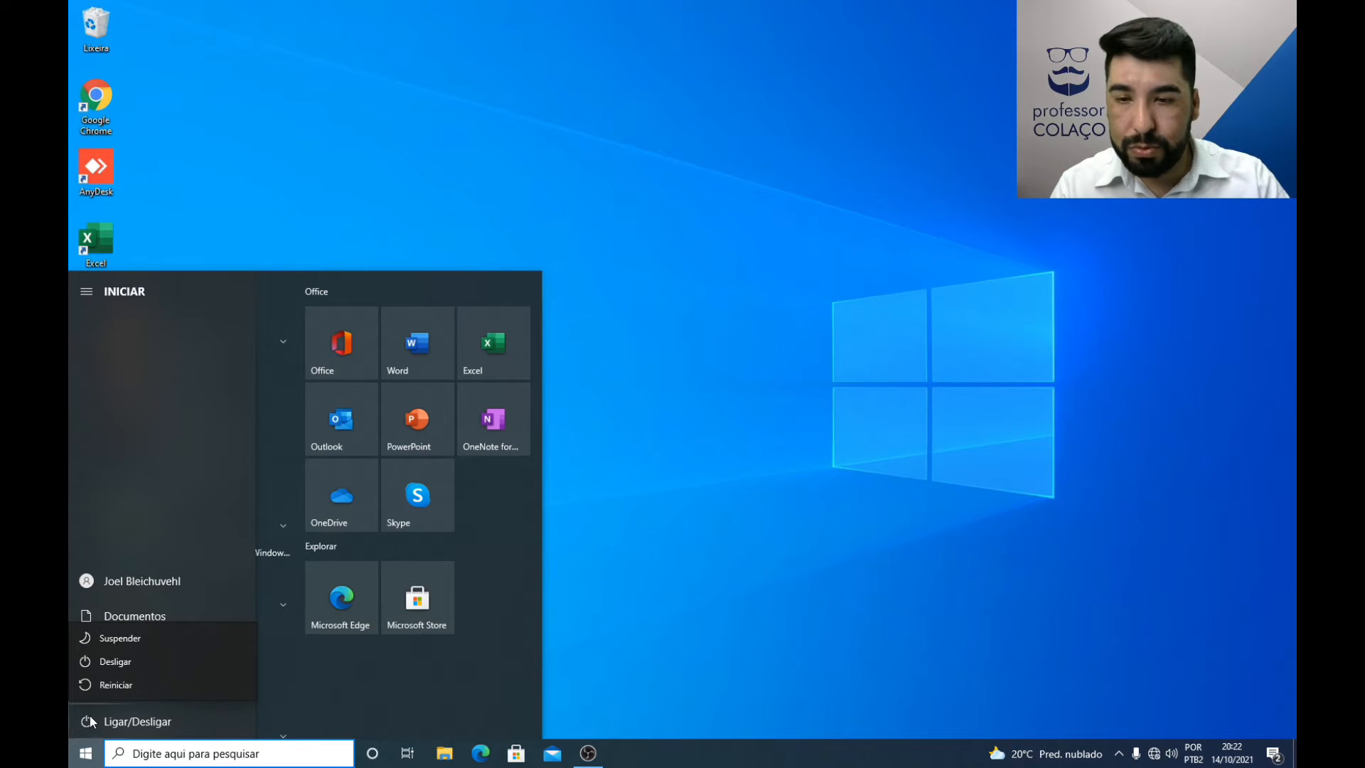
pyautogui.click(135, 721)
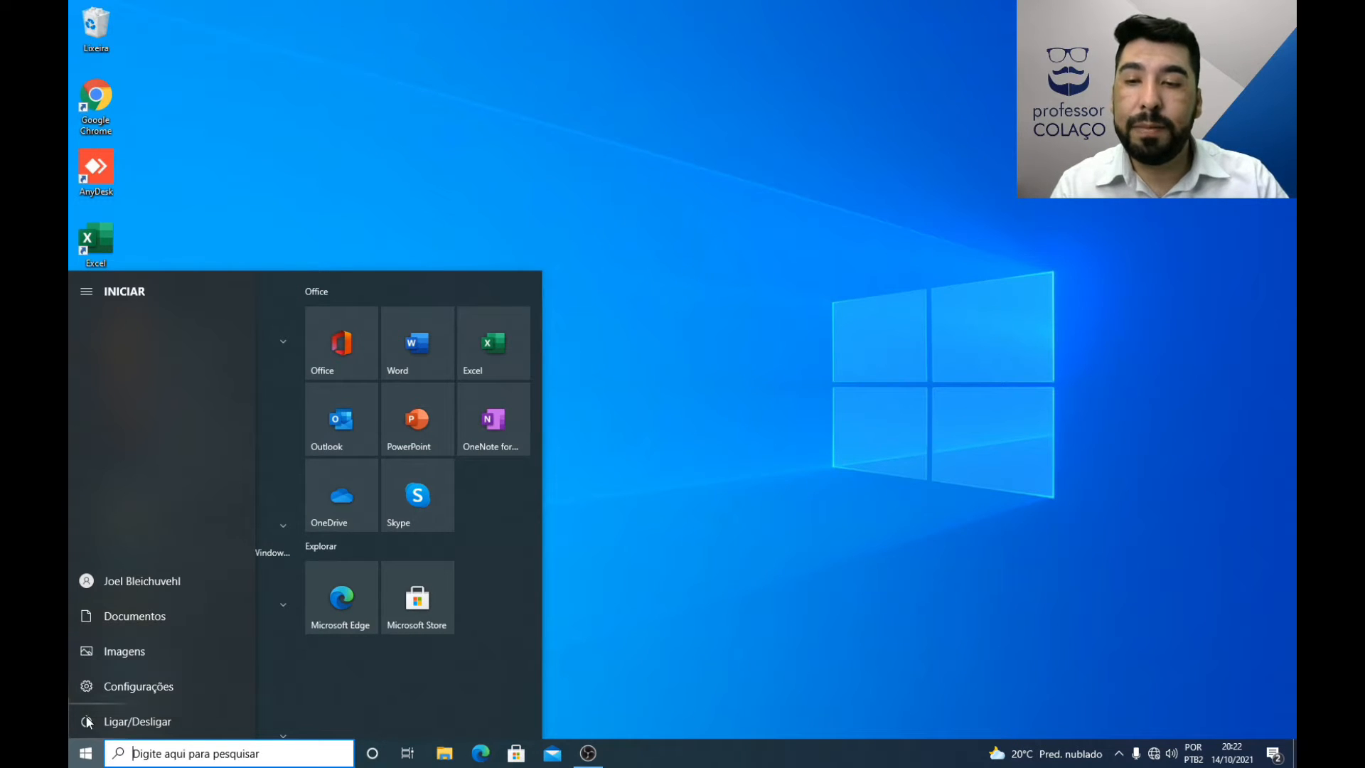
pyautogui.click(128, 687)
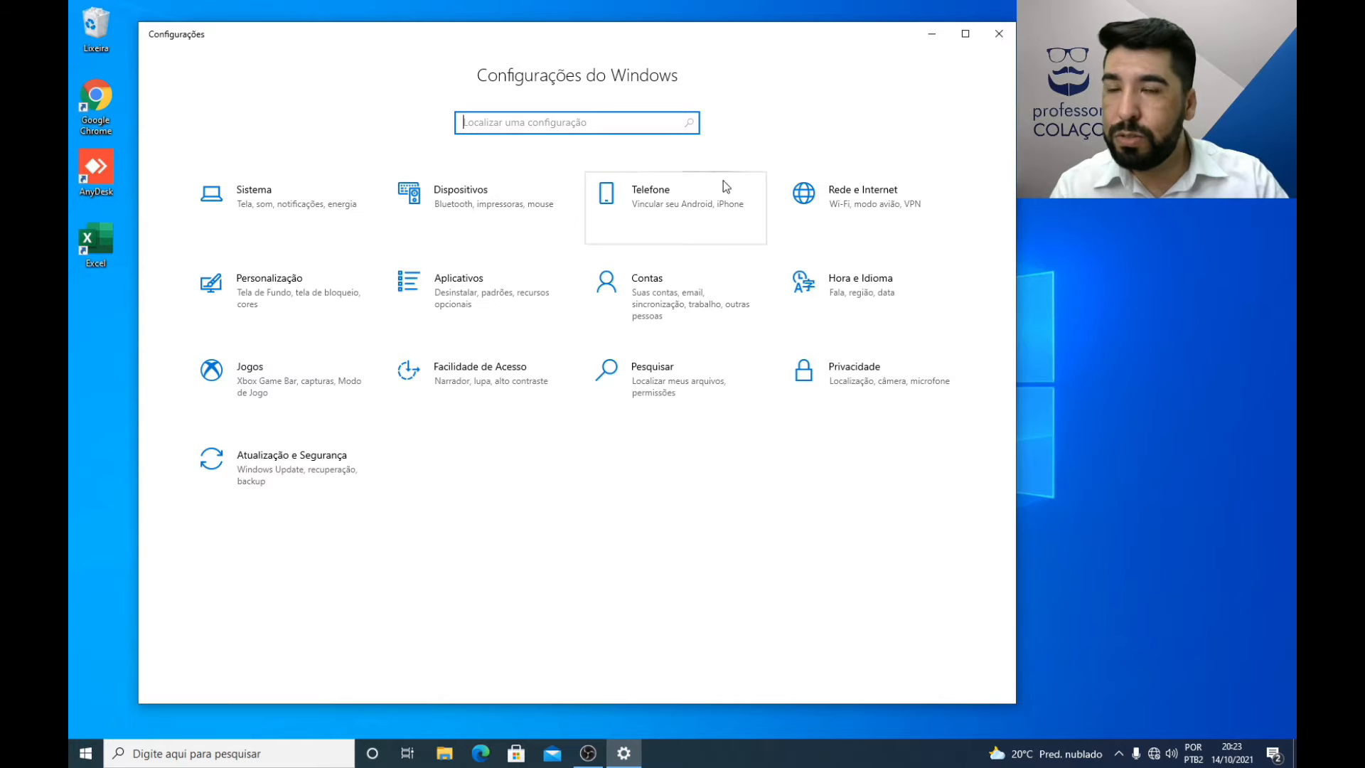
pyautogui.click(997, 36)
# Step: Examine the signed-in user's account options in the Start menu, and return to the desktop
pyautogui.click(85, 753)
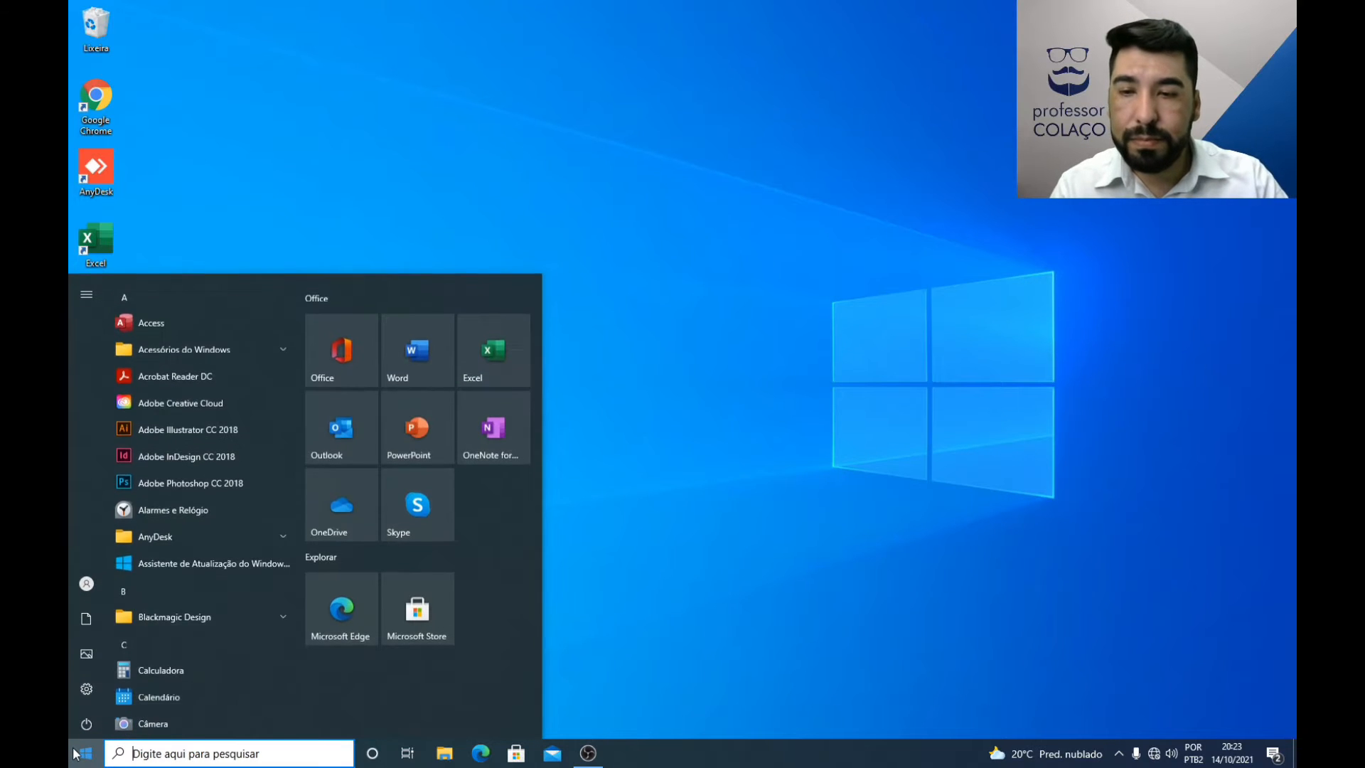
pyautogui.moveTo(93, 656)
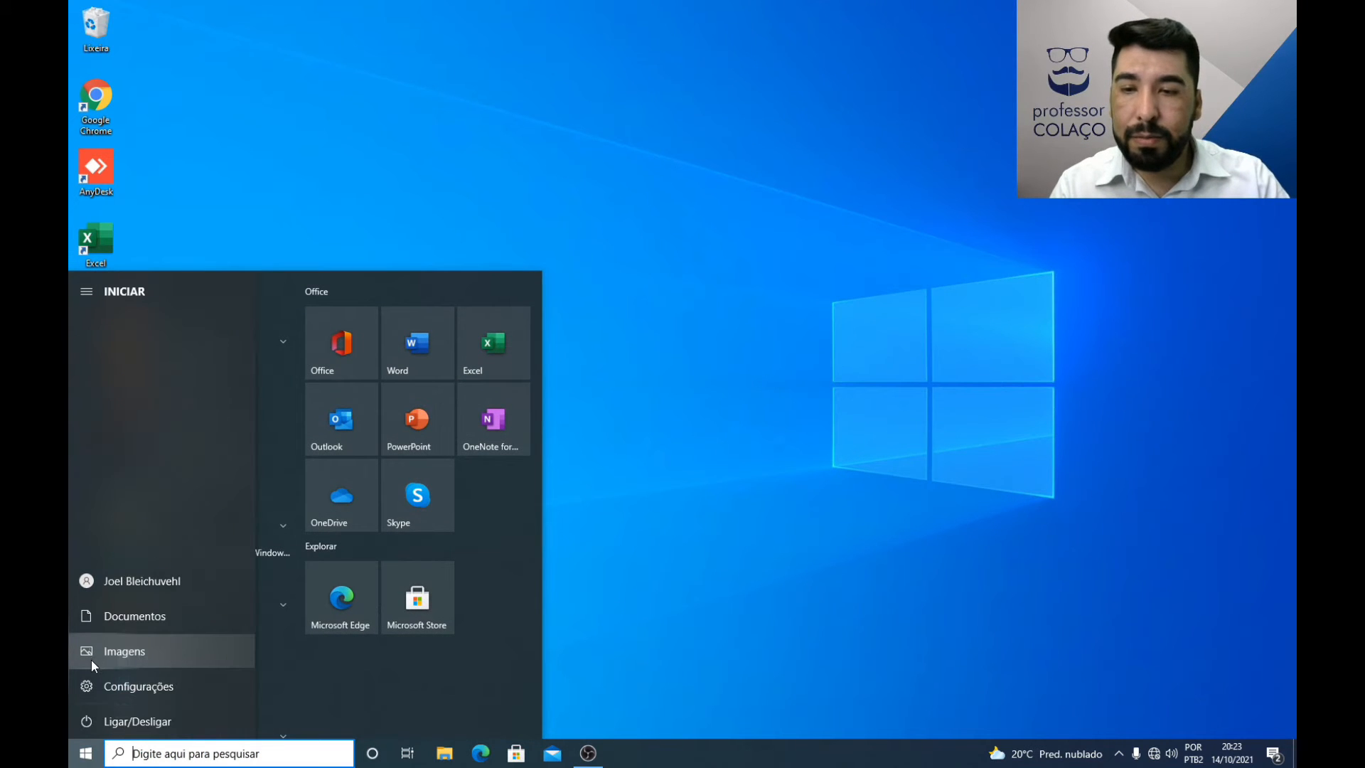
pyautogui.click(115, 579)
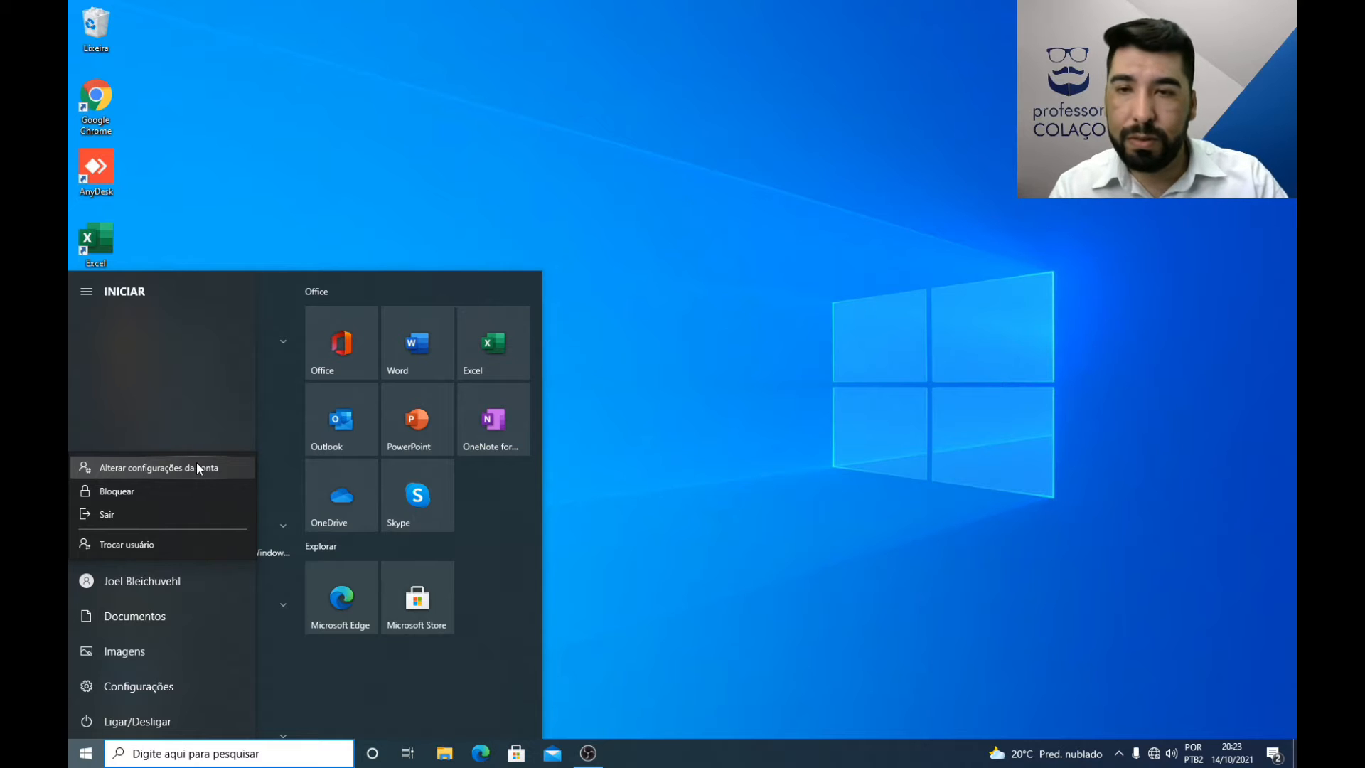
pyautogui.click(673, 533)
pyautogui.click(612, 626)
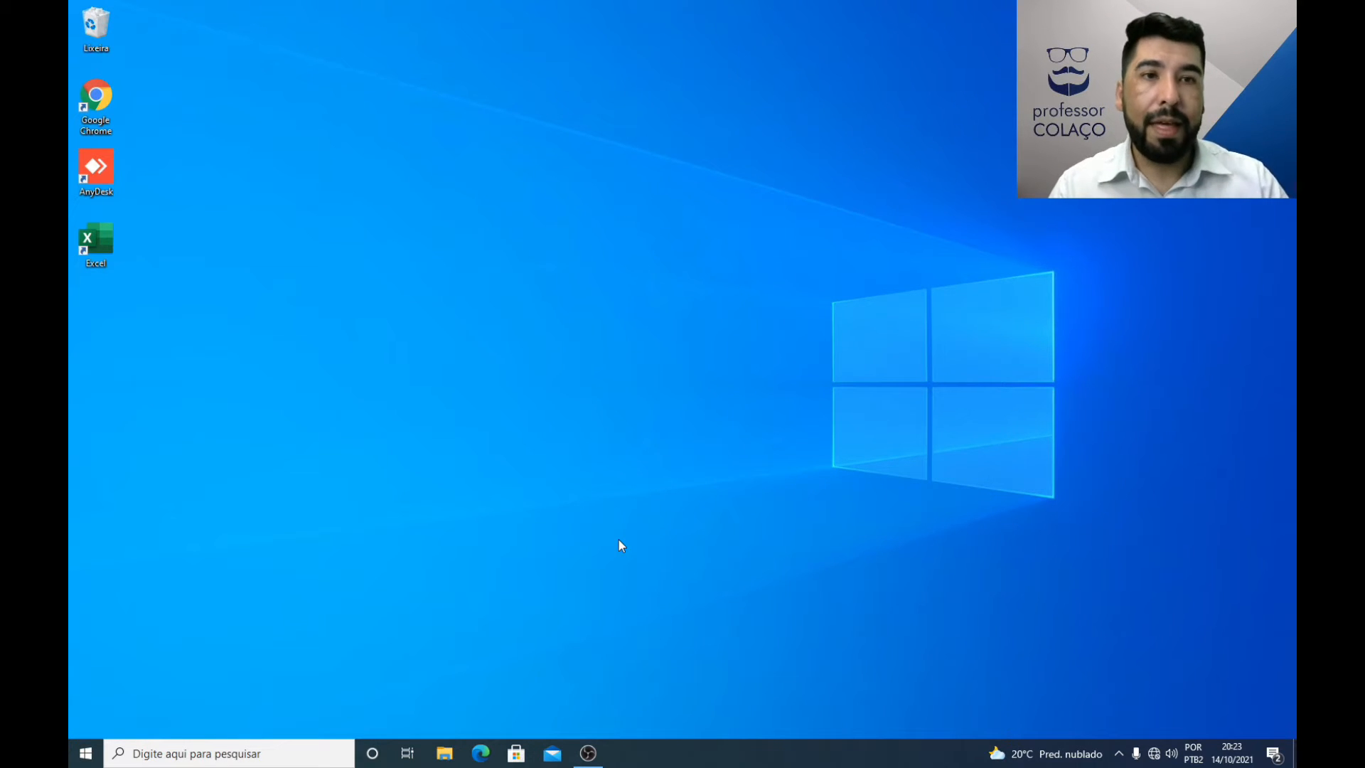
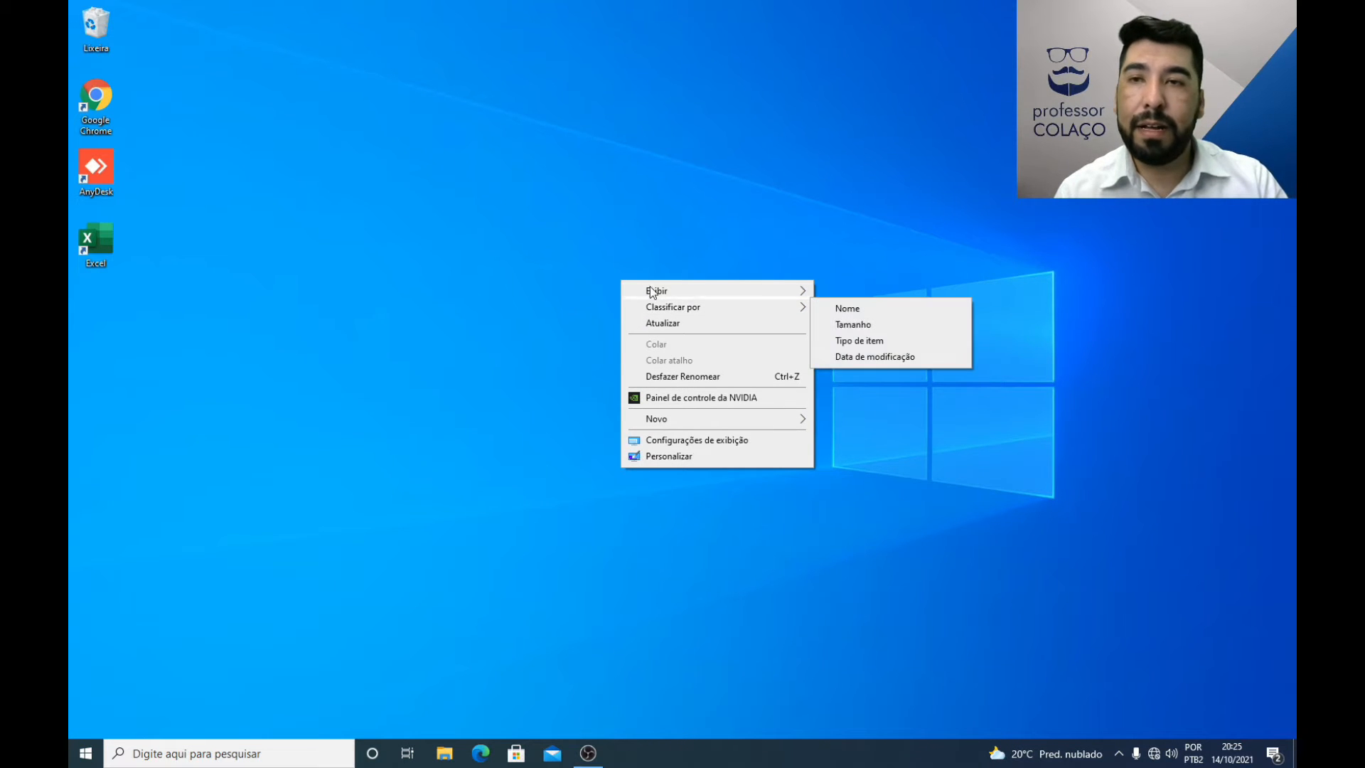
# Step: Scatter the Google Chrome, AnyDesk and Excel shortcuts freely across the desktop, away from the icon column
pyautogui.moveTo(655, 291)
pyautogui.click(477, 203)
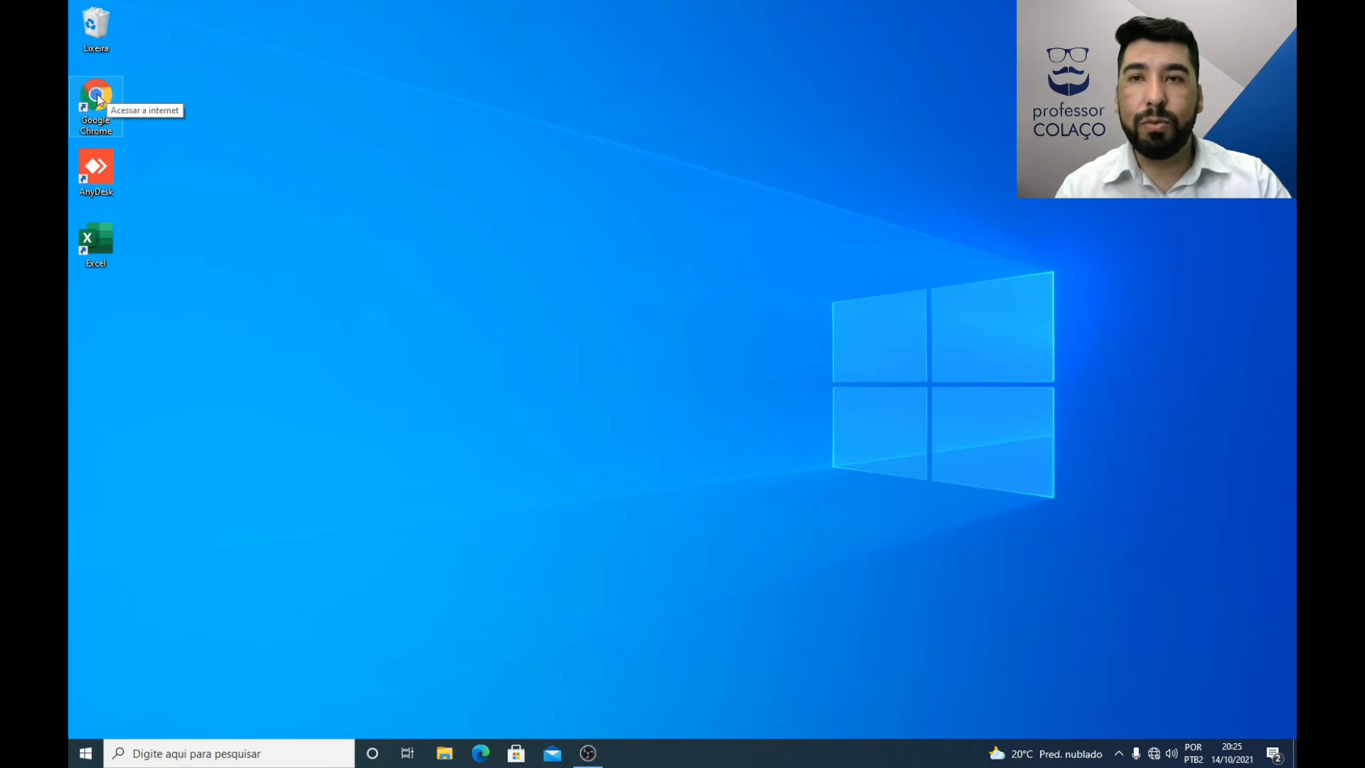
pyautogui.moveTo(98, 100); pyautogui.dragTo(675, 107)
pyautogui.moveTo(96, 167); pyautogui.dragTo(484, 99)
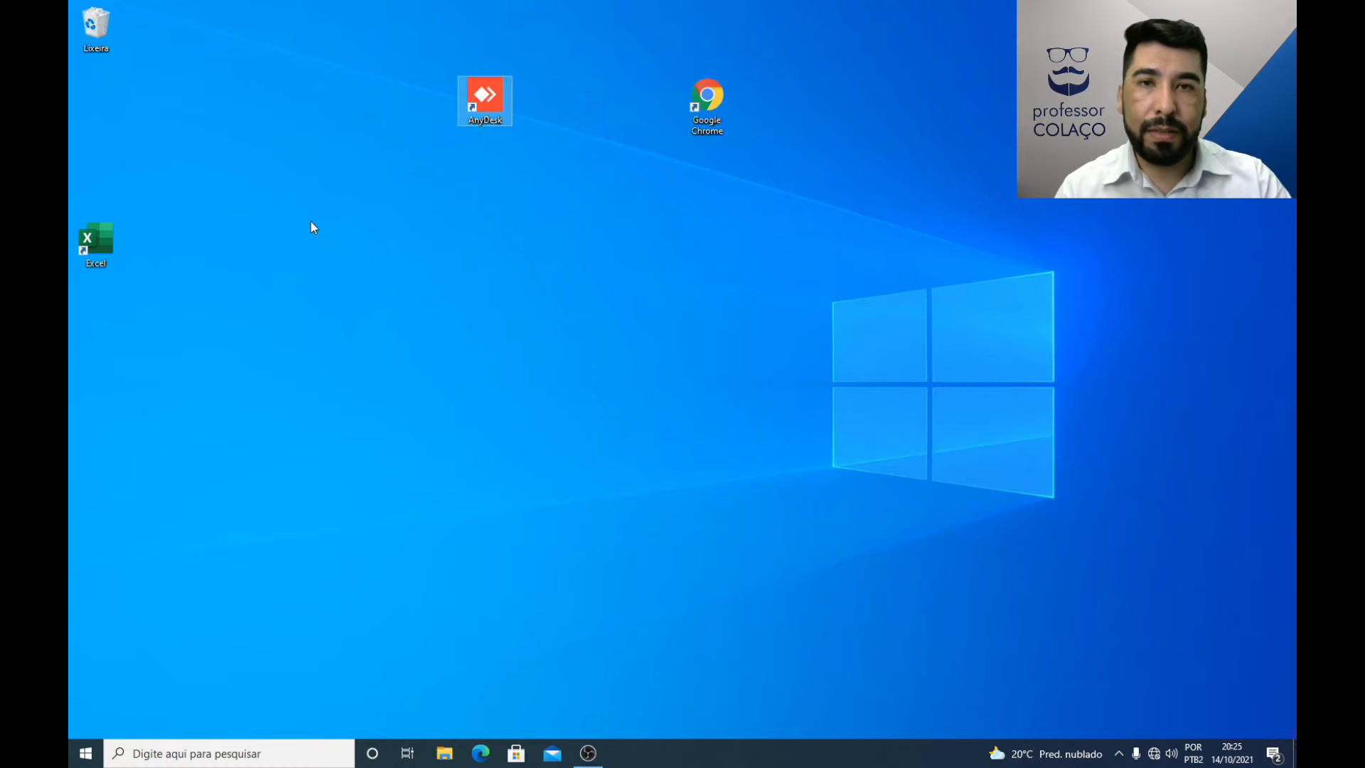
pyautogui.moveTo(87, 231); pyautogui.dragTo(752, 305)
pyautogui.moveTo(701, 107); pyautogui.dragTo(144, 321)
pyautogui.moveTo(754, 306); pyautogui.dragTo(810, 233)
pyautogui.moveTo(489, 100); pyautogui.dragTo(268, 170)
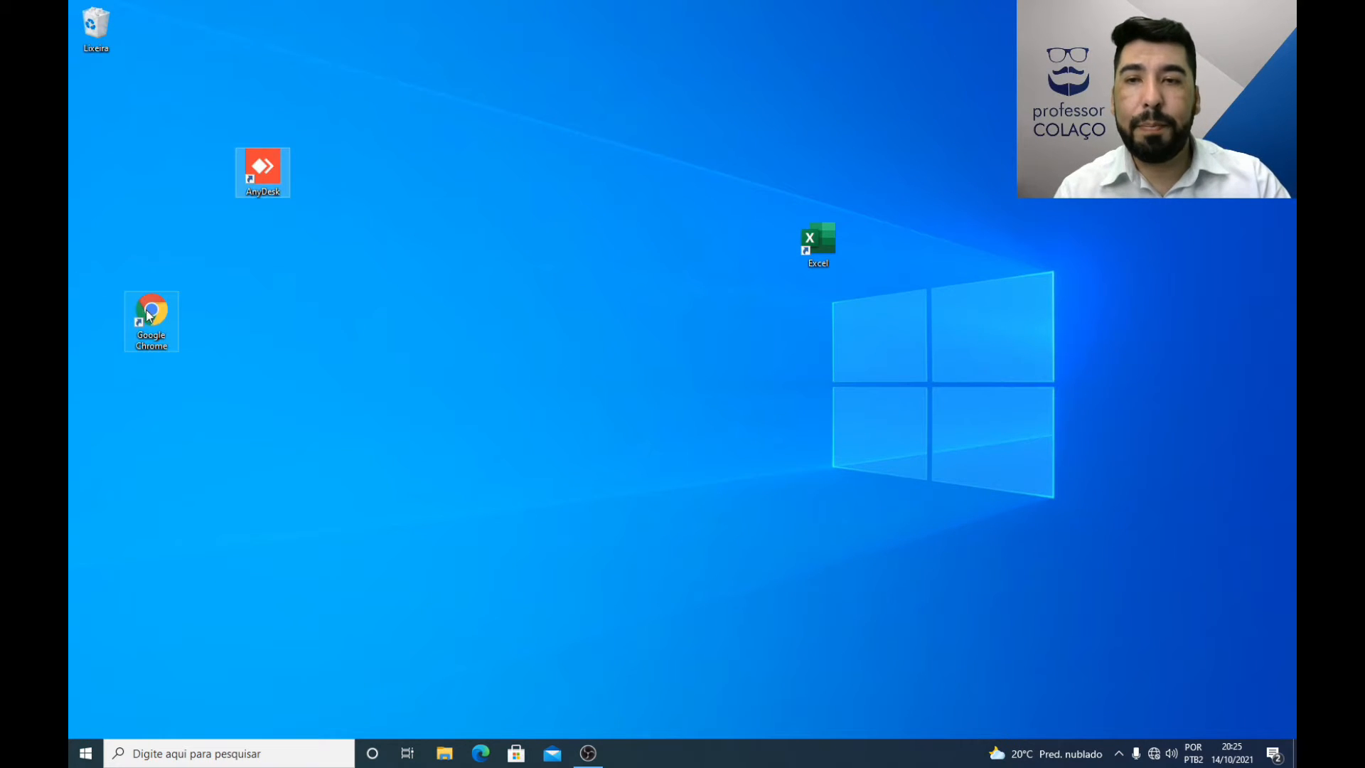
pyautogui.moveTo(152, 316); pyautogui.dragTo(373, 389)
pyautogui.moveTo(822, 234); pyautogui.dragTo(545, 159)
# Step: Create two new folders on the desktop with their default names, and move the second one near the Google Chrome shortcut
pyautogui.rightClick(576, 277)
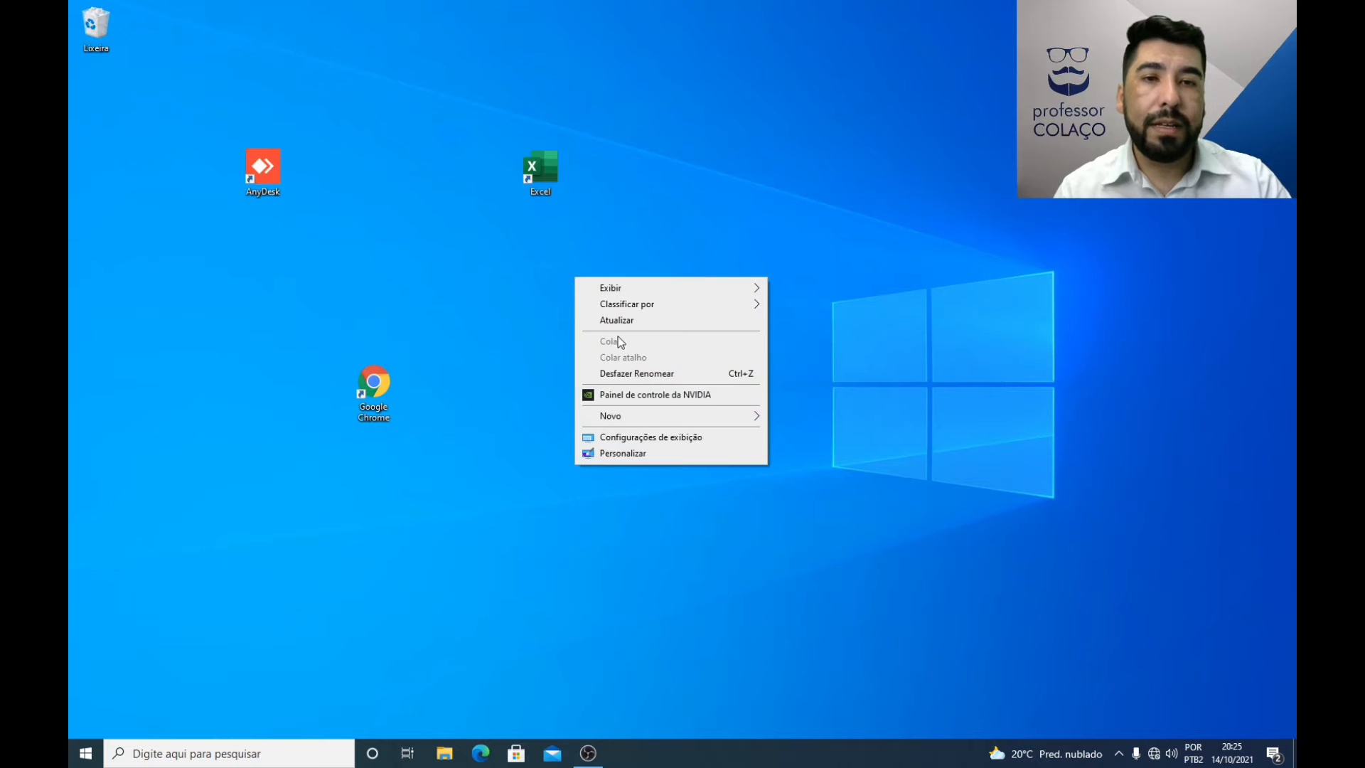
pyautogui.moveTo(652, 418)
pyautogui.click(800, 418)
pyautogui.press('Return')
pyautogui.rightClick(693, 303)
pyautogui.moveTo(736, 438)
pyautogui.click(929, 438)
pyautogui.moveTo(704, 309); pyautogui.dragTo(427, 311)
# Step: Sort the scattered desktop icons by Nome
pyautogui.rightClick(695, 191)
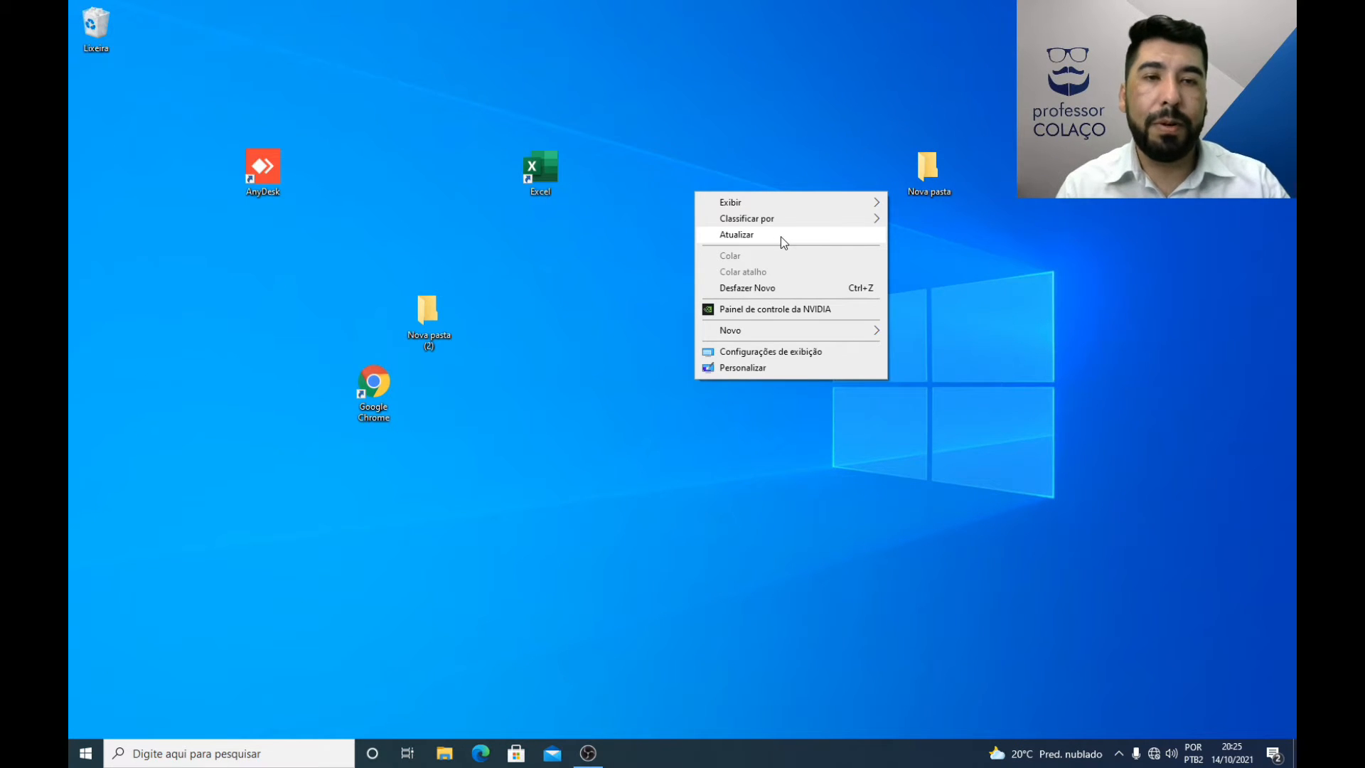
pyautogui.rightClick(636, 241)
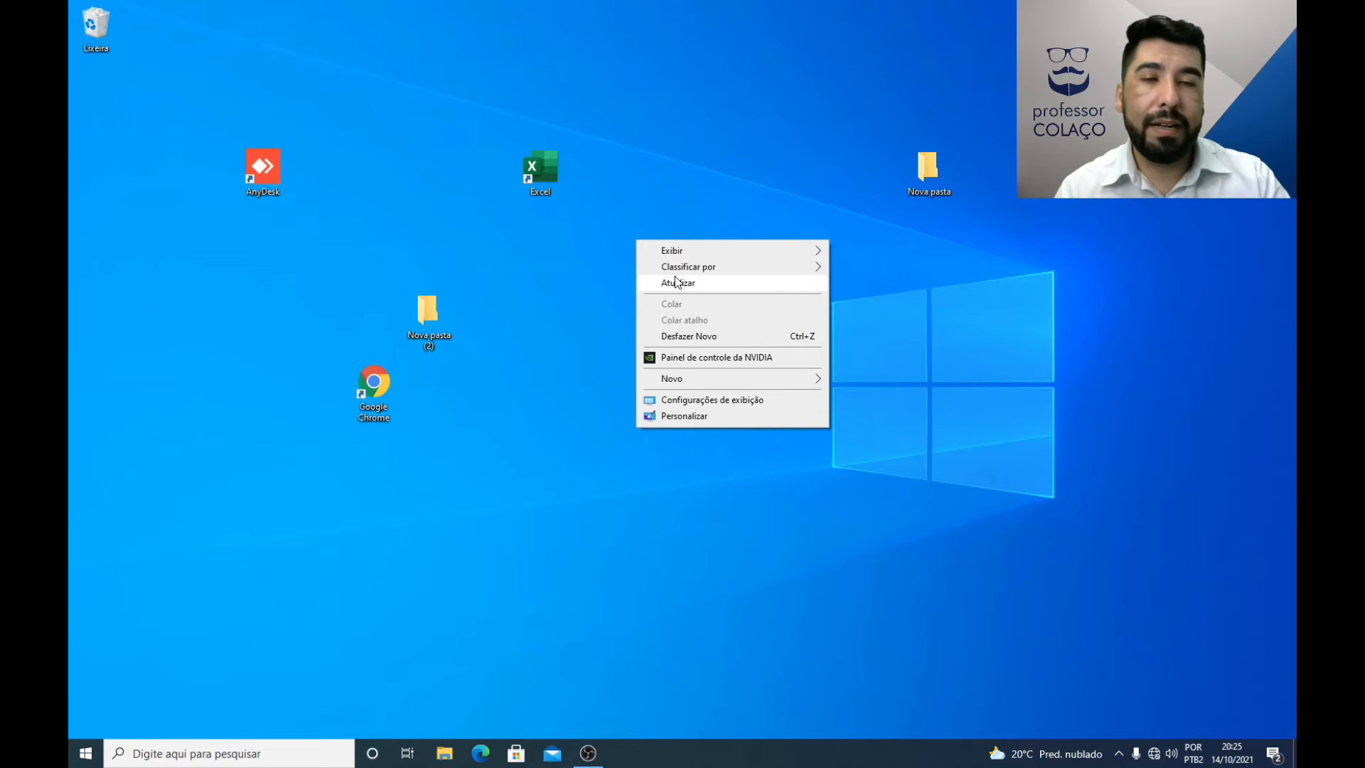
pyautogui.moveTo(723, 269)
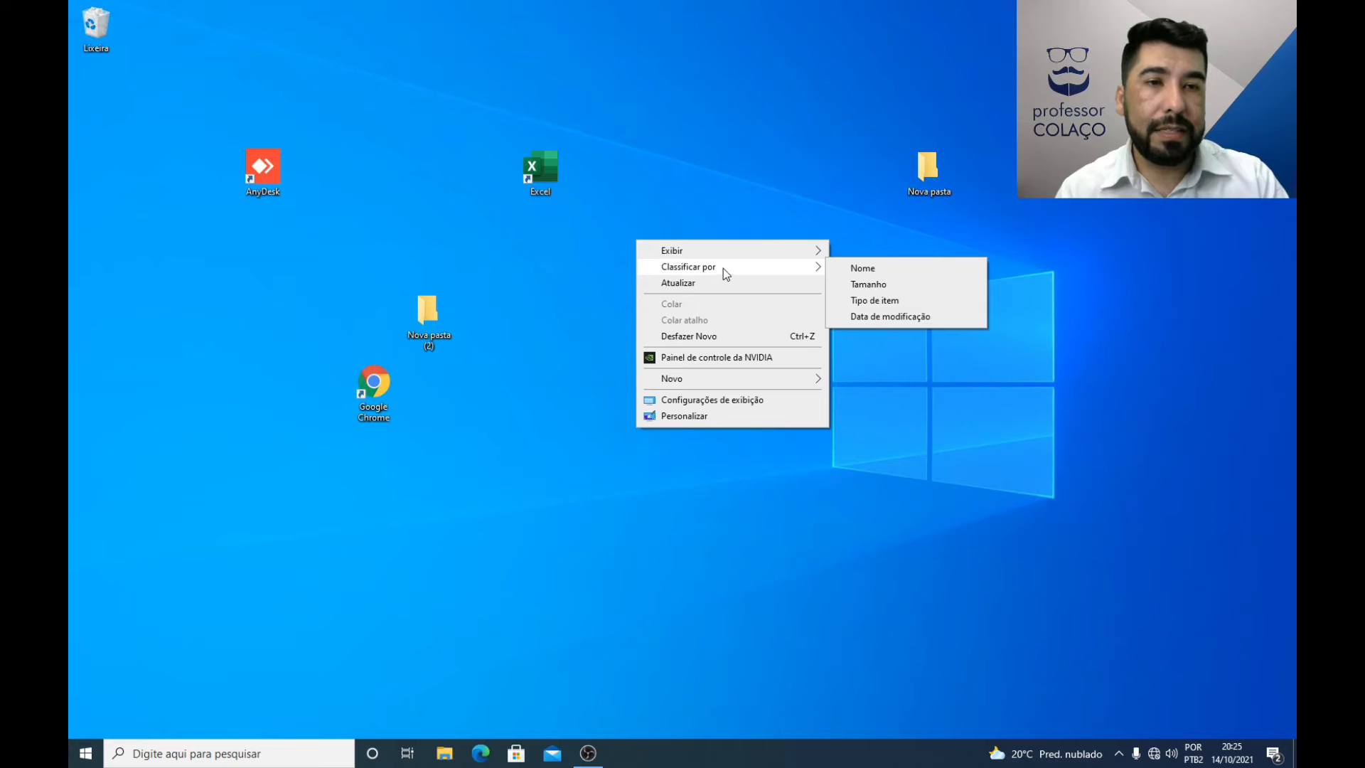
pyautogui.click(859, 268)
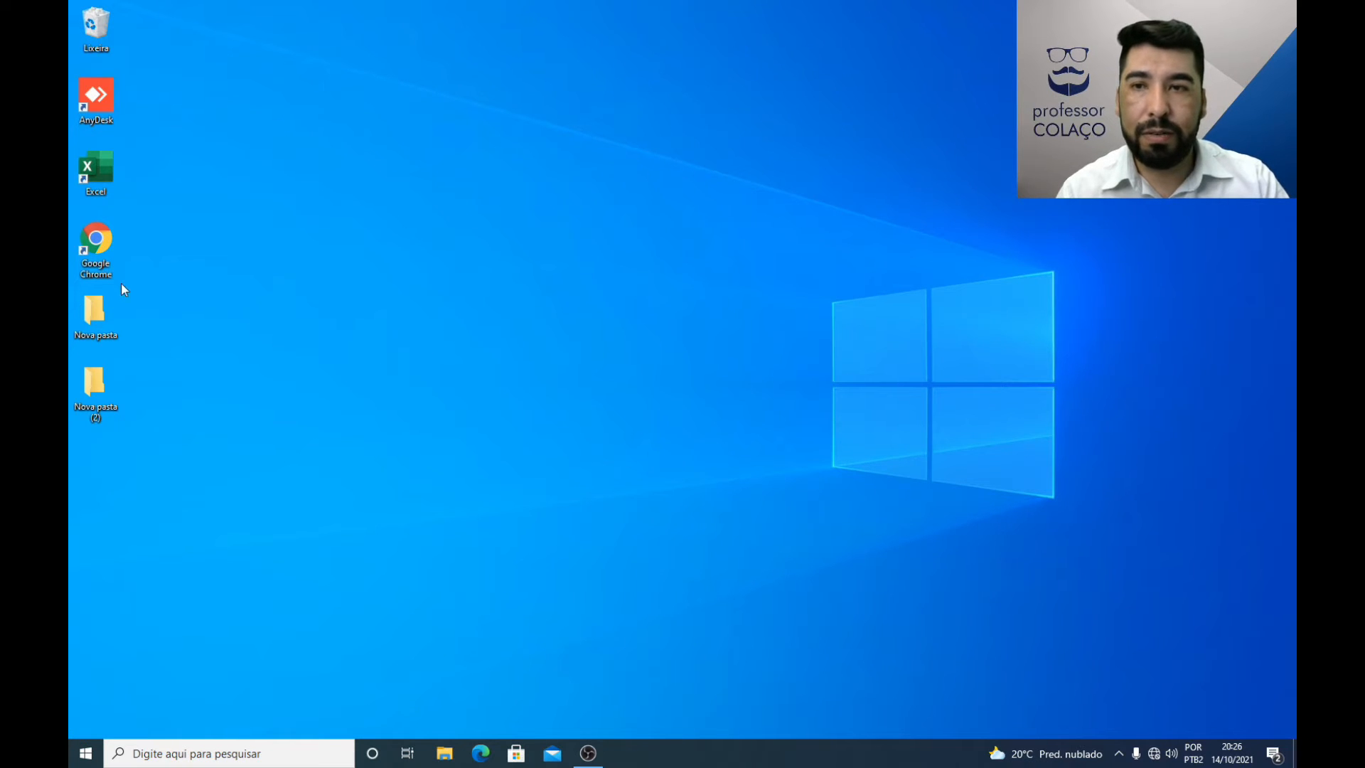
# Step: Sort the desktop icons by Tamanho, and re-sort them by Data de modificação
pyautogui.rightClick(709, 249)
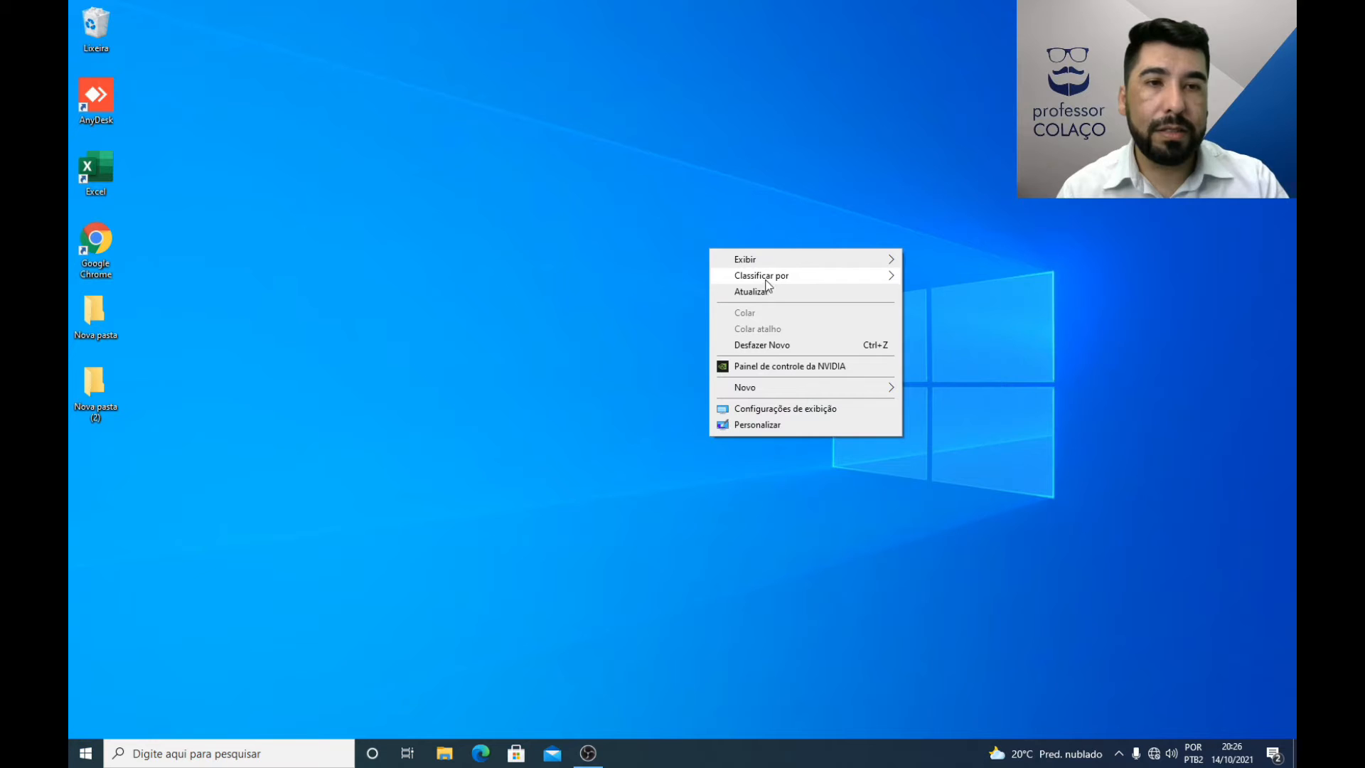
pyautogui.moveTo(844, 277)
pyautogui.click(933, 293)
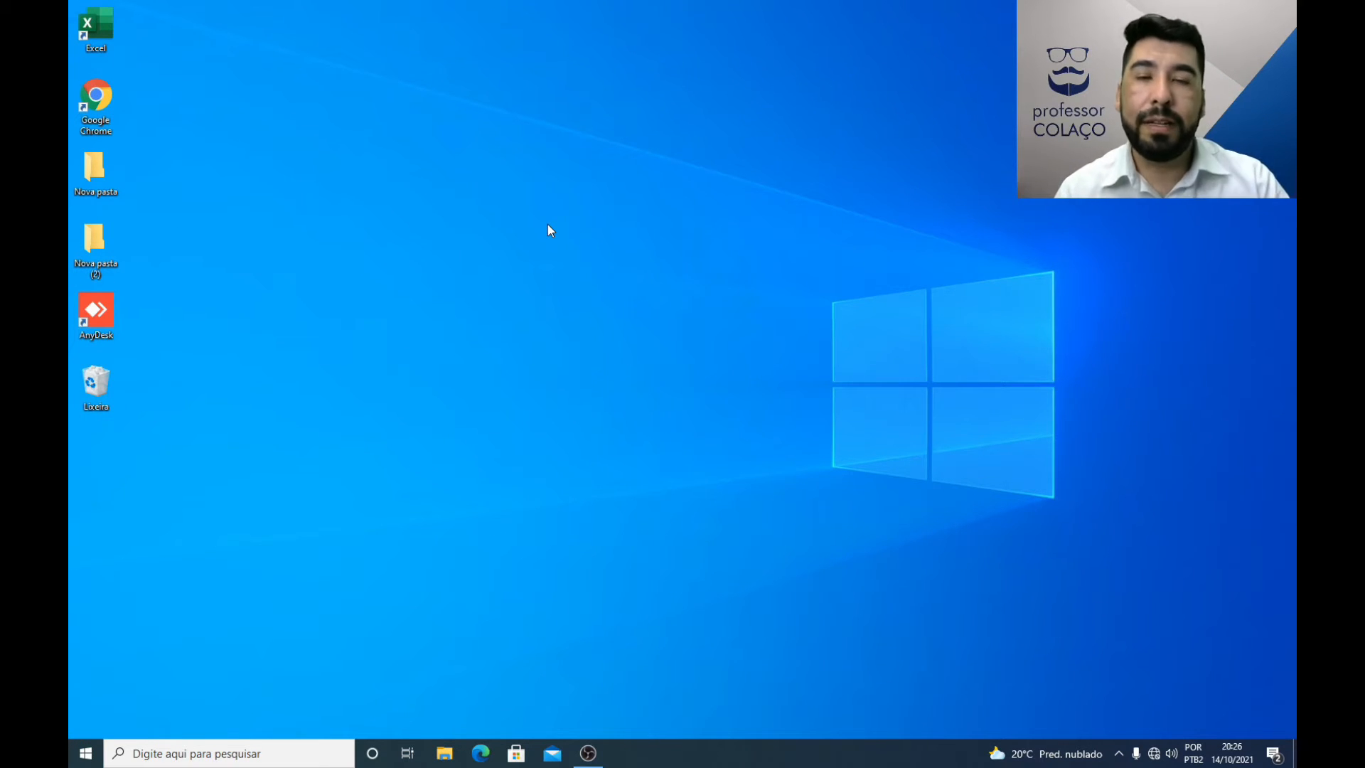
pyautogui.rightClick(537, 274)
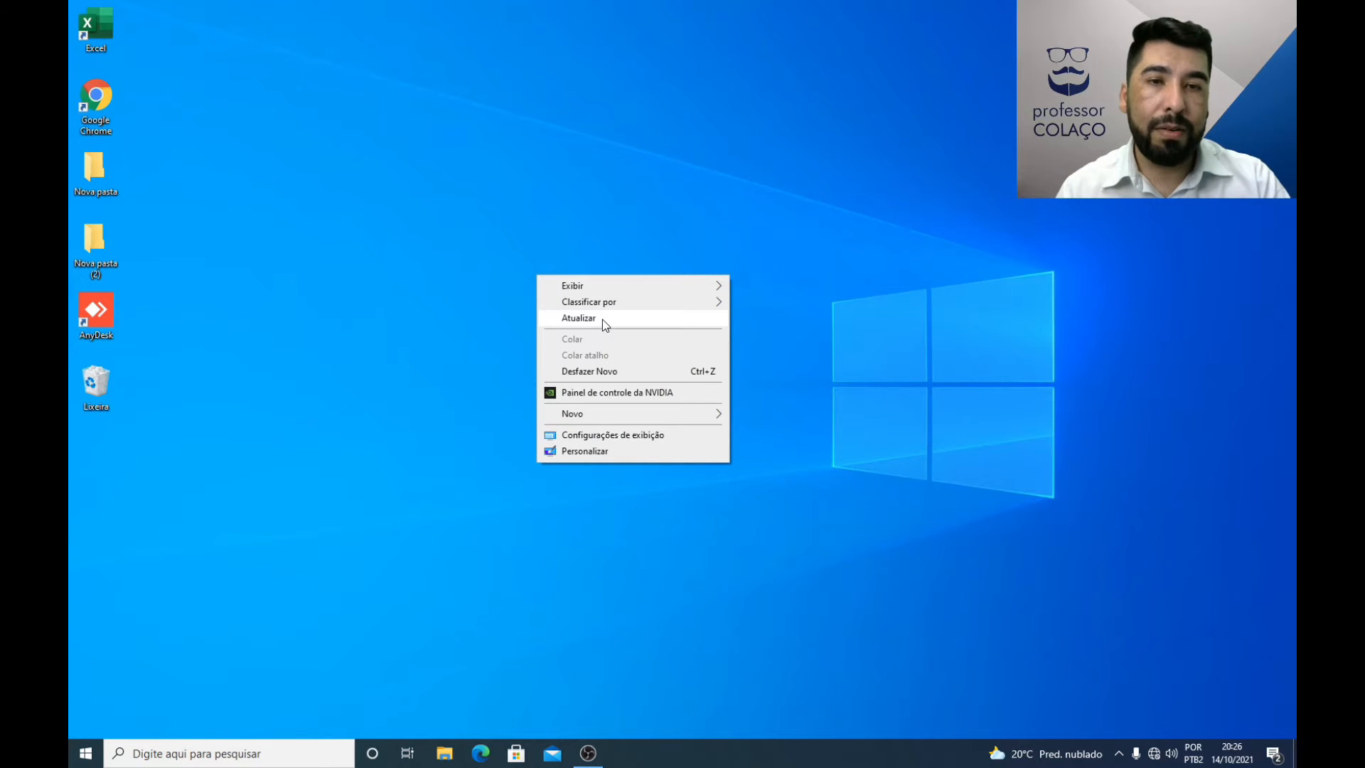
pyautogui.moveTo(616, 305)
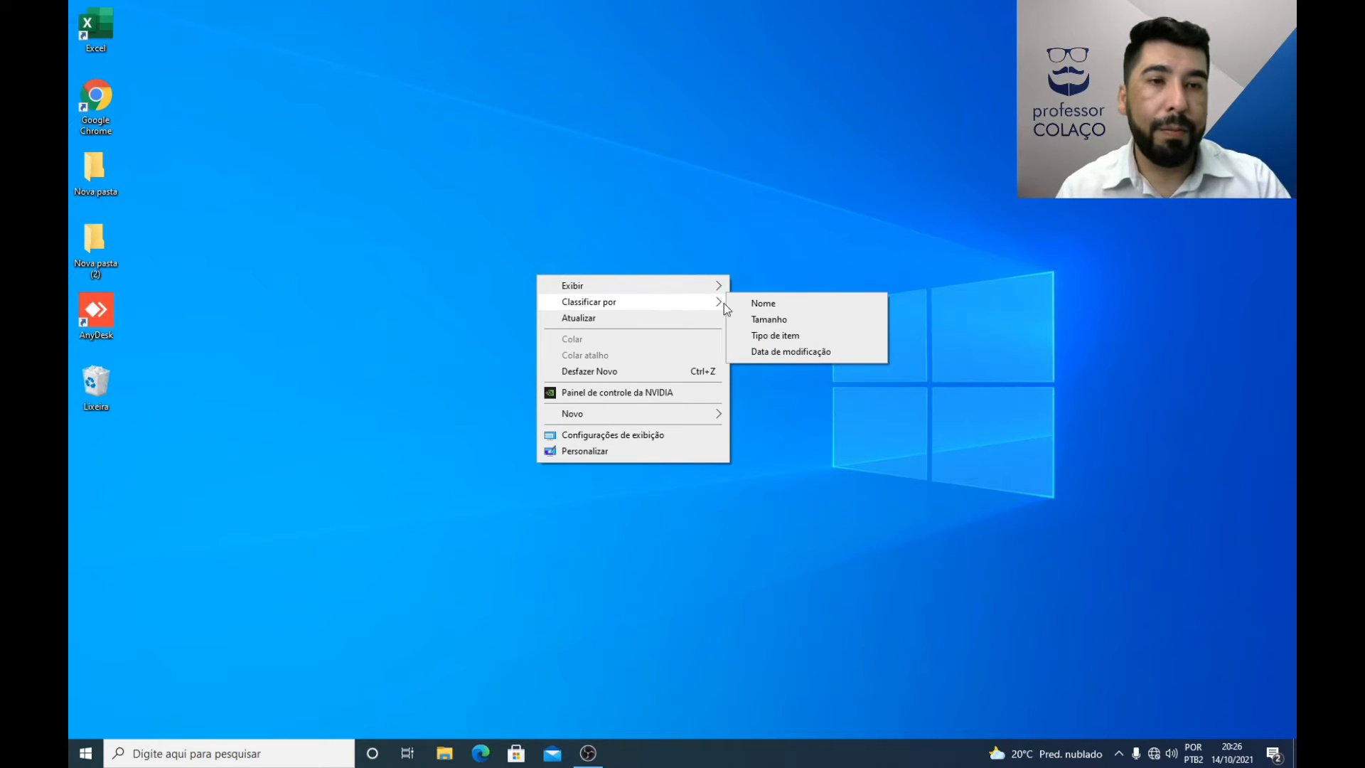
pyautogui.click(798, 353)
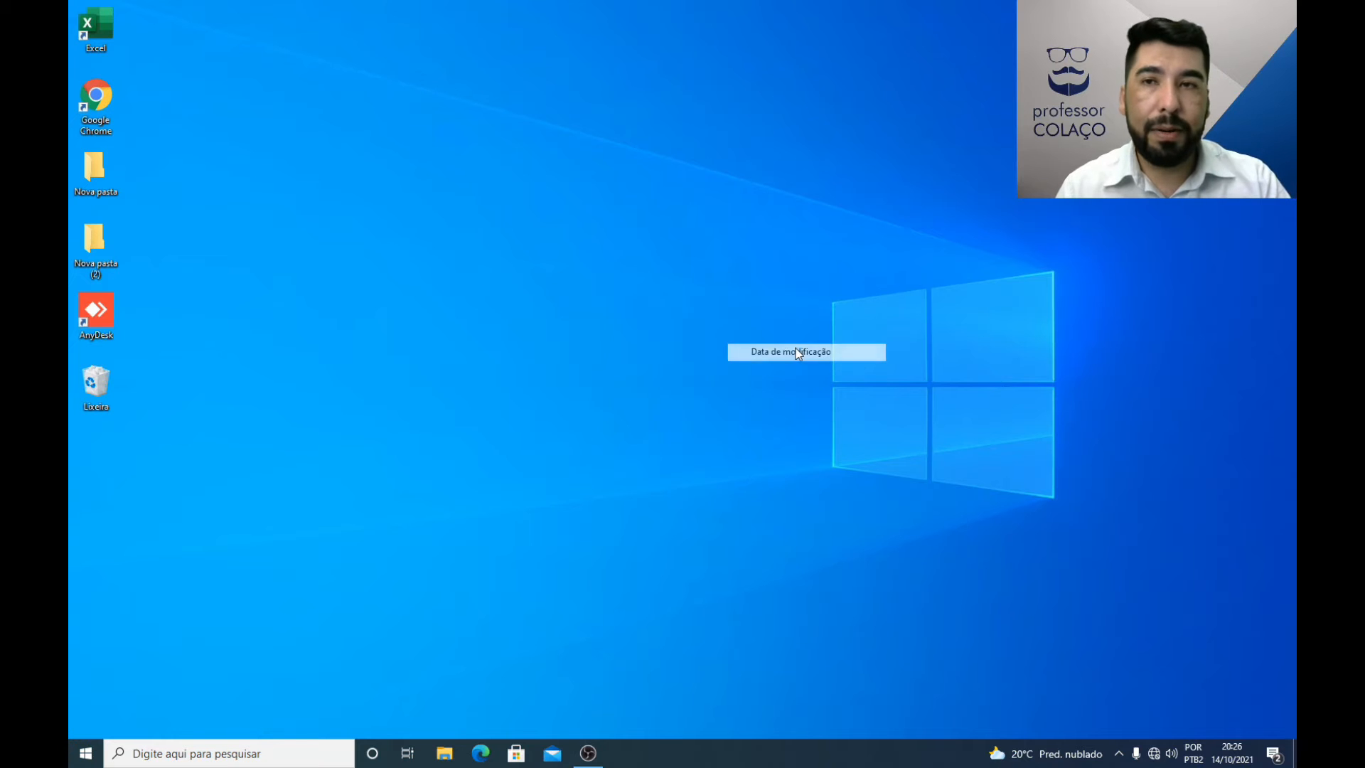
# Step: Switch the desktop display to Ícones grandes, and return it to Ícones médios
pyautogui.rightClick(591, 298)
pyautogui.moveTo(635, 310)
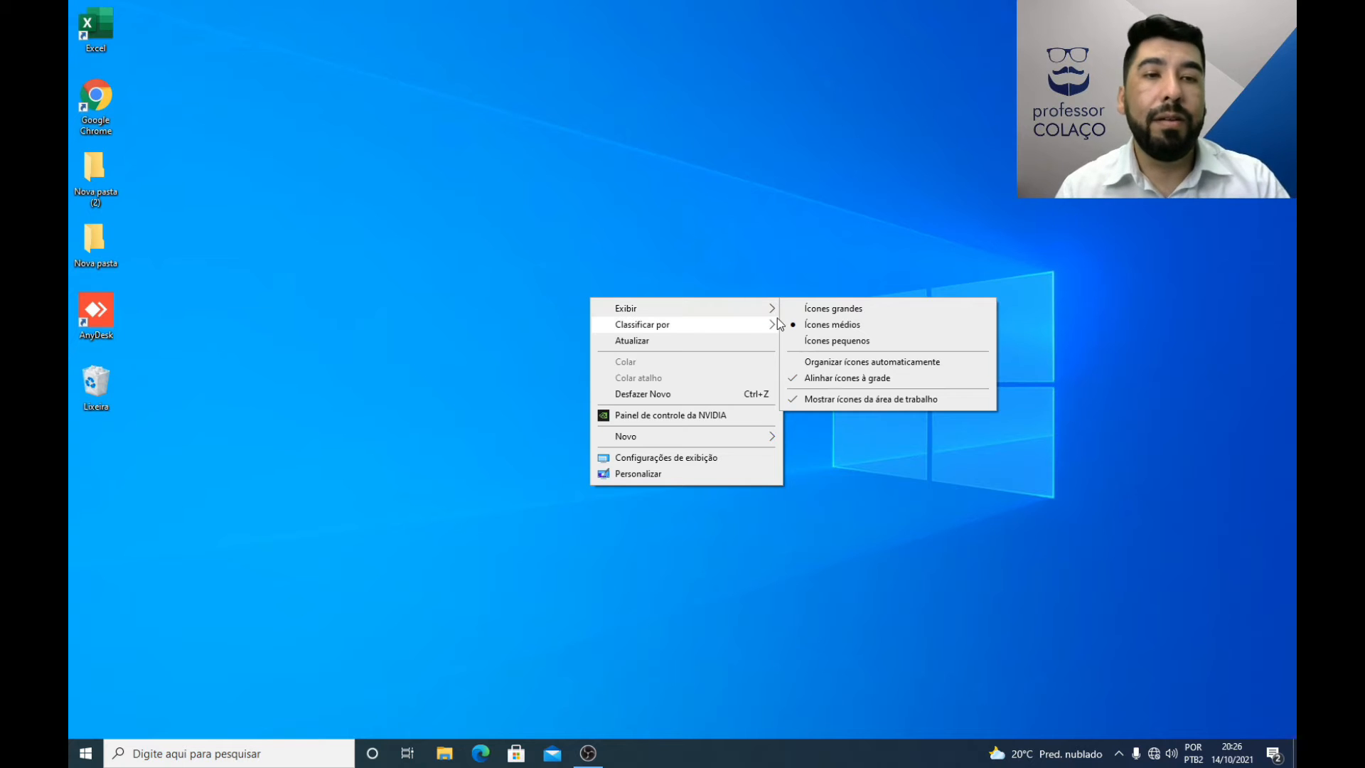
pyautogui.click(830, 313)
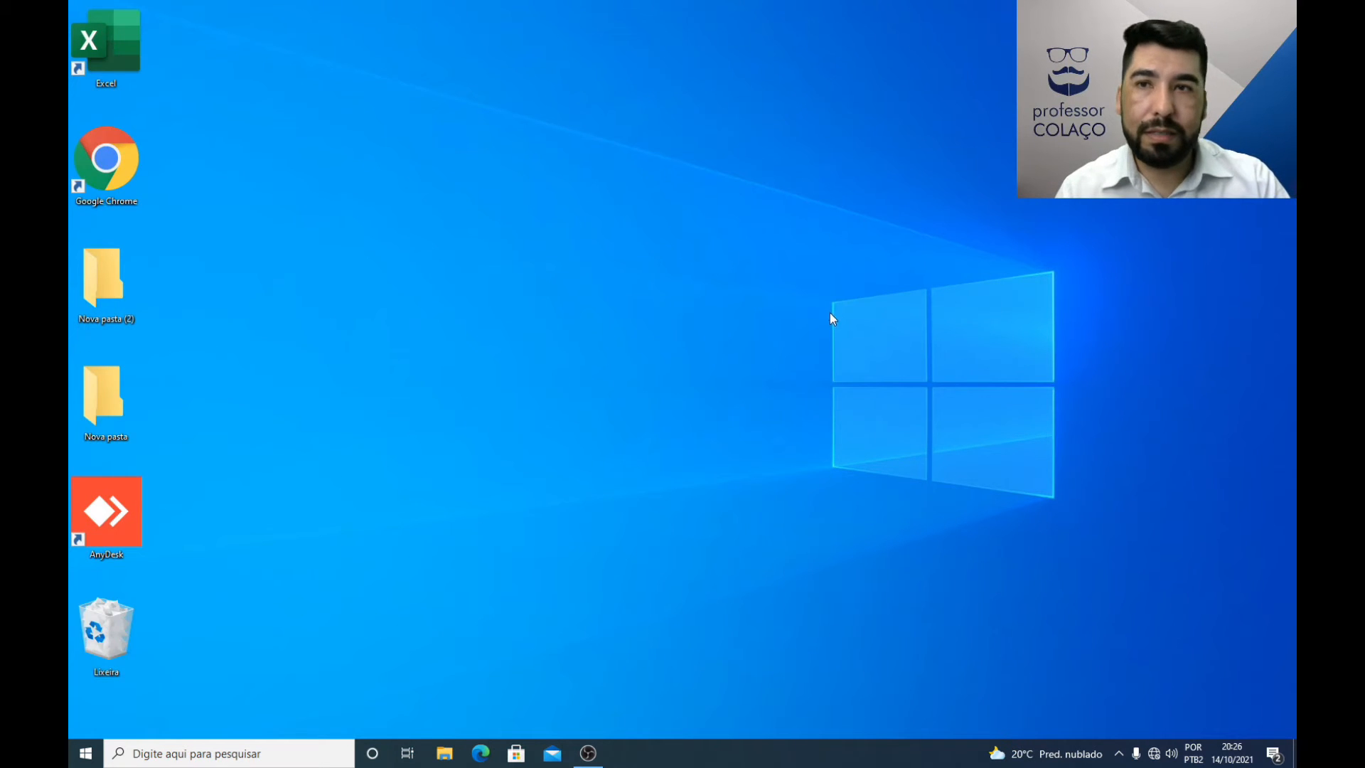
pyautogui.rightClick(768, 328)
pyautogui.moveTo(847, 340)
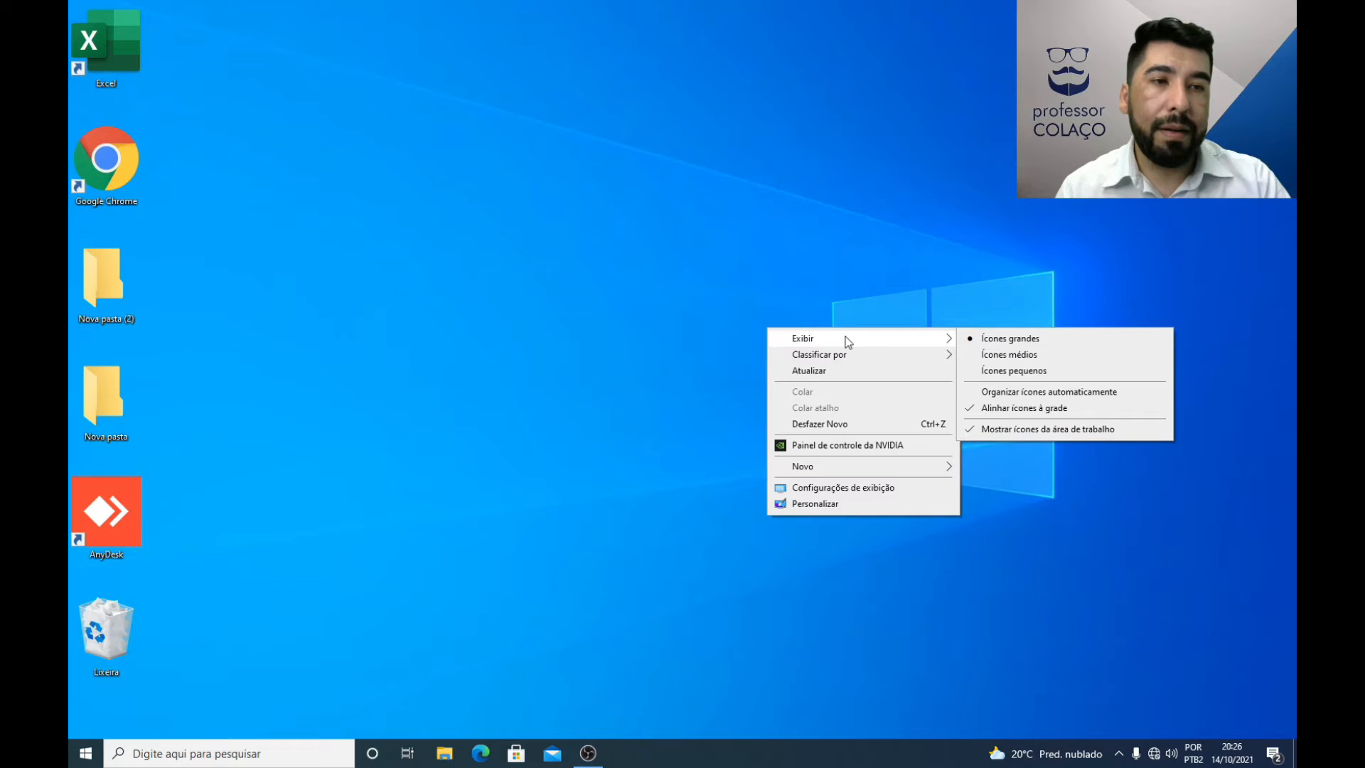
pyautogui.click(993, 357)
# Step: Set the desktop display to Ícones pequenos and enable Organizar ícones automaticamente
pyautogui.rightClick(501, 259)
pyautogui.moveTo(598, 279)
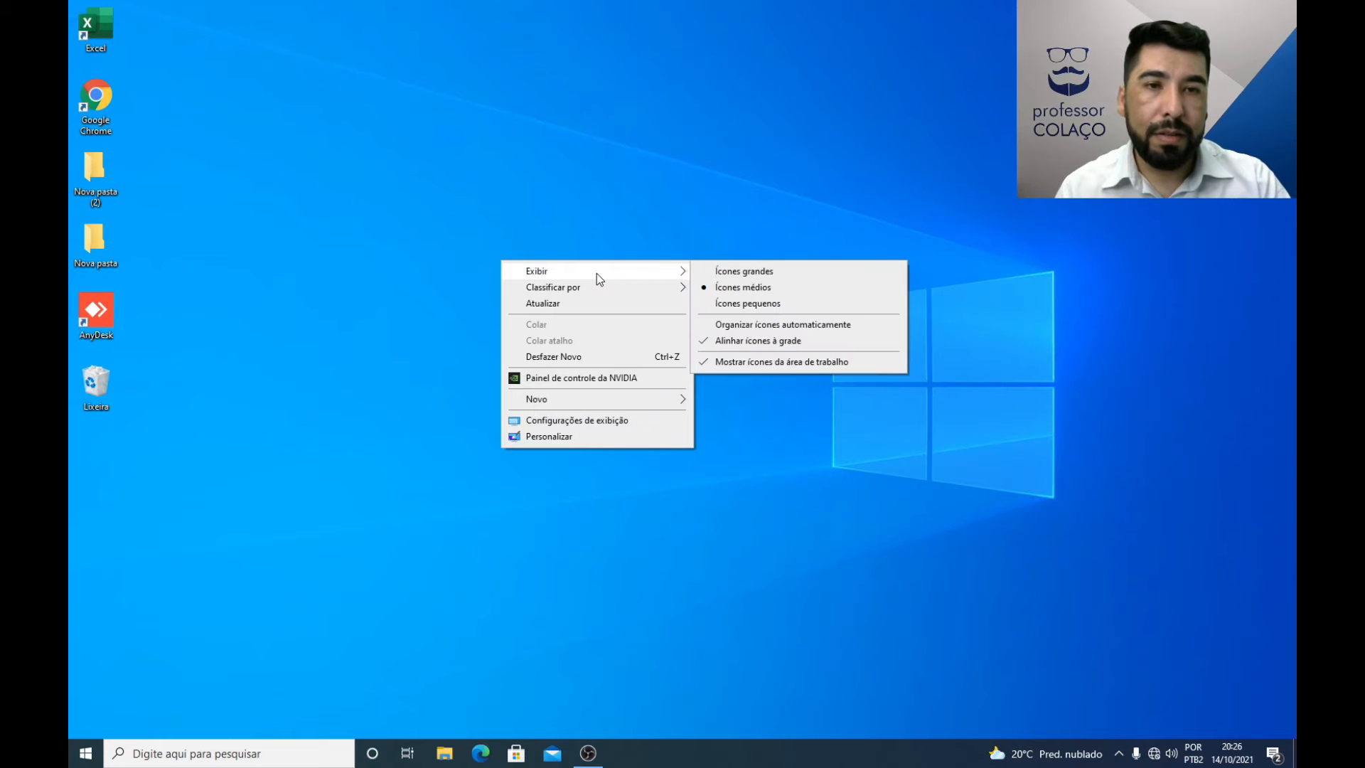
pyautogui.click(748, 303)
pyautogui.rightClick(596, 278)
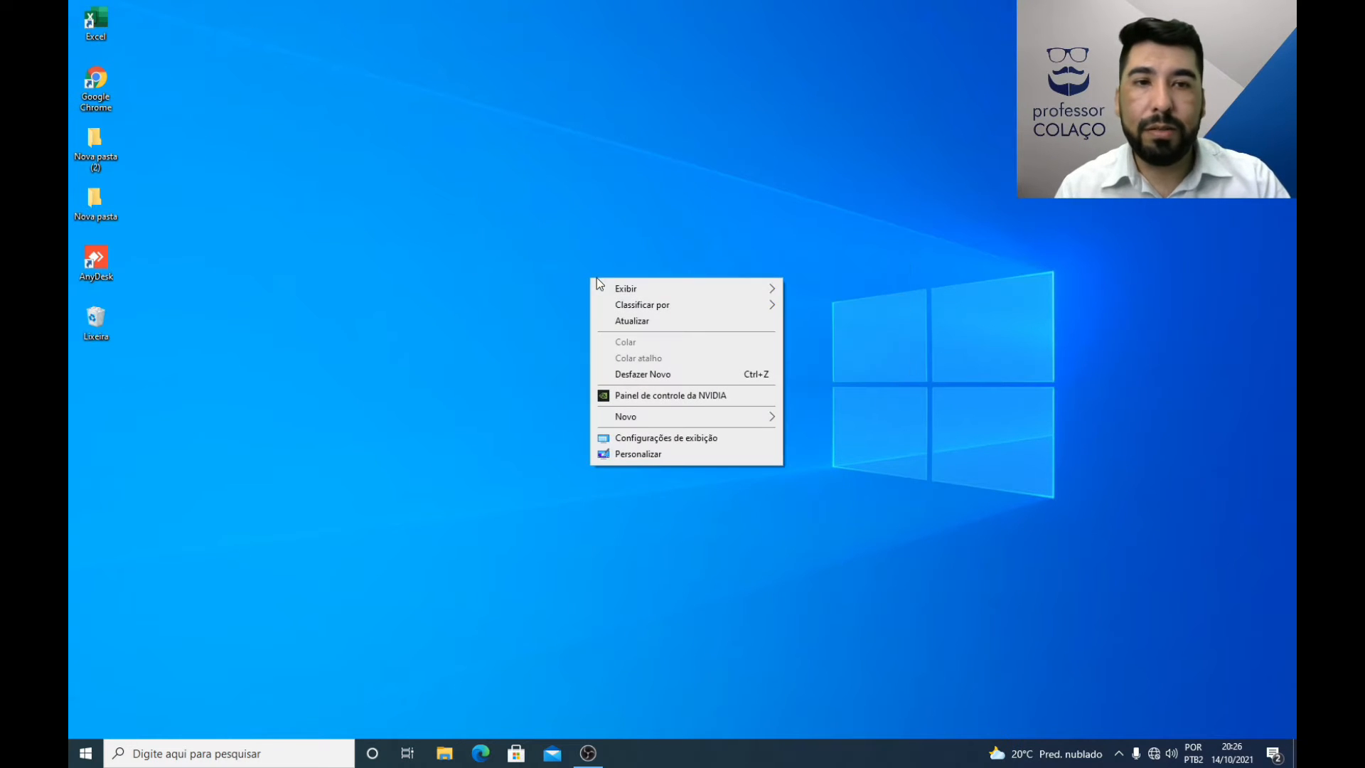
pyautogui.moveTo(665, 293)
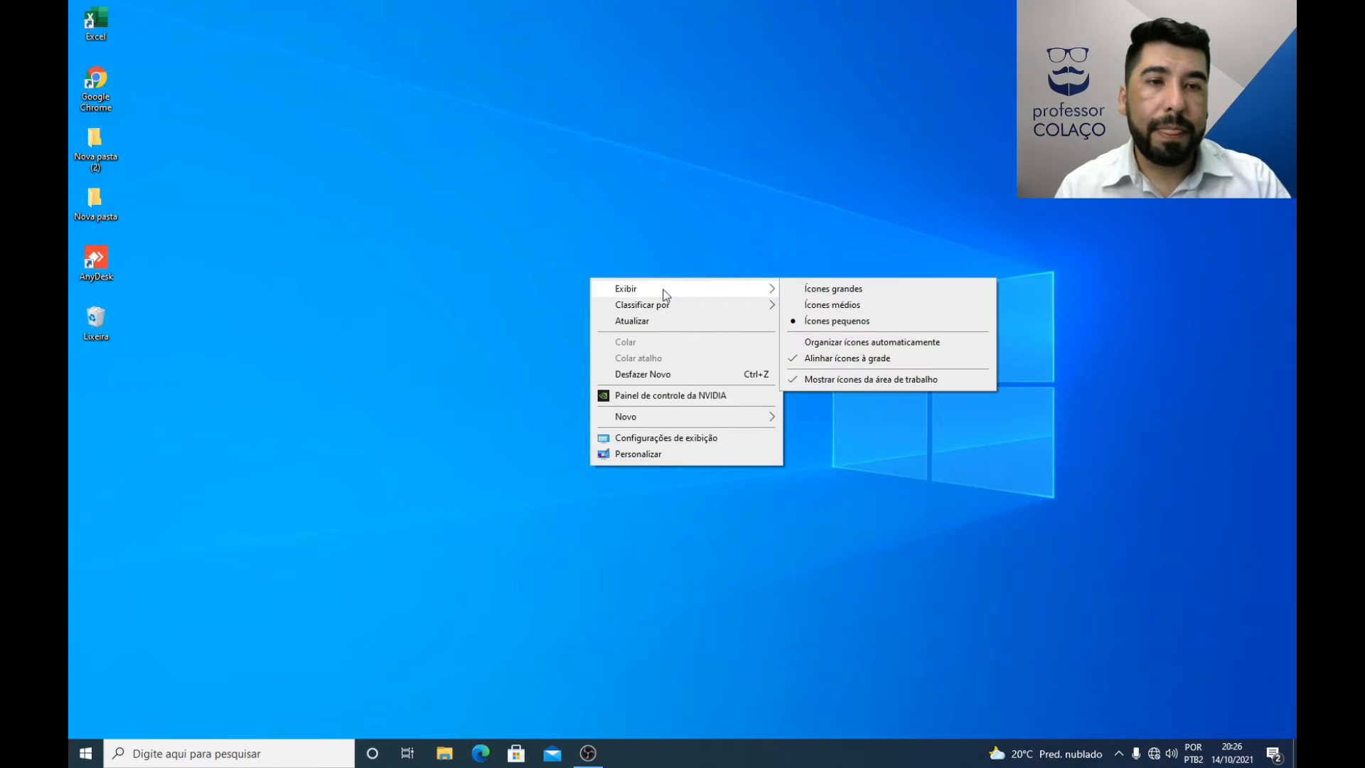
pyautogui.click(841, 344)
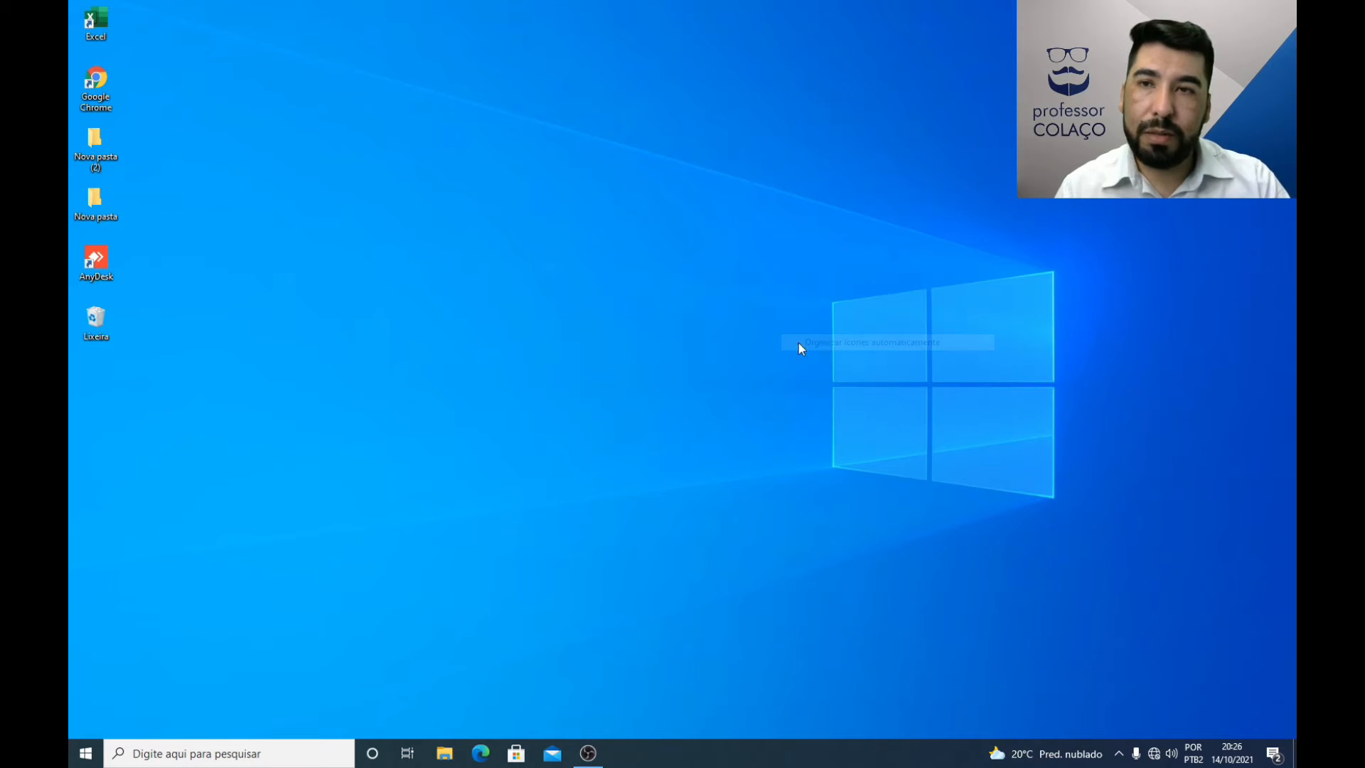
# Step: Move AnyDesk up and Google Chrome down one place in the icon column, and try to move Nova pasta and AnyDesk out to mid-desktop
pyautogui.moveTo(99, 266); pyautogui.dragTo(106, 207)
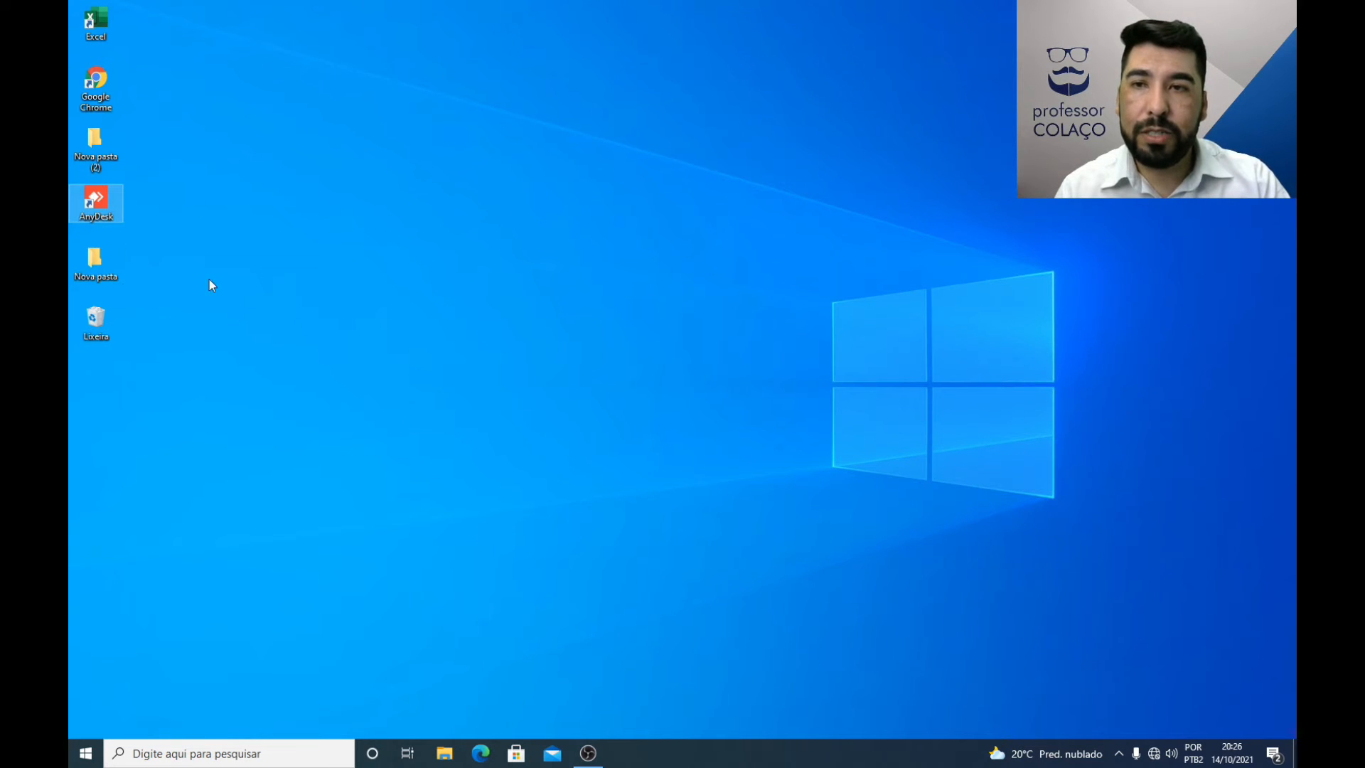
pyautogui.press('Down')
pyautogui.click(93, 325)
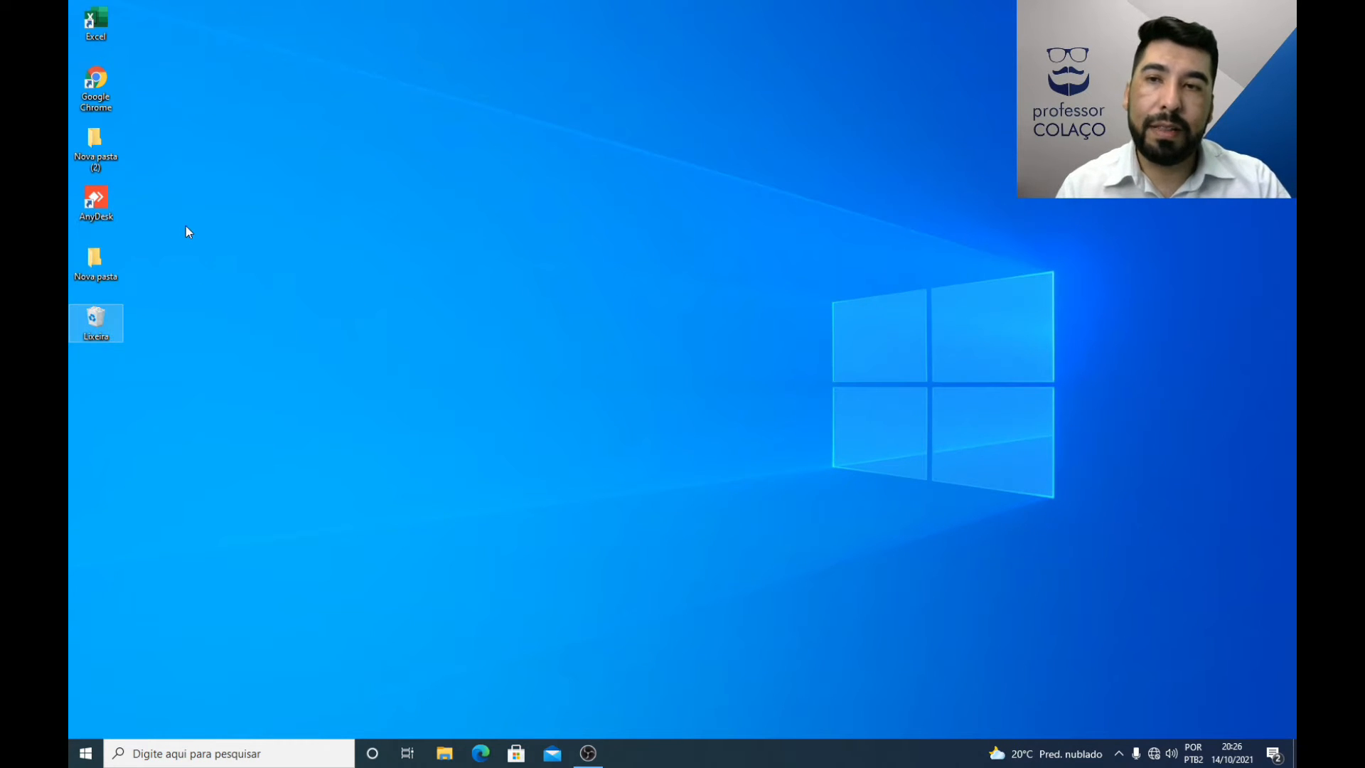
pyautogui.click(80, 148)
pyautogui.click(90, 80)
pyautogui.moveTo(88, 79); pyautogui.dragTo(100, 150)
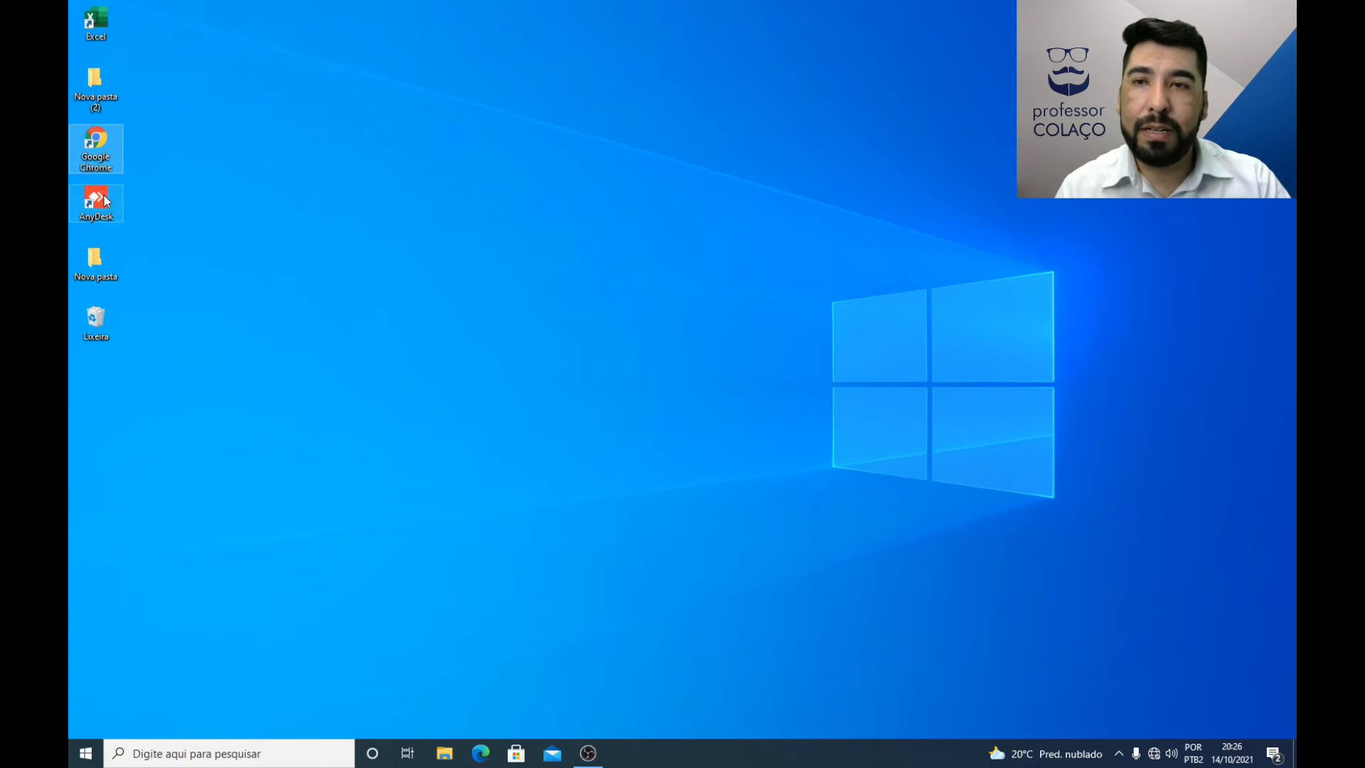
pyautogui.press('Down')
pyautogui.moveTo(92, 263); pyautogui.dragTo(578, 231)
pyautogui.moveTo(94, 200); pyautogui.dragTo(591, 229)
# Step: Disable Organizar ícones automaticamente for the desktop icons
pyautogui.rightClick(591, 230)
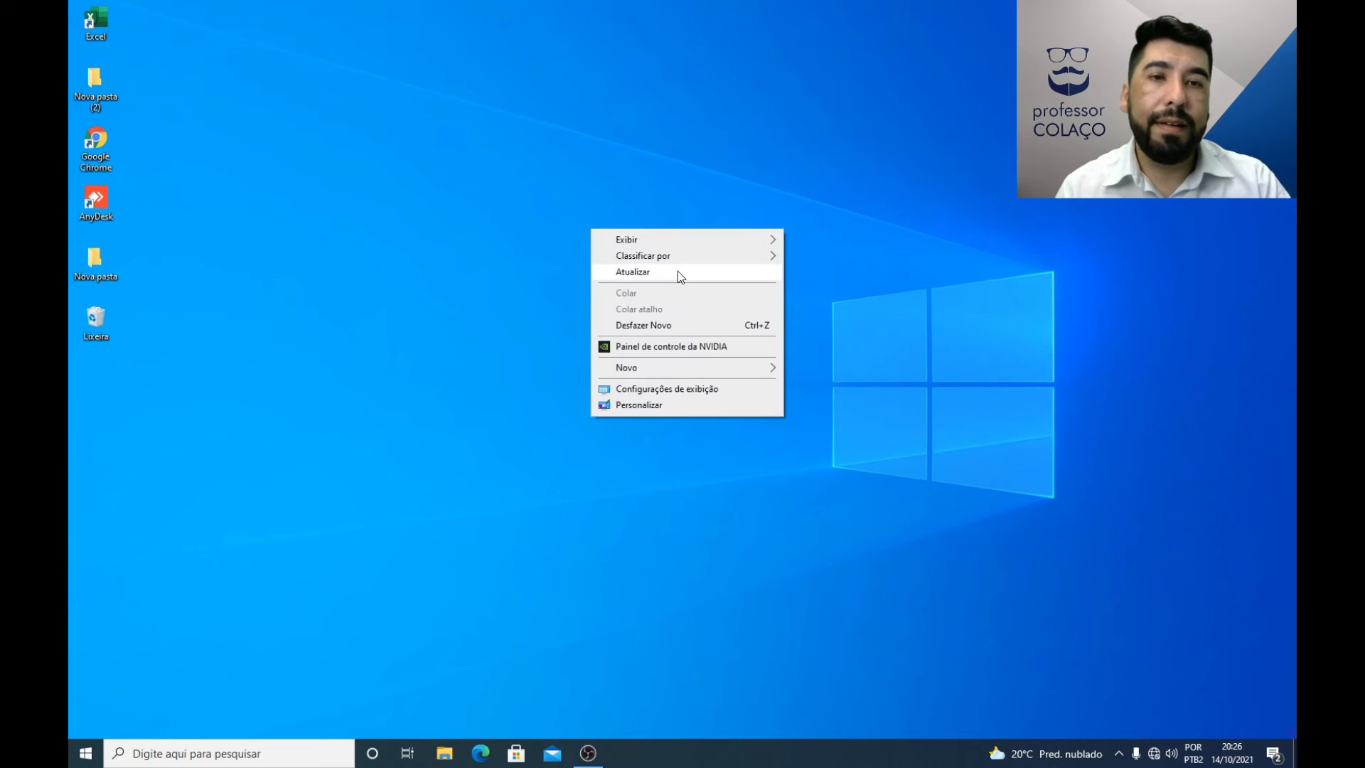
pyautogui.moveTo(697, 258)
pyautogui.moveTo(756, 241)
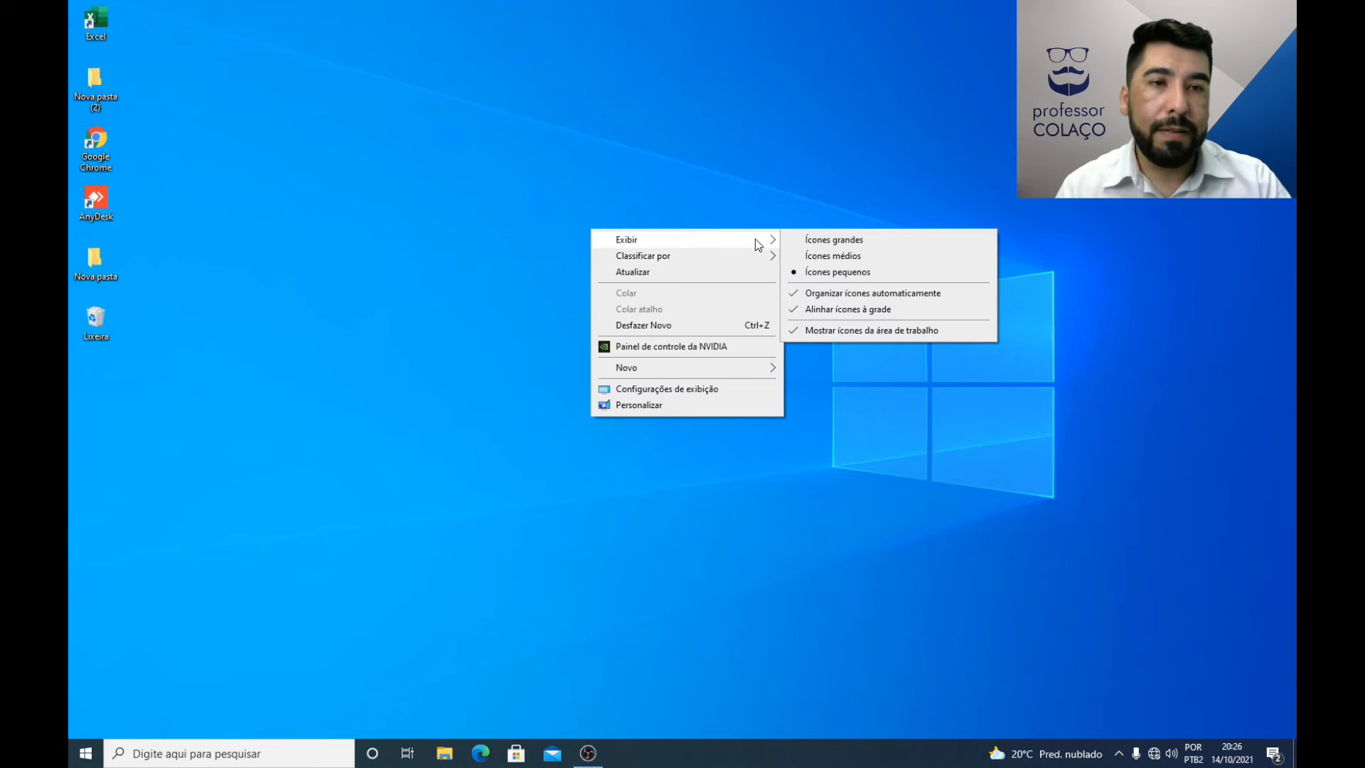
pyautogui.click(822, 293)
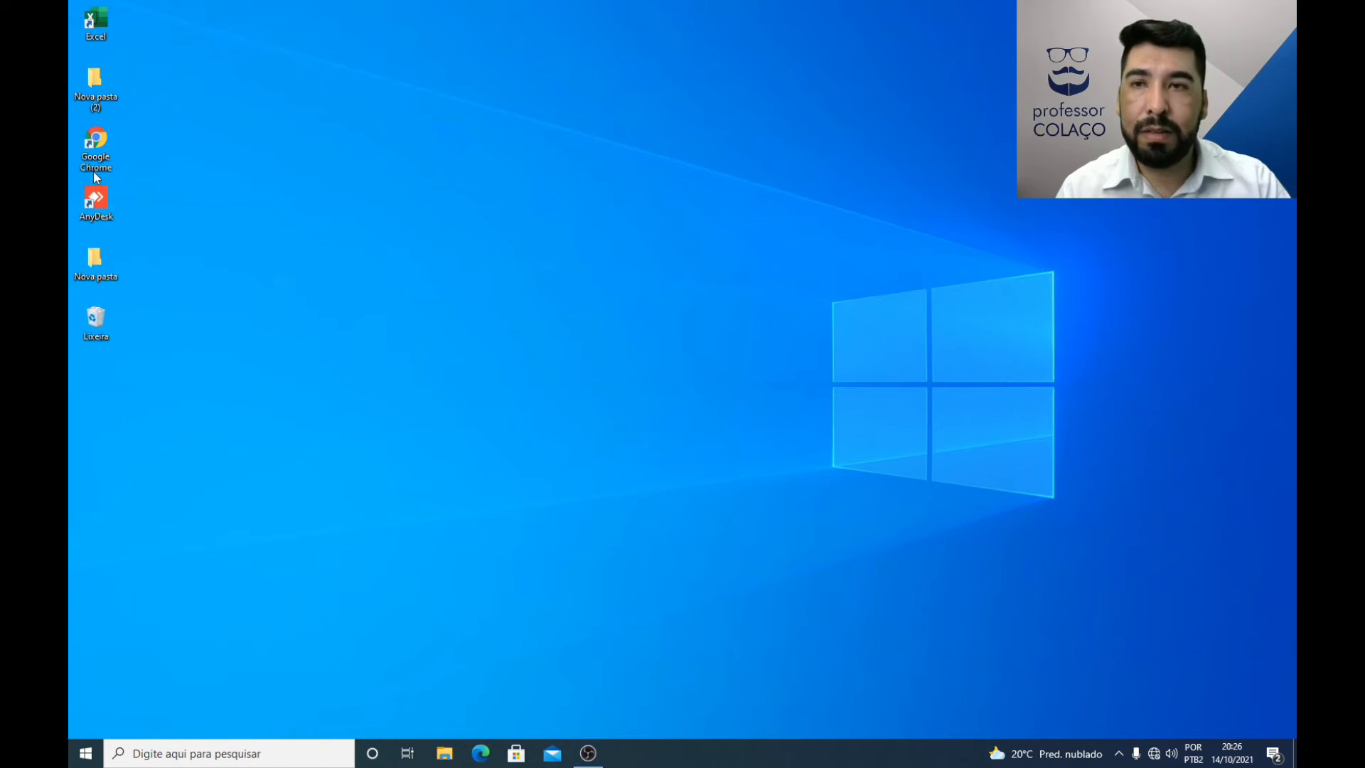
# Step: Move Google Chrome, AnyDesk, Excel, Lixeira and both Nova pasta folders out of the column toward the middle of the desktop
pyautogui.moveTo(93, 172); pyautogui.dragTo(483, 173)
pyautogui.moveTo(93, 206); pyautogui.dragTo(647, 152)
pyautogui.moveTo(103, 84); pyautogui.dragTo(437, 264)
pyautogui.moveTo(96, 21); pyautogui.dragTo(541, 260)
pyautogui.moveTo(94, 260); pyautogui.dragTo(649, 266)
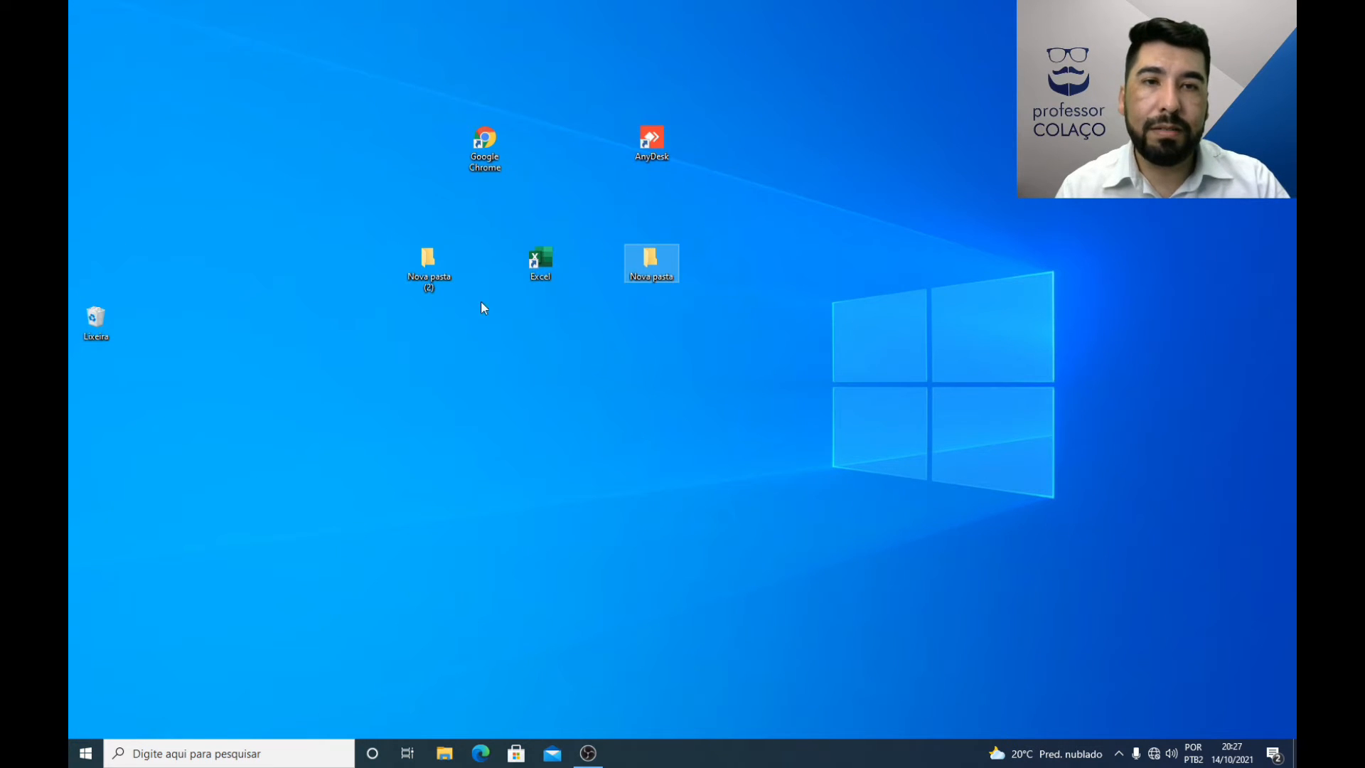
pyautogui.moveTo(94, 330); pyautogui.dragTo(531, 344)
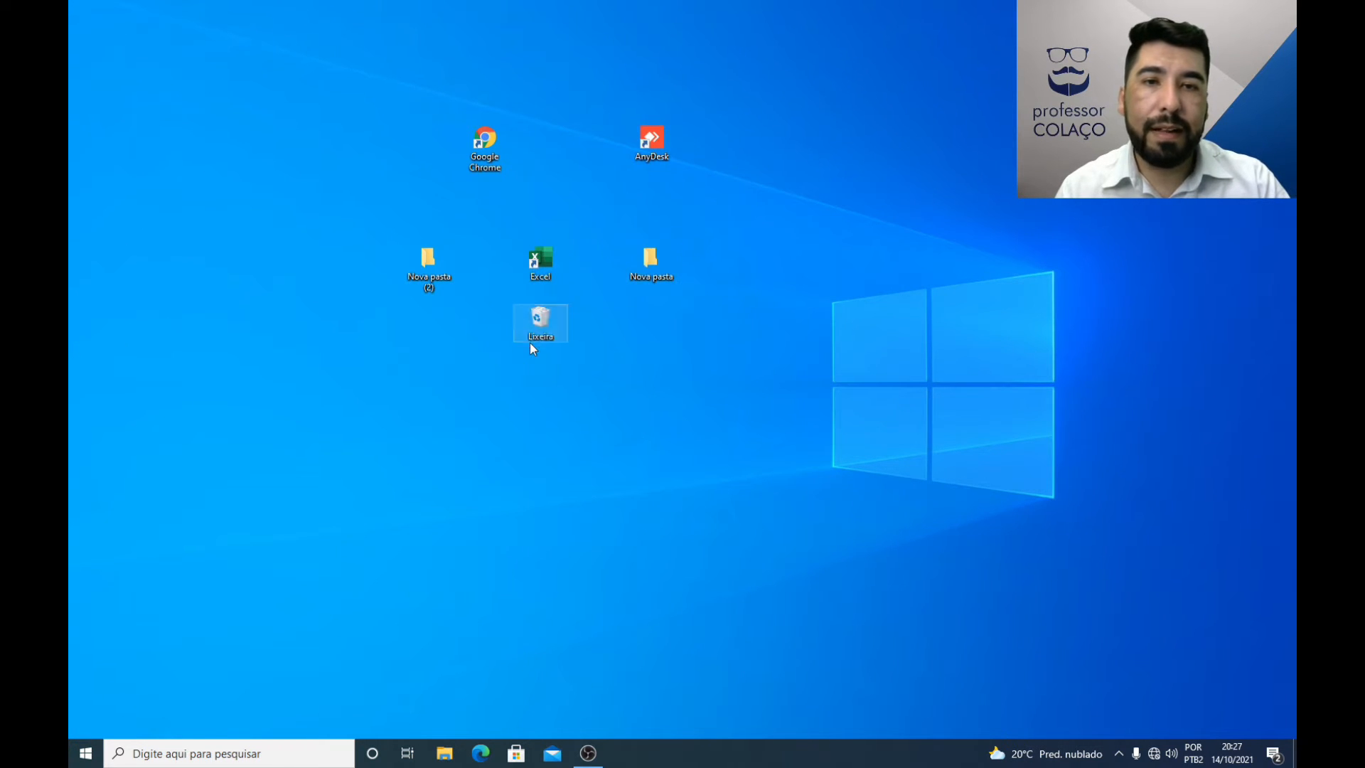
# Step: Hide all desktop icons by disabling Mostrar ícones da área de trabalho, and enable the option again
pyautogui.rightClick(668, 366)
pyautogui.moveTo(710, 374)
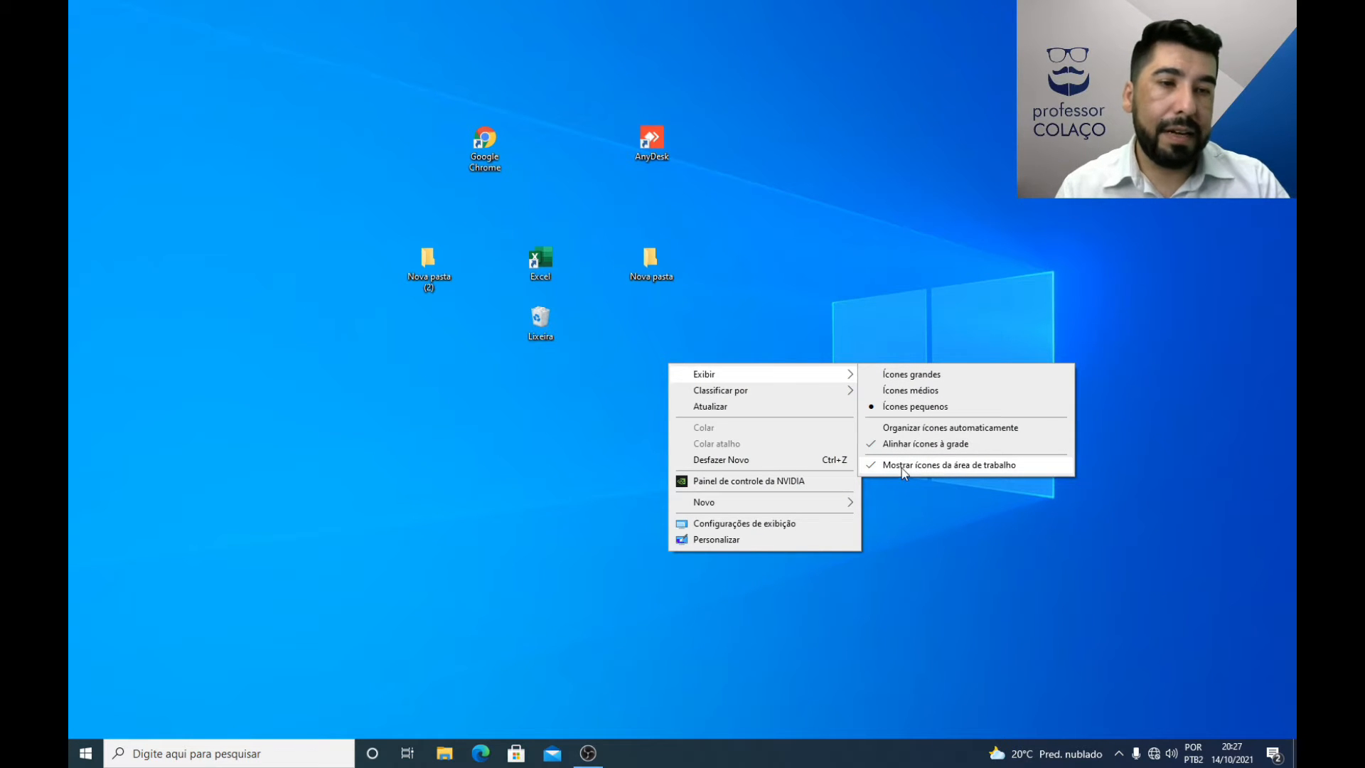
pyautogui.click(901, 467)
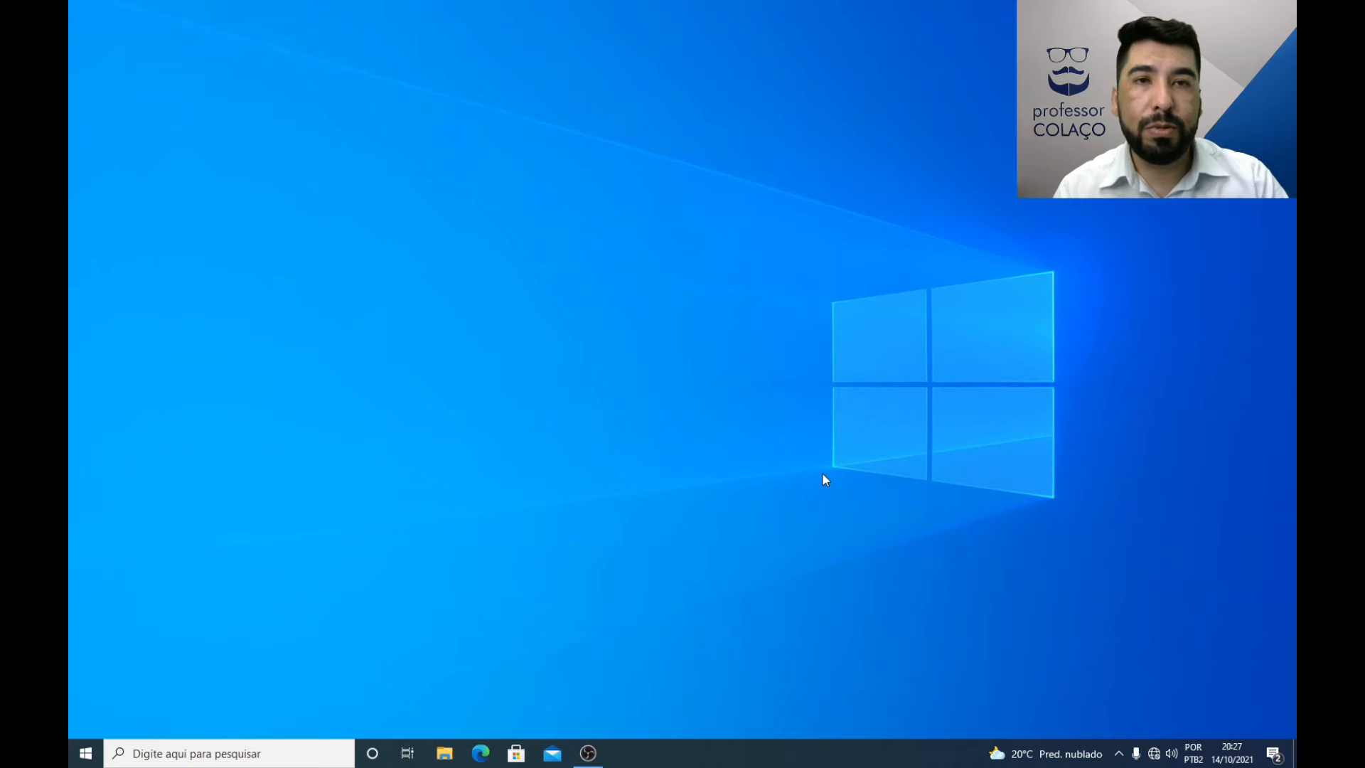
pyautogui.rightClick(711, 352)
pyautogui.moveTo(782, 333)
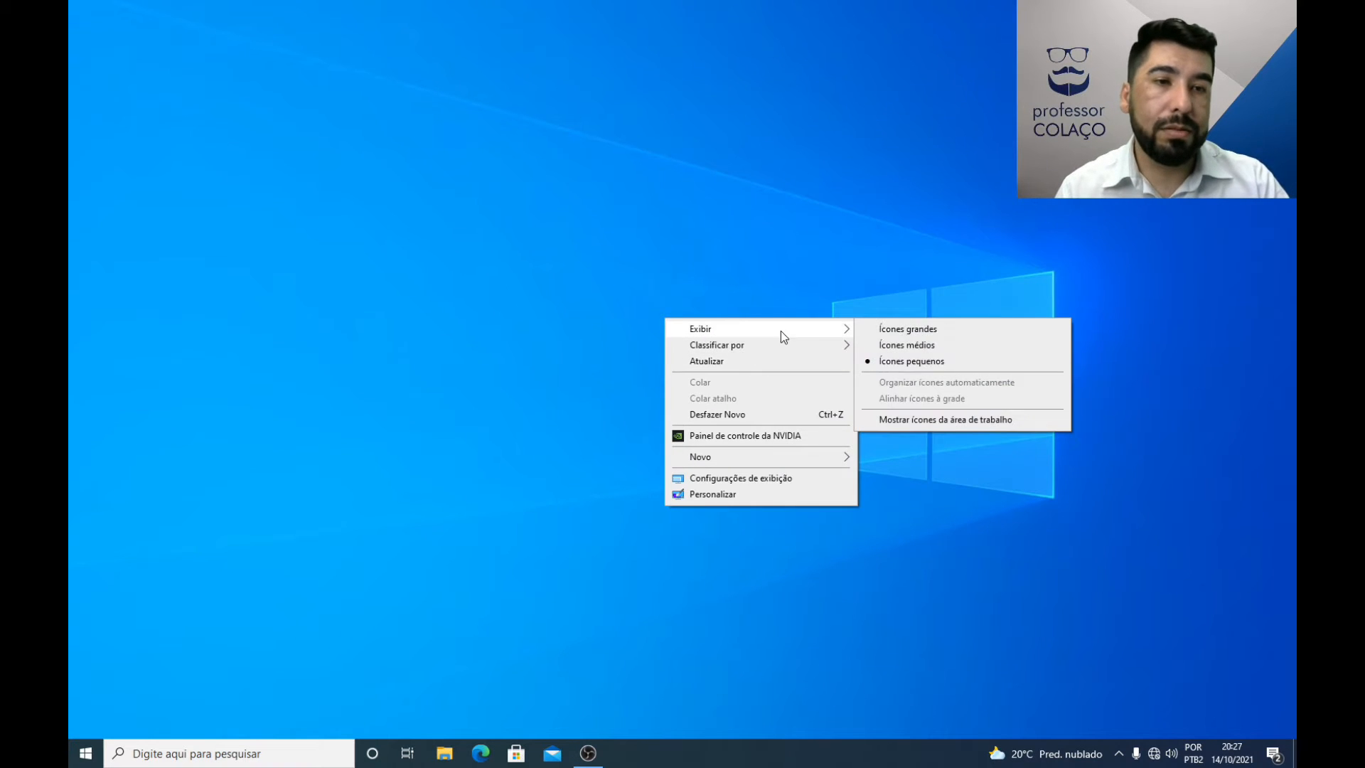
pyautogui.click(906, 419)
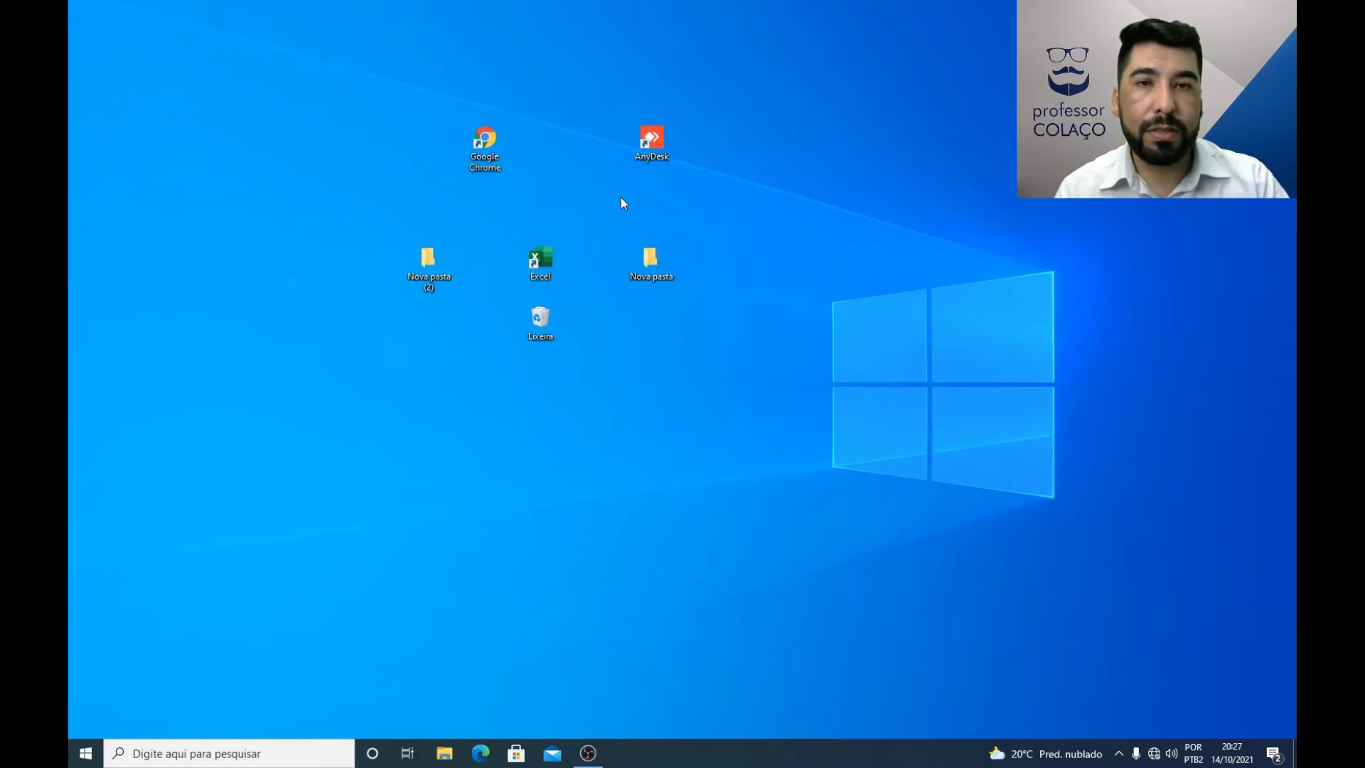
# Step: Re-enable Organizar ícones automaticamente, and try to move Lixeira and AnyDesk out of the icon column
pyautogui.rightClick(642, 384)
pyautogui.moveTo(725, 398)
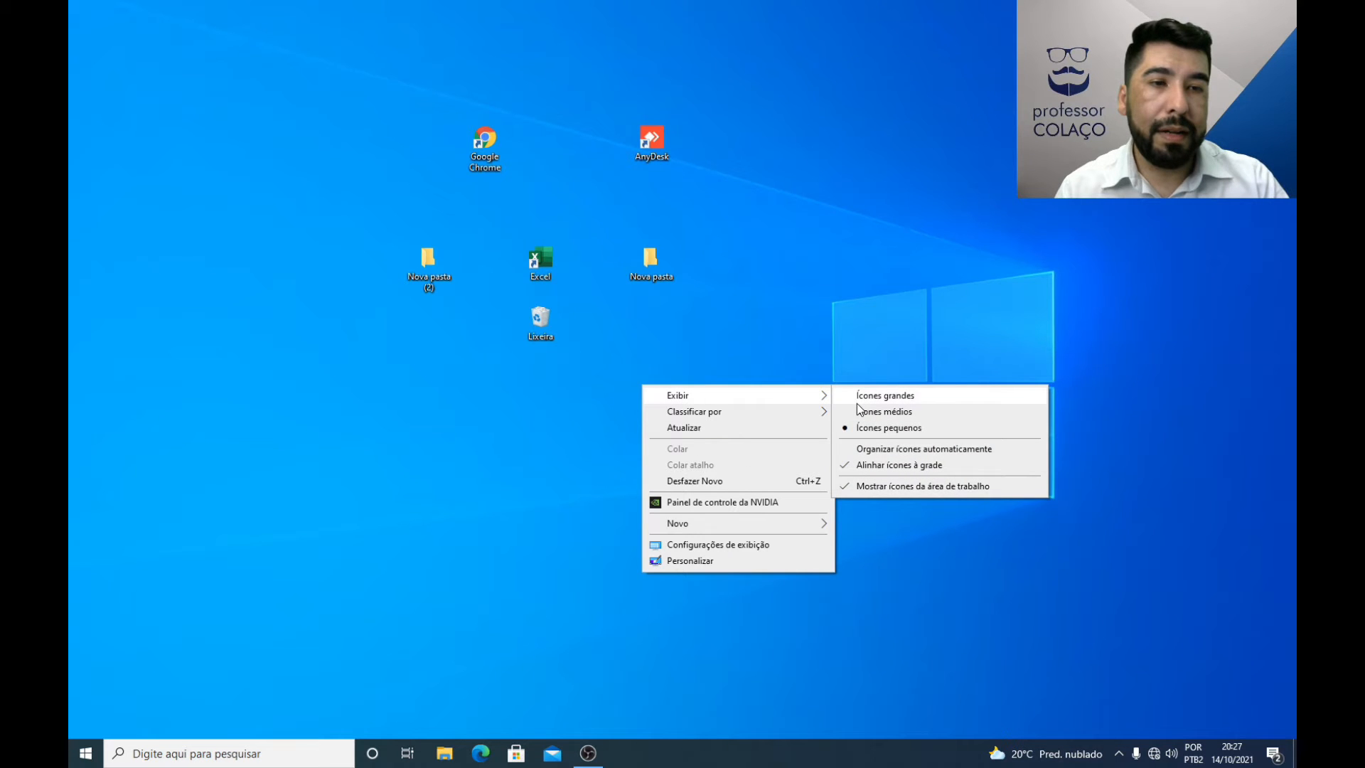
pyautogui.click(895, 456)
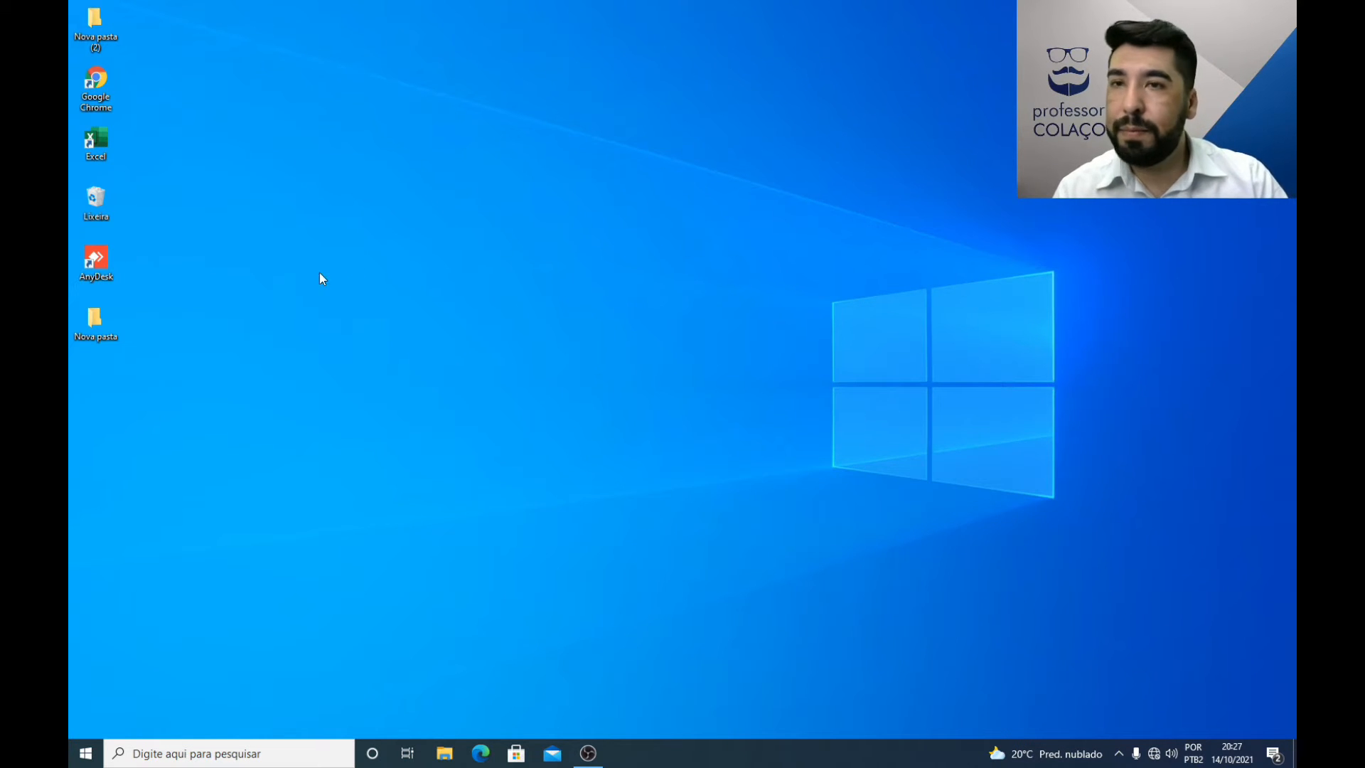
pyautogui.moveTo(104, 197); pyautogui.dragTo(464, 181)
pyautogui.moveTo(105, 263); pyautogui.dragTo(332, 274)
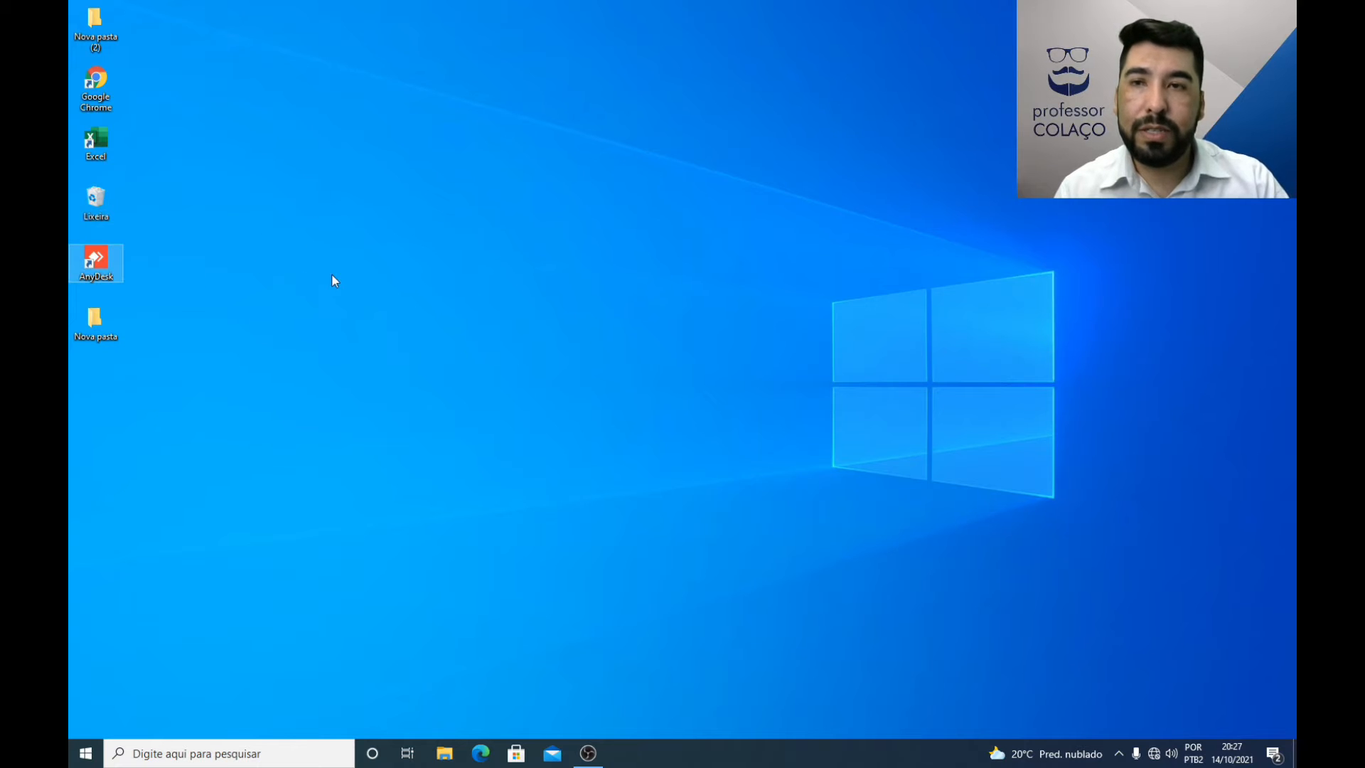
# Step: Disable Organizar ícones automaticamente and move the Excel icon out of the column to the top of the second icon column
pyautogui.rightClick(529, 213)
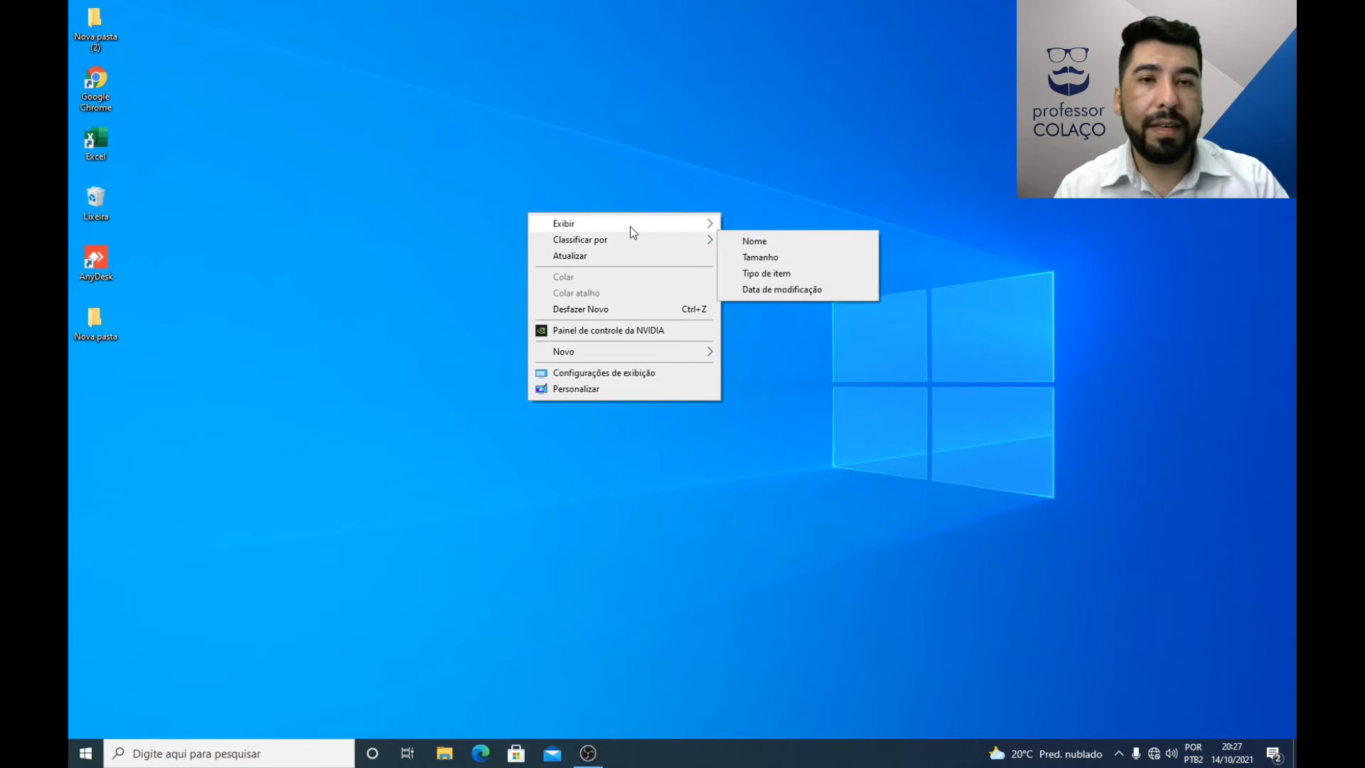
pyautogui.moveTo(630, 224)
pyautogui.click(733, 277)
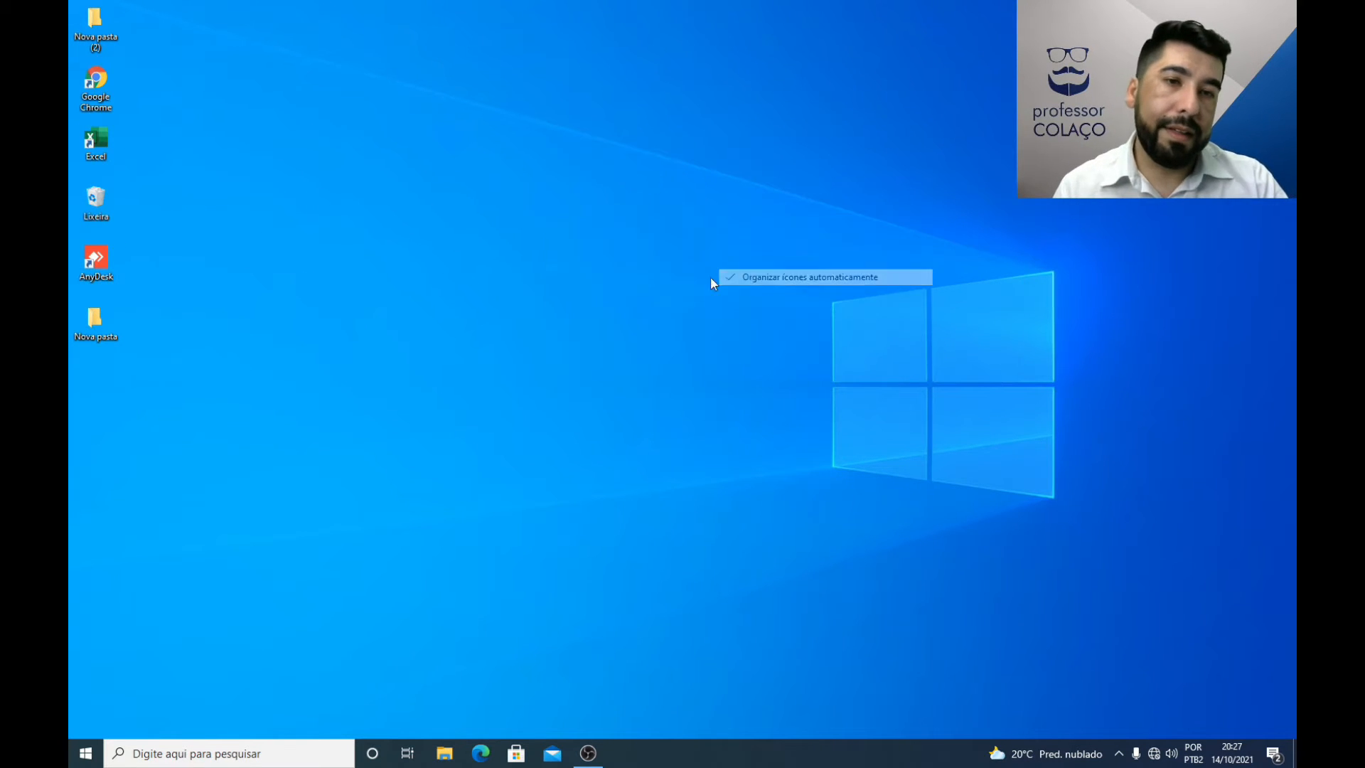
pyautogui.moveTo(92, 155); pyautogui.dragTo(206, 27)
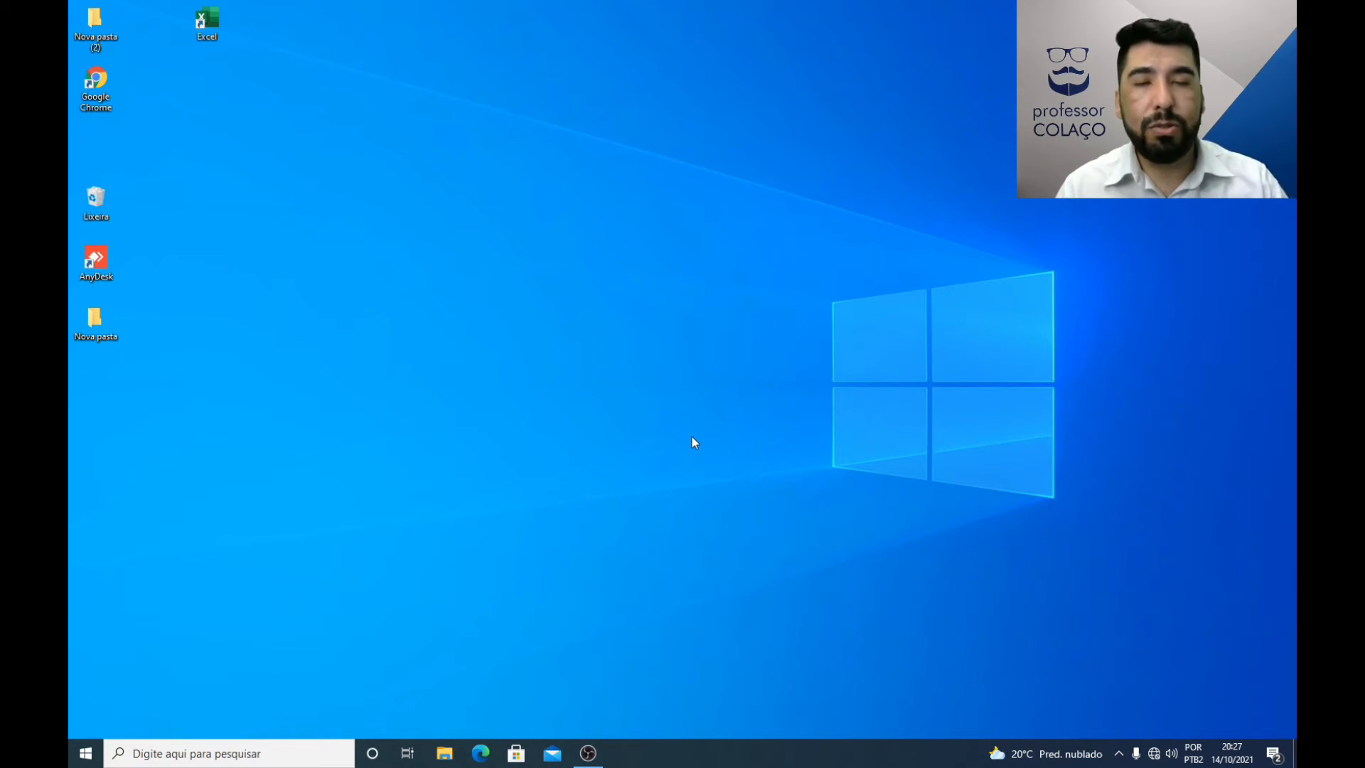
# Step: View the Personalização settings from the desktop's own options and close them
pyautogui.rightClick(632, 271)
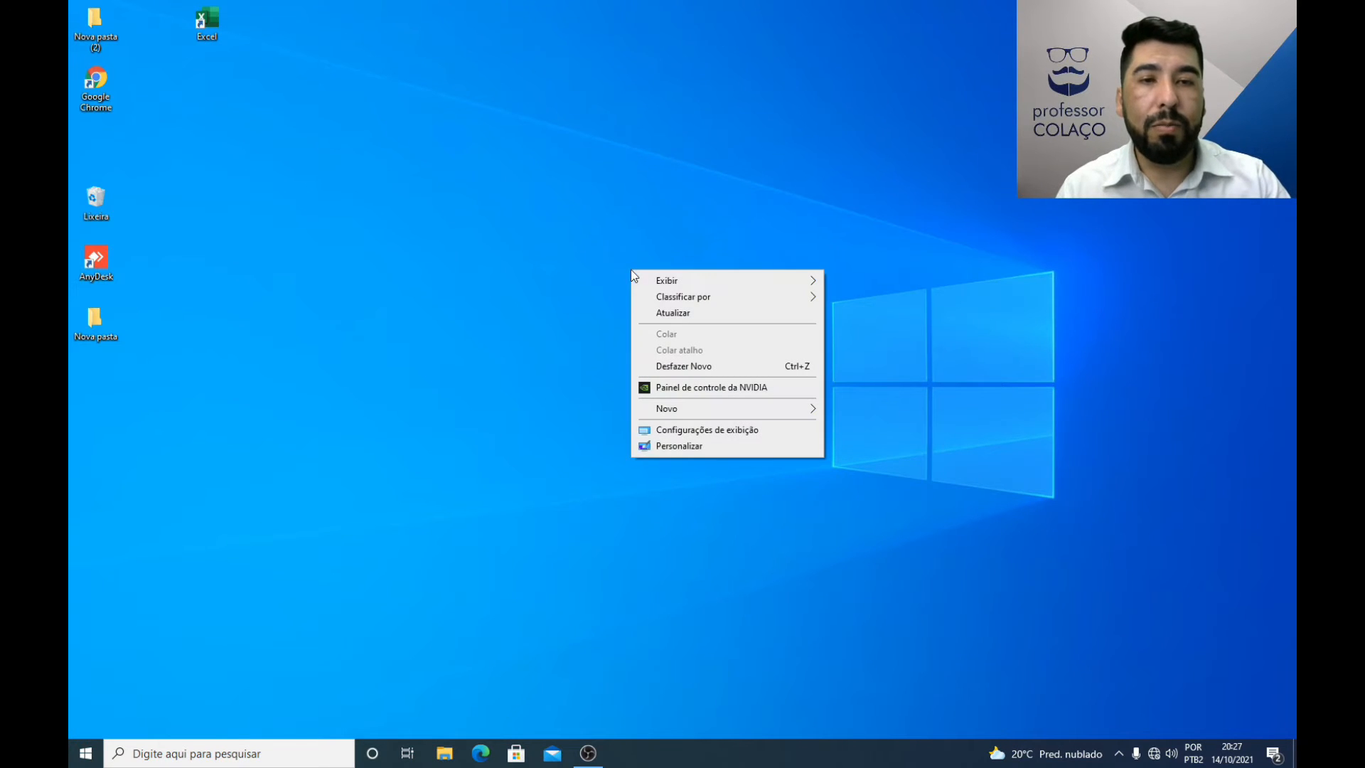
pyautogui.click(683, 447)
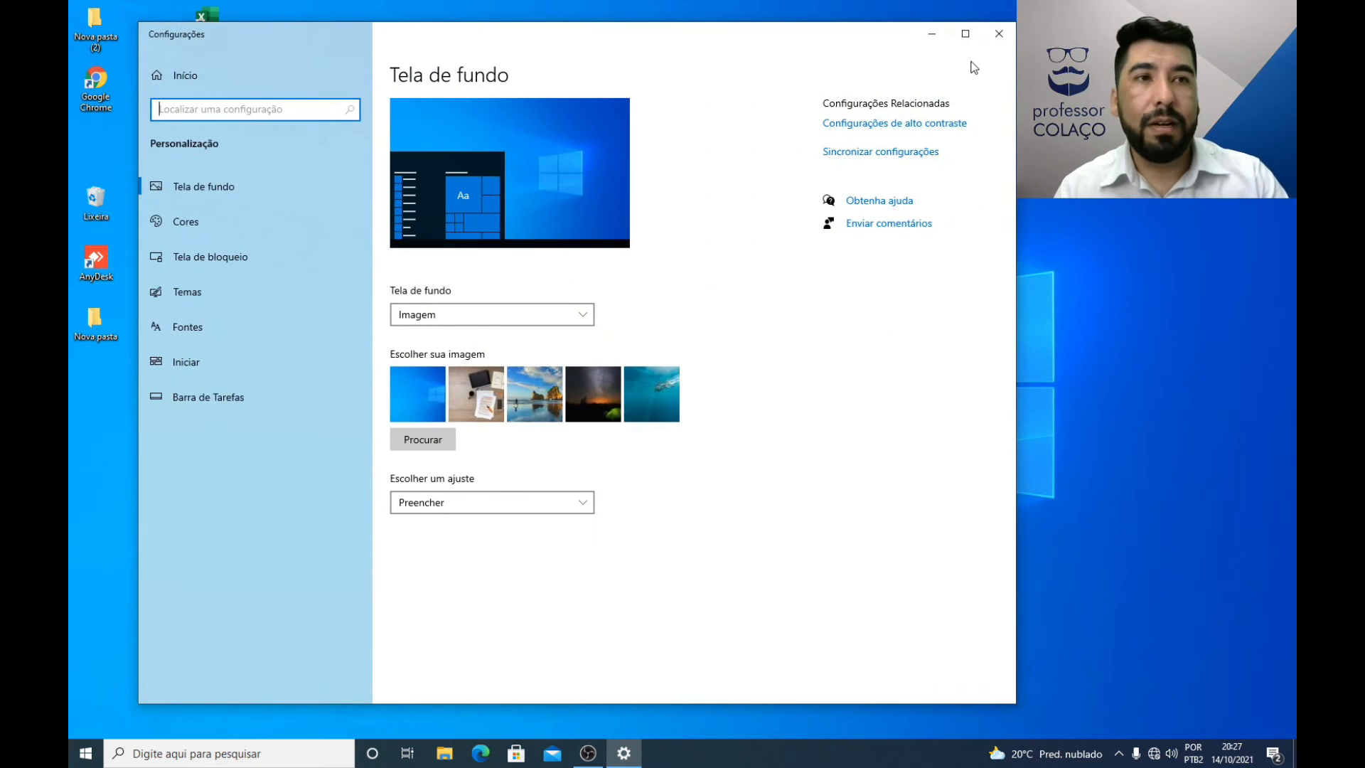
pyautogui.click(998, 34)
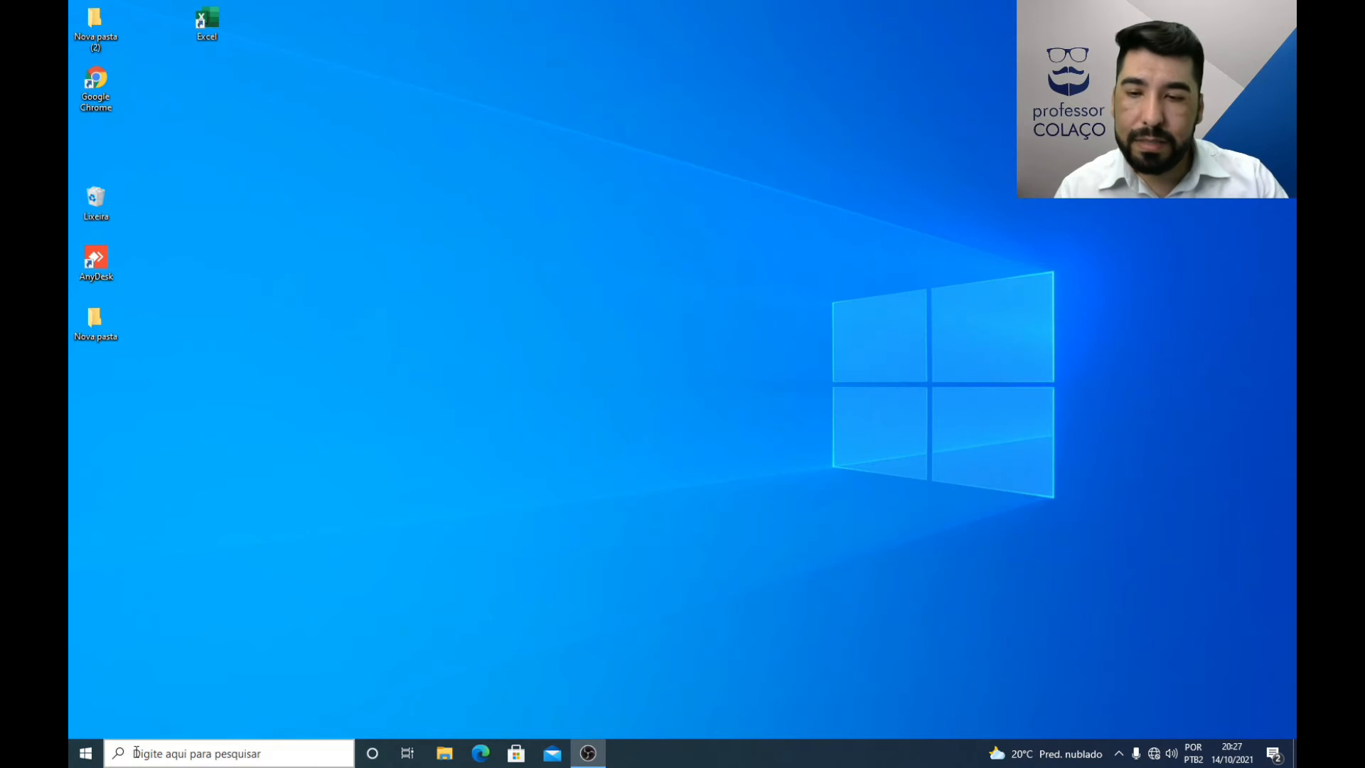
# Step: View the Personalização category by way of the general Windows settings, shift the window aside and close it
pyautogui.click(86, 753)
pyautogui.click(84, 688)
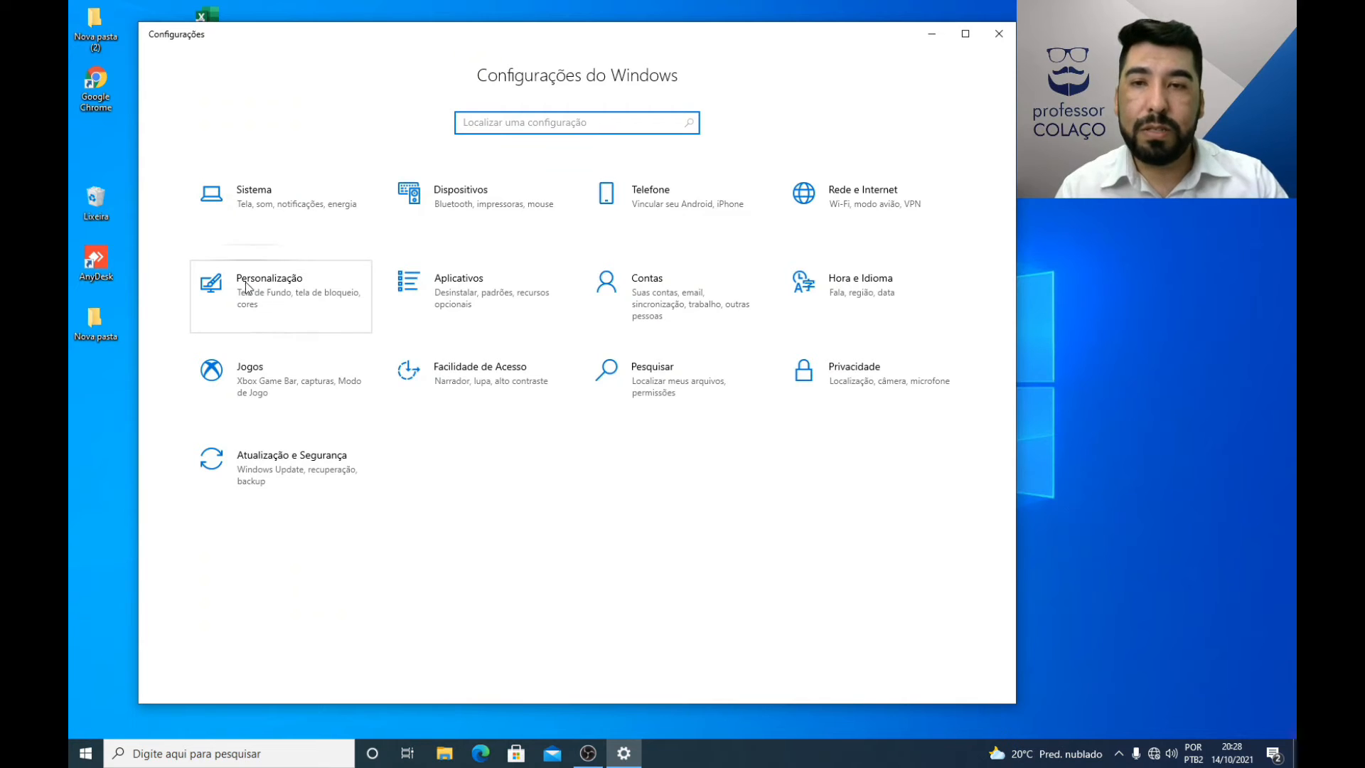
pyautogui.click(269, 289)
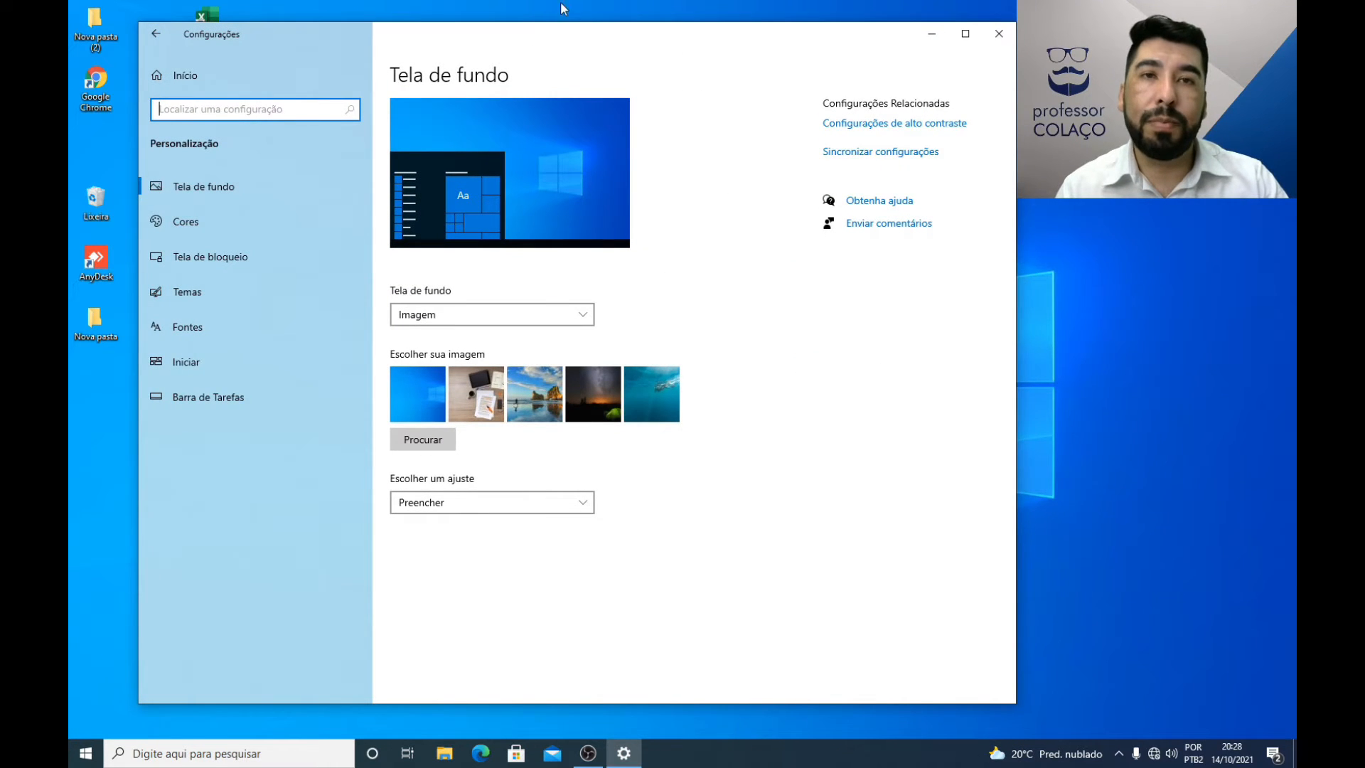
pyautogui.moveTo(558, 36); pyautogui.dragTo(701, 43)
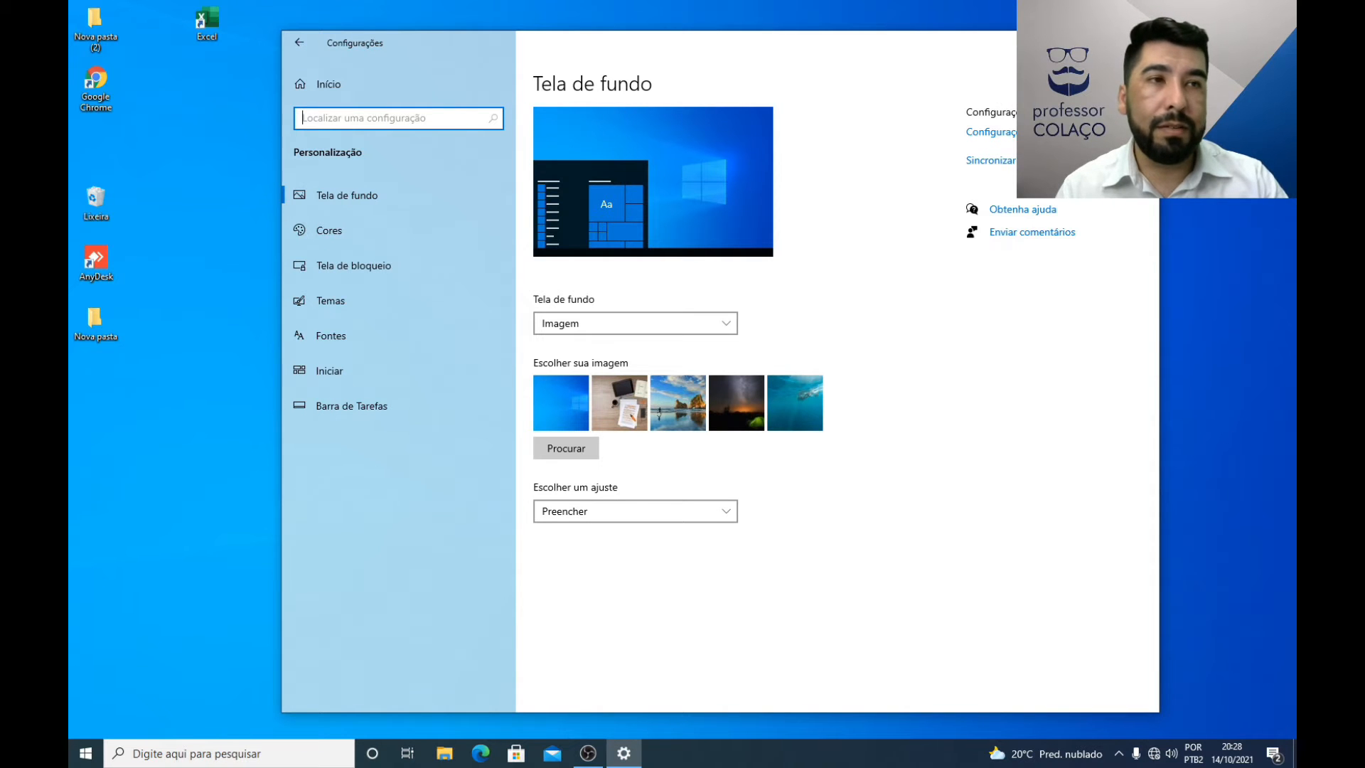
pyautogui.click(1143, 42)
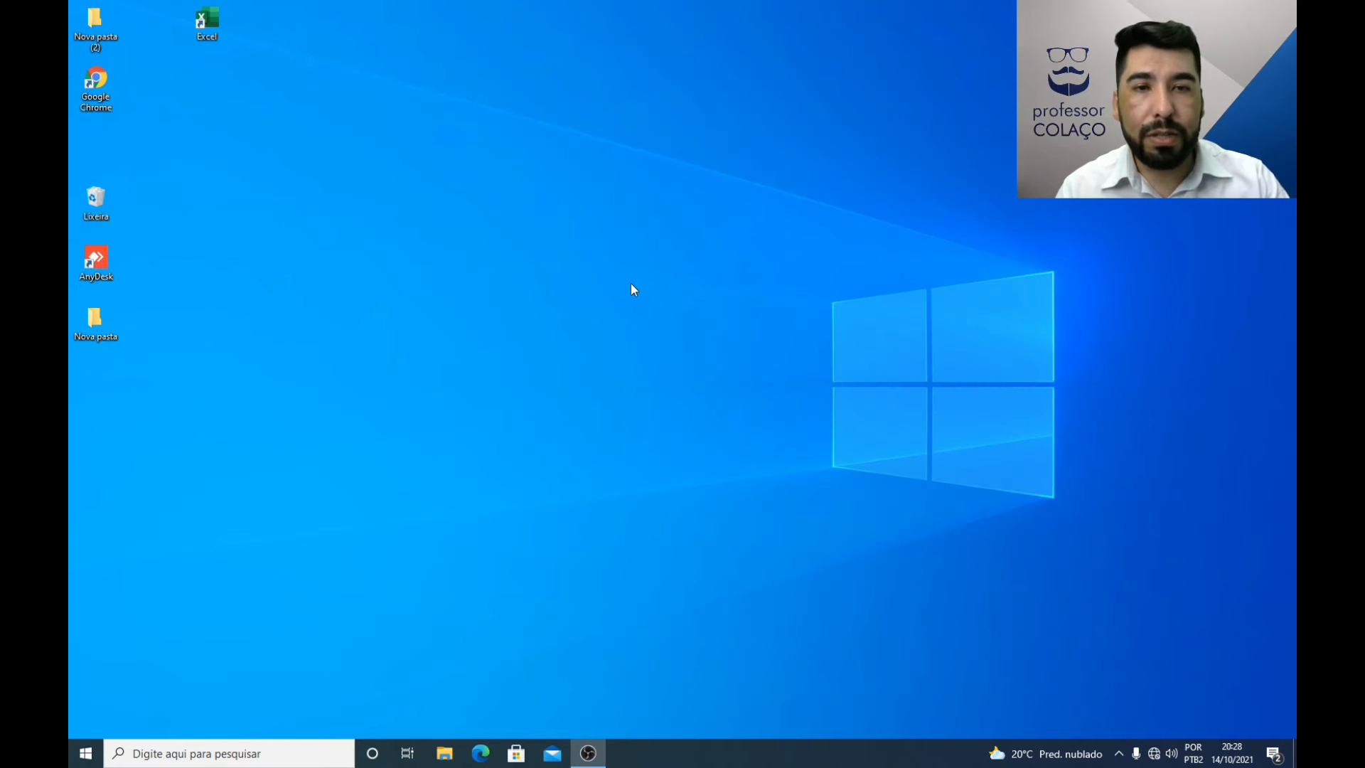
# Step: Reopen Personalização from the desktop, show Tela de fundo, and minimize and restore the settings window to view the wallpaper
pyautogui.rightClick(632, 285)
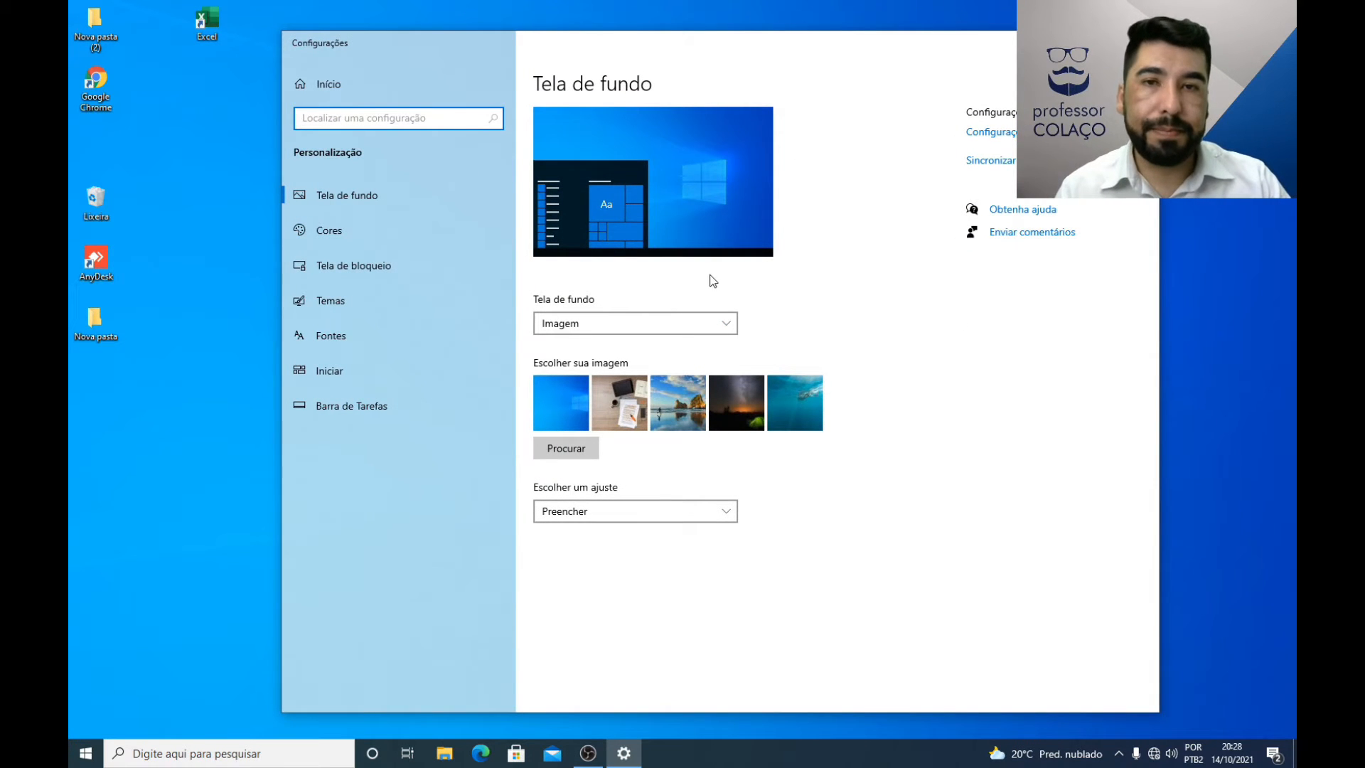
pyautogui.moveTo(792, 43); pyautogui.dragTo(733, 44)
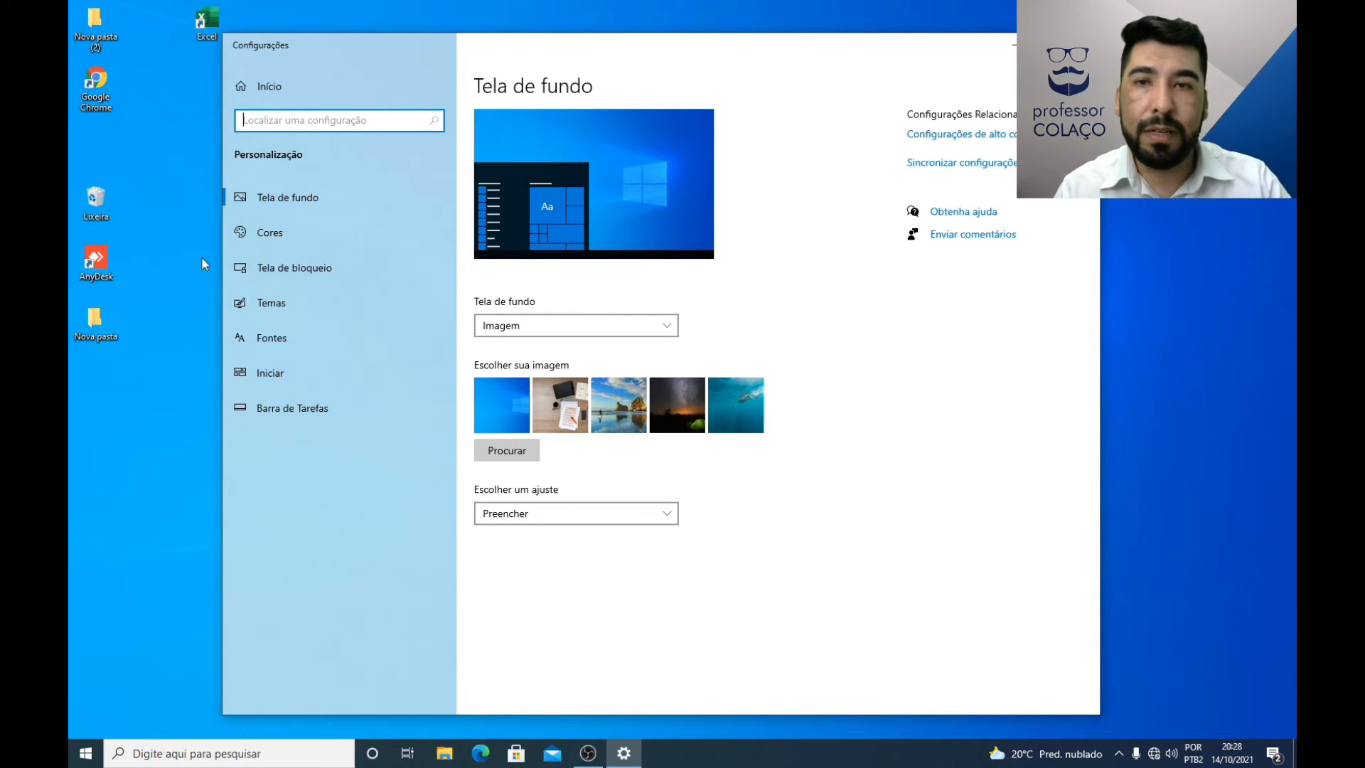
pyautogui.click(306, 204)
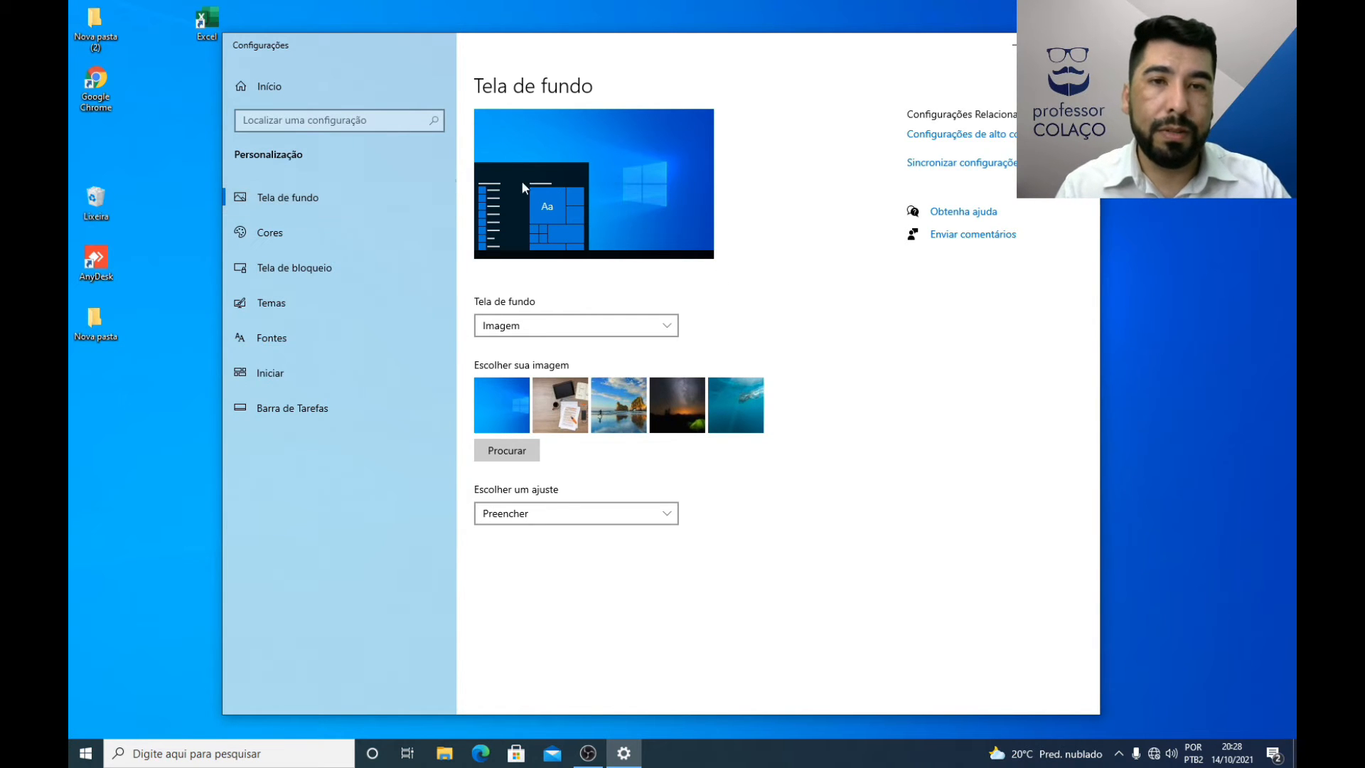
pyautogui.click(1017, 45)
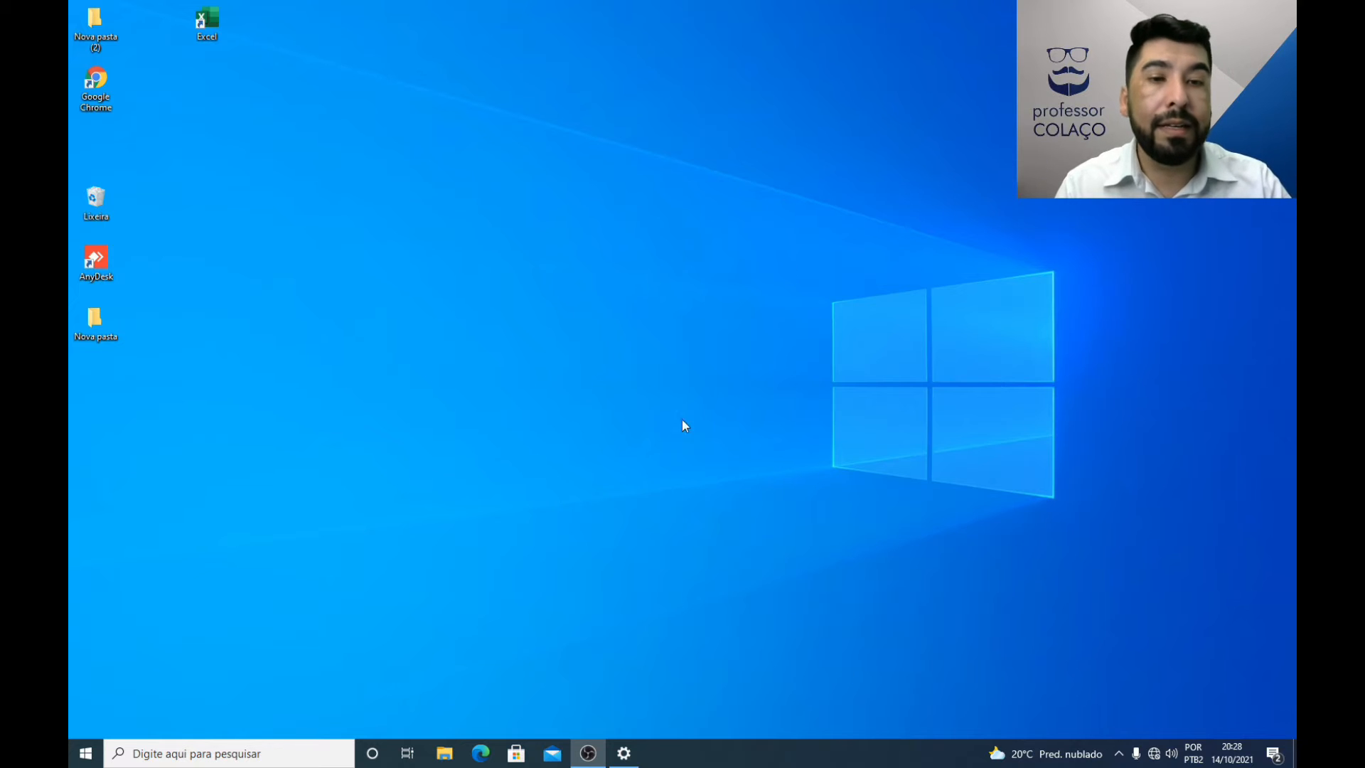
pyautogui.click(625, 753)
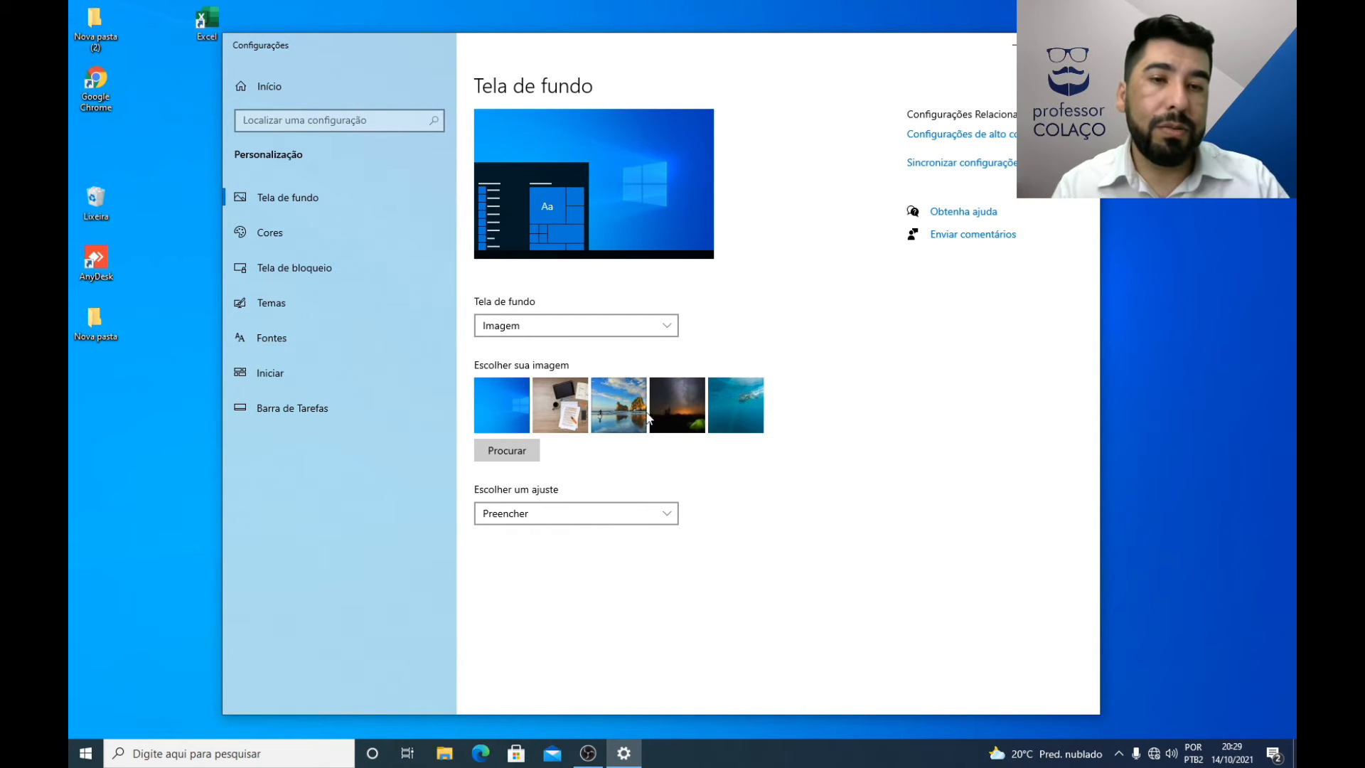
# Step: Try the beach, starry night with tent, and underwater swimmer pictures as desktop background
pyautogui.click(631, 411)
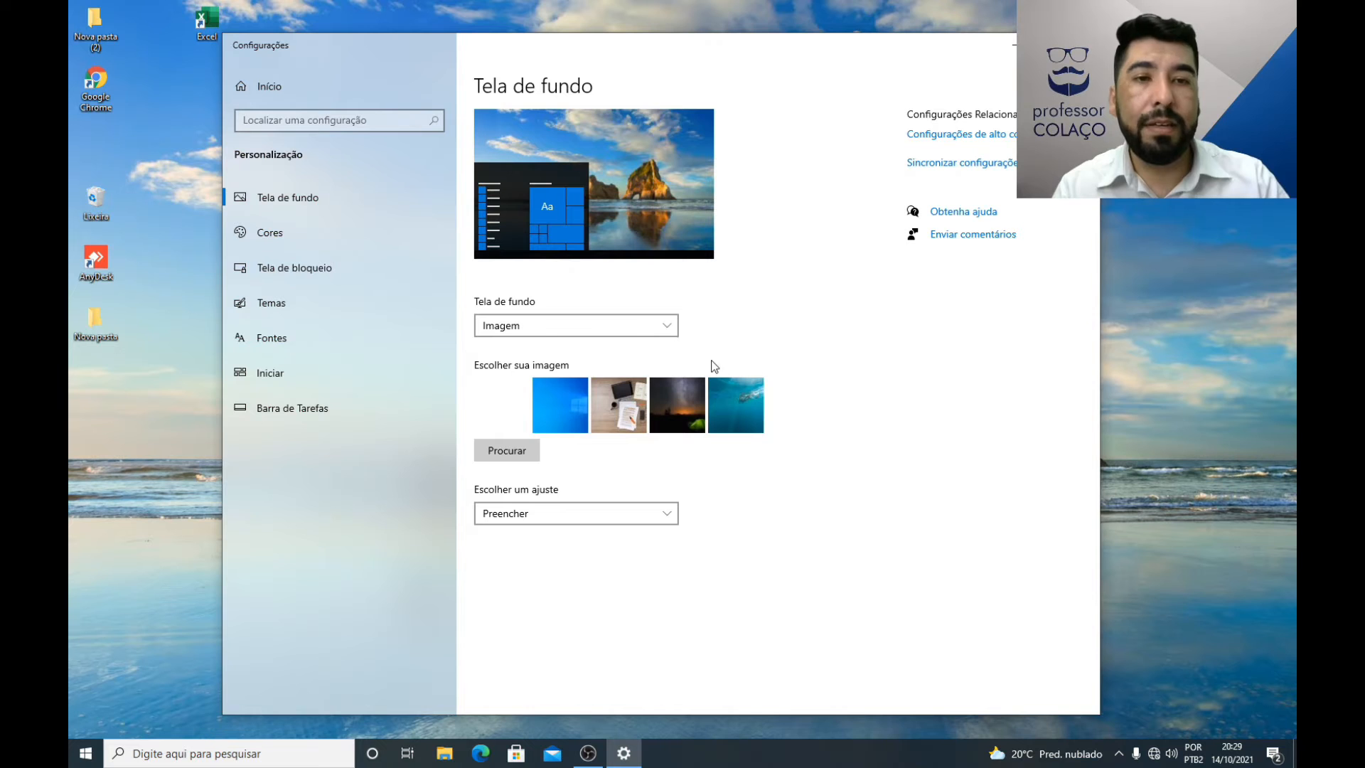
pyautogui.click(677, 410)
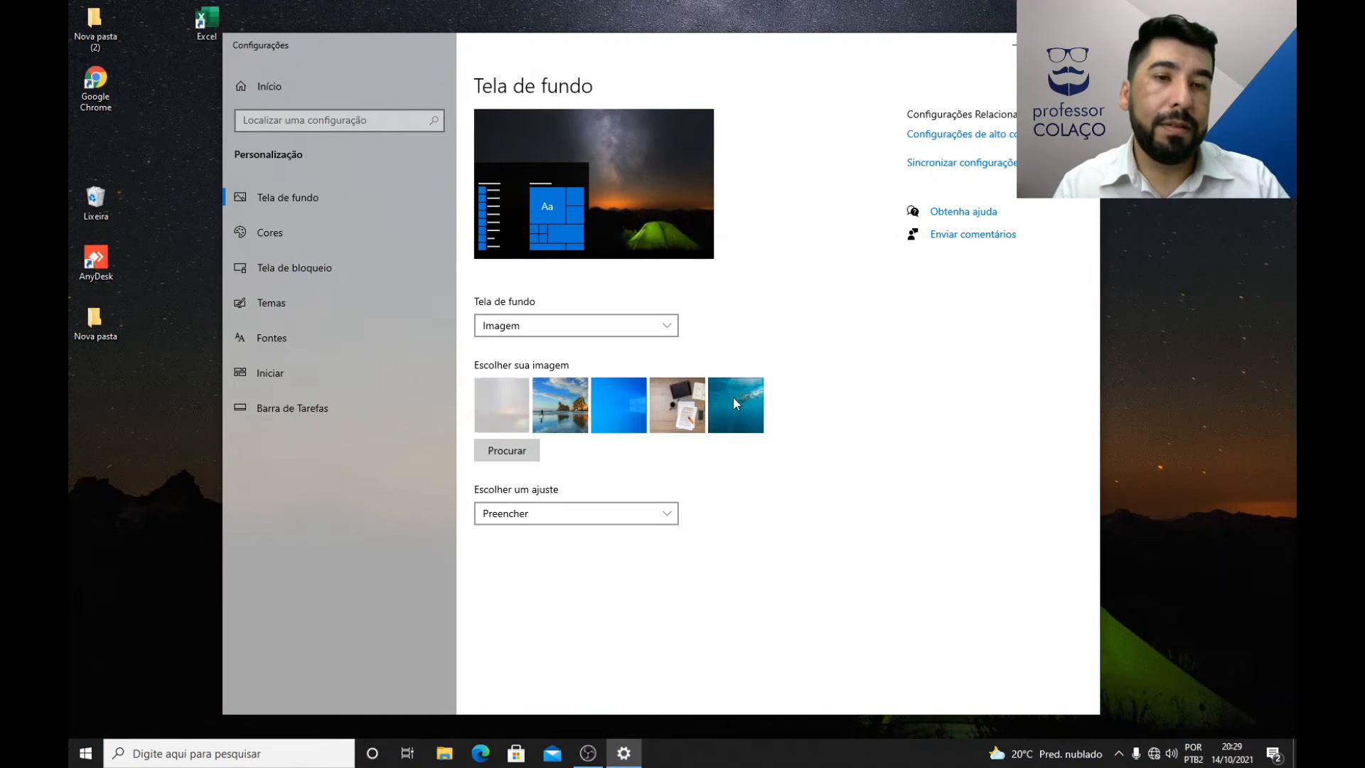
pyautogui.click(732, 398)
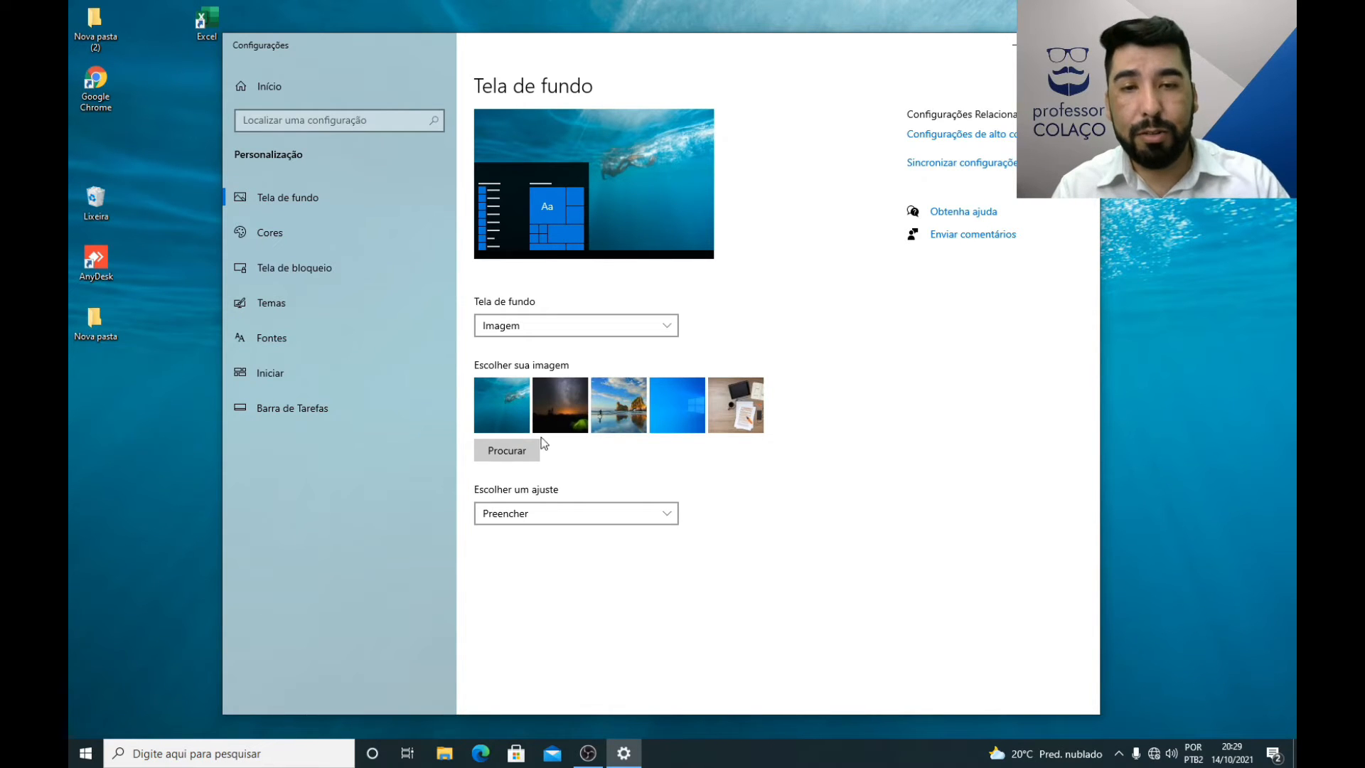
# Step: Set Imagem 1 from the Imagens folder as the desktop background
pyautogui.click(514, 451)
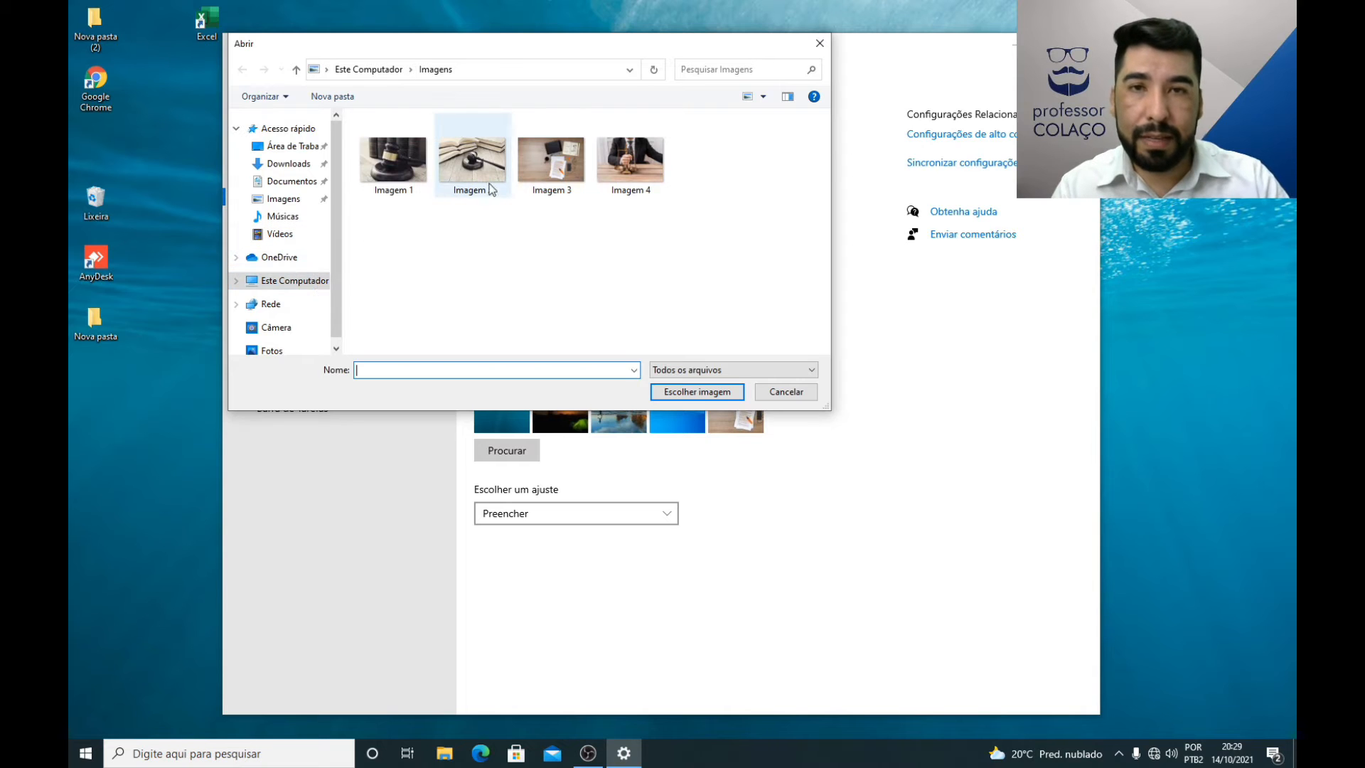
pyautogui.click(287, 202)
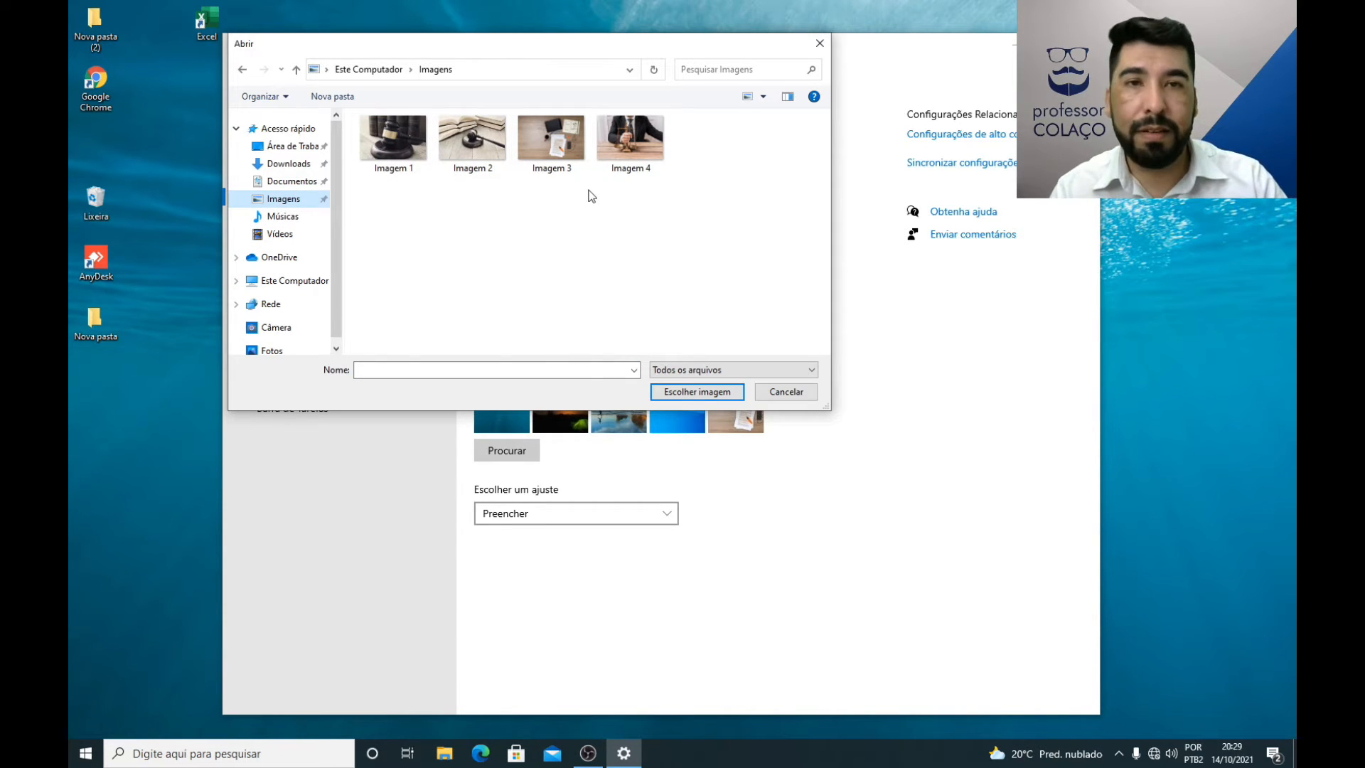
pyautogui.click(419, 147)
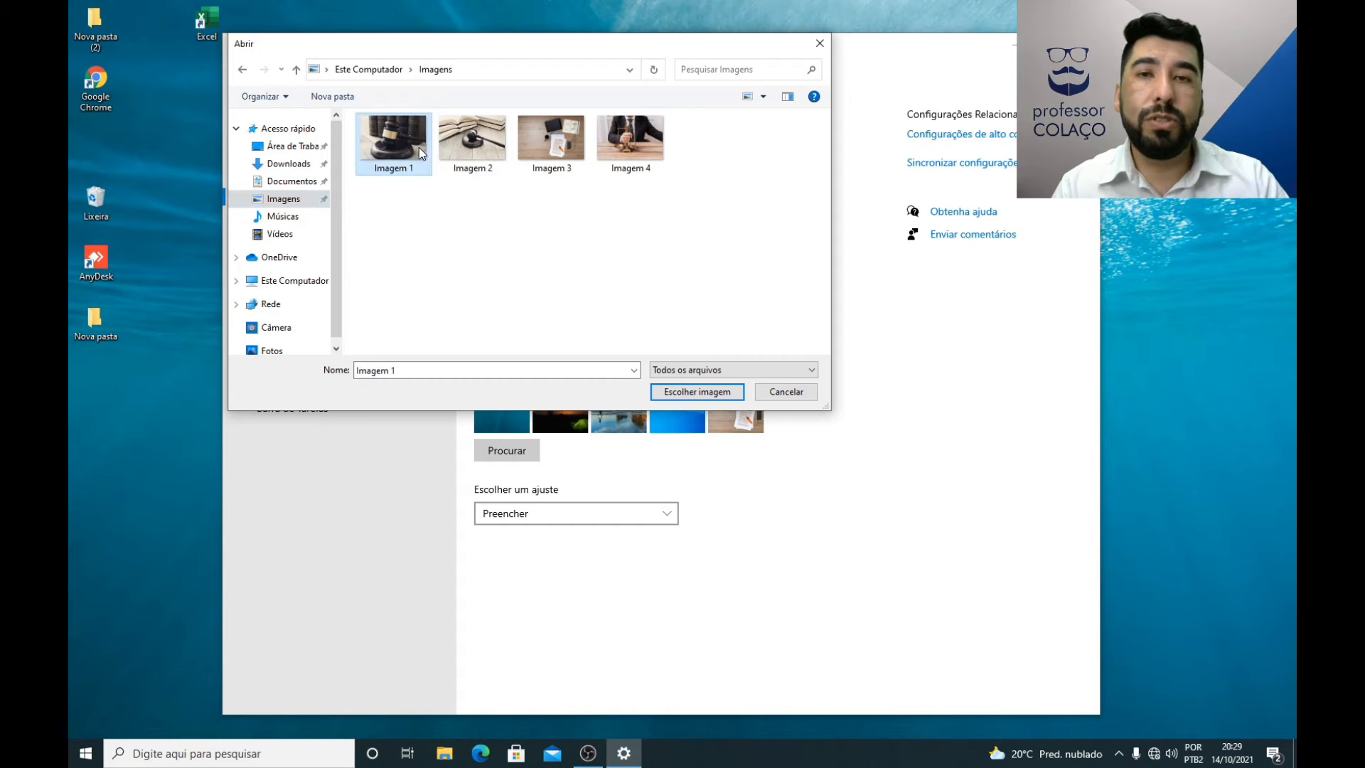
pyautogui.click(678, 393)
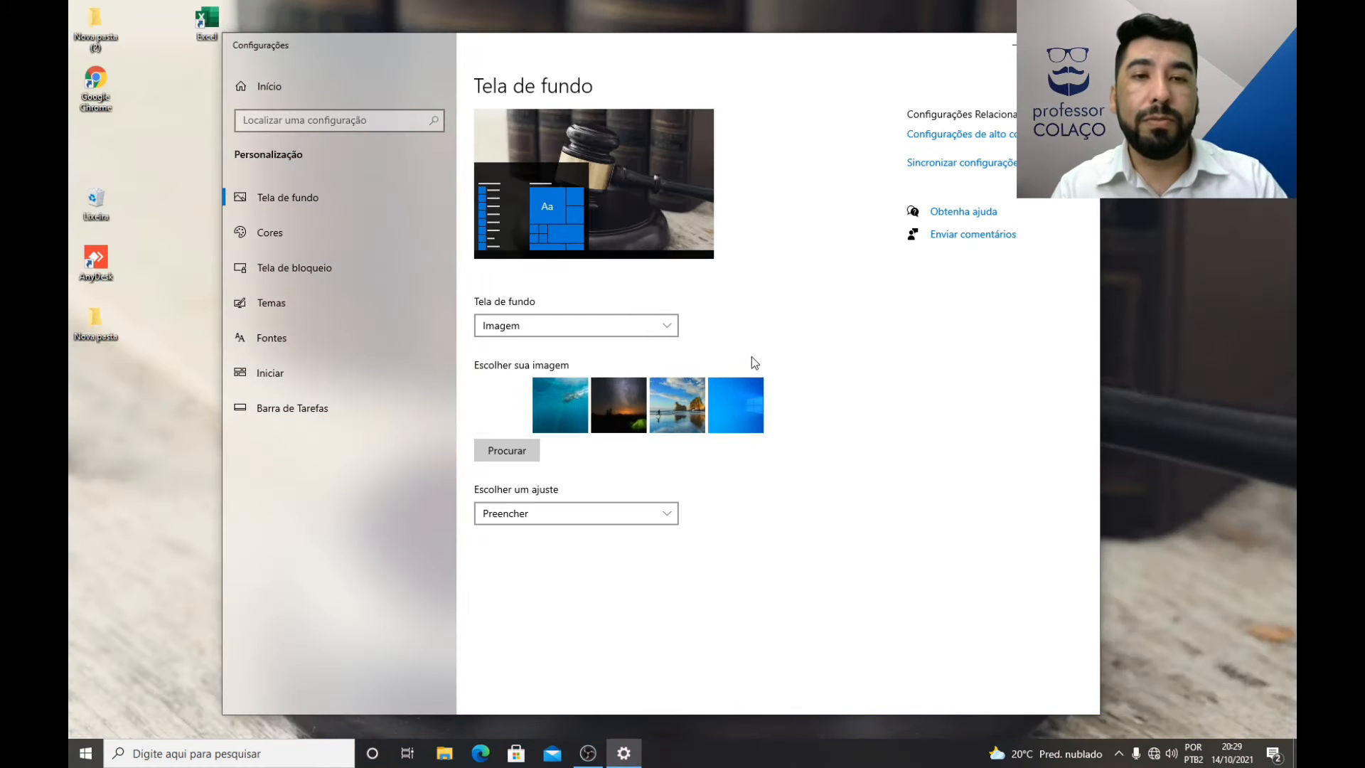
# Step: Set Imagem 4 from the Imagens folder as the desktop background and minimize the settings window to view it
pyautogui.click(518, 455)
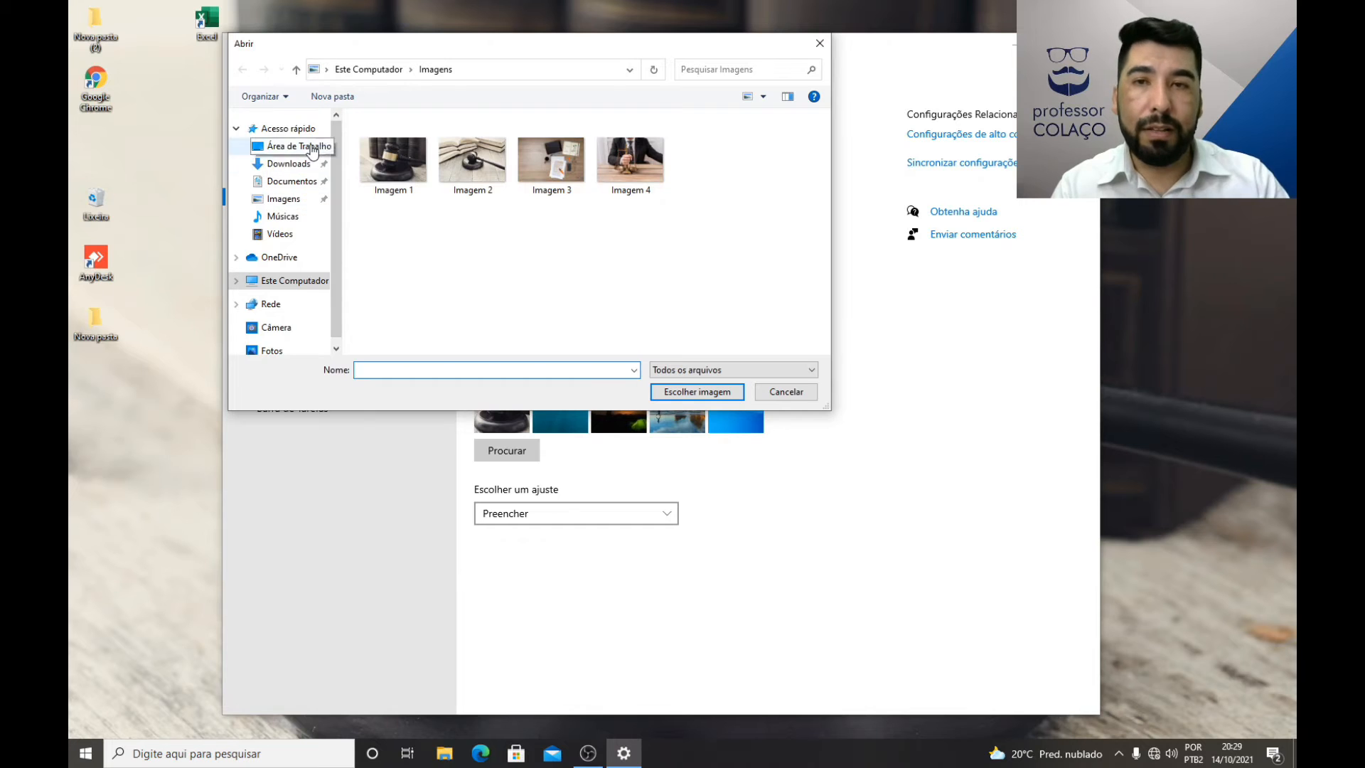
pyautogui.click(288, 202)
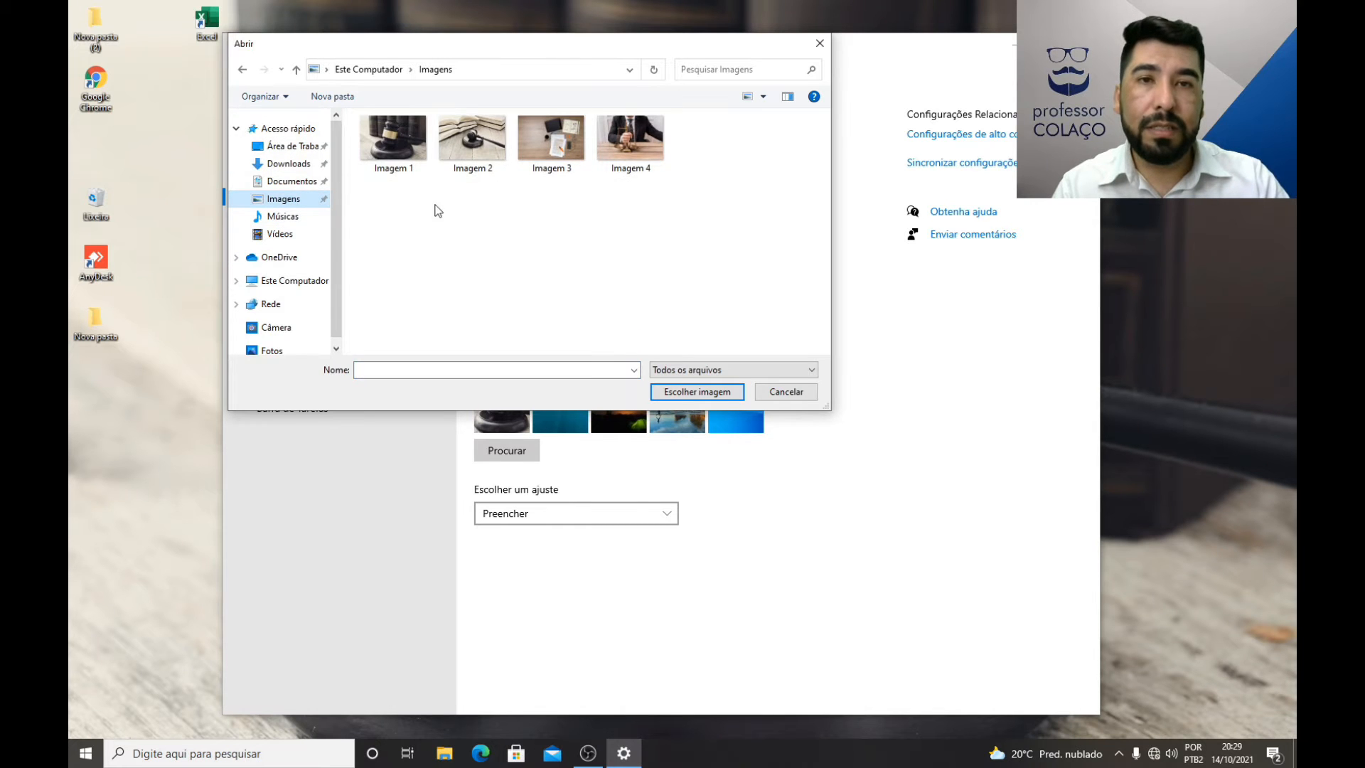
pyautogui.click(640, 141)
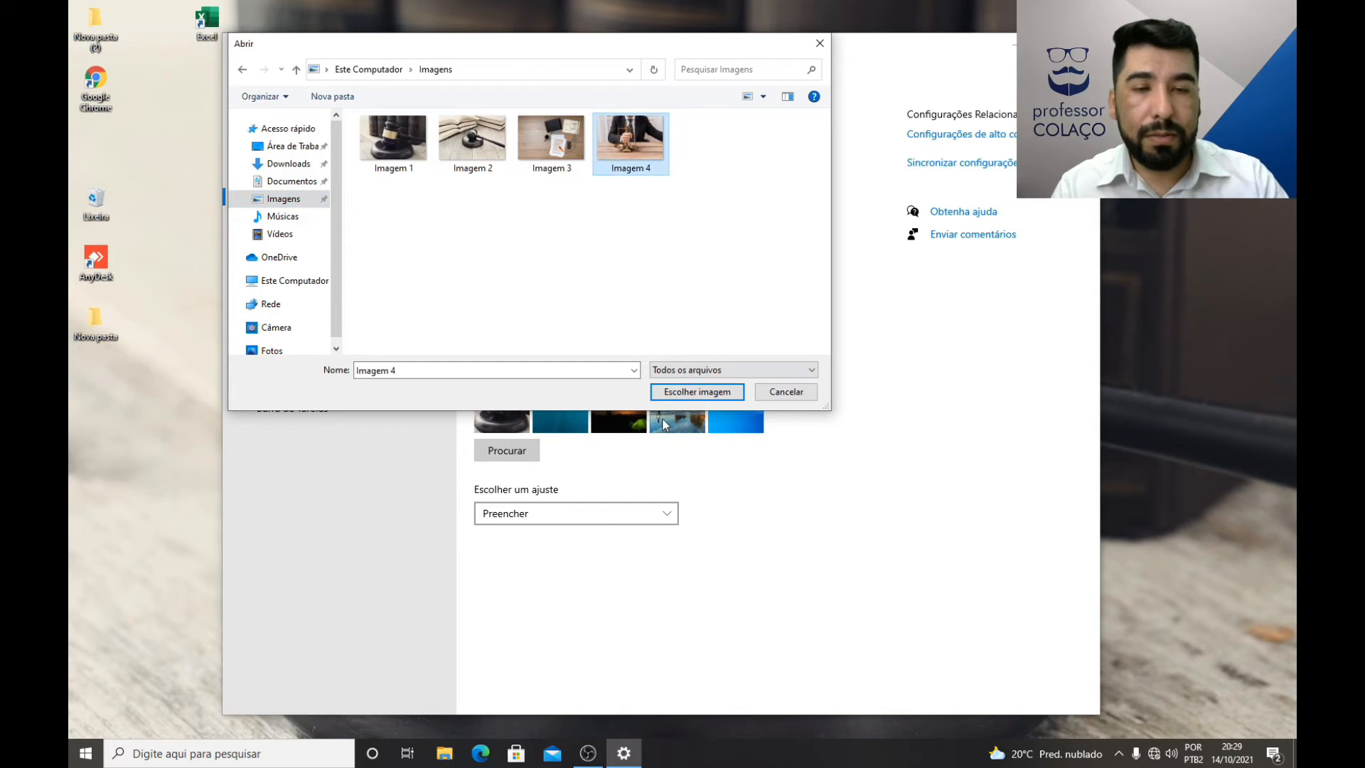
pyautogui.click(691, 395)
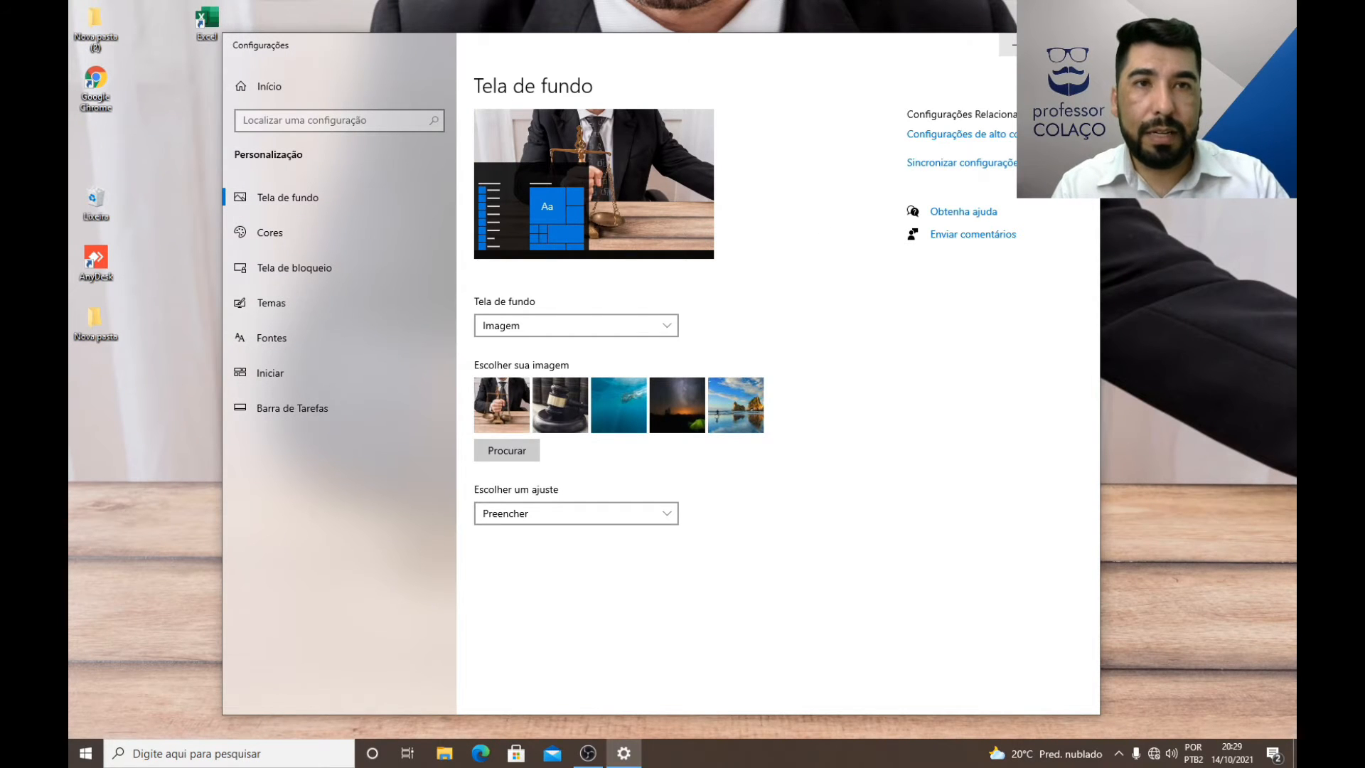
pyautogui.click(1018, 44)
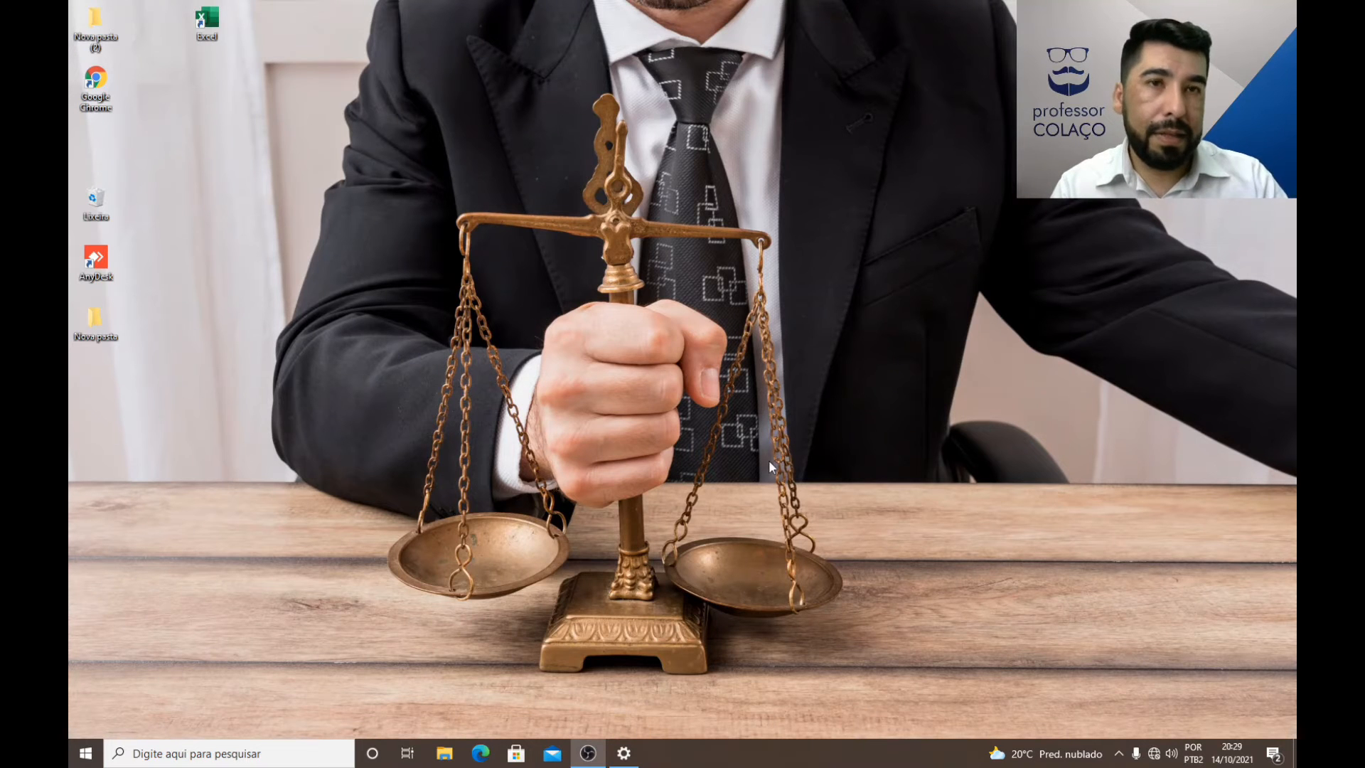
# Step: Restore the settings window, set Imagem 2 as the desktop background, and minimize the window to view it
pyautogui.click(624, 753)
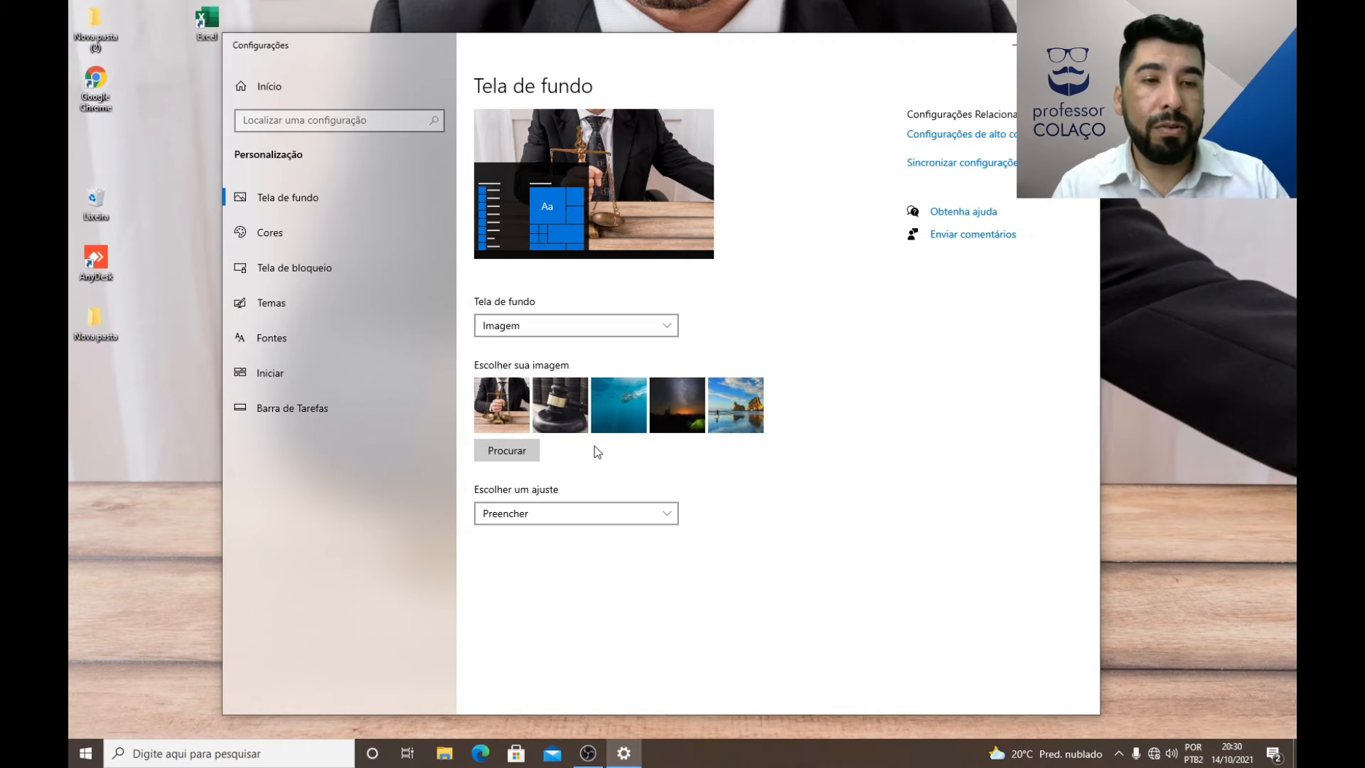
pyautogui.click(507, 450)
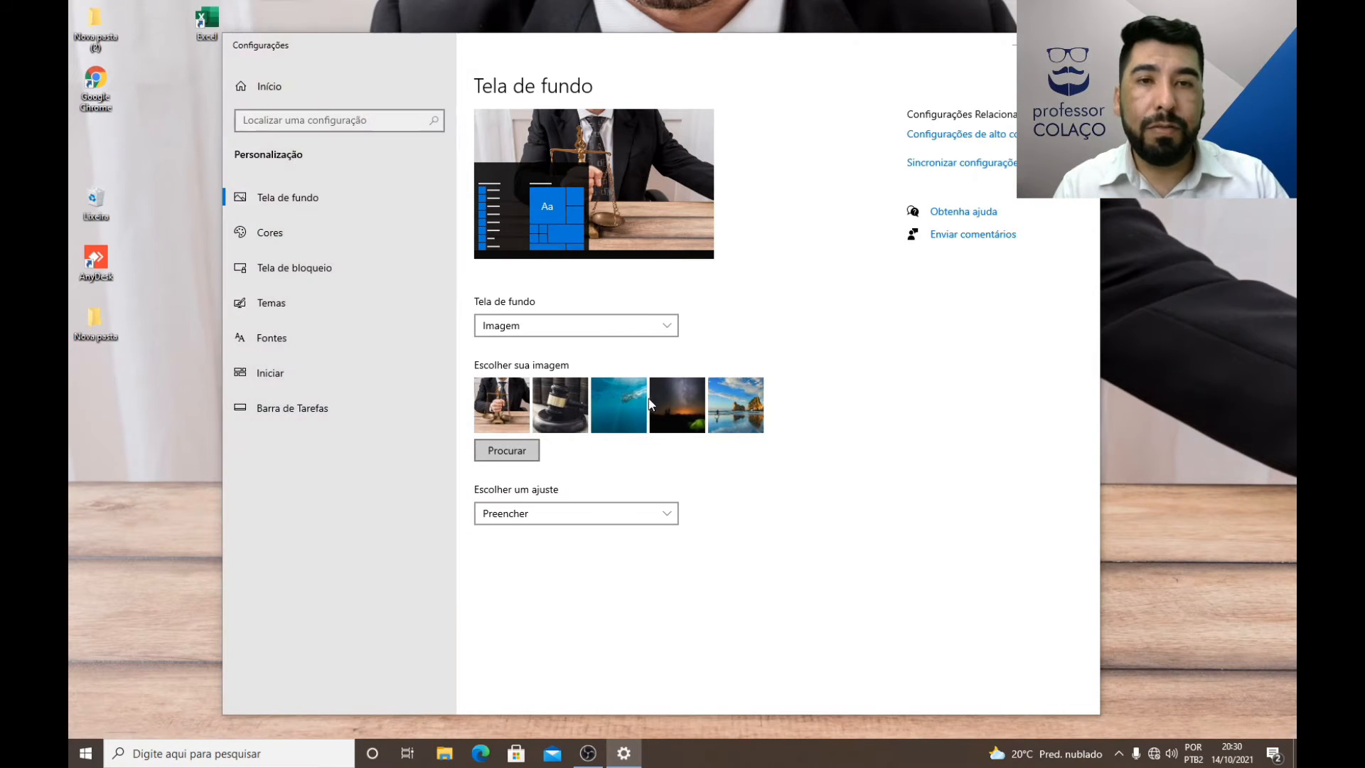
pyautogui.click(472, 161)
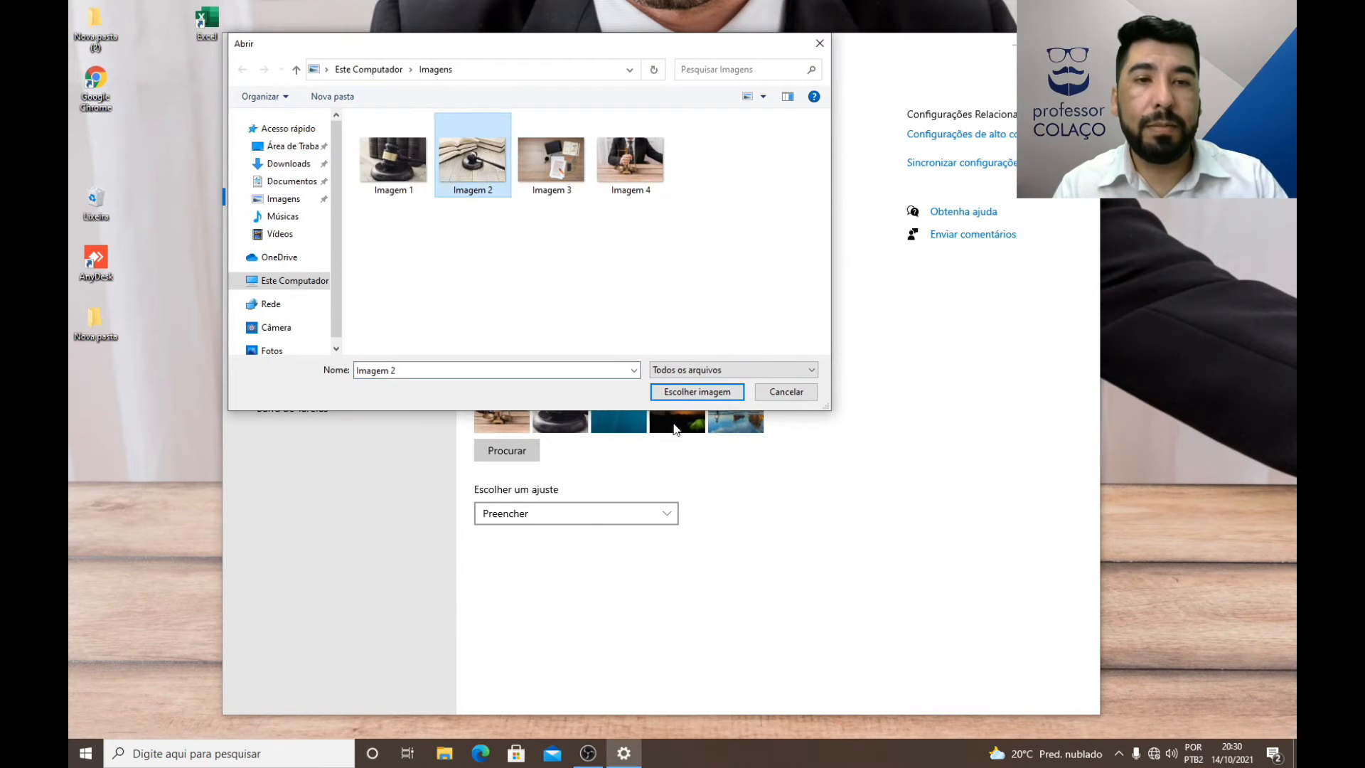
pyautogui.click(684, 392)
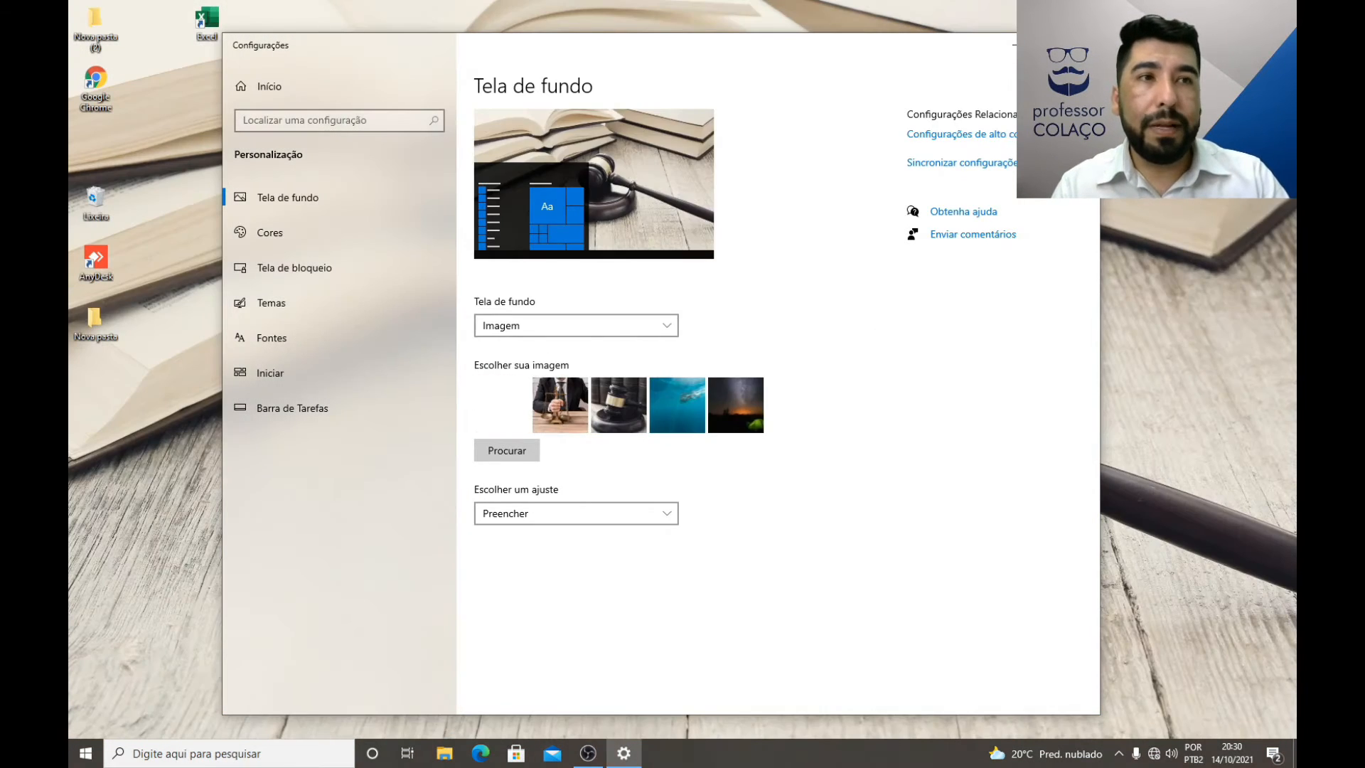
pyautogui.click(1010, 44)
# Step: Set the background picture's fit to Ajustar and minimize the settings window to view the desktop
pyautogui.click(624, 753)
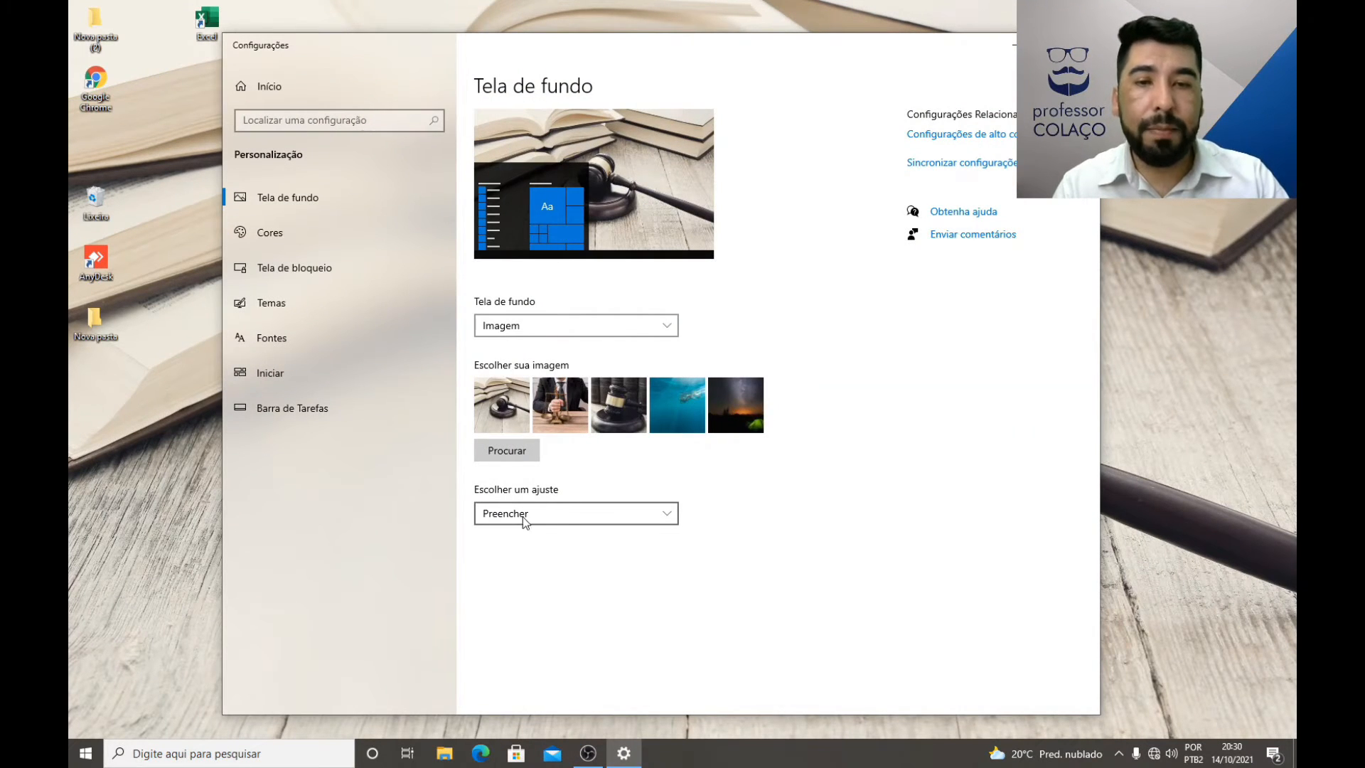
pyautogui.click(548, 513)
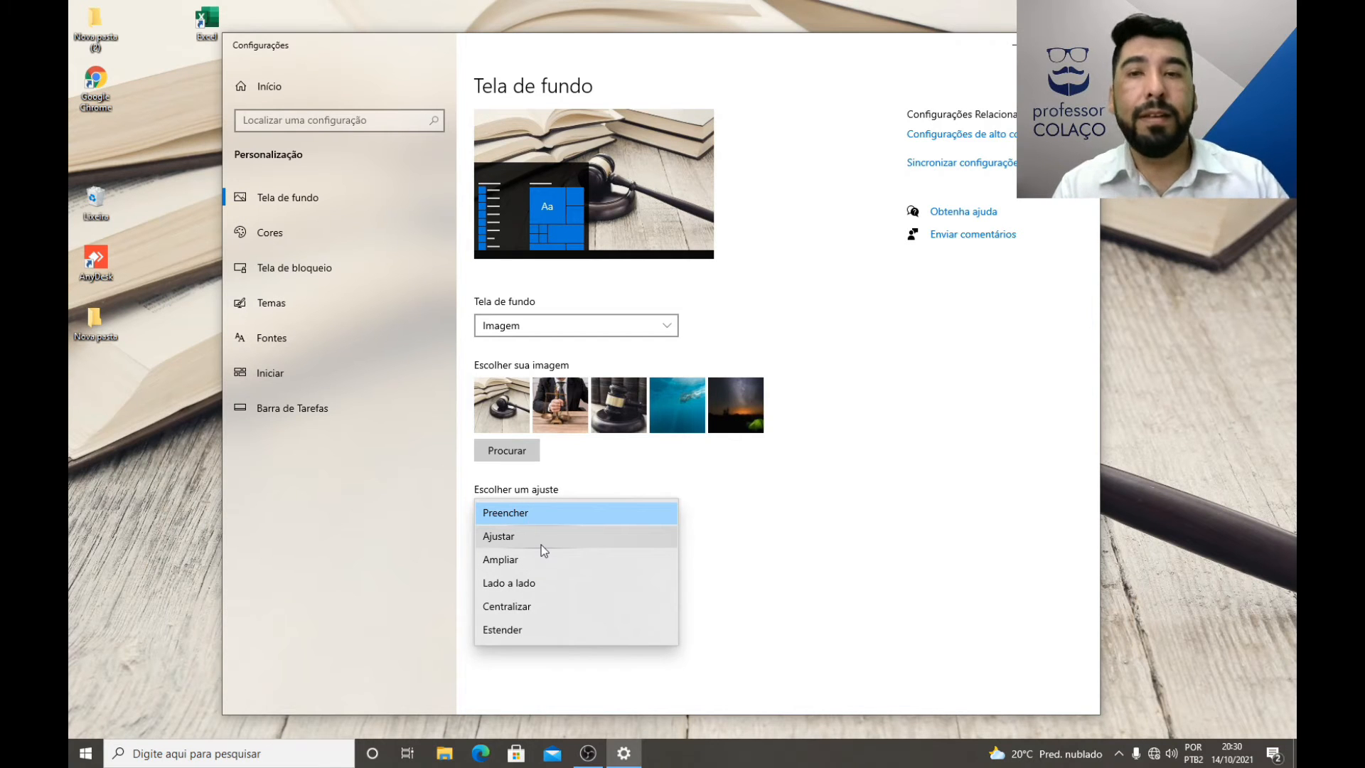
pyautogui.click(498, 538)
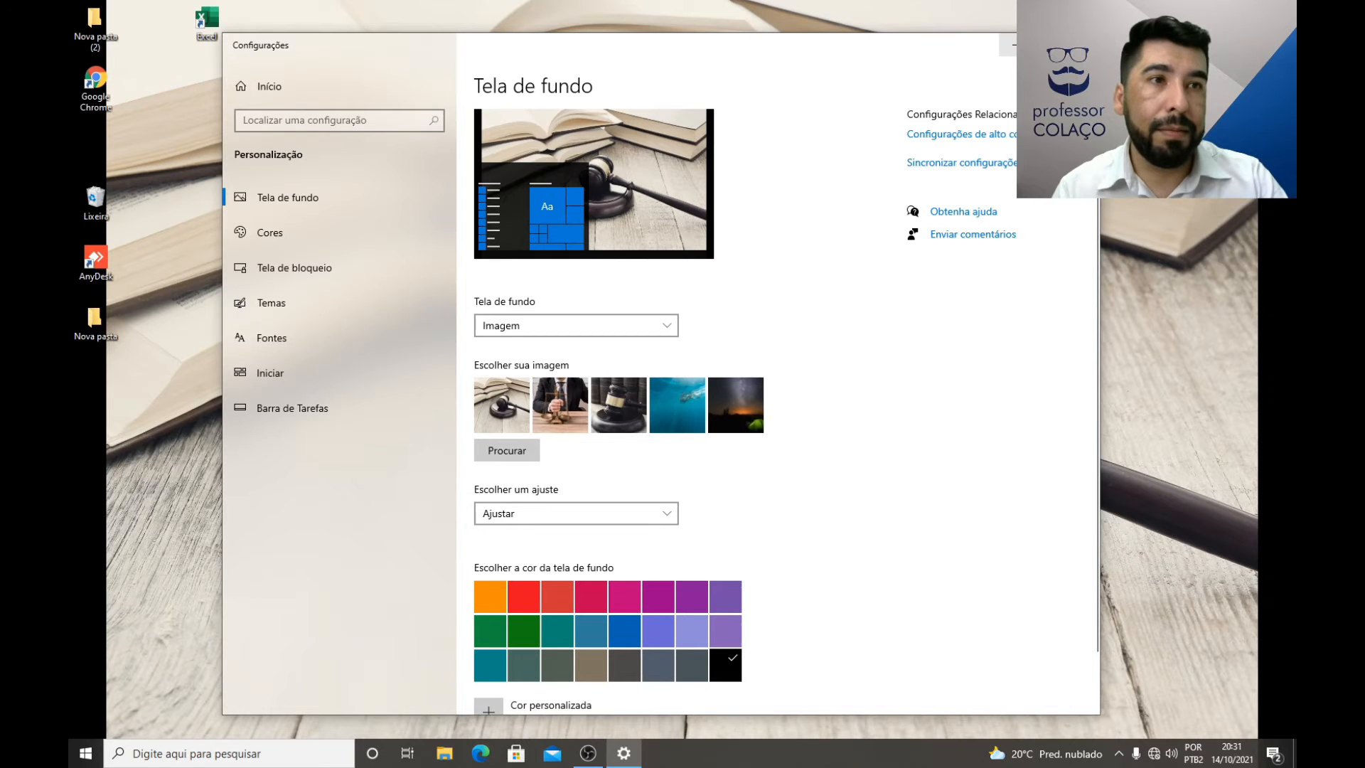
pyautogui.click(1015, 44)
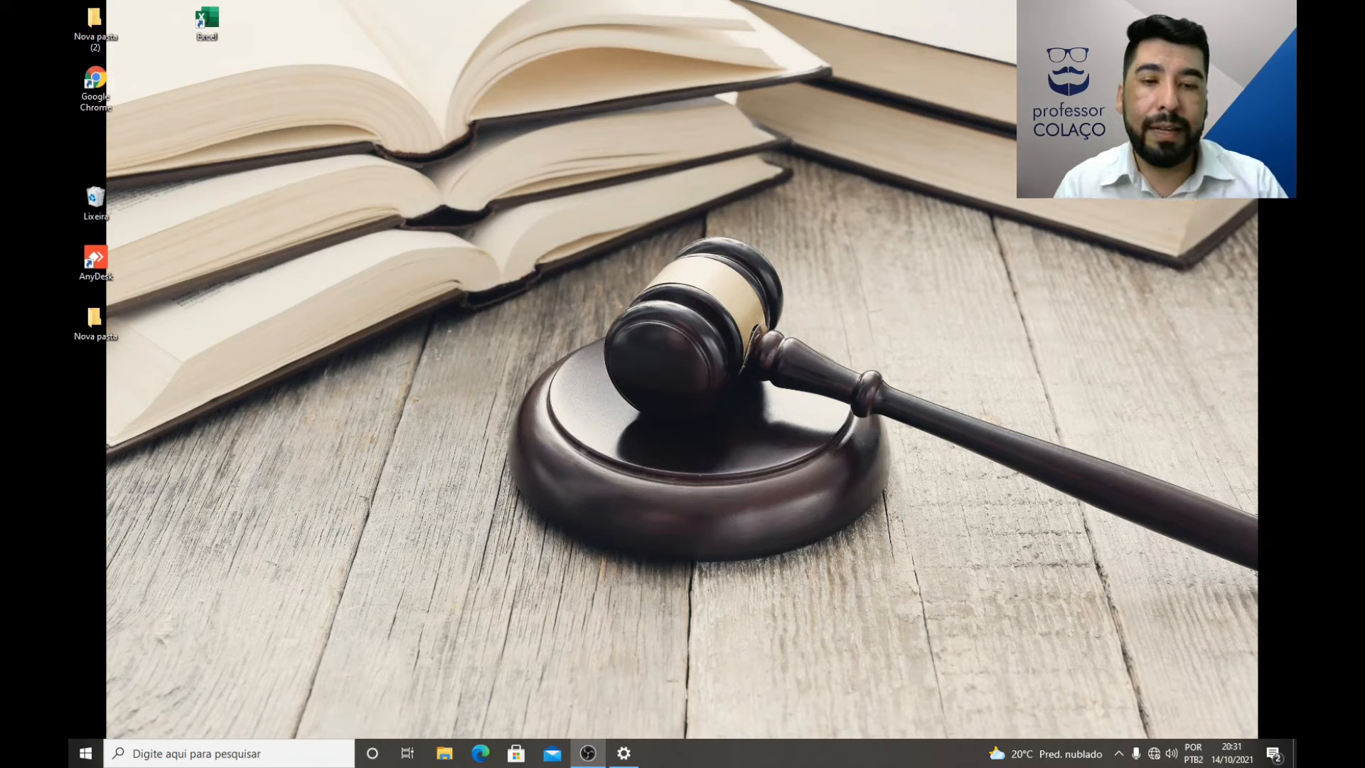
# Step: Restore the settings window and set the background picture's fit to Ampliar
pyautogui.moveTo(635, 759)
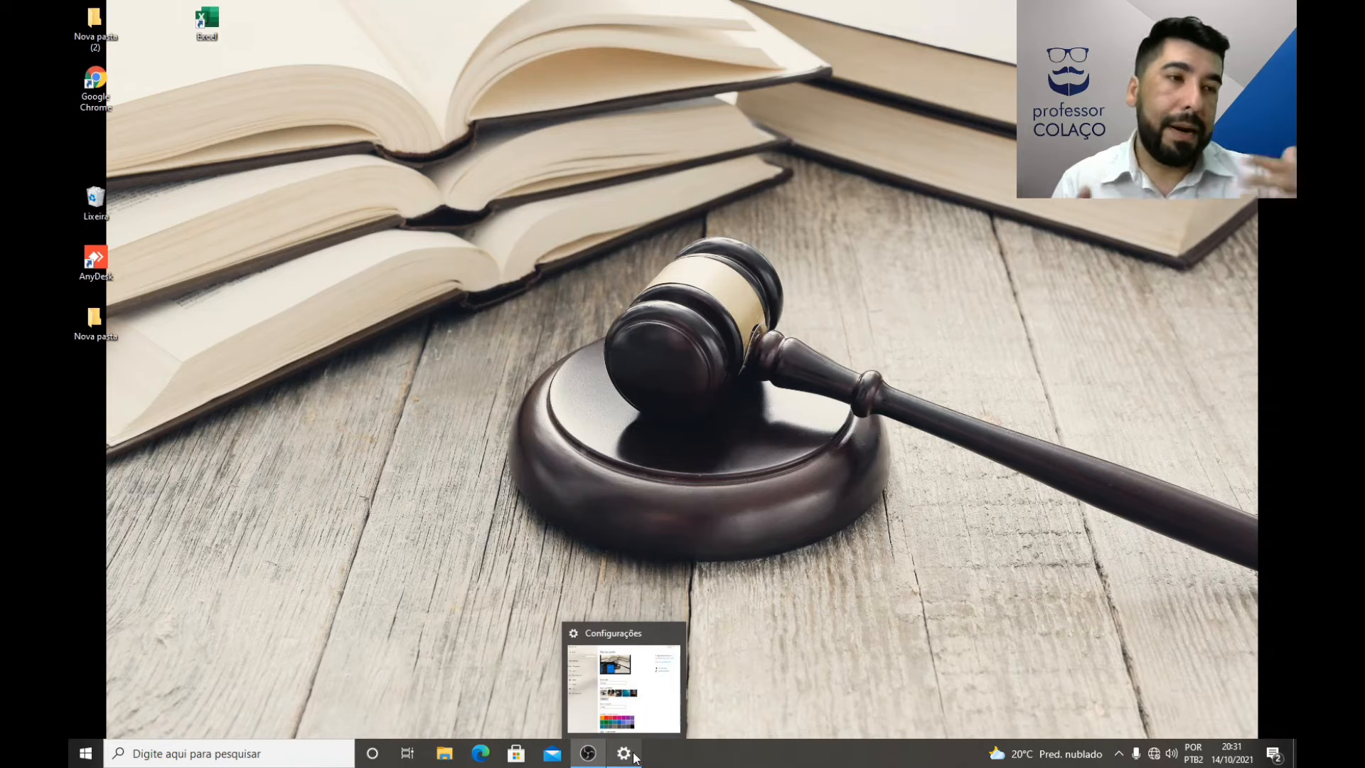
pyautogui.click(635, 759)
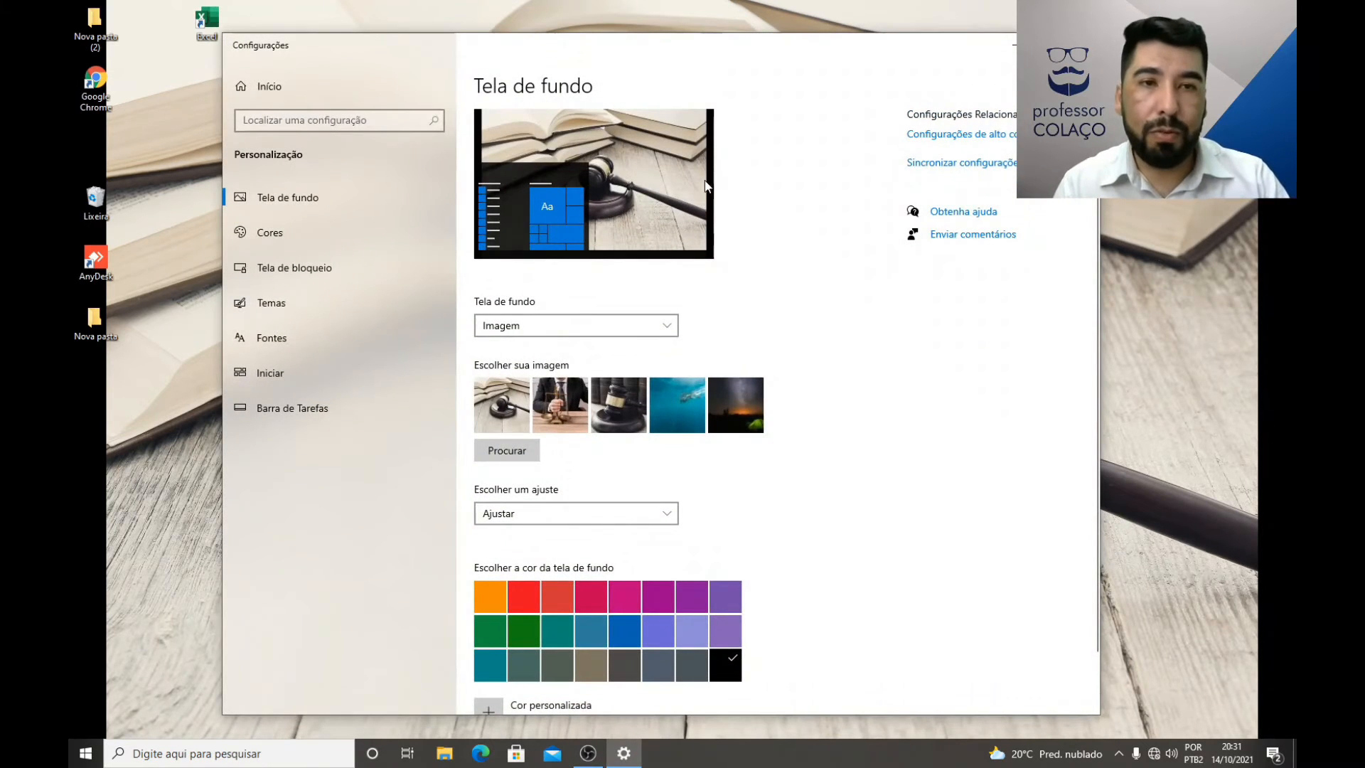
pyautogui.click(629, 515)
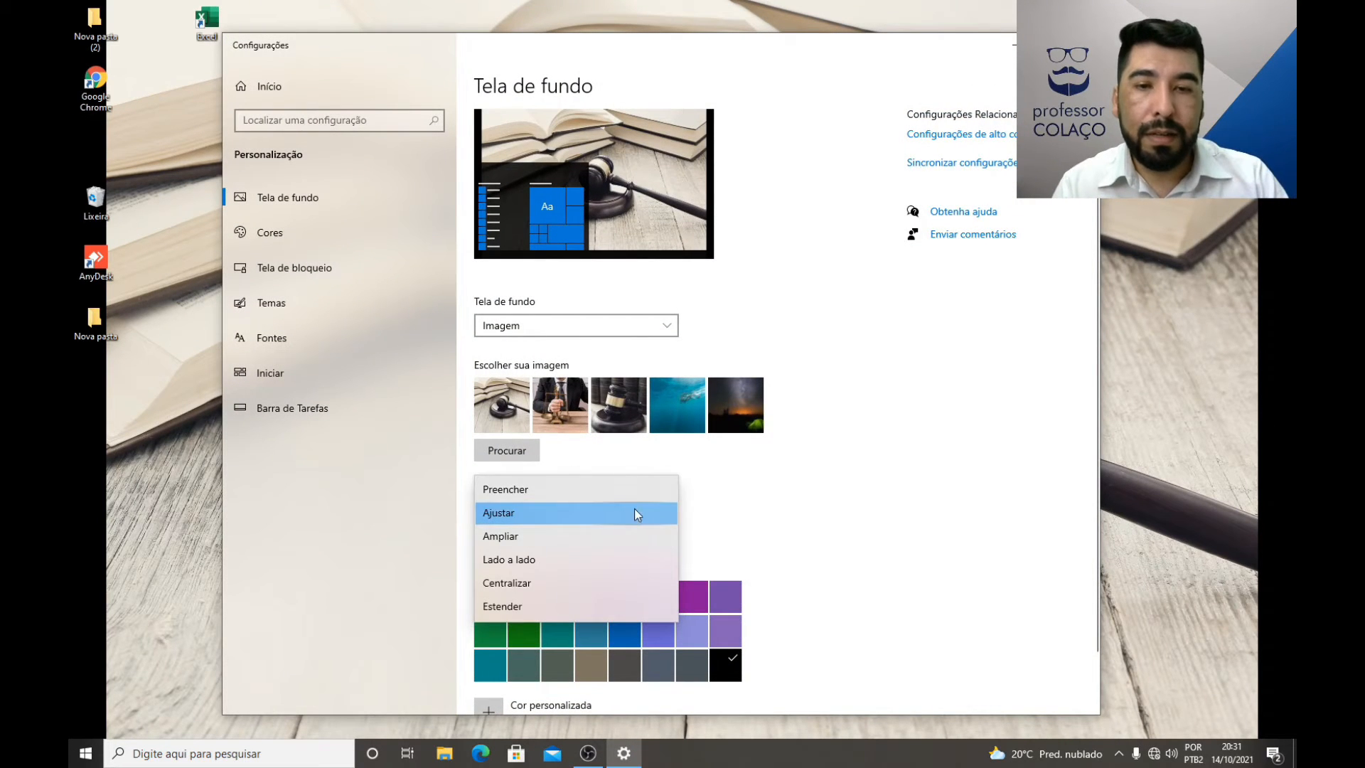
pyautogui.click(496, 537)
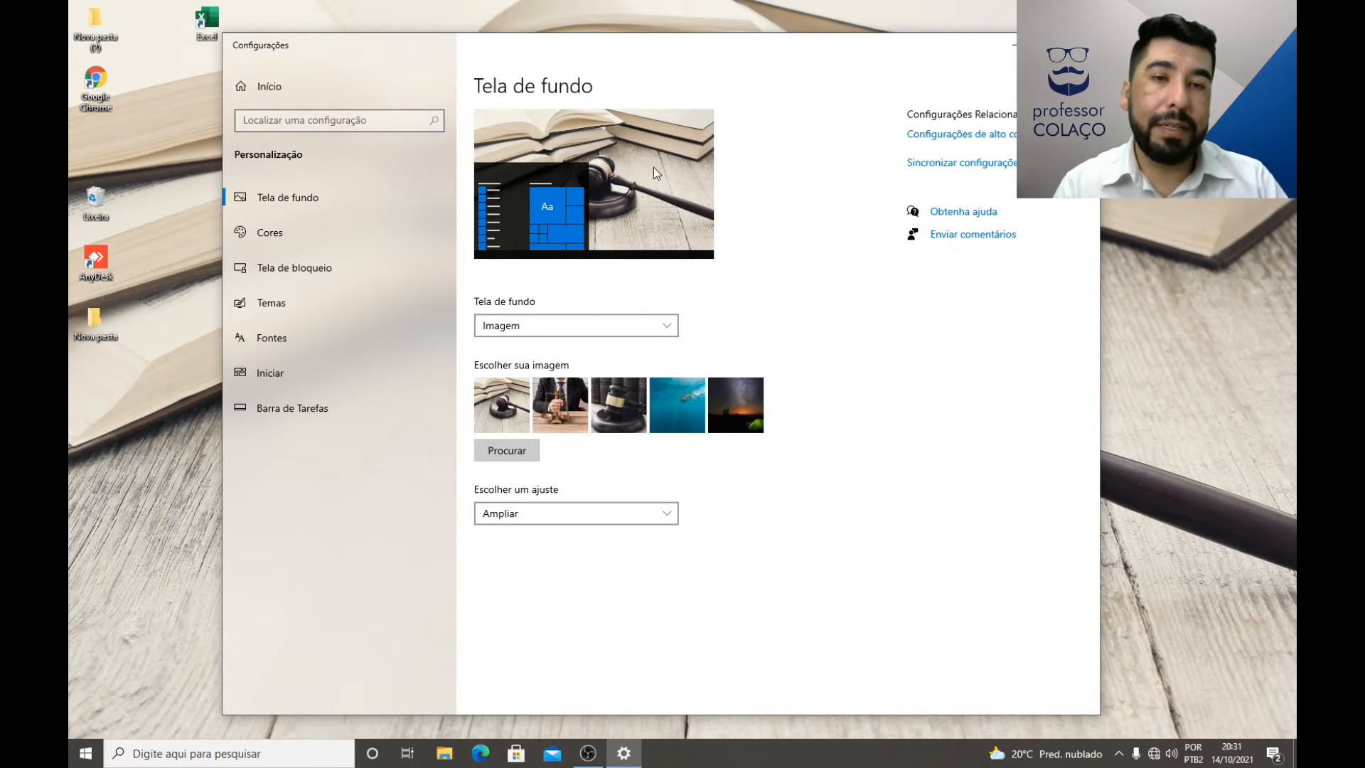
# Step: Set the background picture's fit to Lado a lado, minimize the settings window to view the desktop, and reopen the personalization settings
pyautogui.click(602, 514)
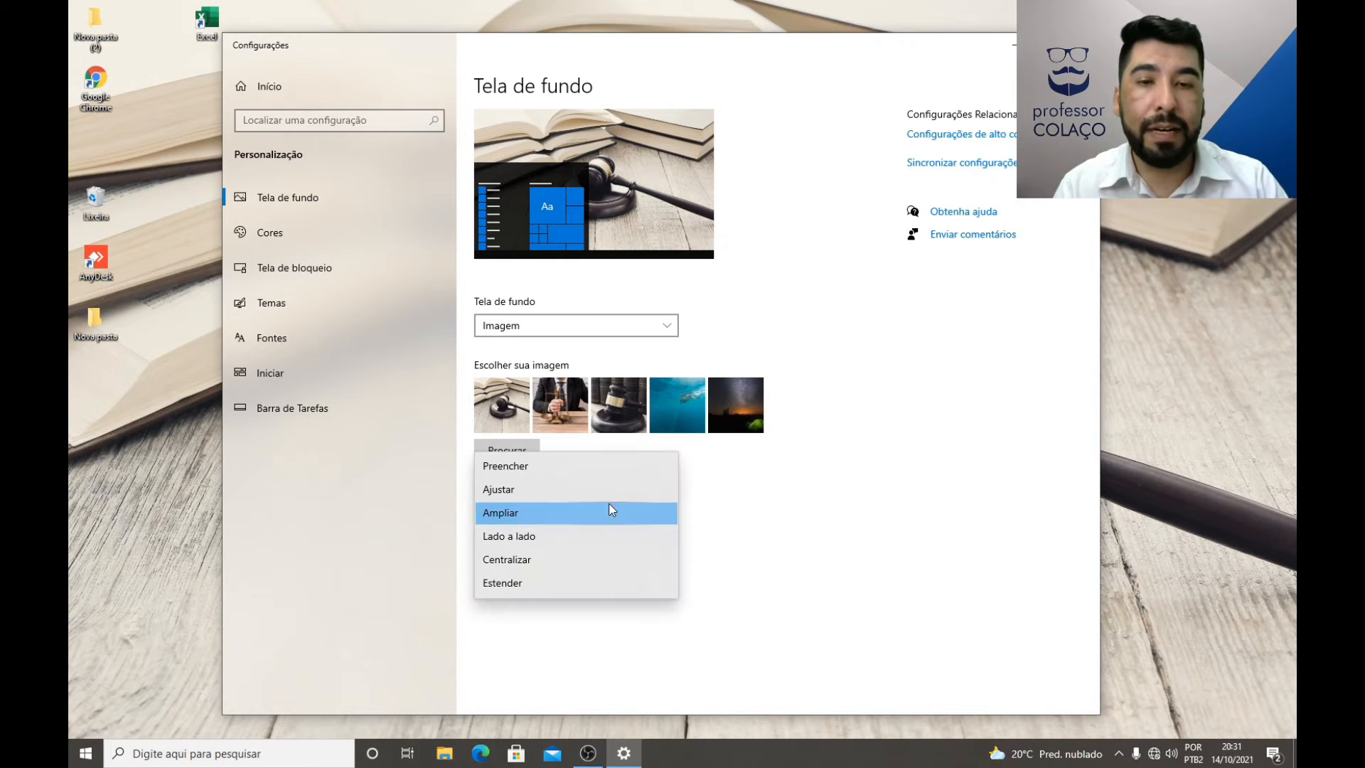
pyautogui.click(534, 537)
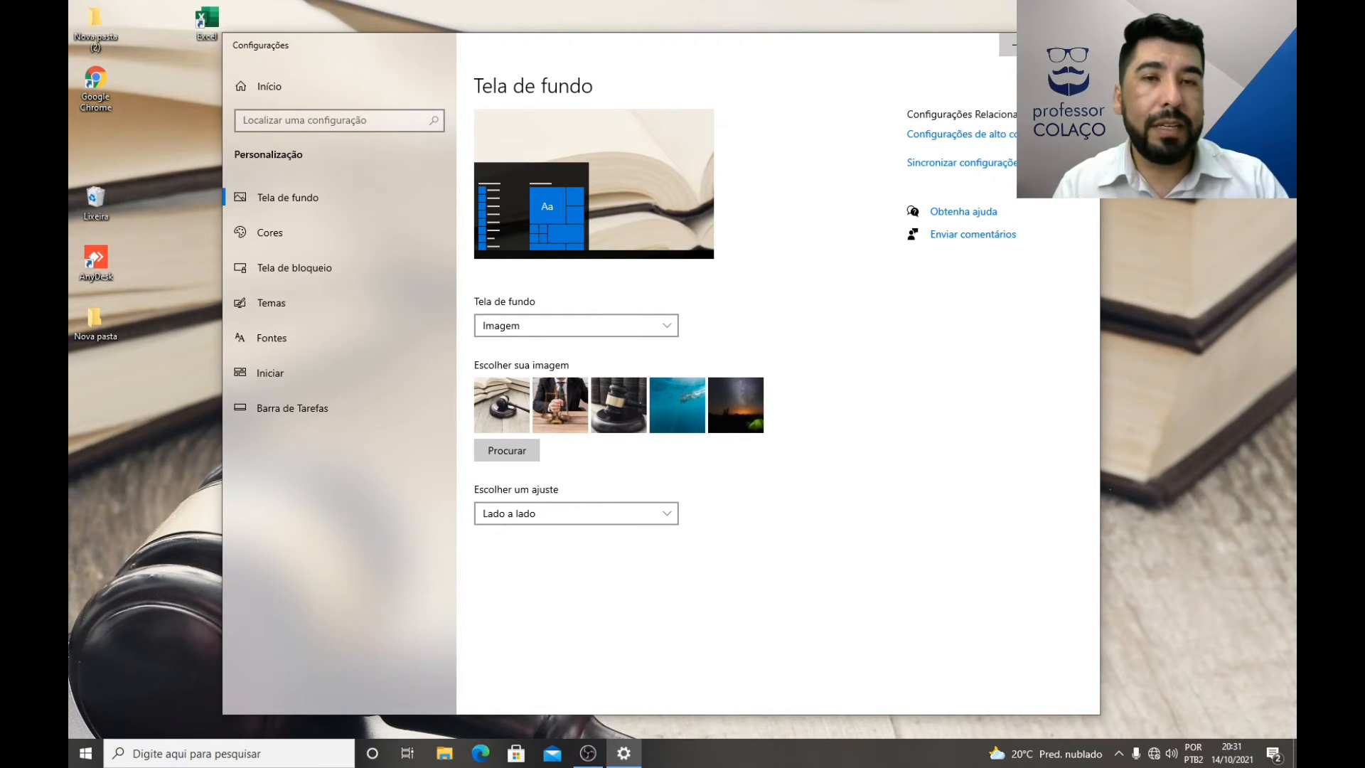
pyautogui.click(1010, 44)
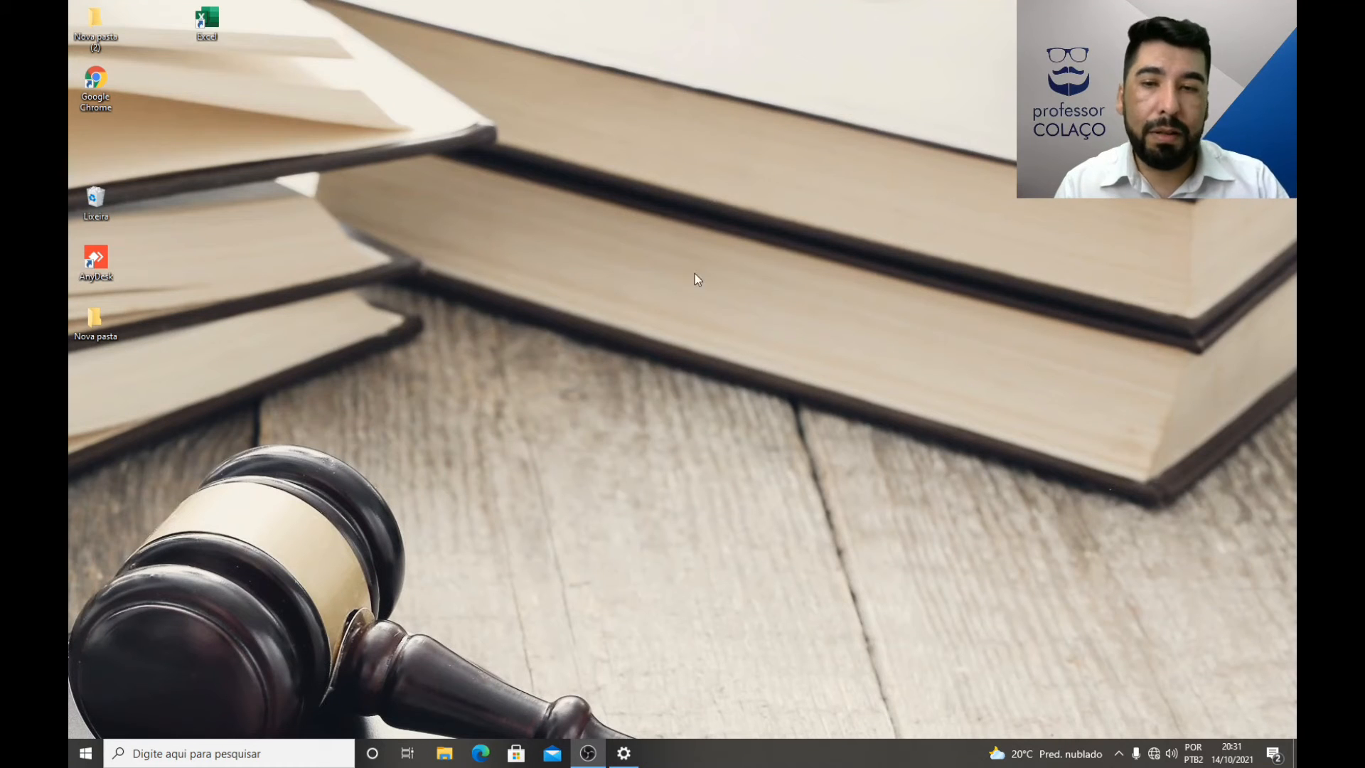
pyautogui.rightClick(774, 293)
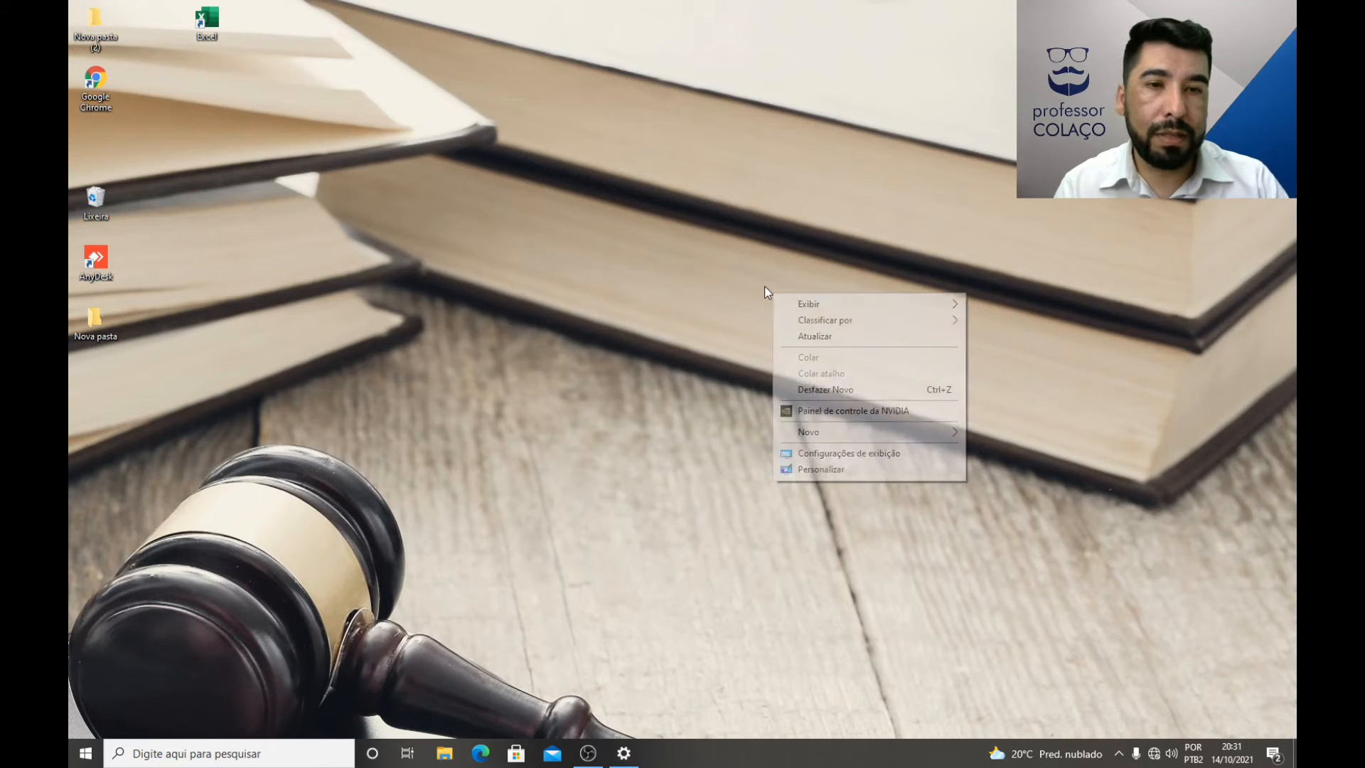
pyautogui.click(588, 330)
pyautogui.rightClick(589, 330)
pyautogui.click(626, 503)
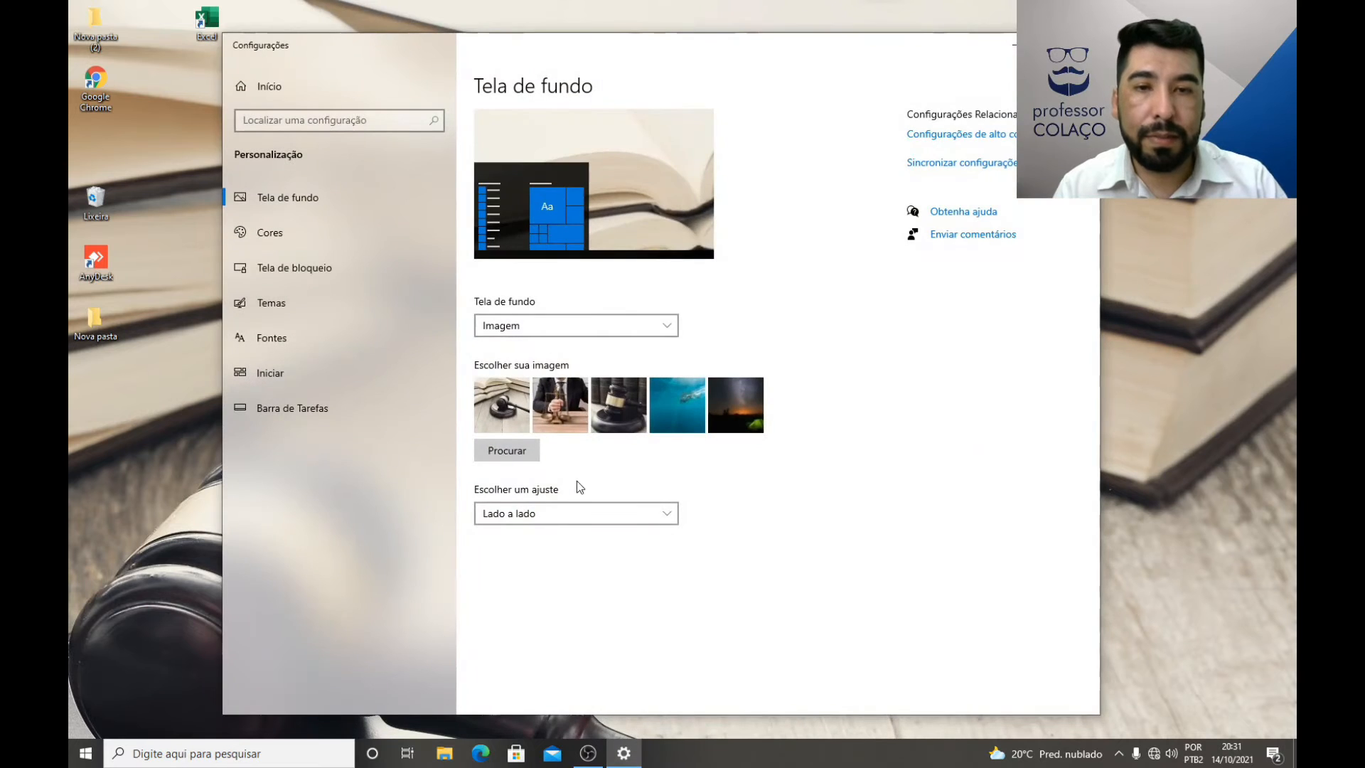
# Step: Try the Centralizar fit and then the Estender fit for the gavel-and-books background picture
pyautogui.click(542, 515)
pyautogui.click(527, 540)
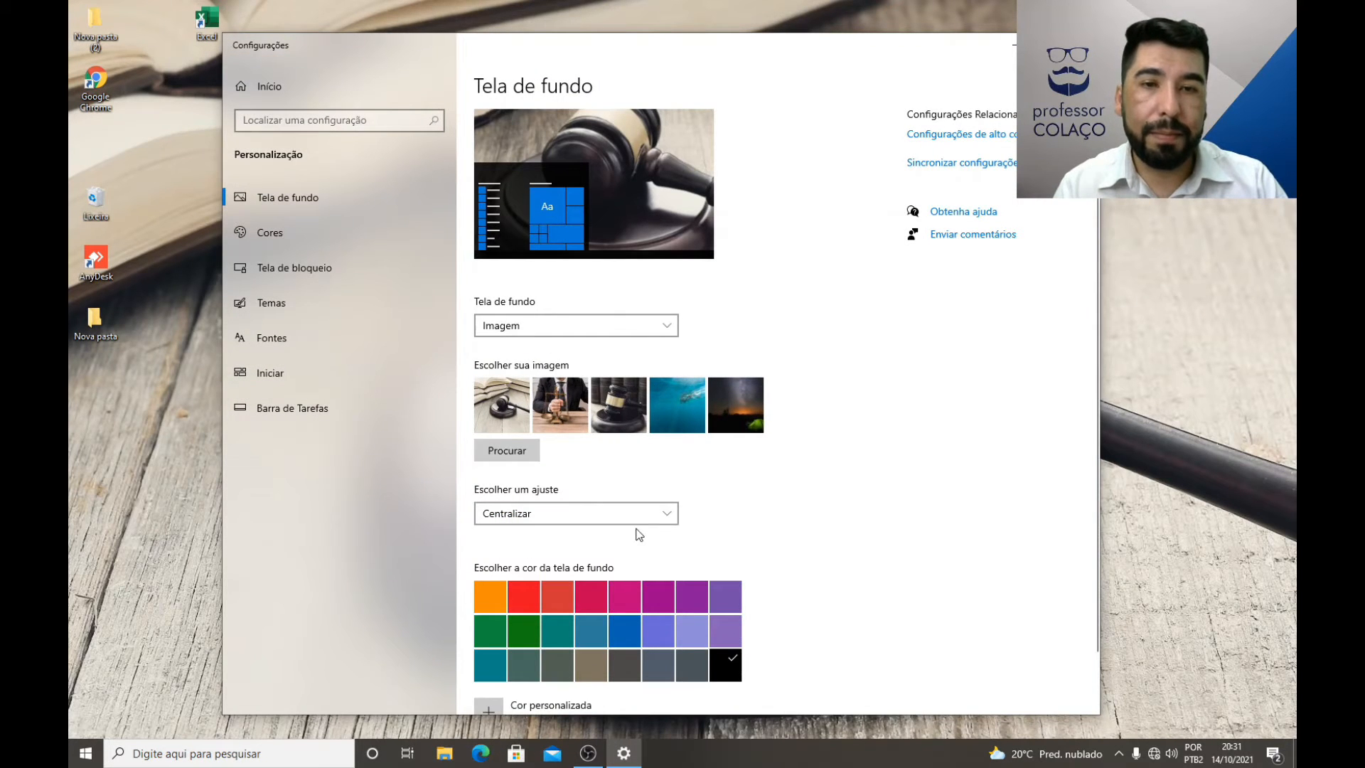
pyautogui.click(651, 512)
pyautogui.click(541, 543)
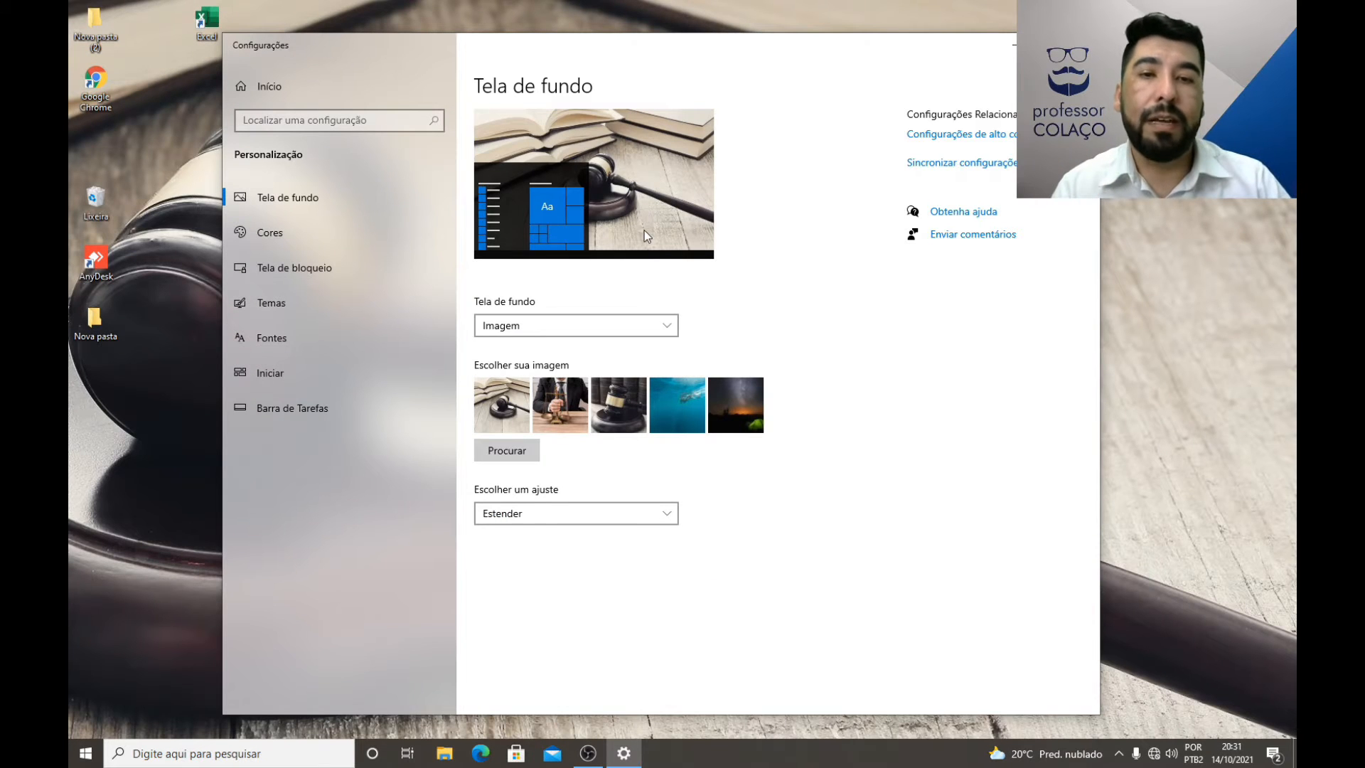
# Step: Set Imagem 3 from the Imagens folder as the background with the Centralizar fit, and minimize the settings window to view it
pyautogui.click(530, 453)
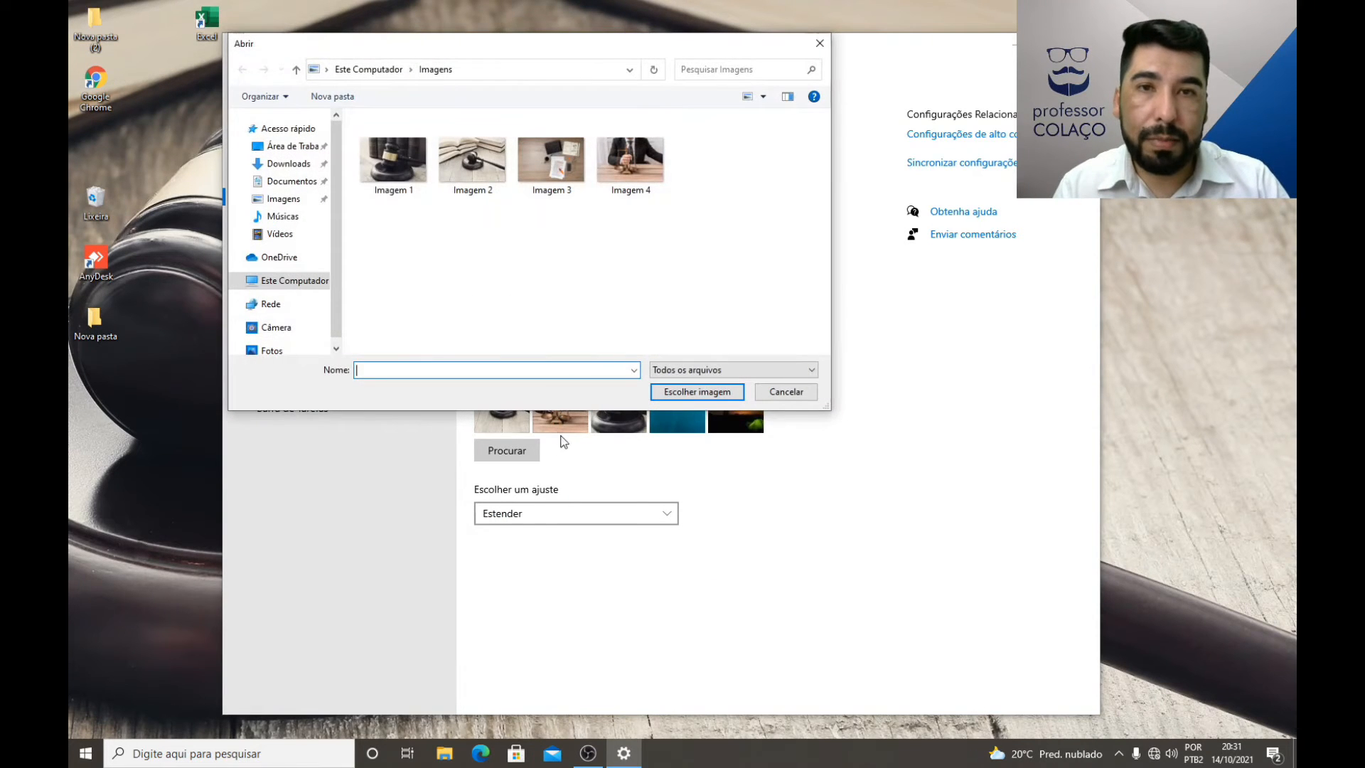
pyautogui.doubleClick(548, 169)
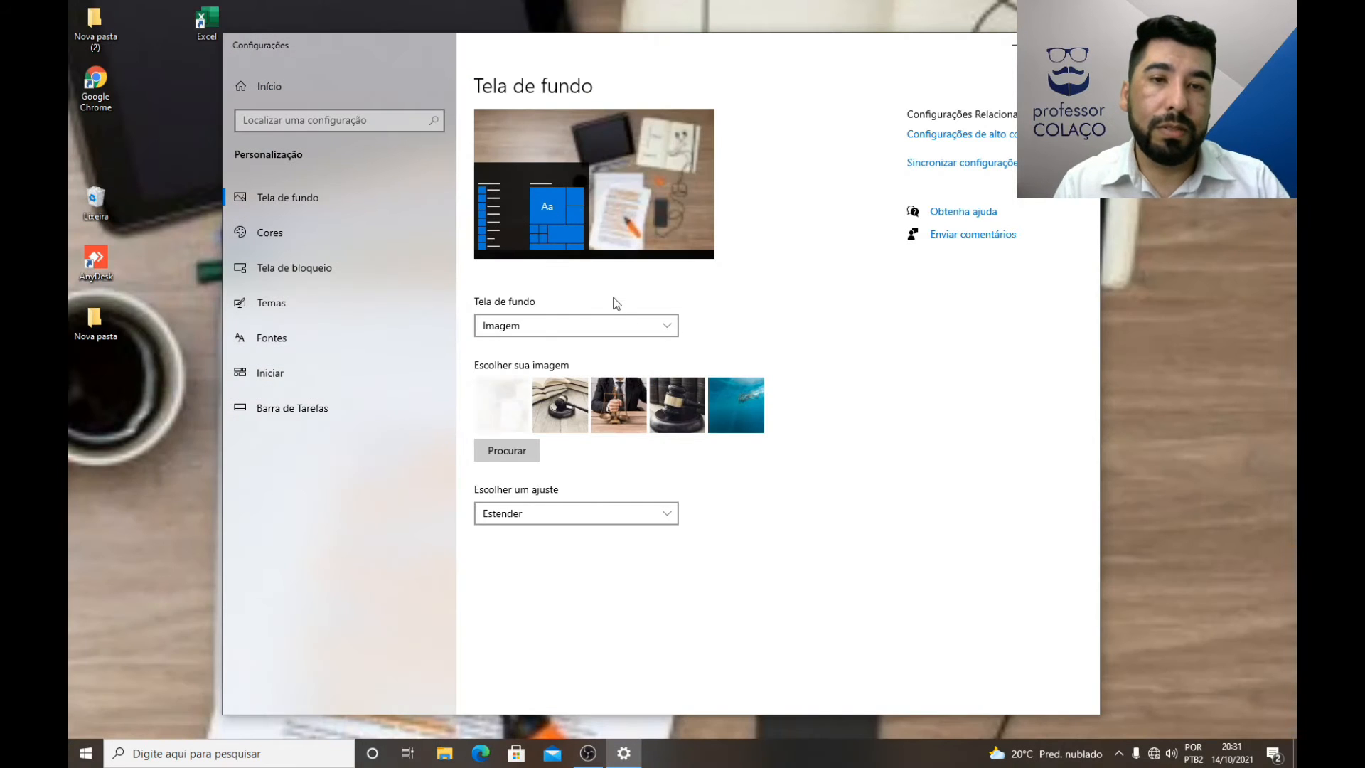
pyautogui.click(567, 515)
pyautogui.click(546, 489)
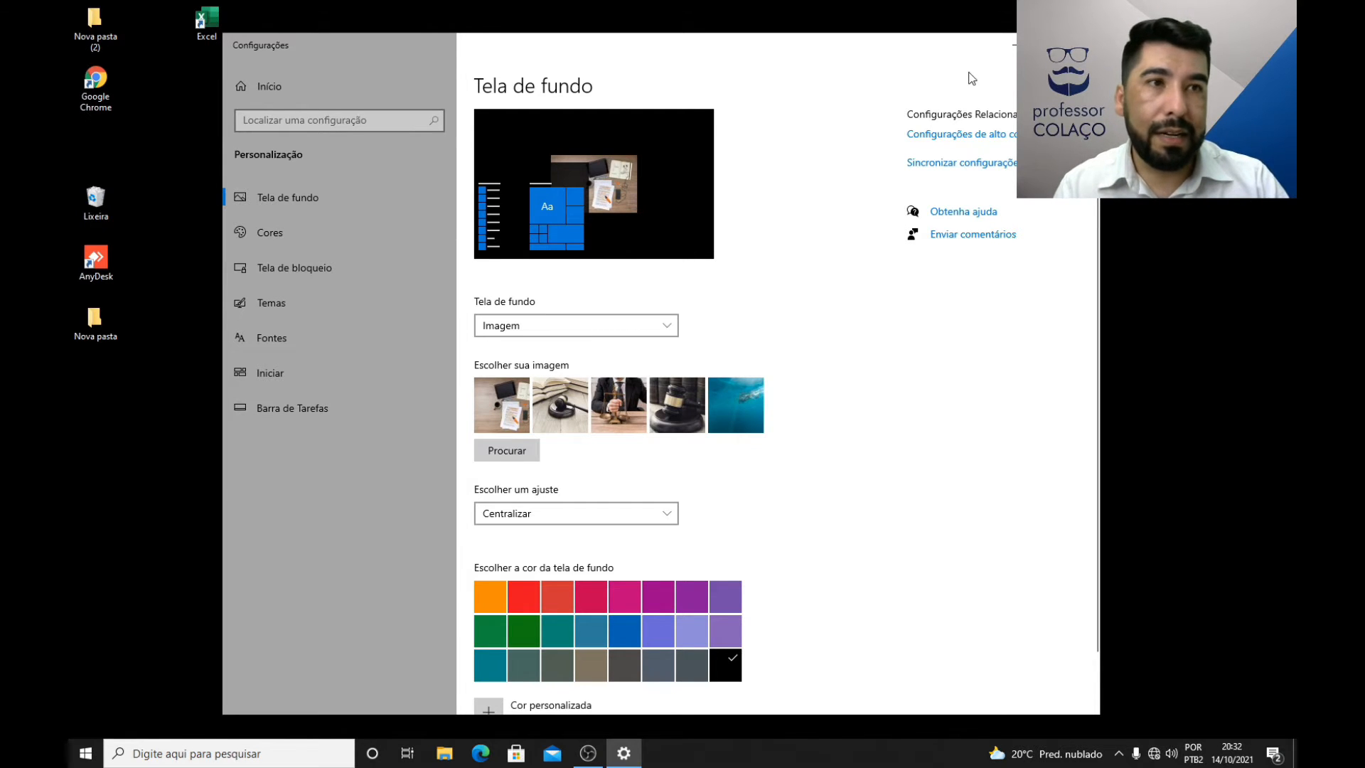
pyautogui.click(1013, 43)
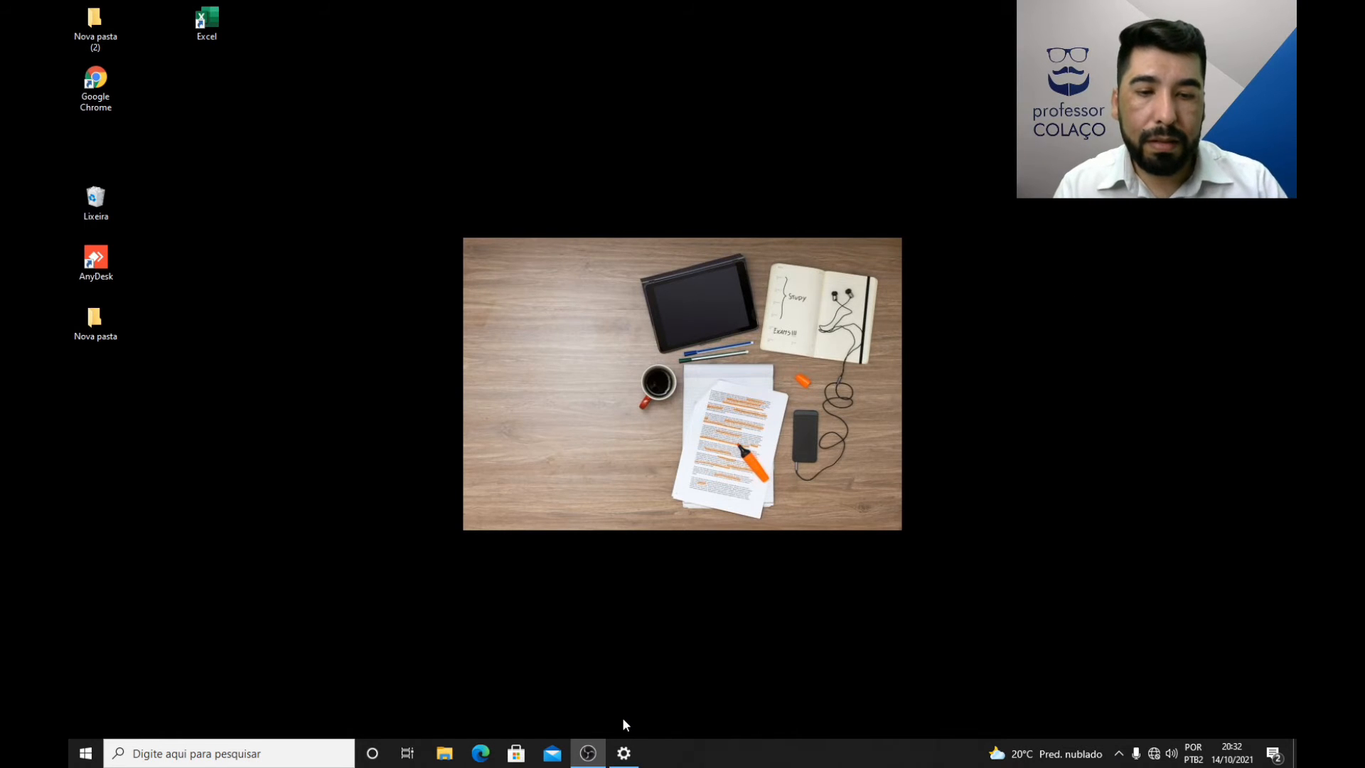
# Step: Restore the settings window, set the background fit to Preencher, and minimize the window to view the desktop
pyautogui.click(624, 753)
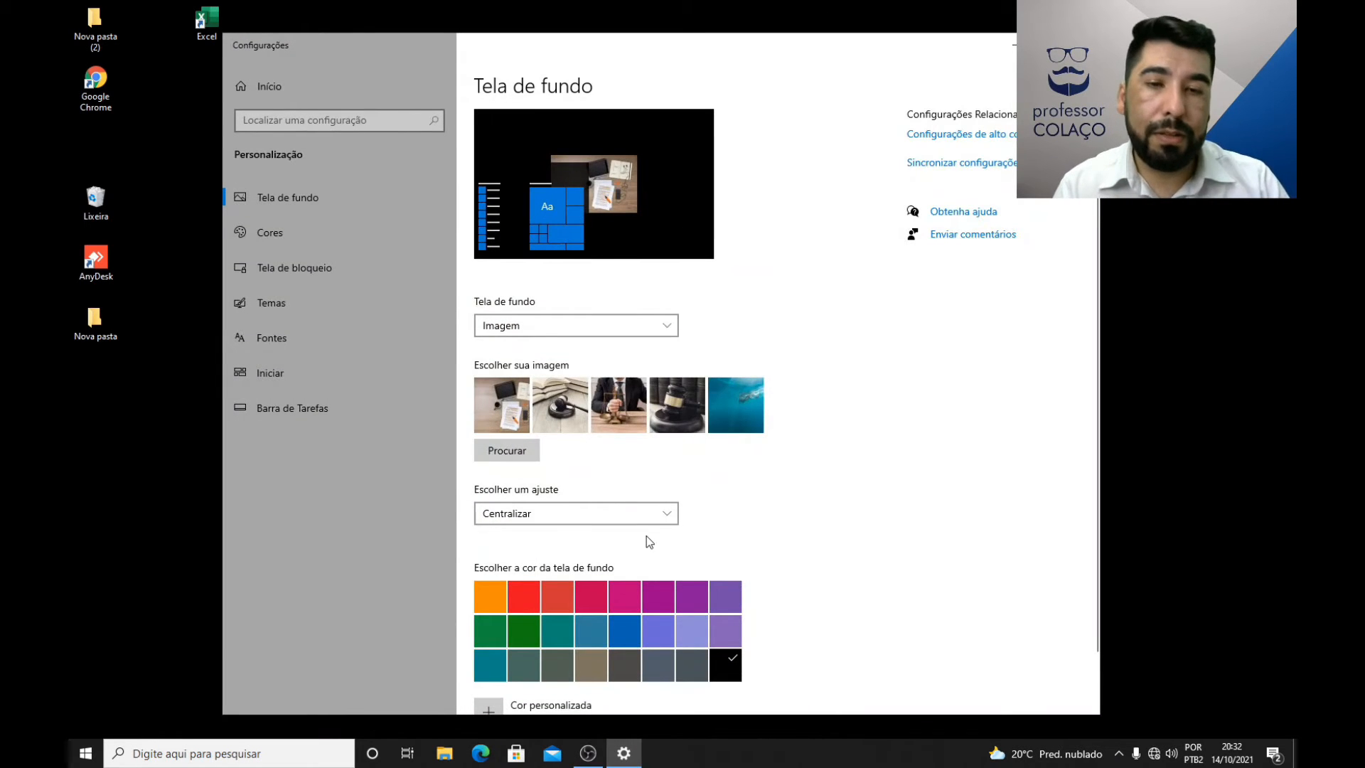
pyautogui.click(633, 513)
pyautogui.click(508, 421)
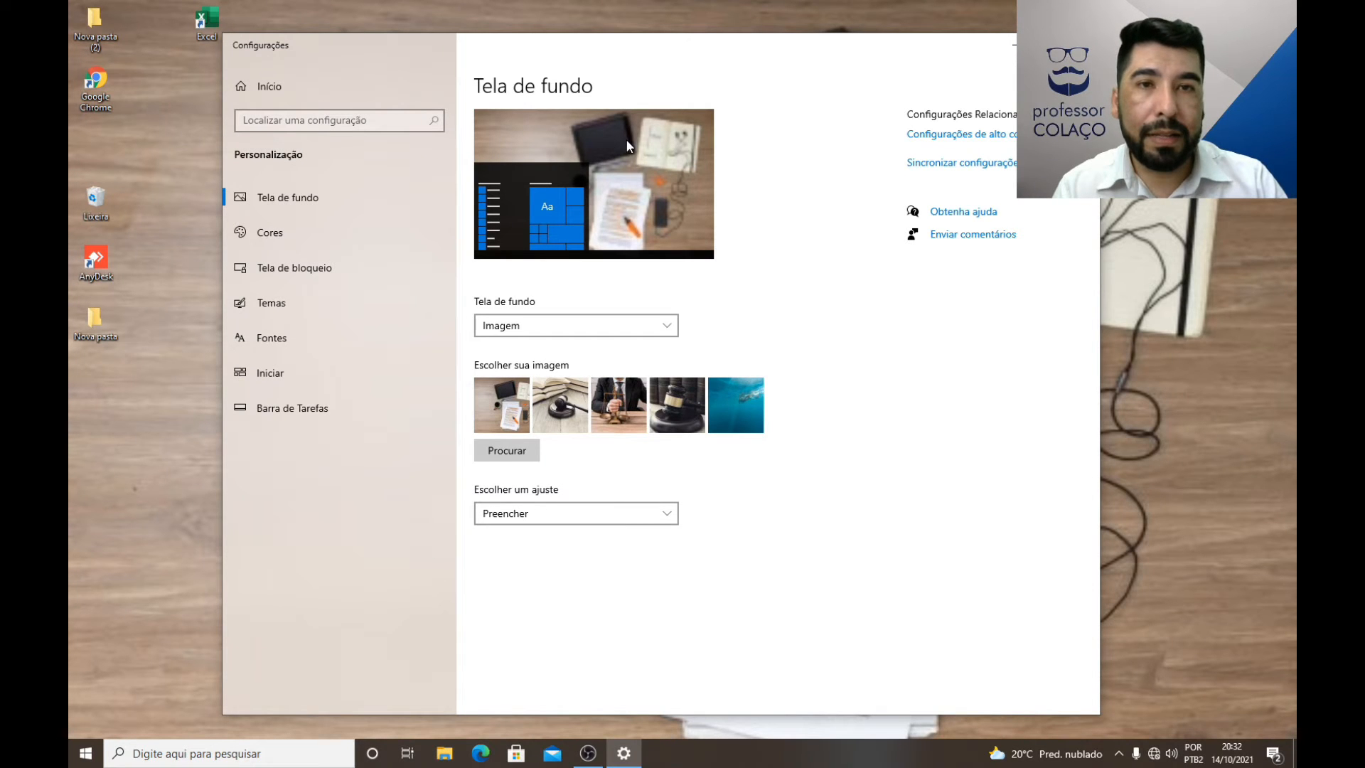
pyautogui.click(1013, 45)
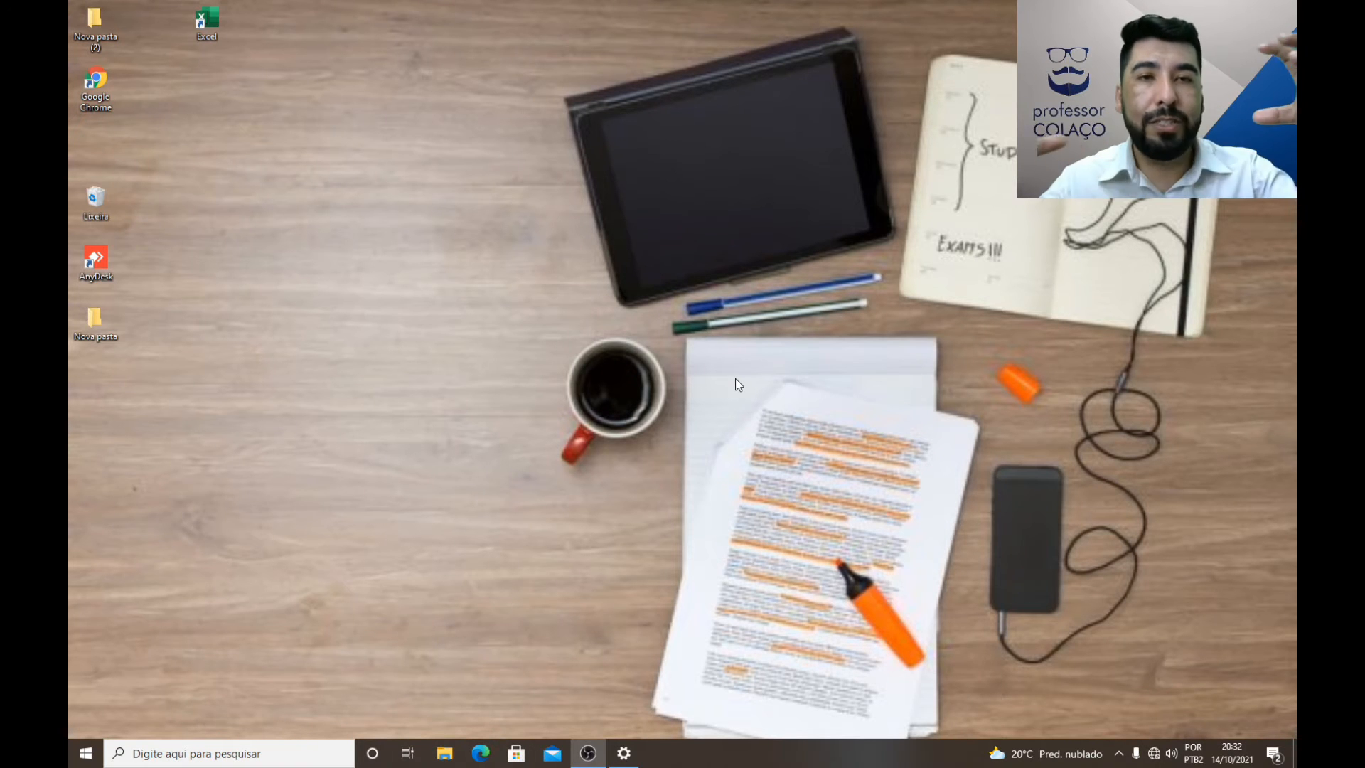
# Step: Restore the settings window, tile the Imagem 3 background with the Lado a lado fit, and minimize the window to view it
pyautogui.click(626, 753)
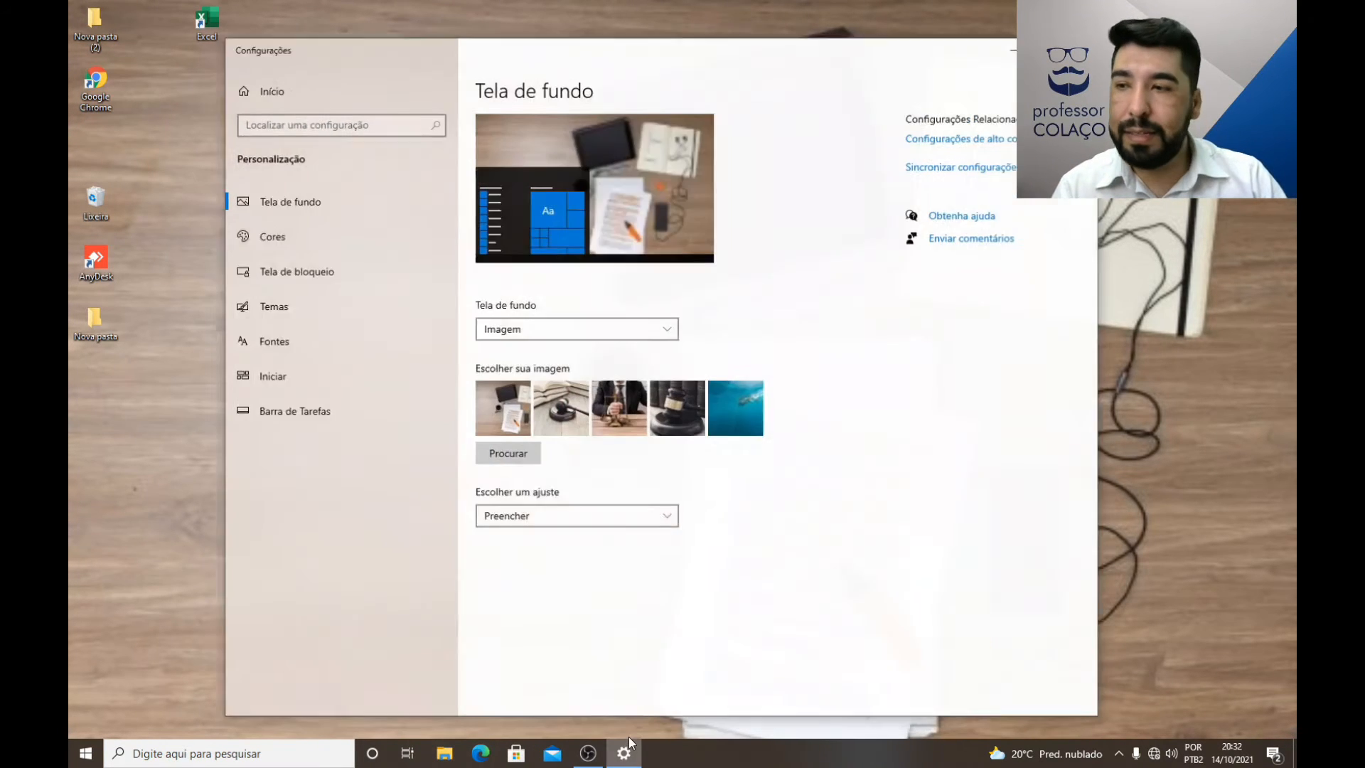
pyautogui.click(584, 513)
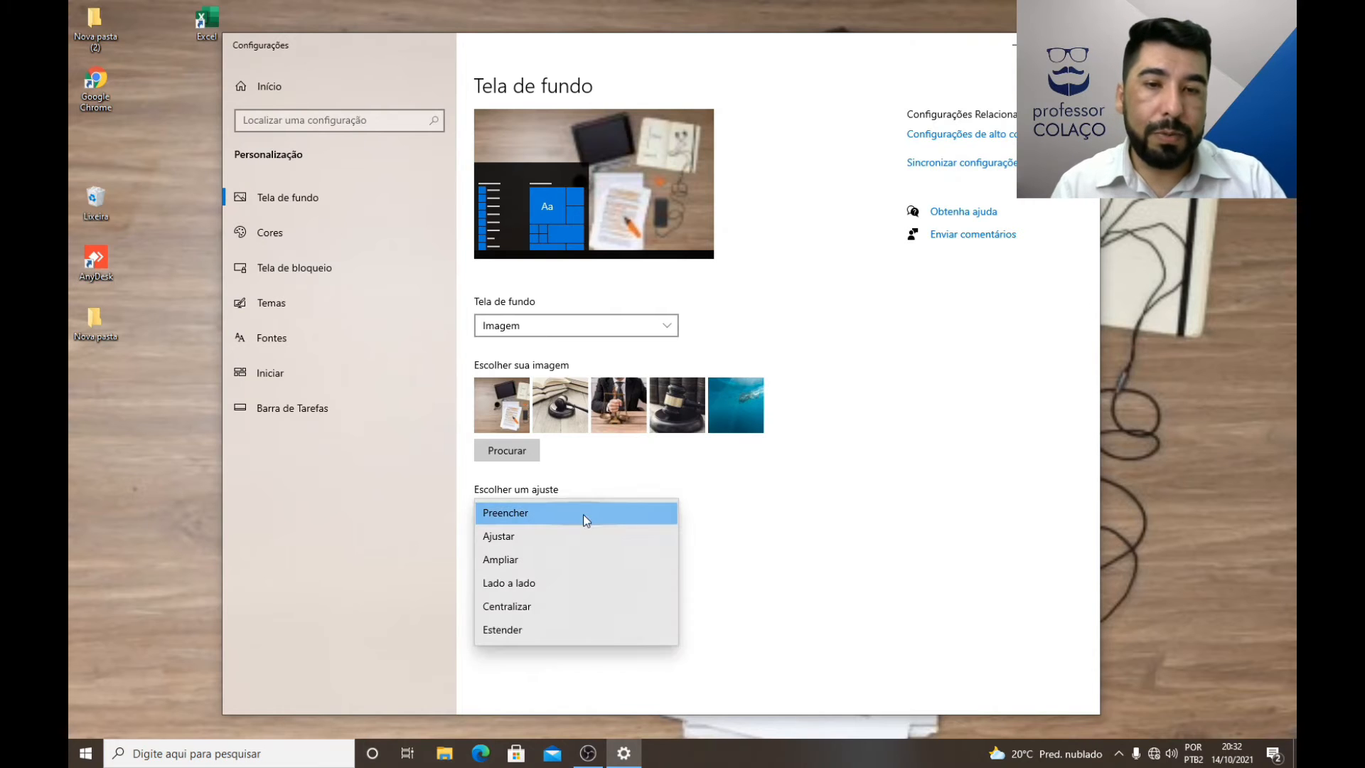
pyautogui.click(517, 583)
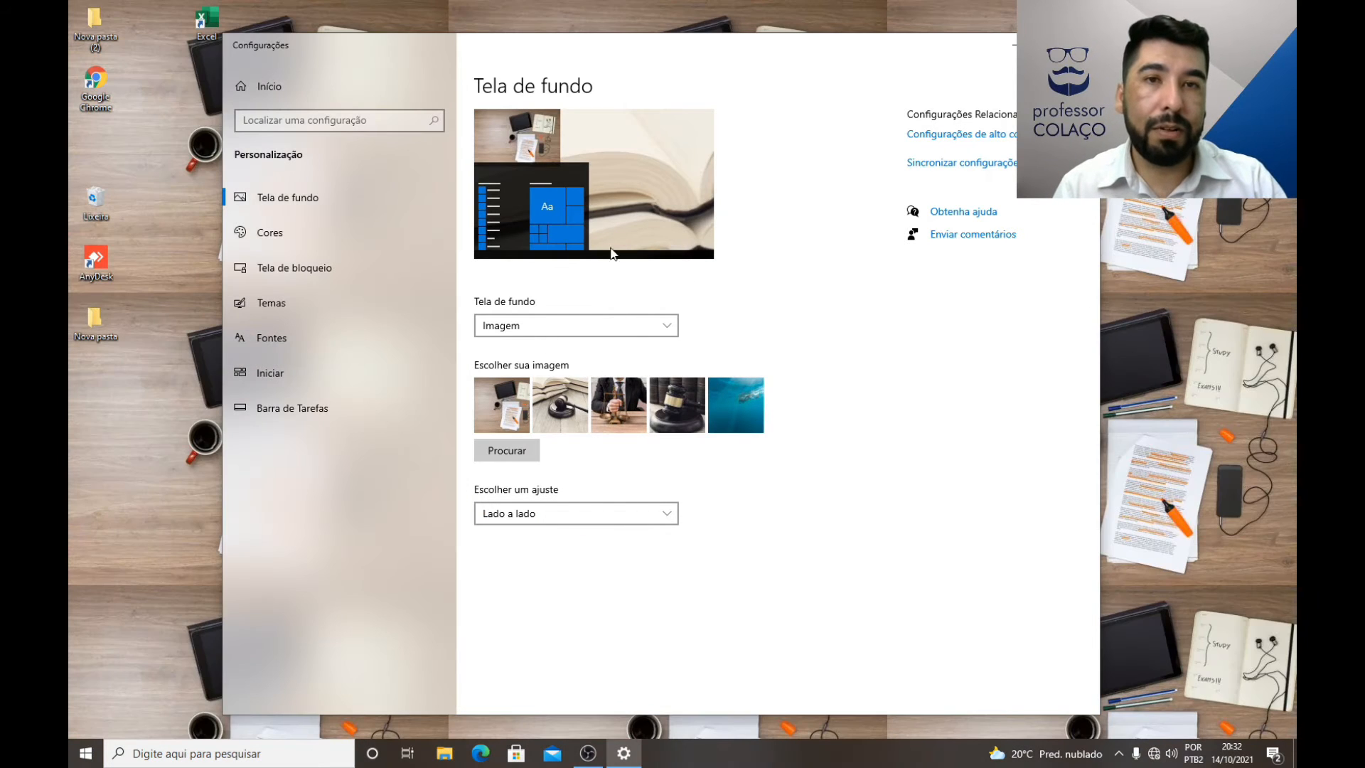
pyautogui.click(1013, 44)
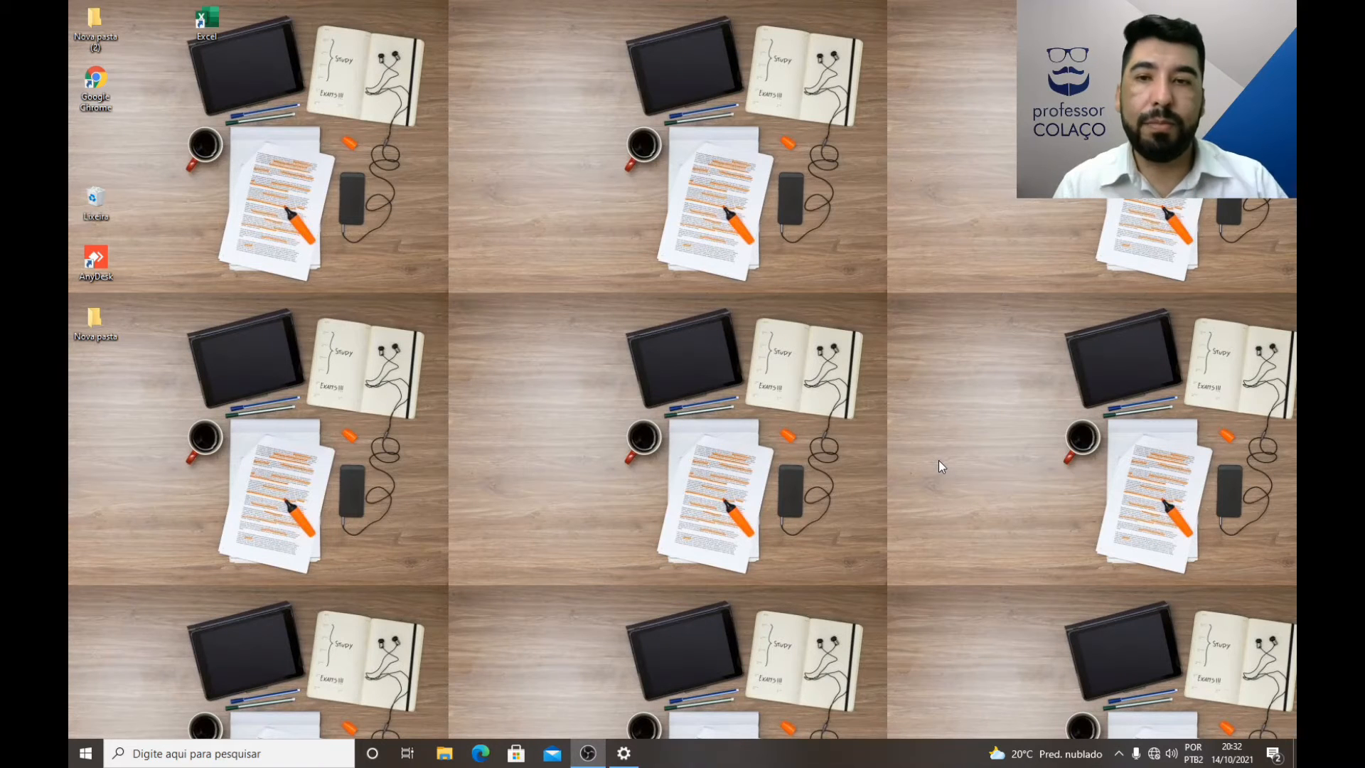
pyautogui.rightClick(591, 477)
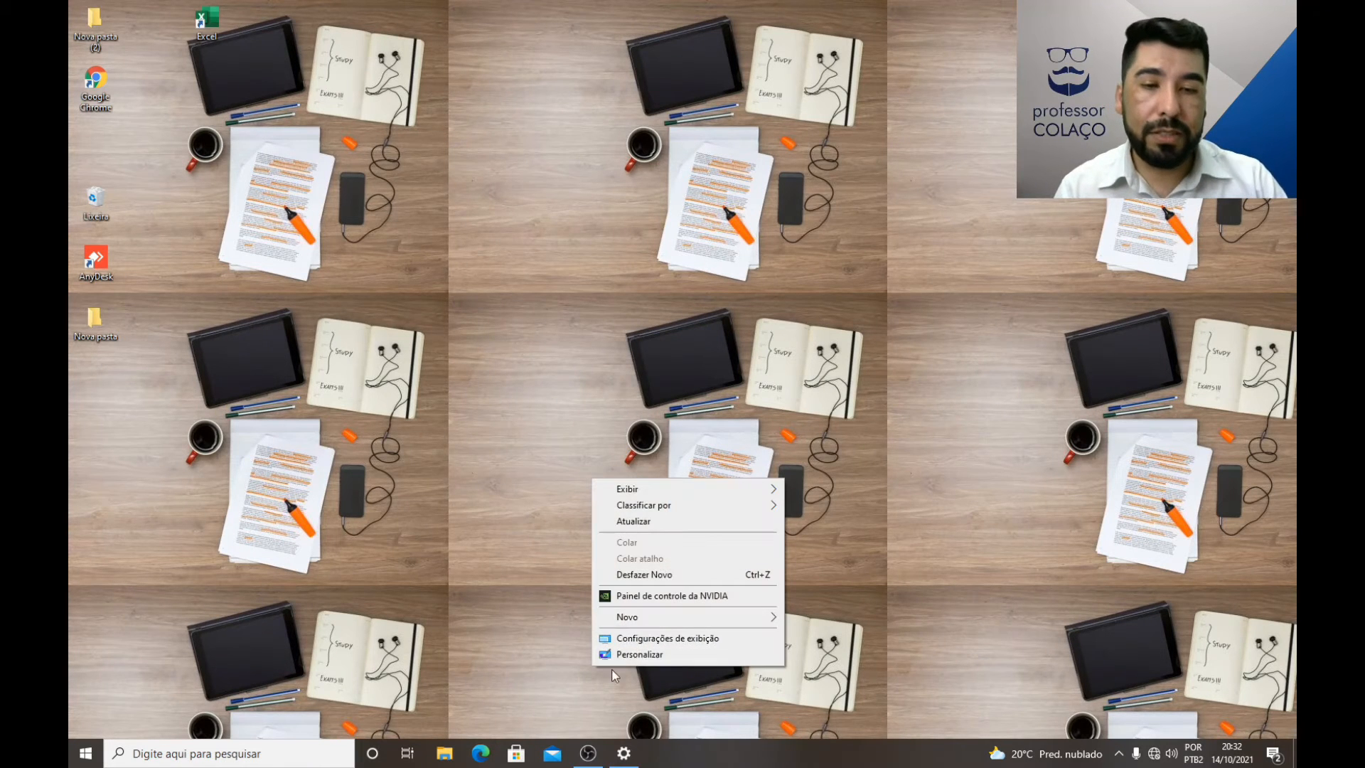
# Step: Restore the settings window and set the background picture's fit to Estender
pyautogui.click(624, 753)
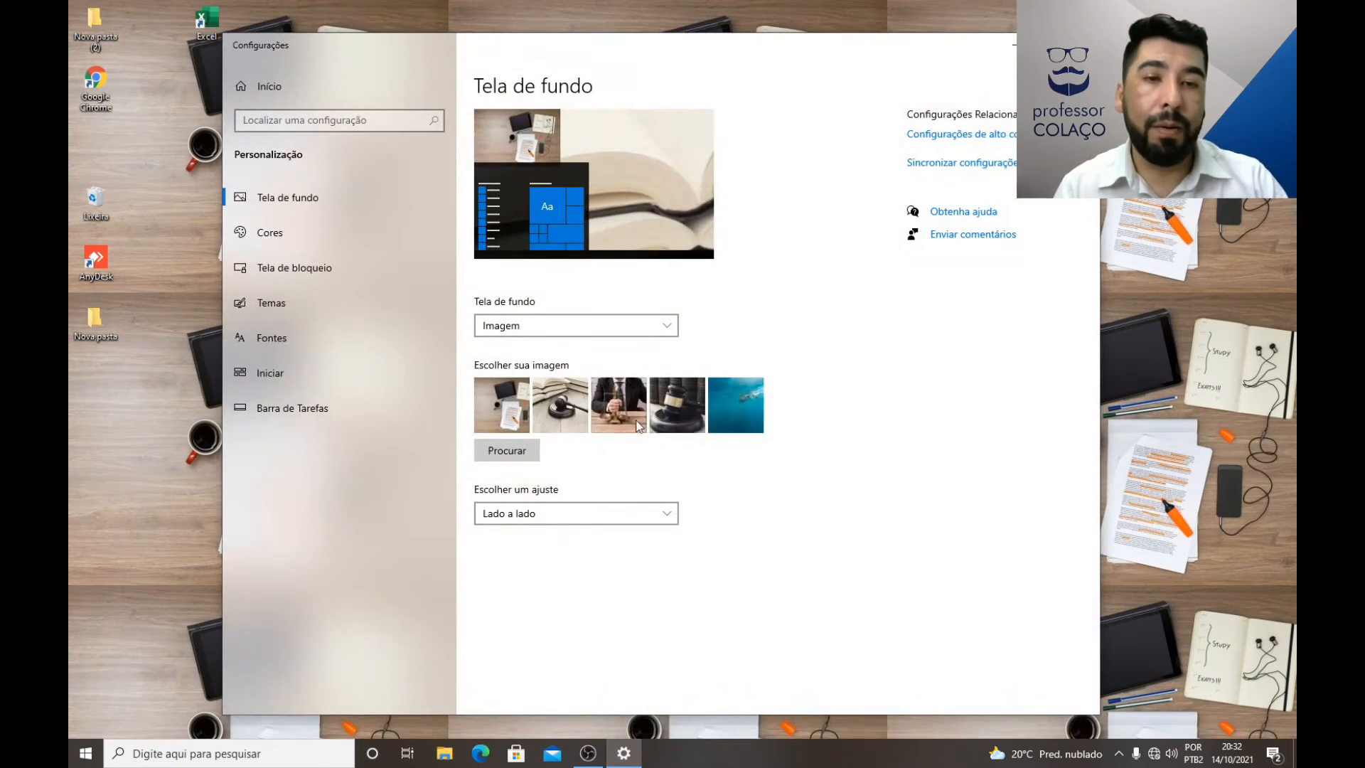
pyautogui.click(624, 511)
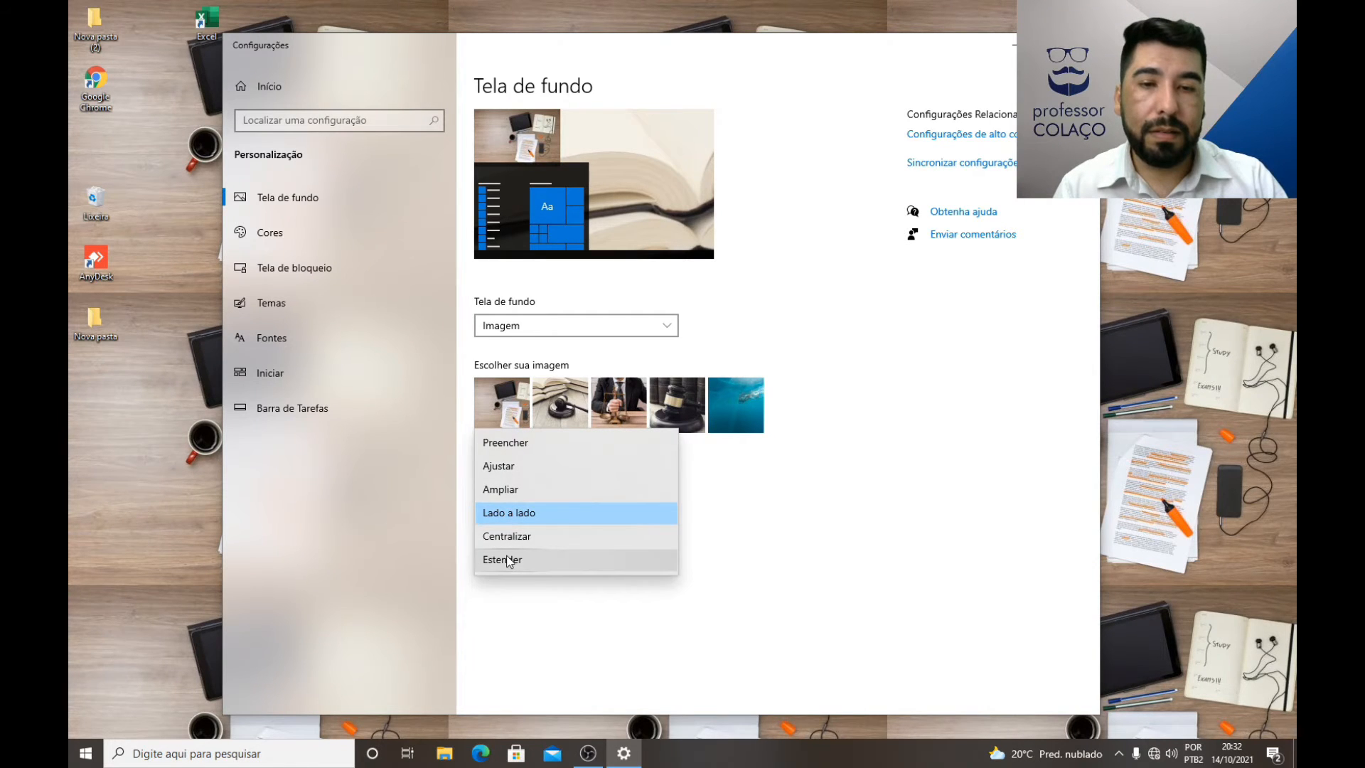
pyautogui.click(512, 558)
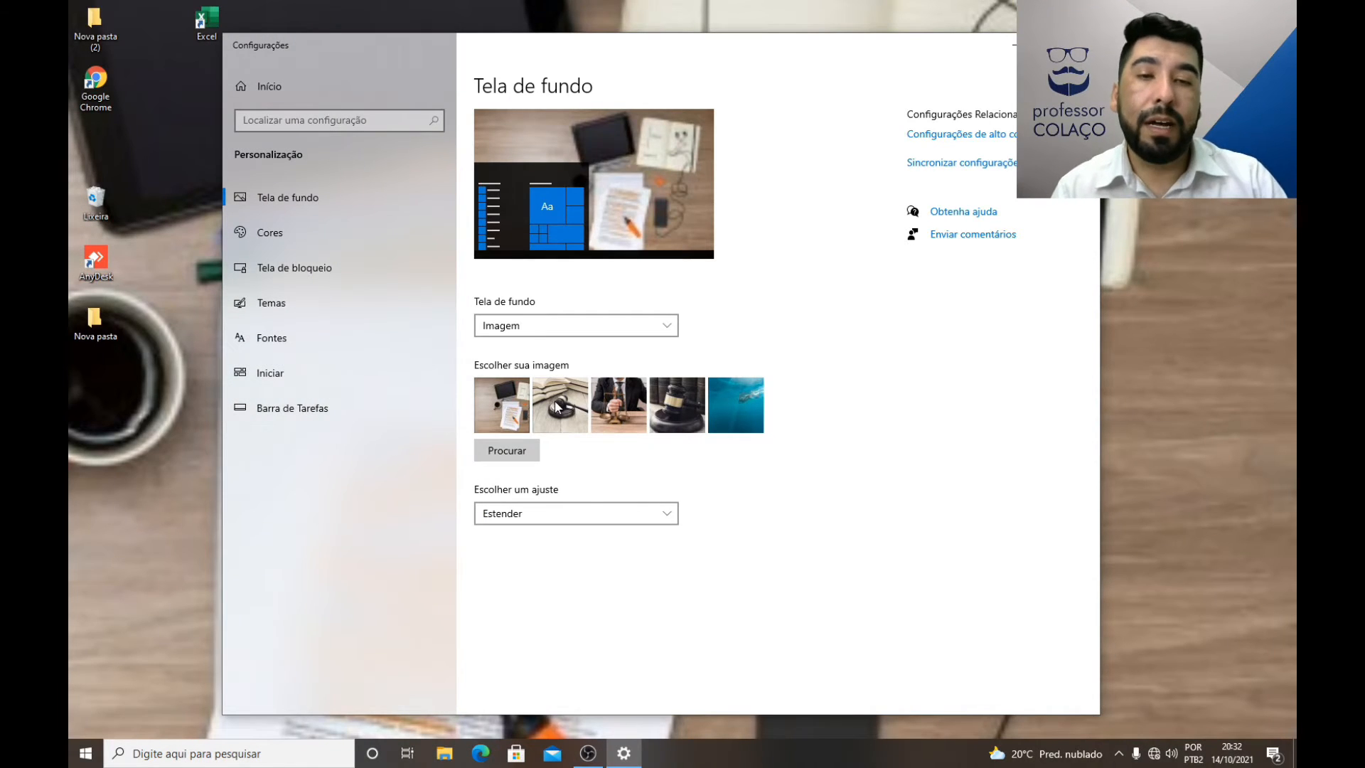
# Step: Switch the background among the recent images, from the man with scales to the underwater picture and back to the man with scales
pyautogui.click(620, 415)
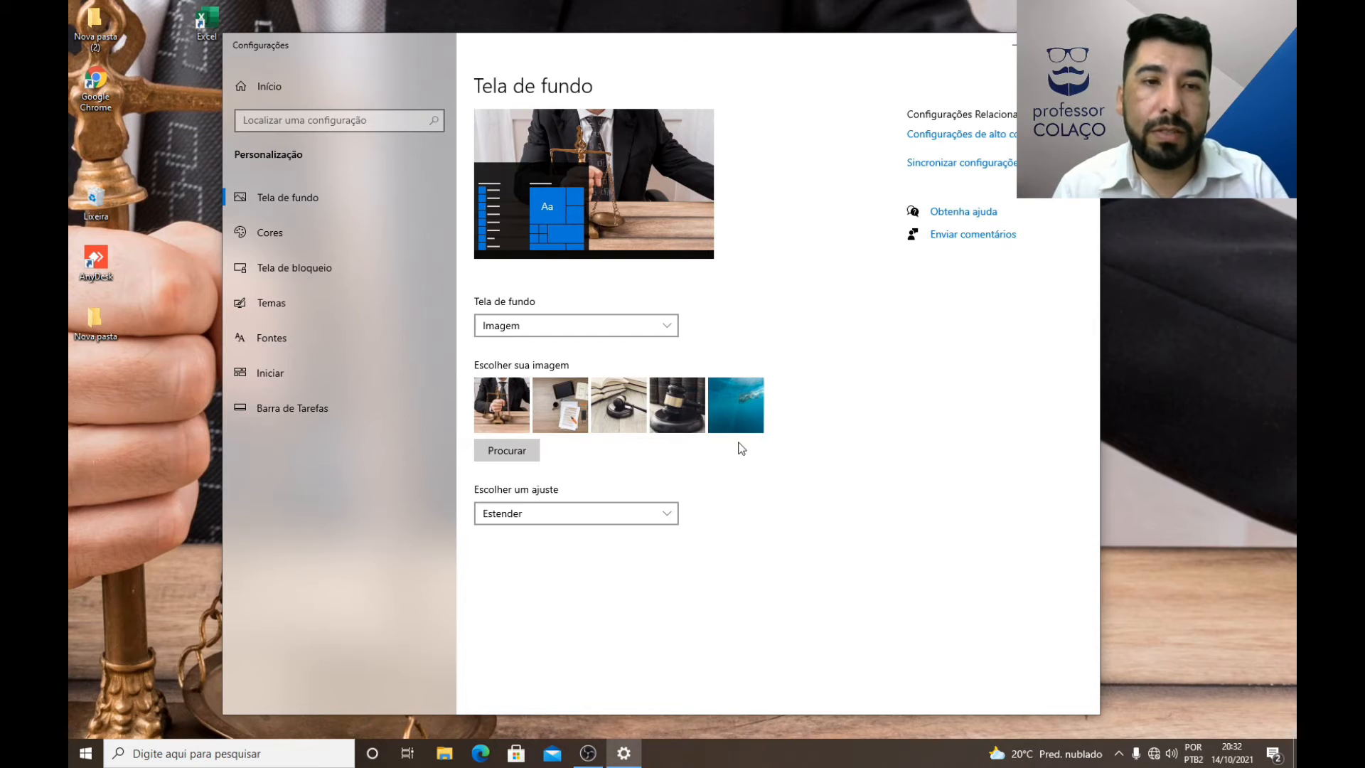
pyautogui.click(738, 412)
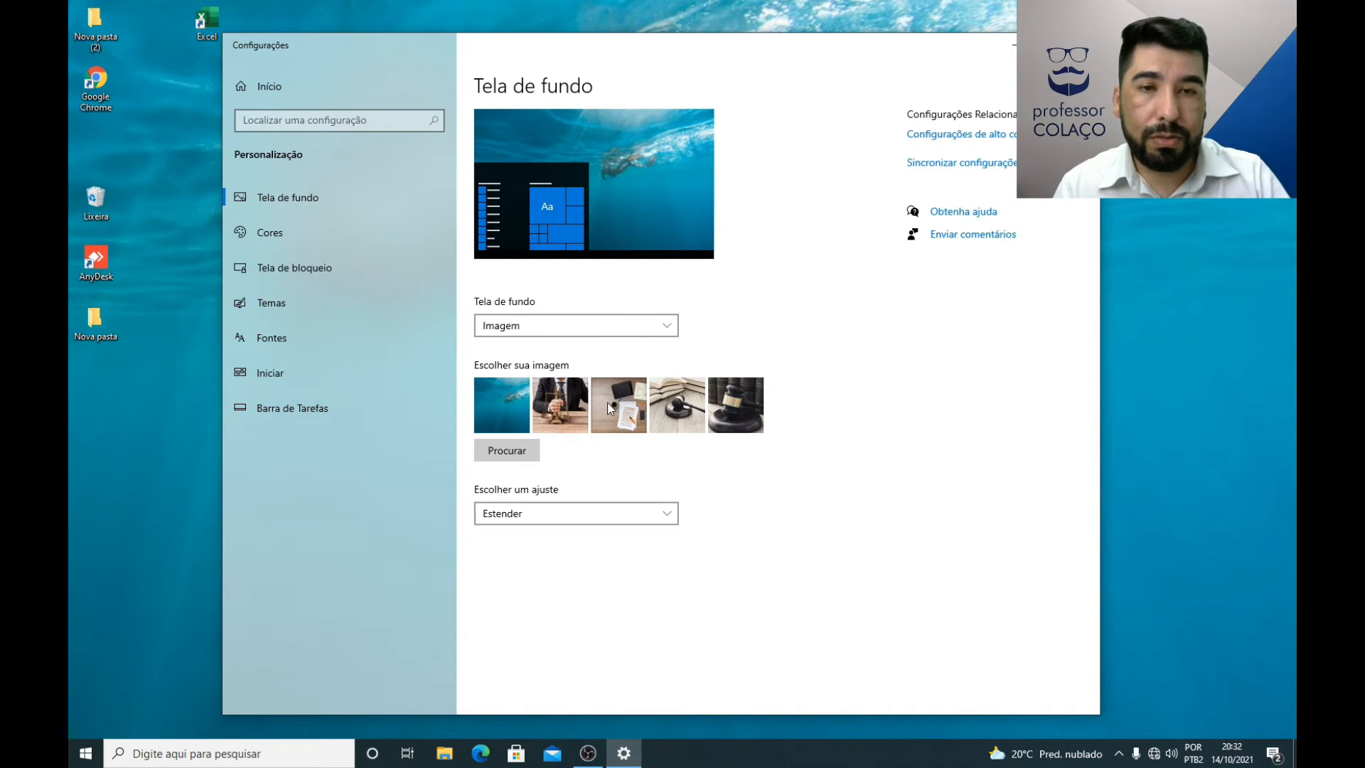
pyautogui.click(555, 410)
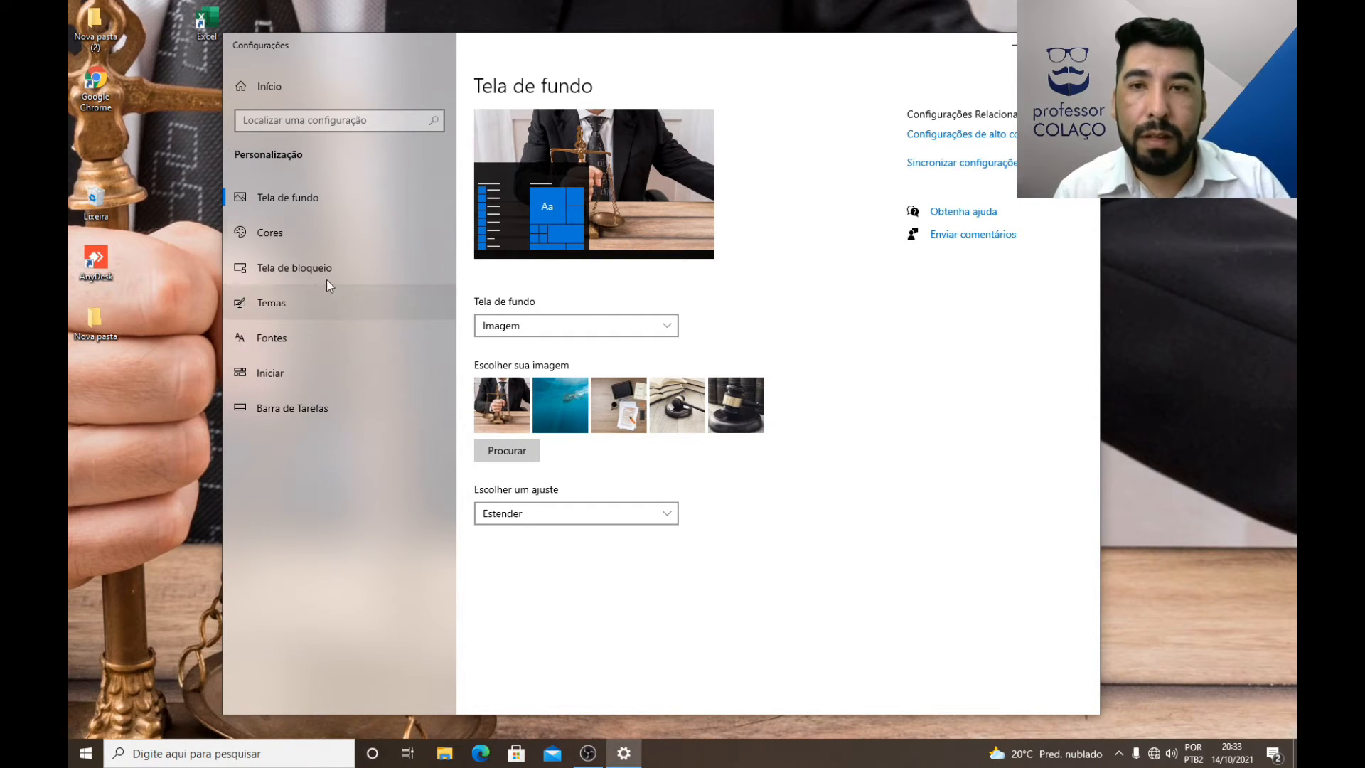
# Step: Set the color mode to Escuro in the Cores settings, then open the Start menu to view its dark appearance and close it
pyautogui.click(273, 234)
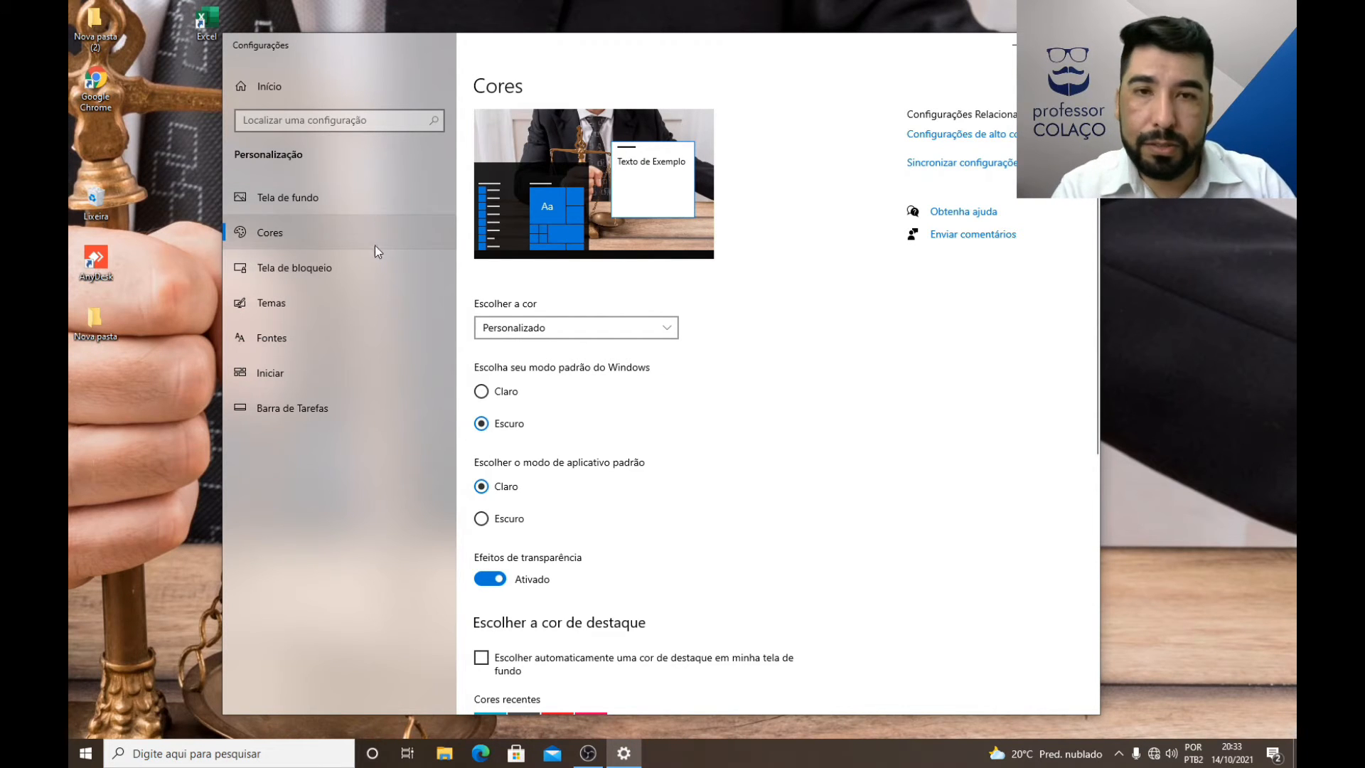
pyautogui.click(516, 328)
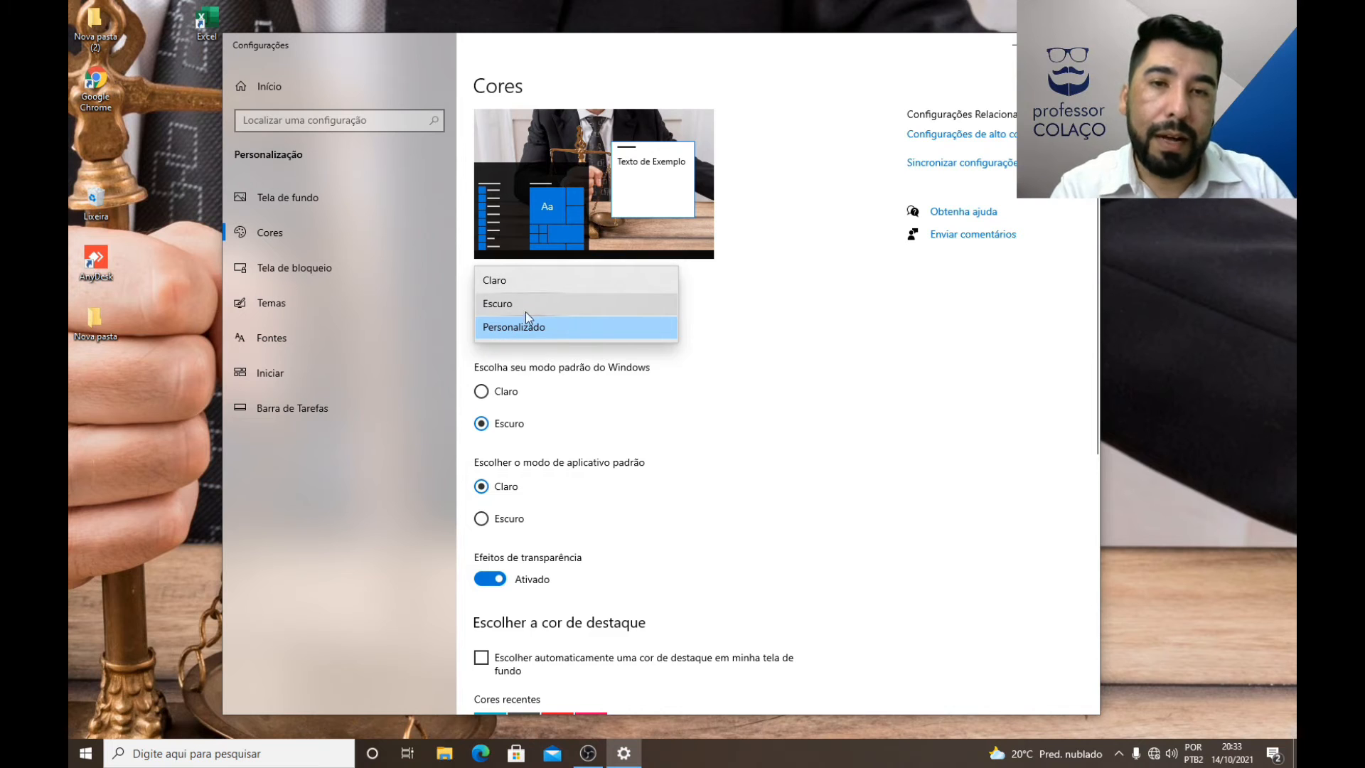
pyautogui.click(503, 306)
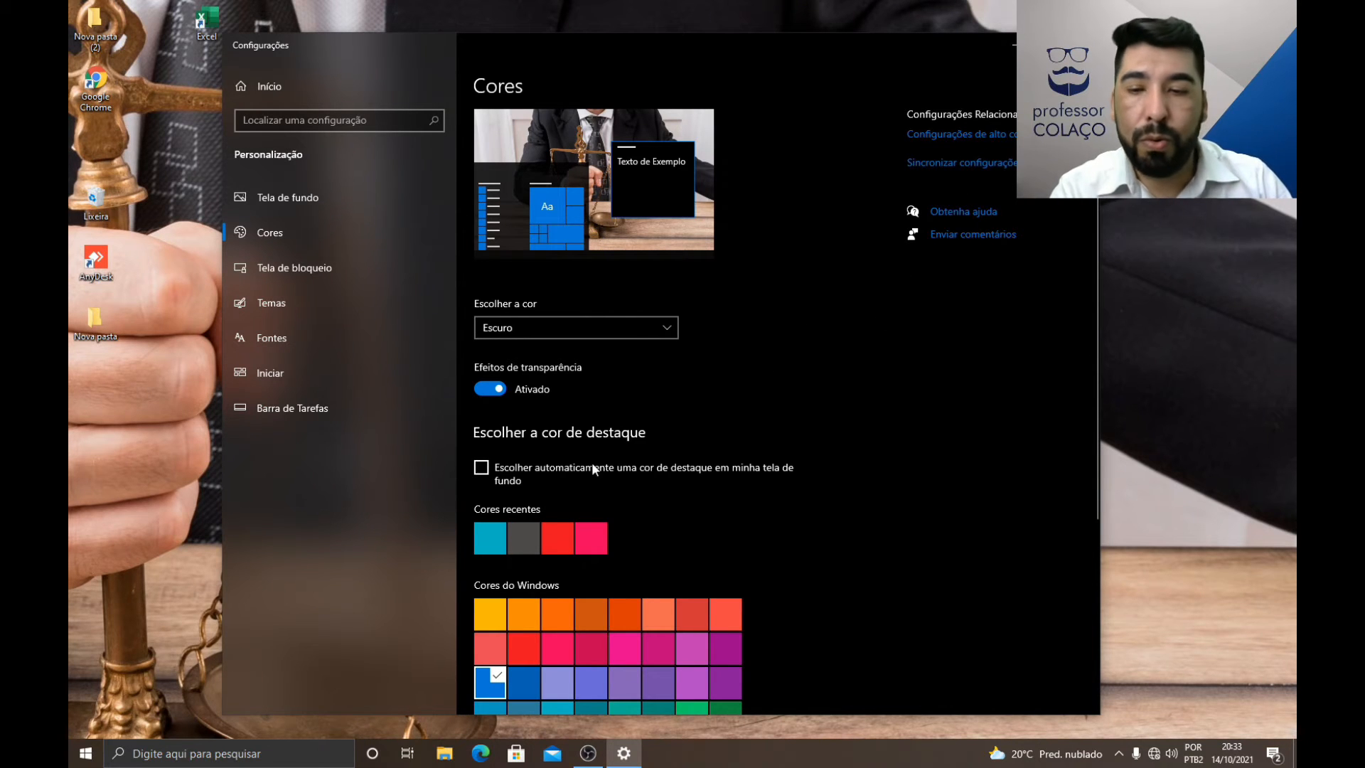
pyautogui.click(86, 754)
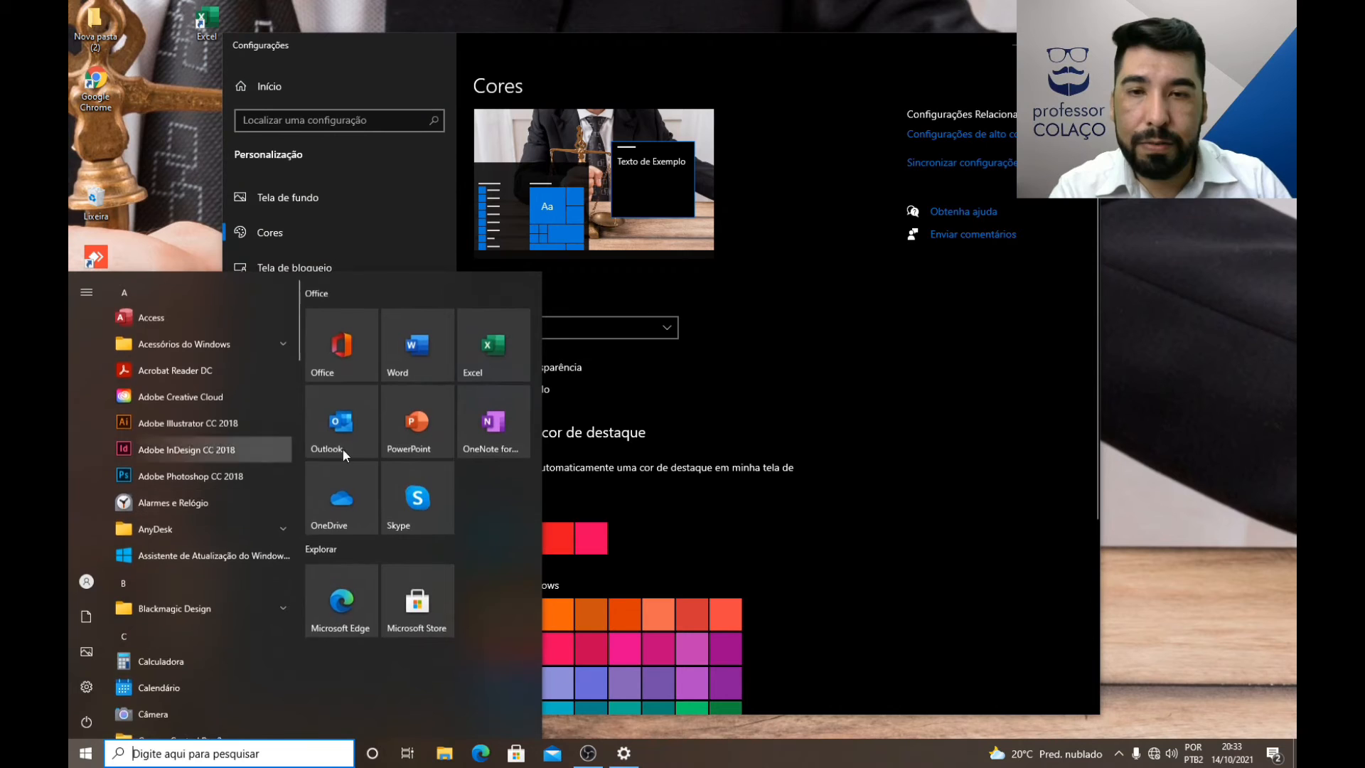
pyautogui.click(649, 532)
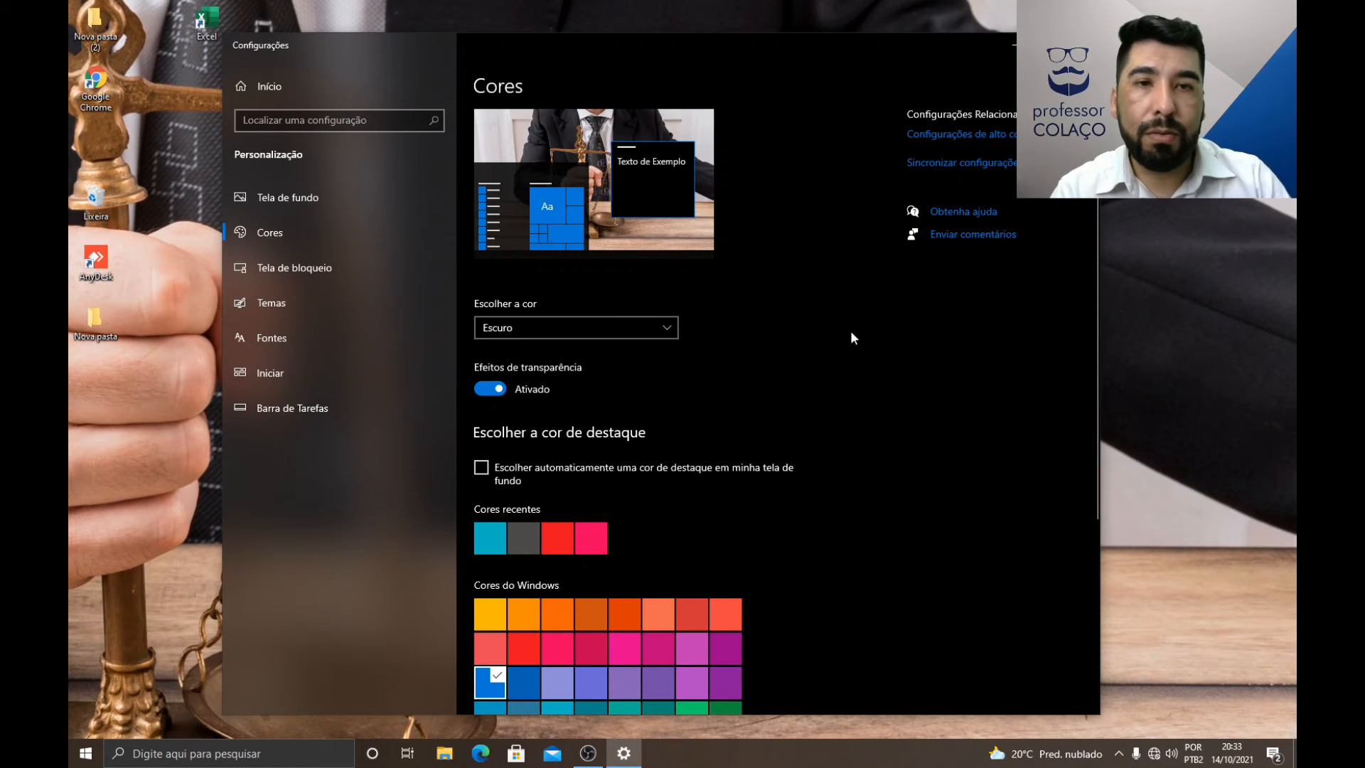
# Step: Set the color mode to Claro in the Cores settings and look over the available color mode options
pyautogui.click(603, 334)
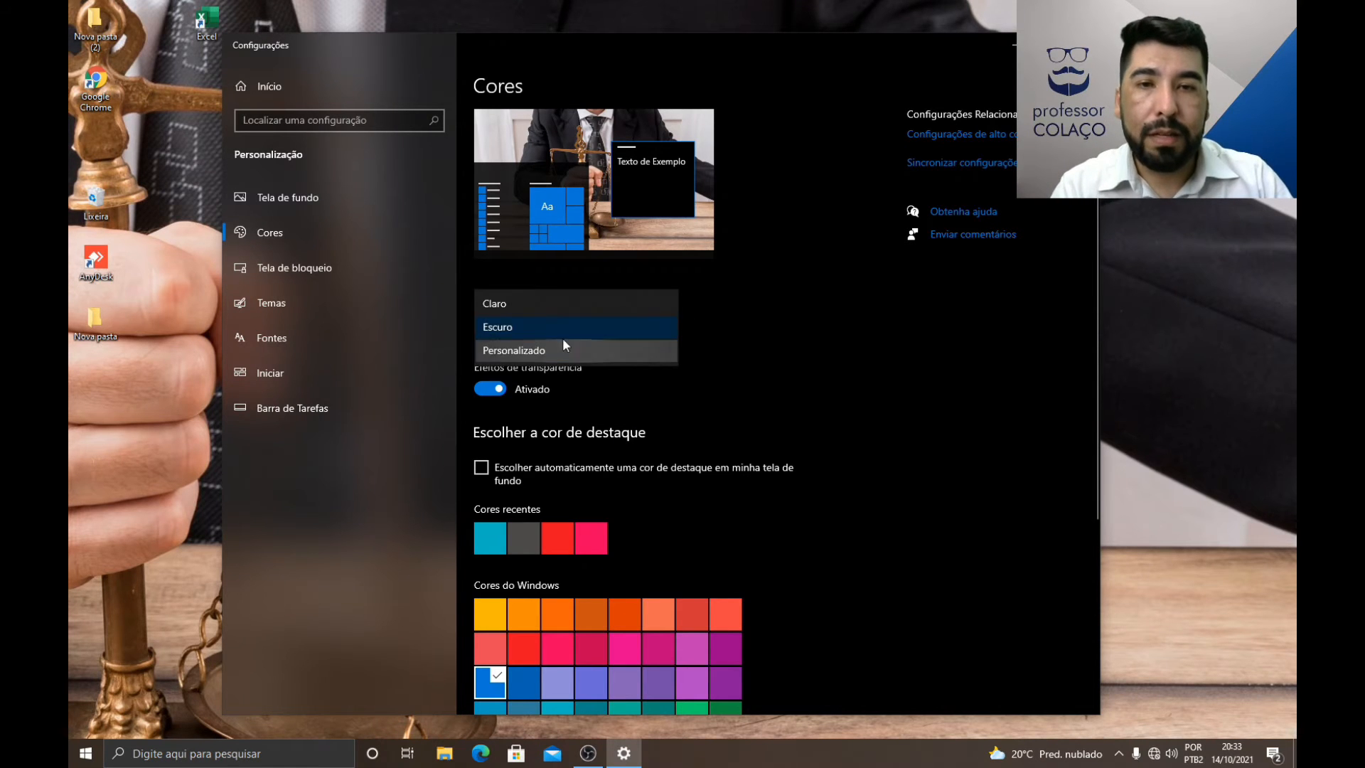
pyautogui.click(507, 307)
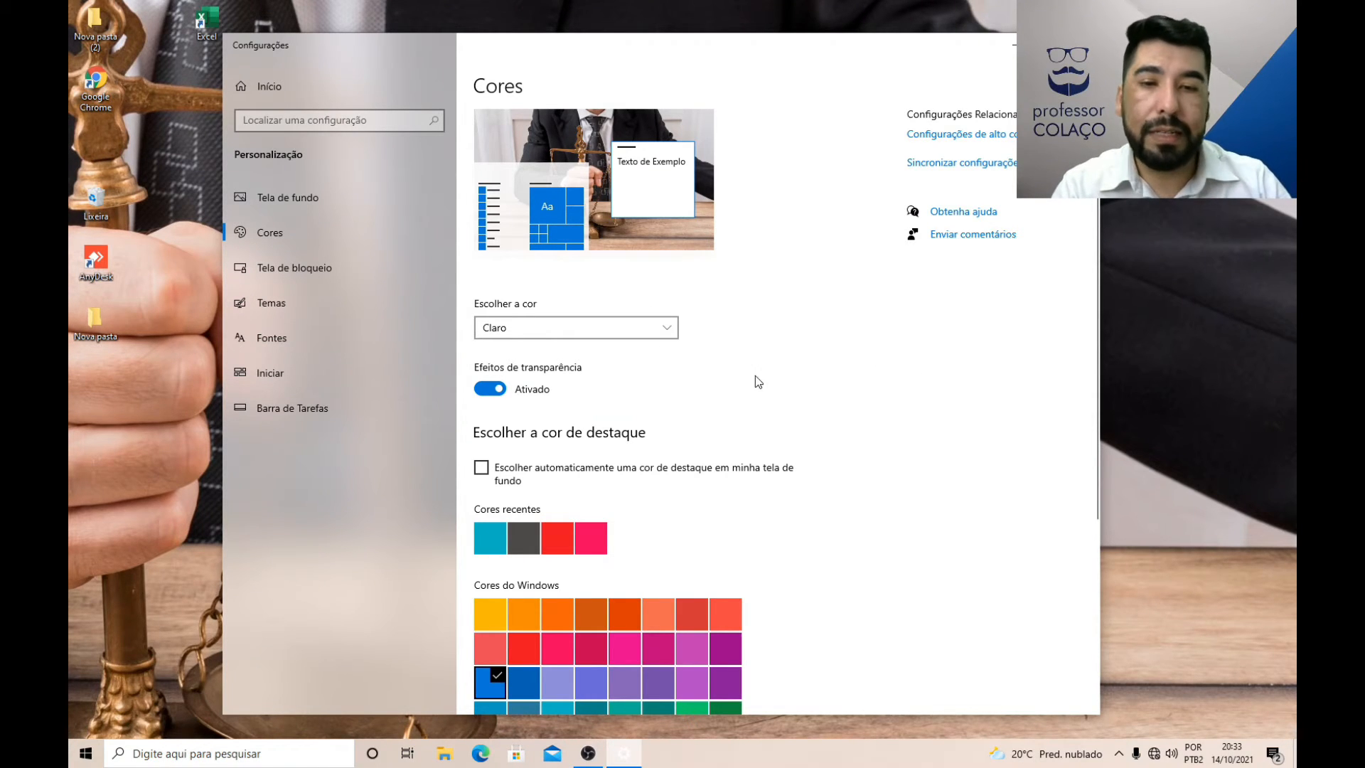
pyautogui.click(621, 331)
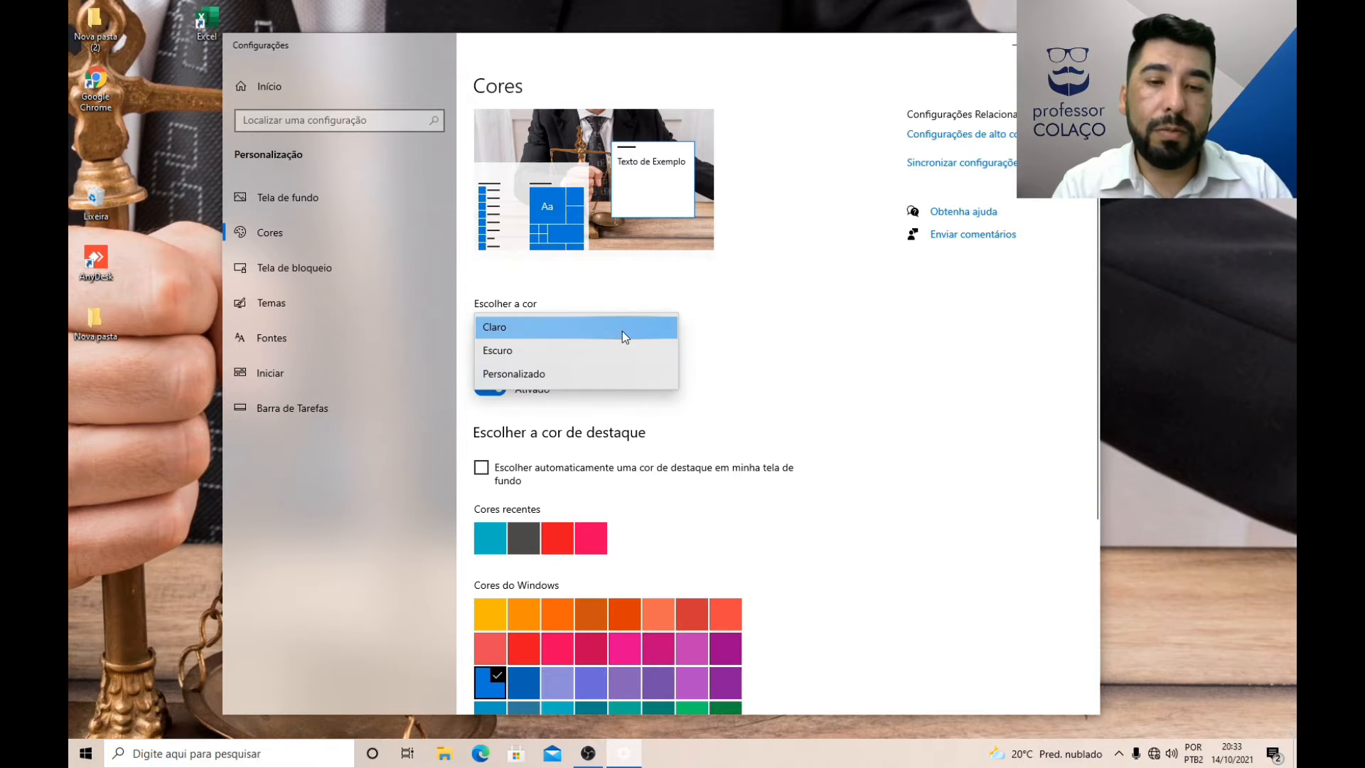
pyautogui.click(621, 331)
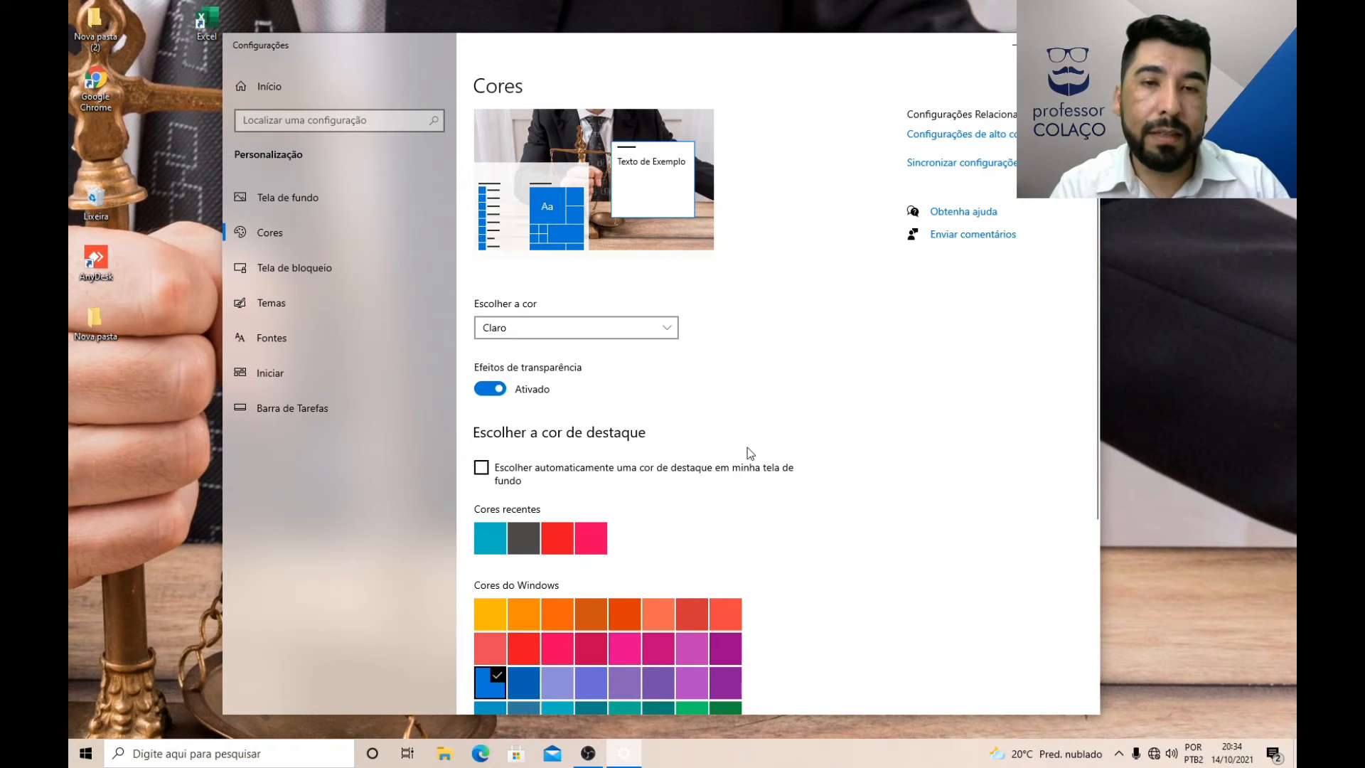
# Step: Set the color mode to Personalizado with Escuro as the Windows mode, and check the app appearance in File Explorer
pyautogui.click(633, 329)
pyautogui.click(558, 370)
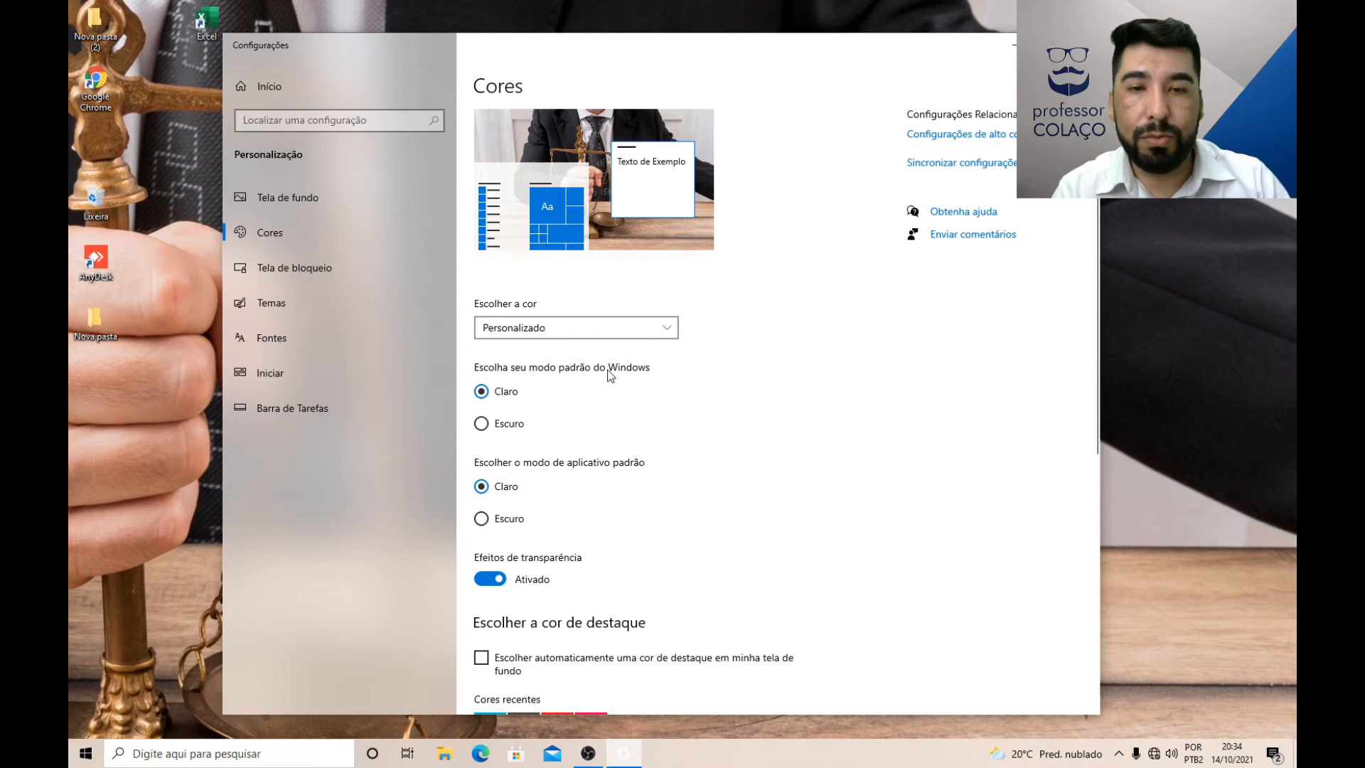
pyautogui.click(482, 425)
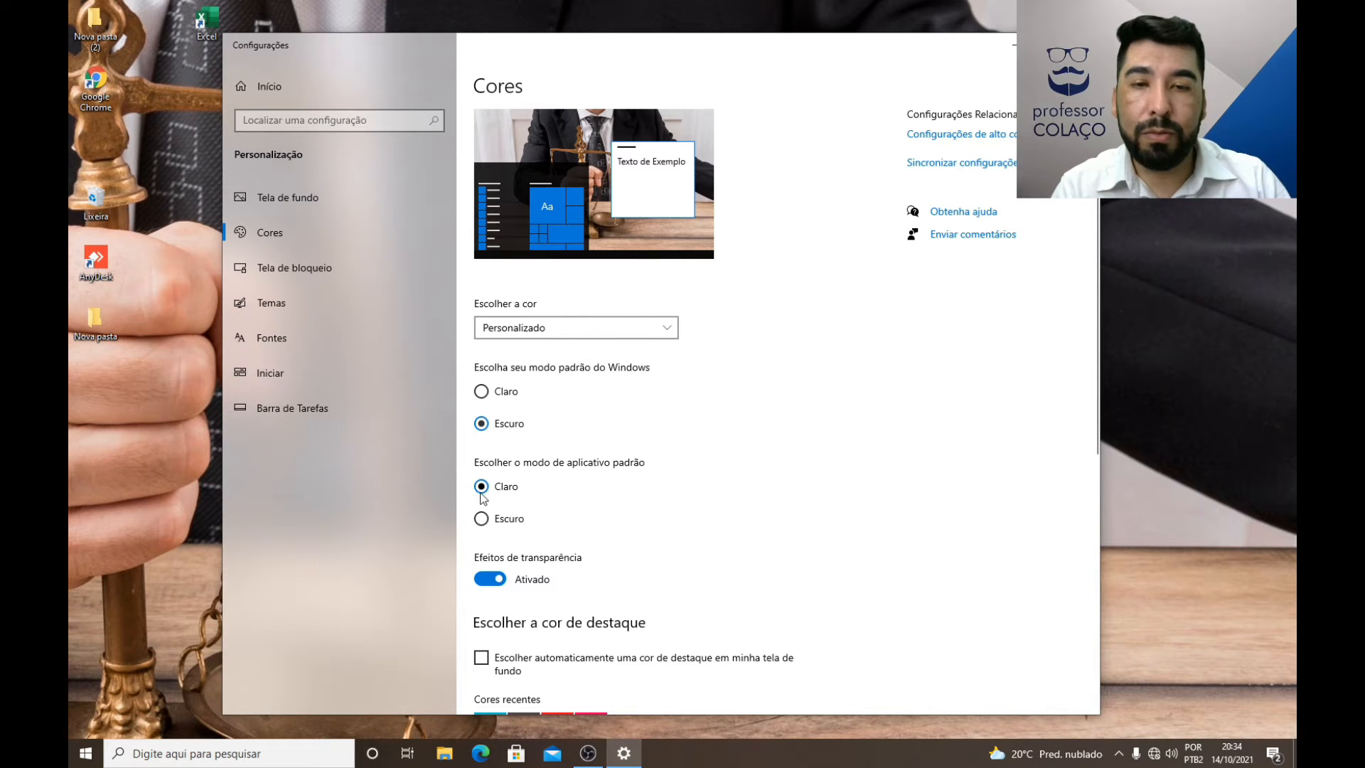
pyautogui.click(444, 753)
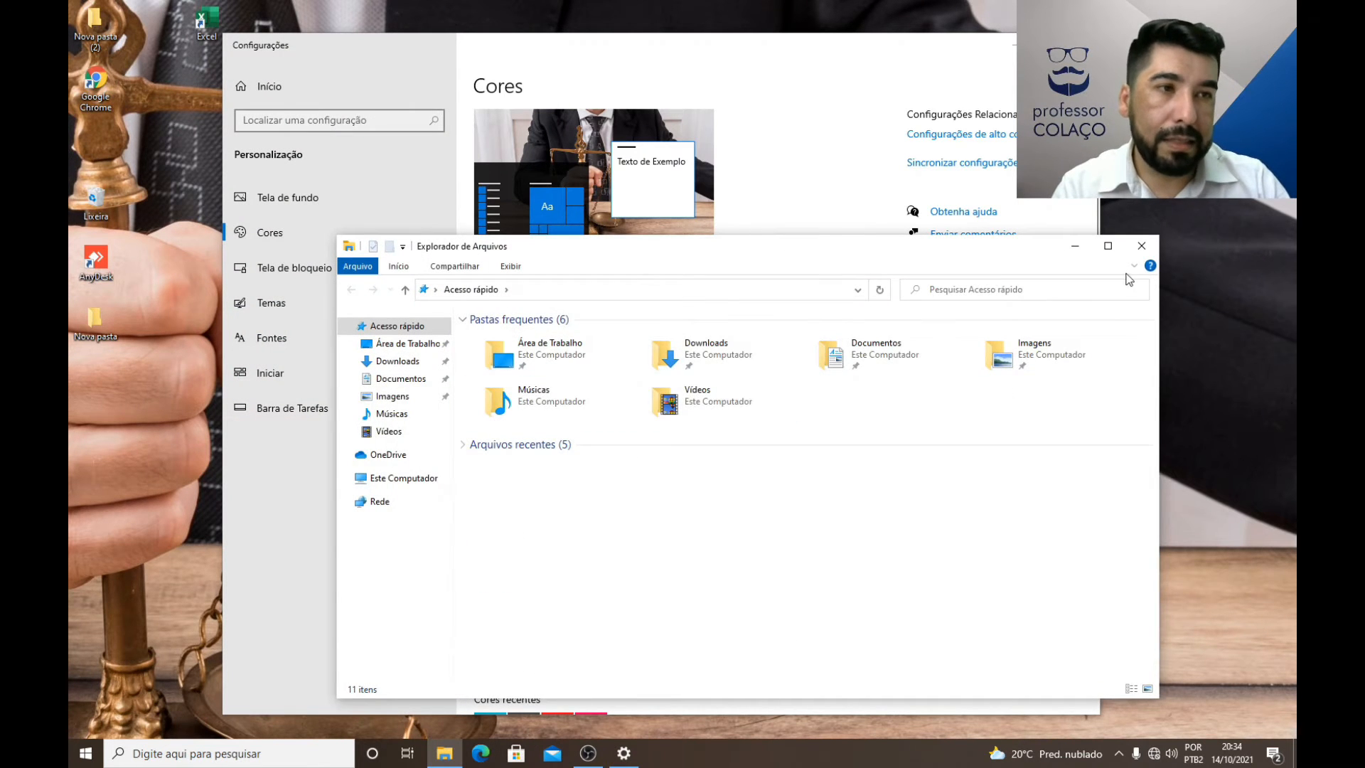
pyautogui.click(1142, 246)
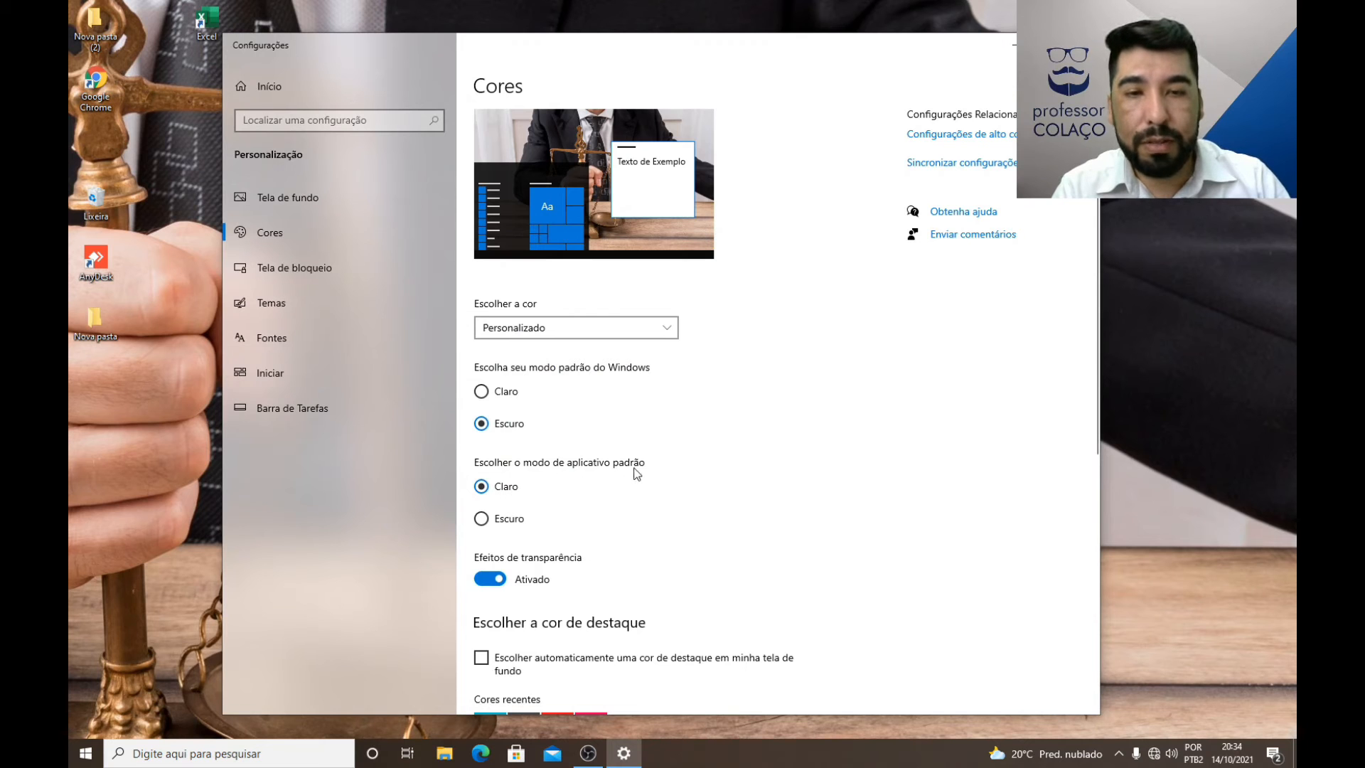
# Step: Try the Escuro default app mode, view it in File Explorer, and return the app mode to Claro
pyautogui.click(482, 519)
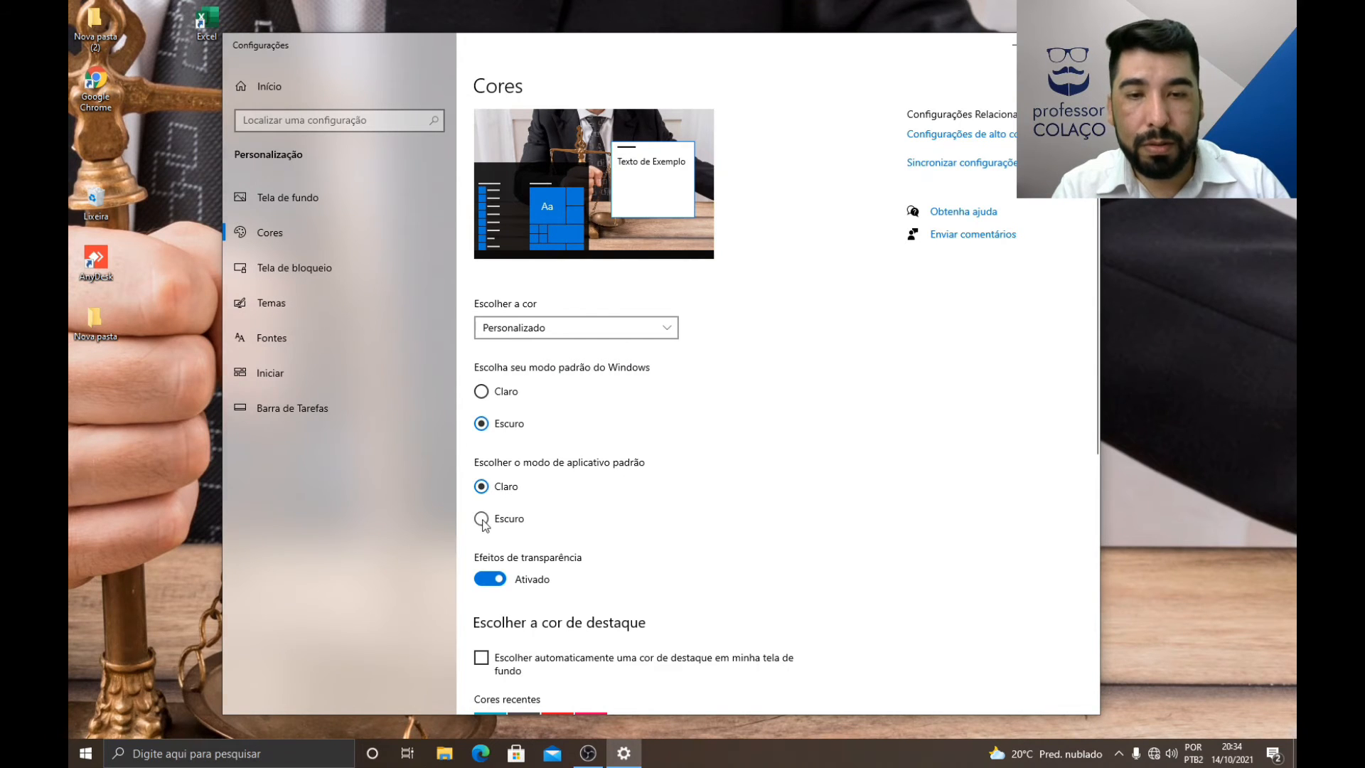
pyautogui.click(443, 753)
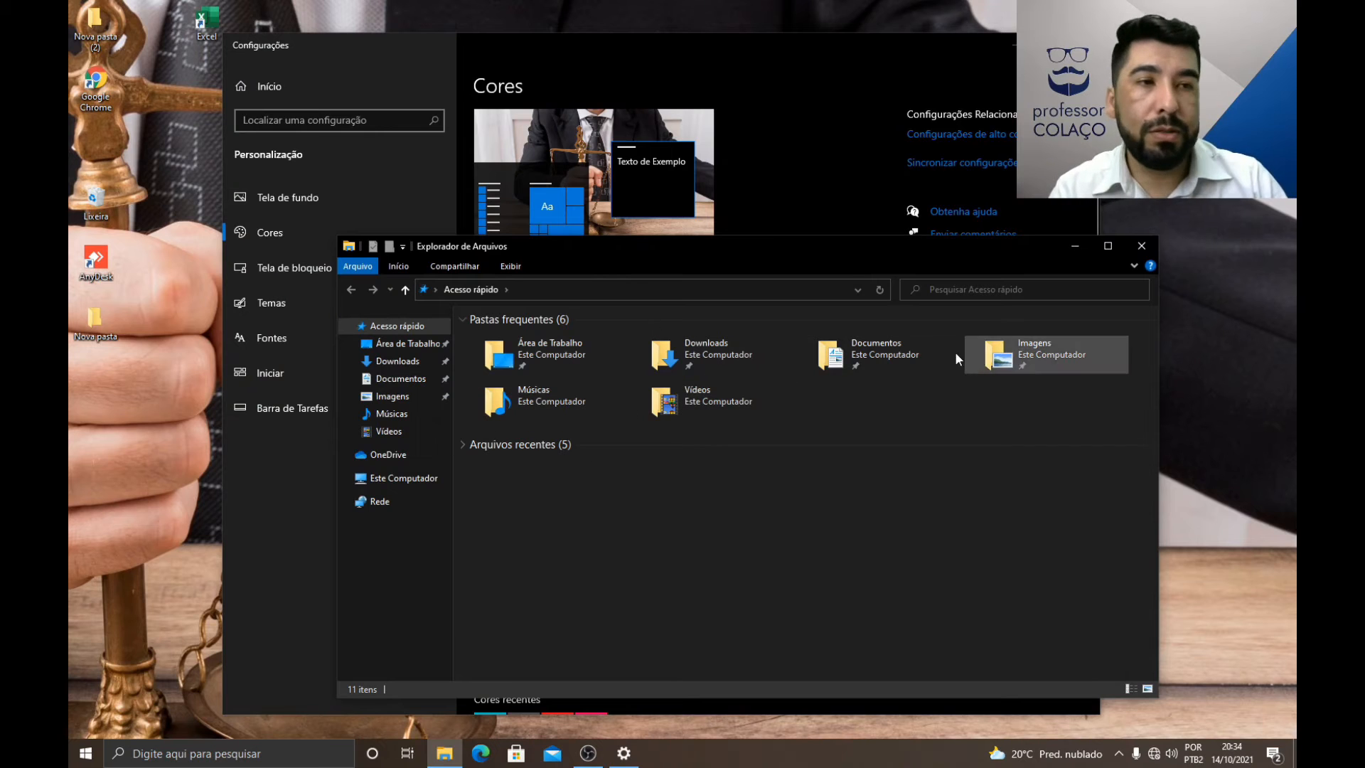
pyautogui.click(1142, 247)
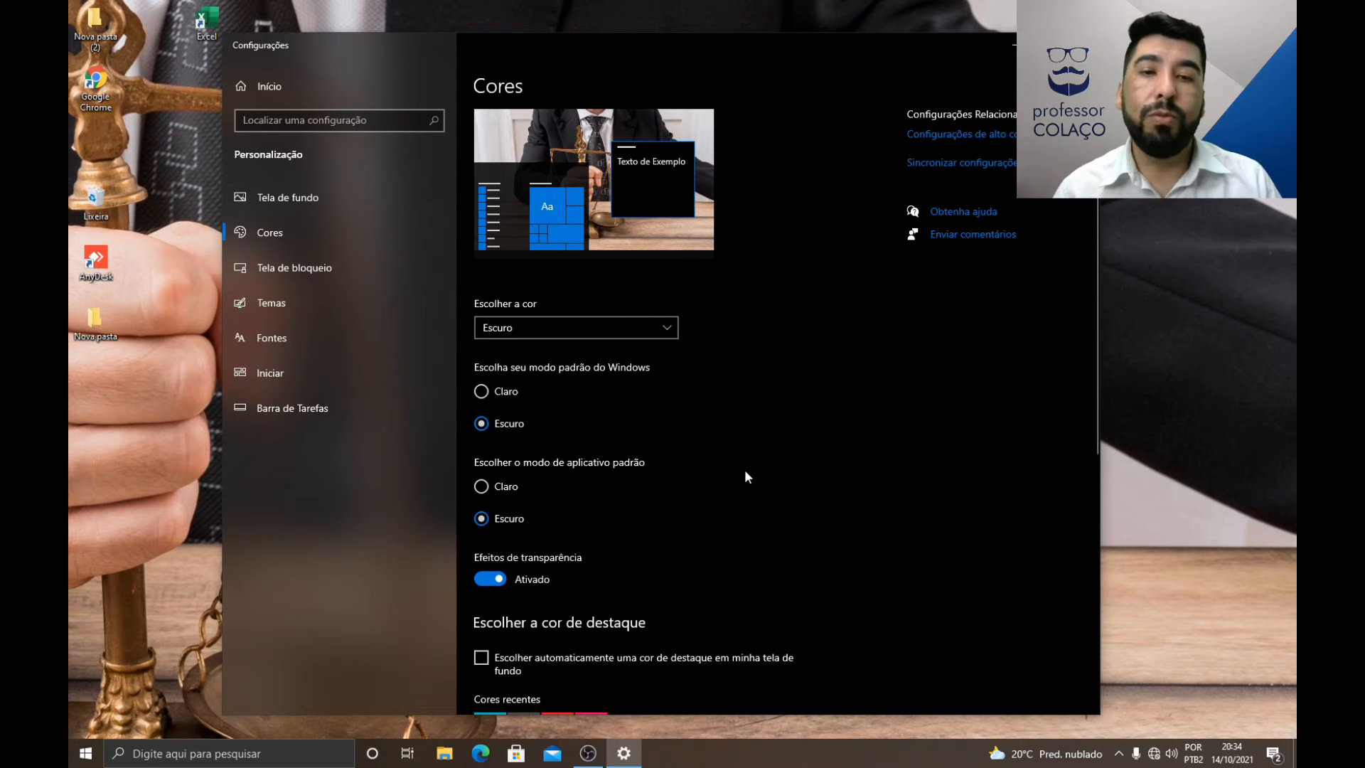
pyautogui.click(487, 485)
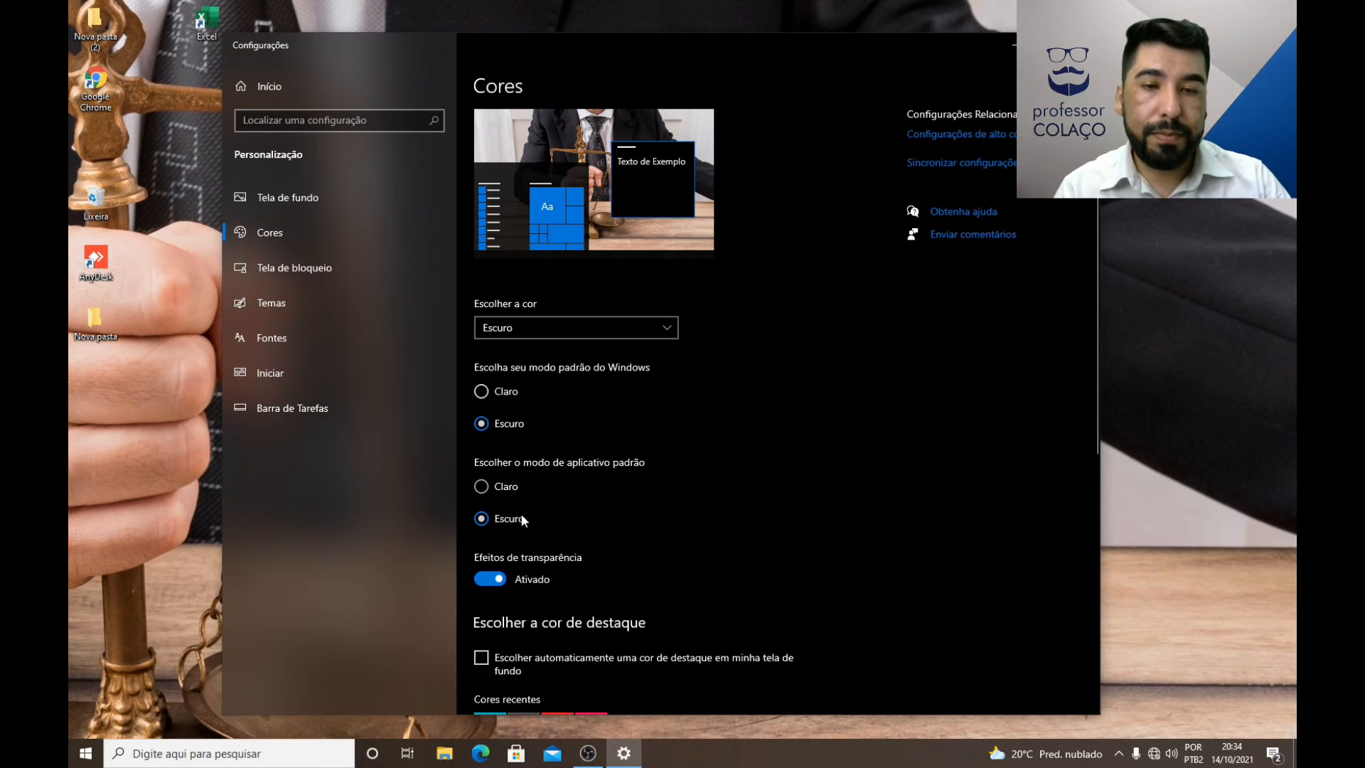
# Step: Switch the transparency effects off and on twice to compare the appearance, leaving them on
pyautogui.scroll(-4, 532, 585)
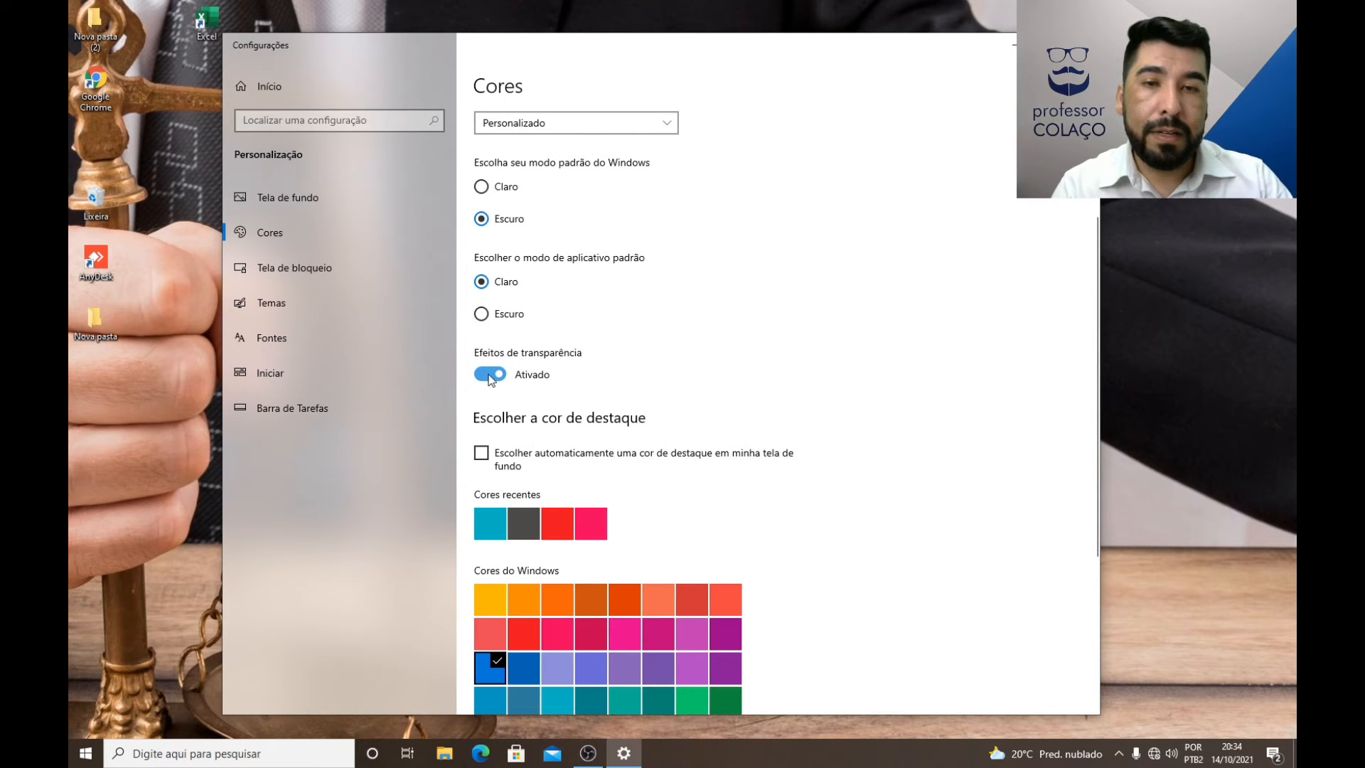
pyautogui.click(490, 375)
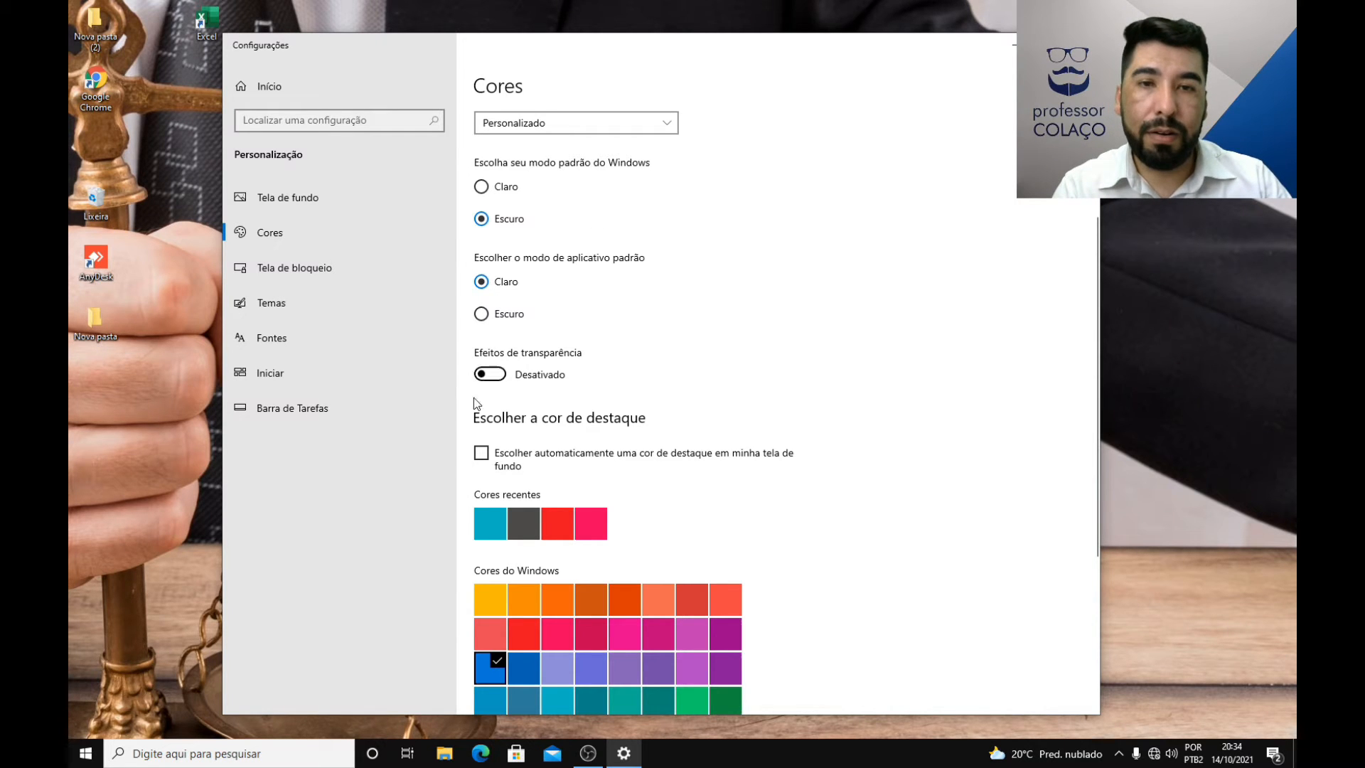
pyautogui.click(490, 375)
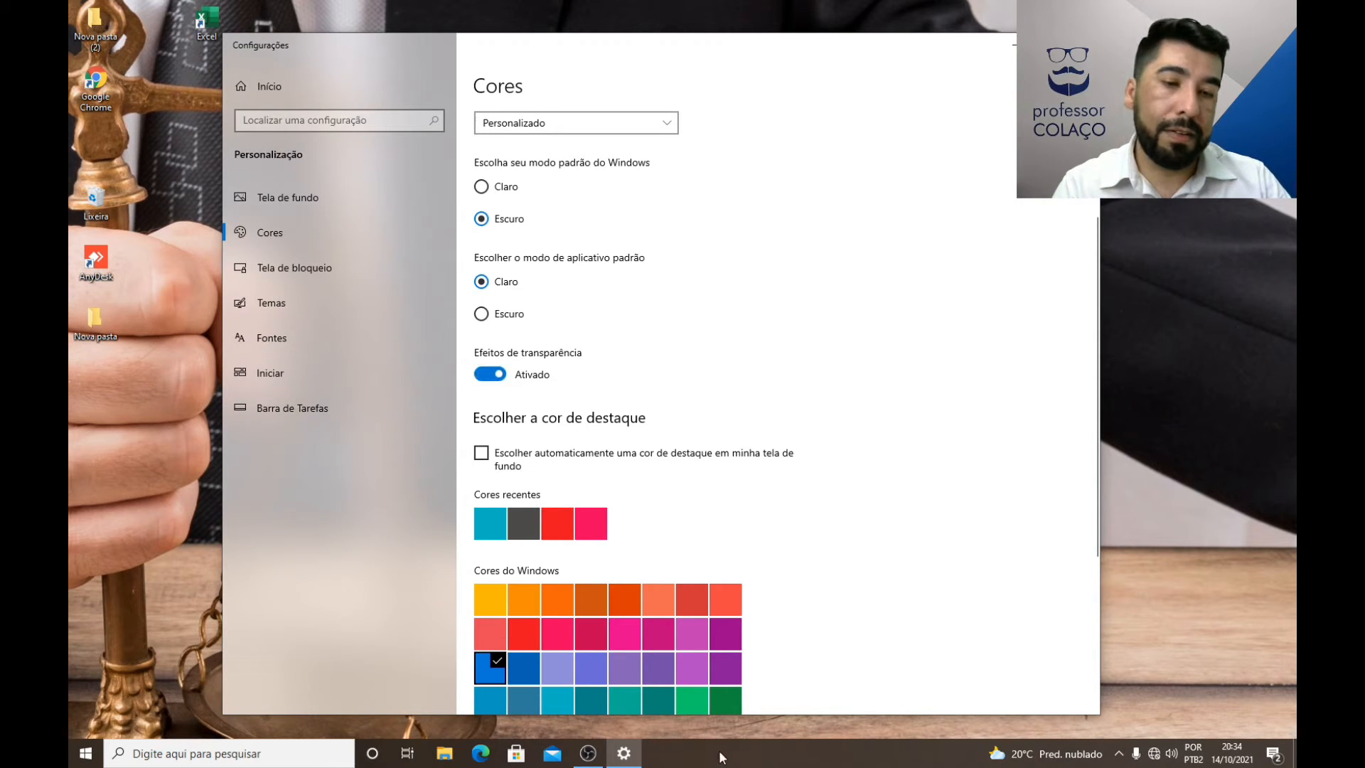
pyautogui.click(491, 373)
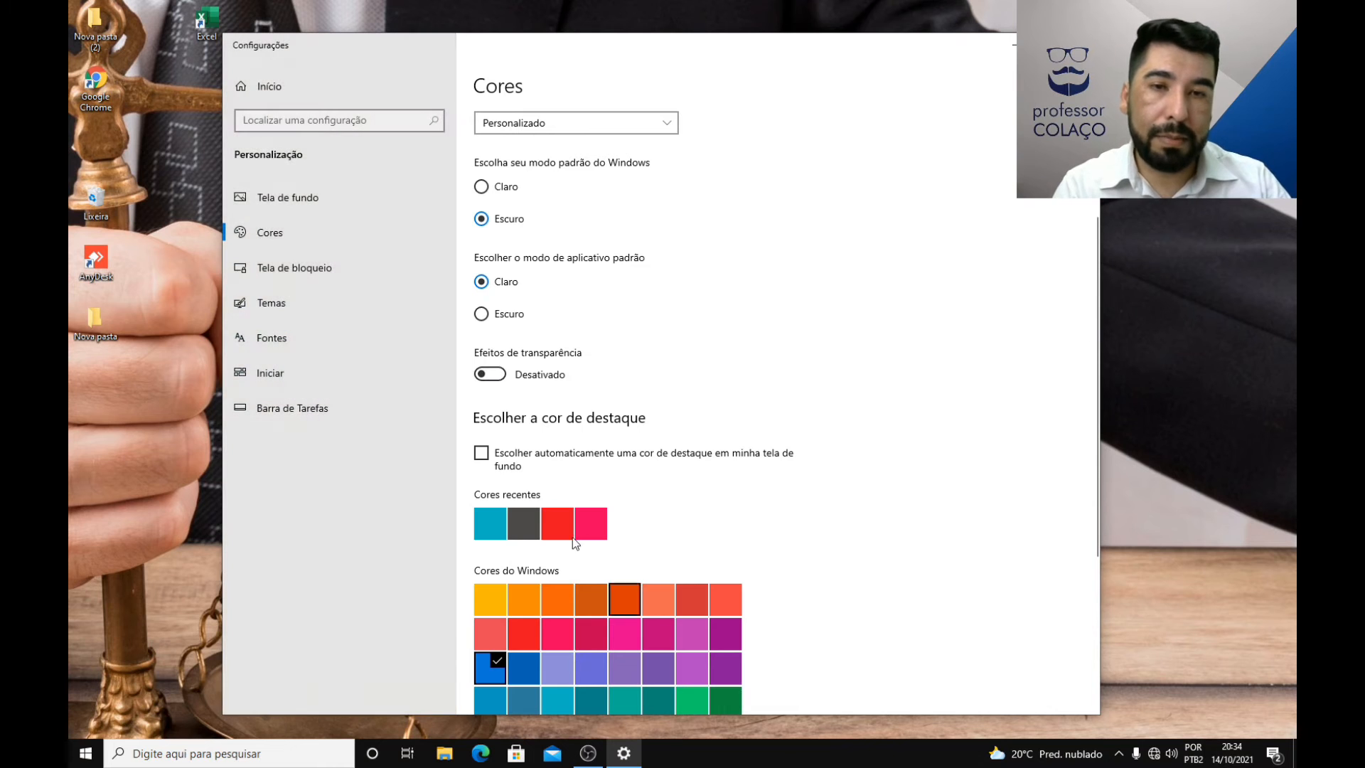
pyautogui.click(528, 386)
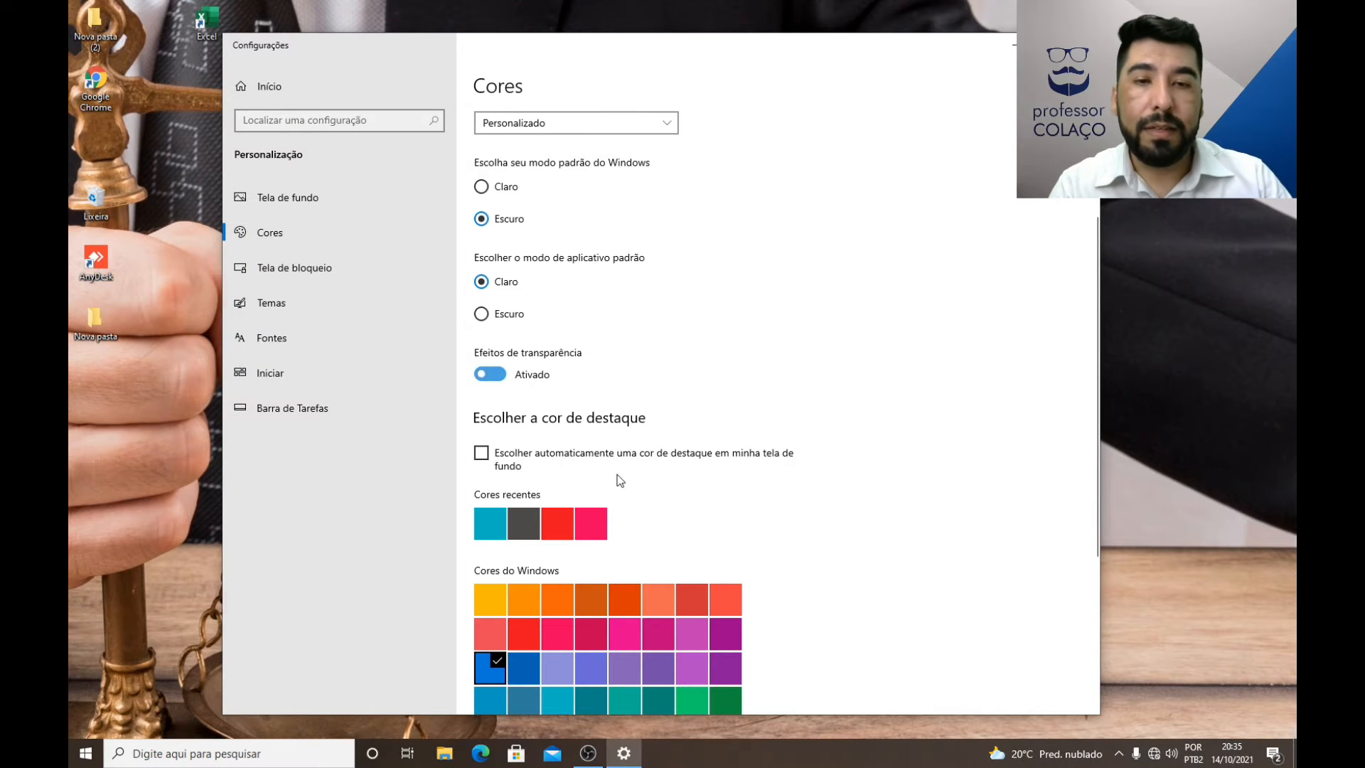
# Step: Choose the red accent color from the Windows colors and check how it looks in a File Explorer window
pyautogui.scroll(-3, 671, 386)
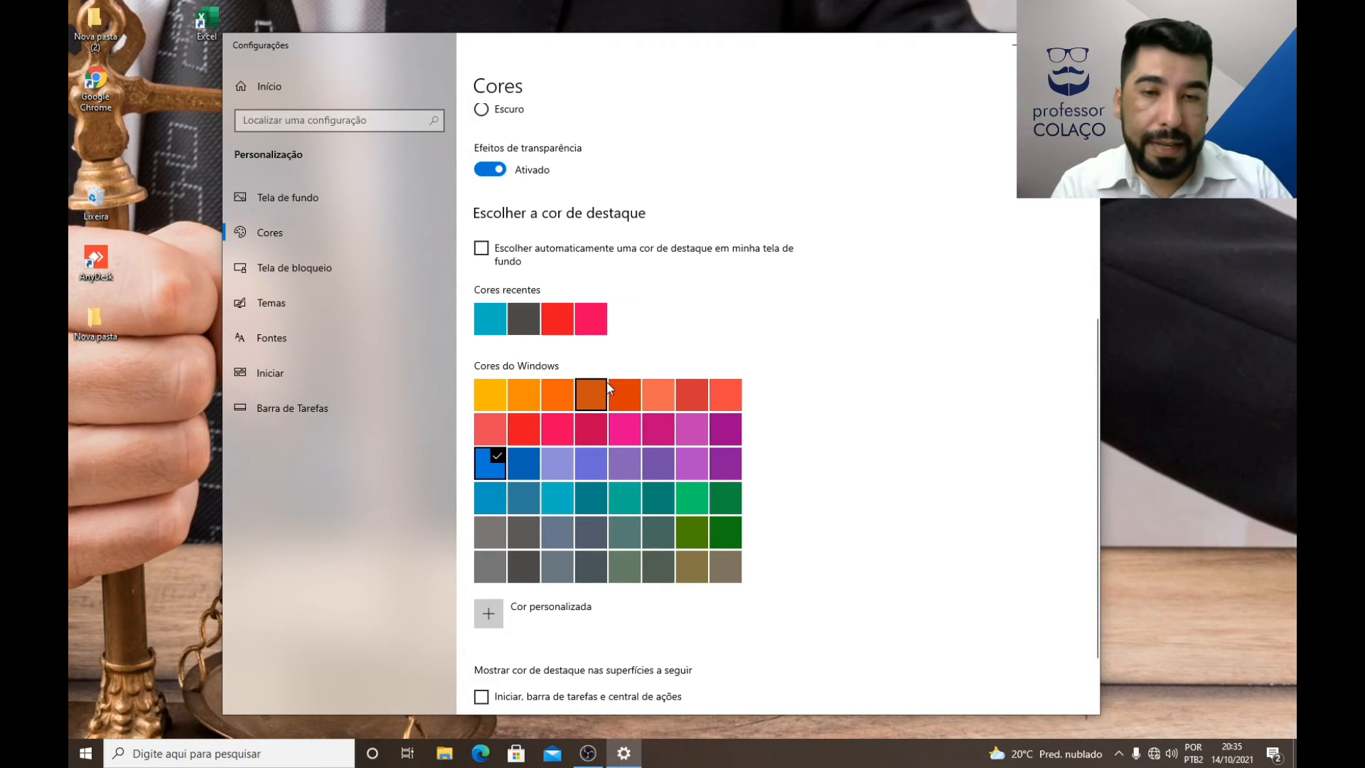
pyautogui.scroll(-1, 625, 457)
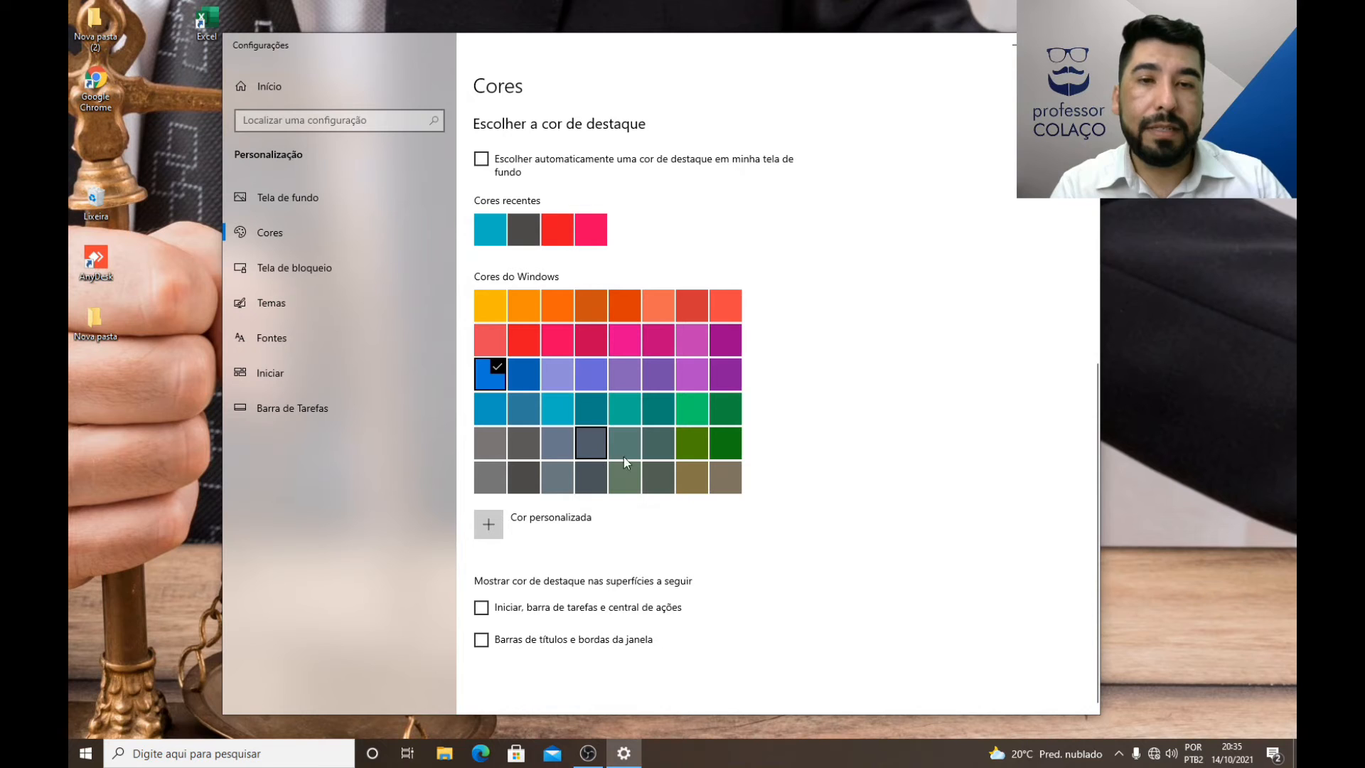
pyautogui.click(532, 349)
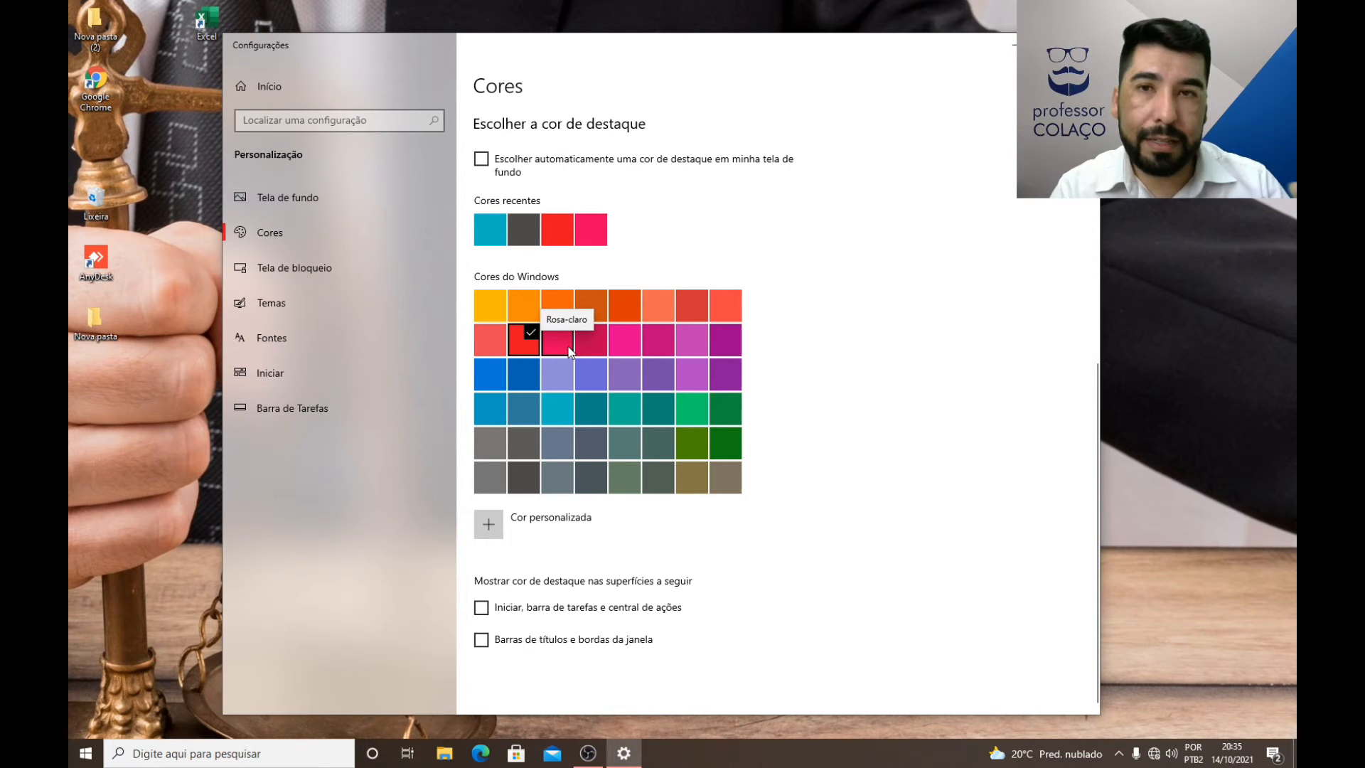
pyautogui.click(447, 754)
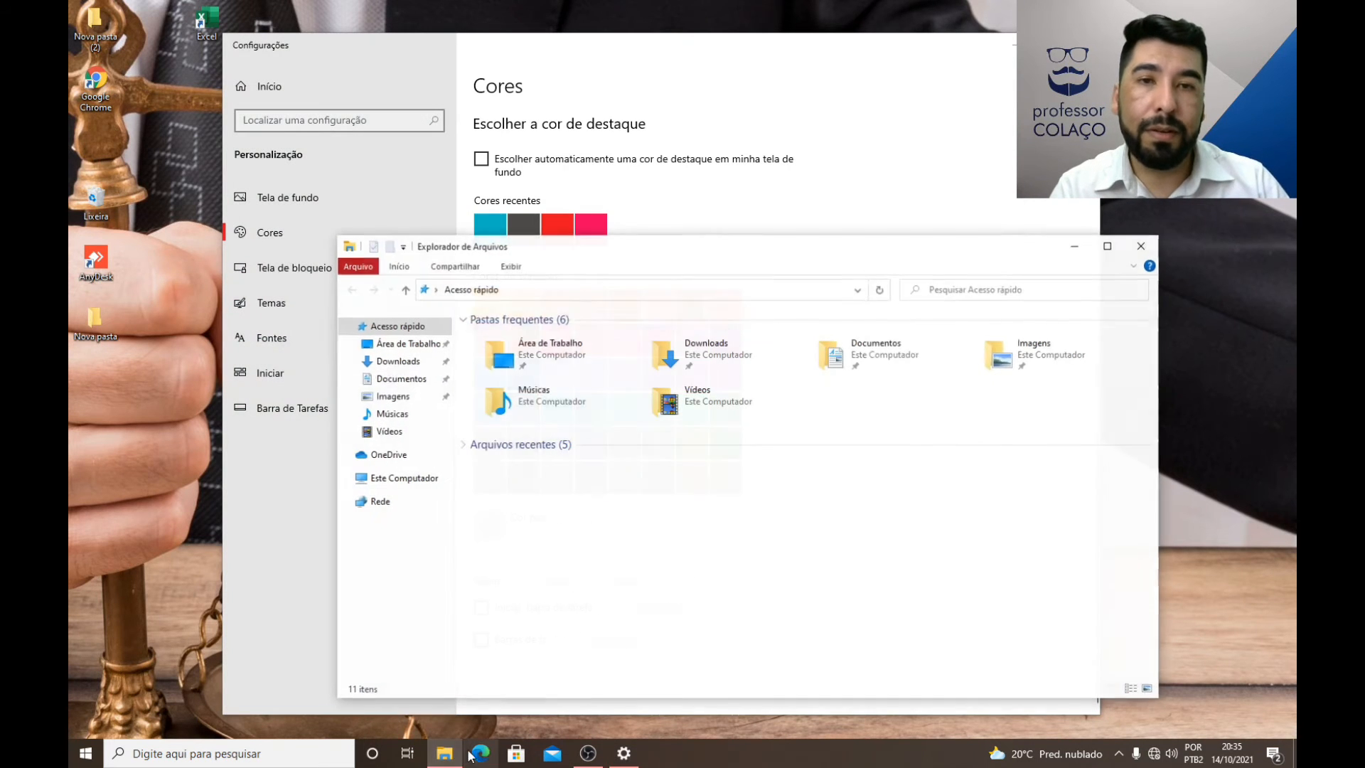
pyautogui.moveTo(699, 253); pyautogui.dragTo(676, 211)
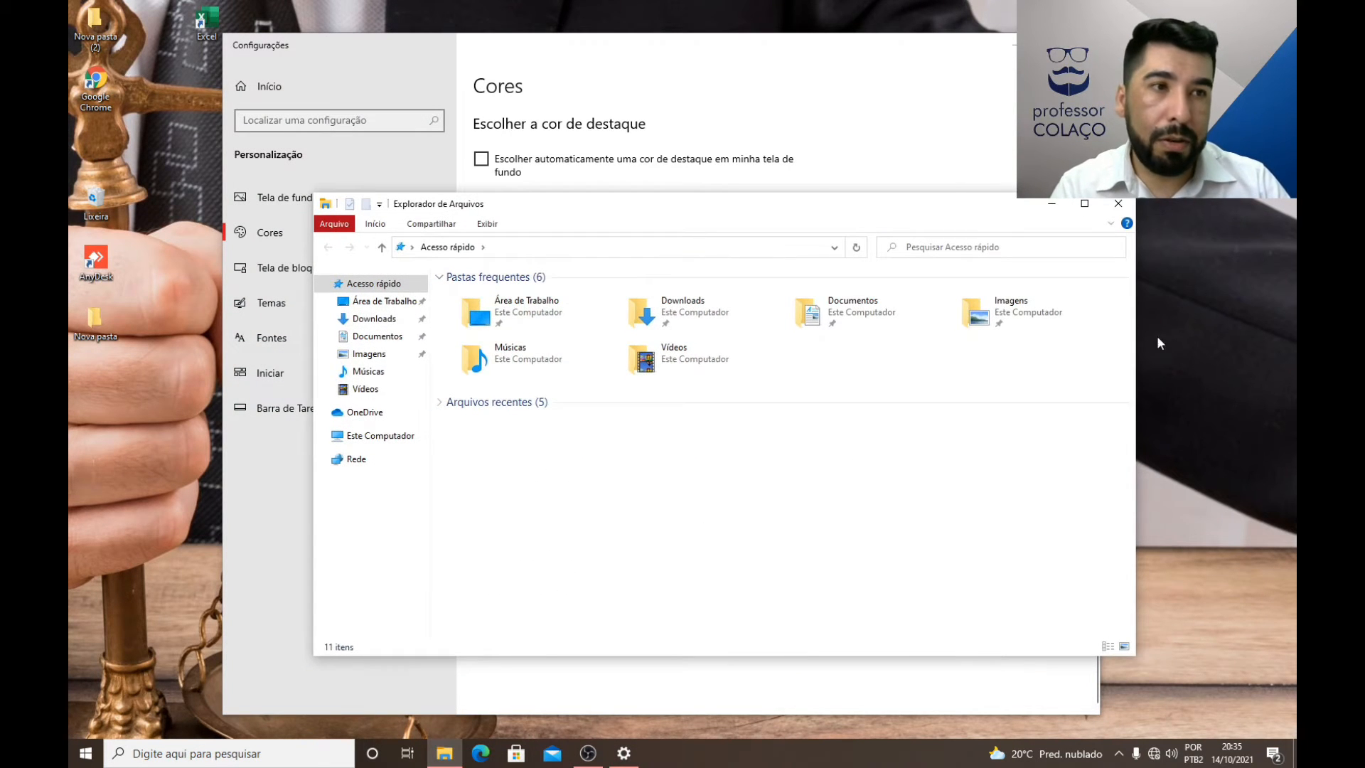
pyautogui.click(1118, 204)
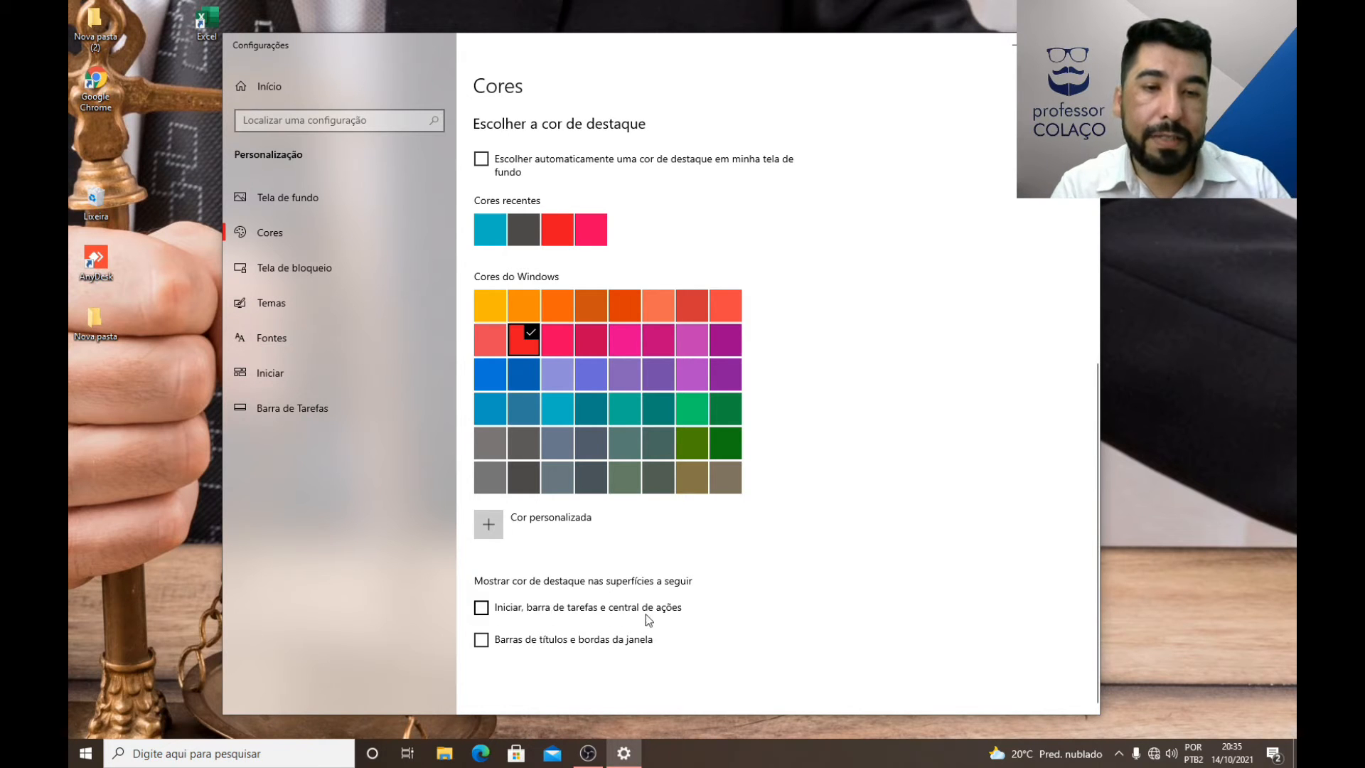
# Step: Show the accent color on Start, the taskbar and the action center, and view it in File Explorer and the Start menu
pyautogui.click(481, 610)
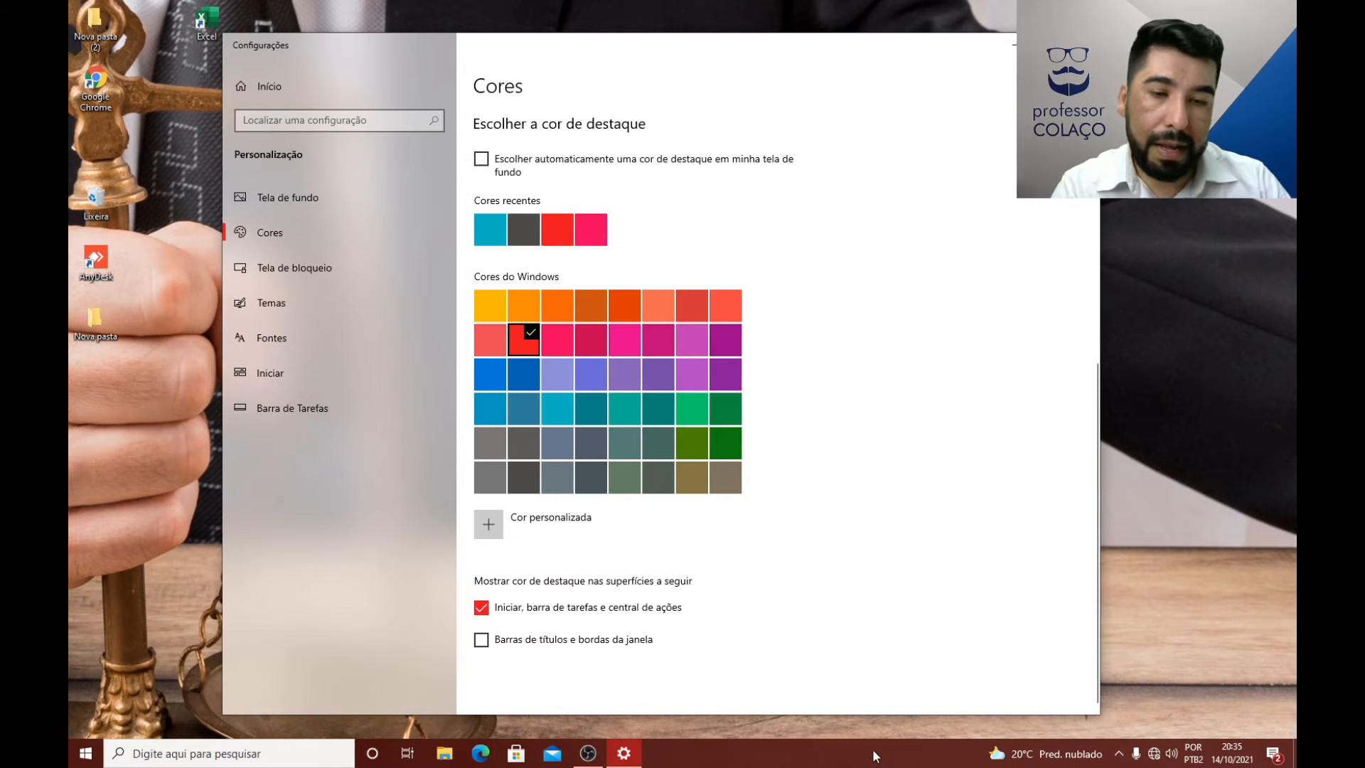
pyautogui.click(445, 754)
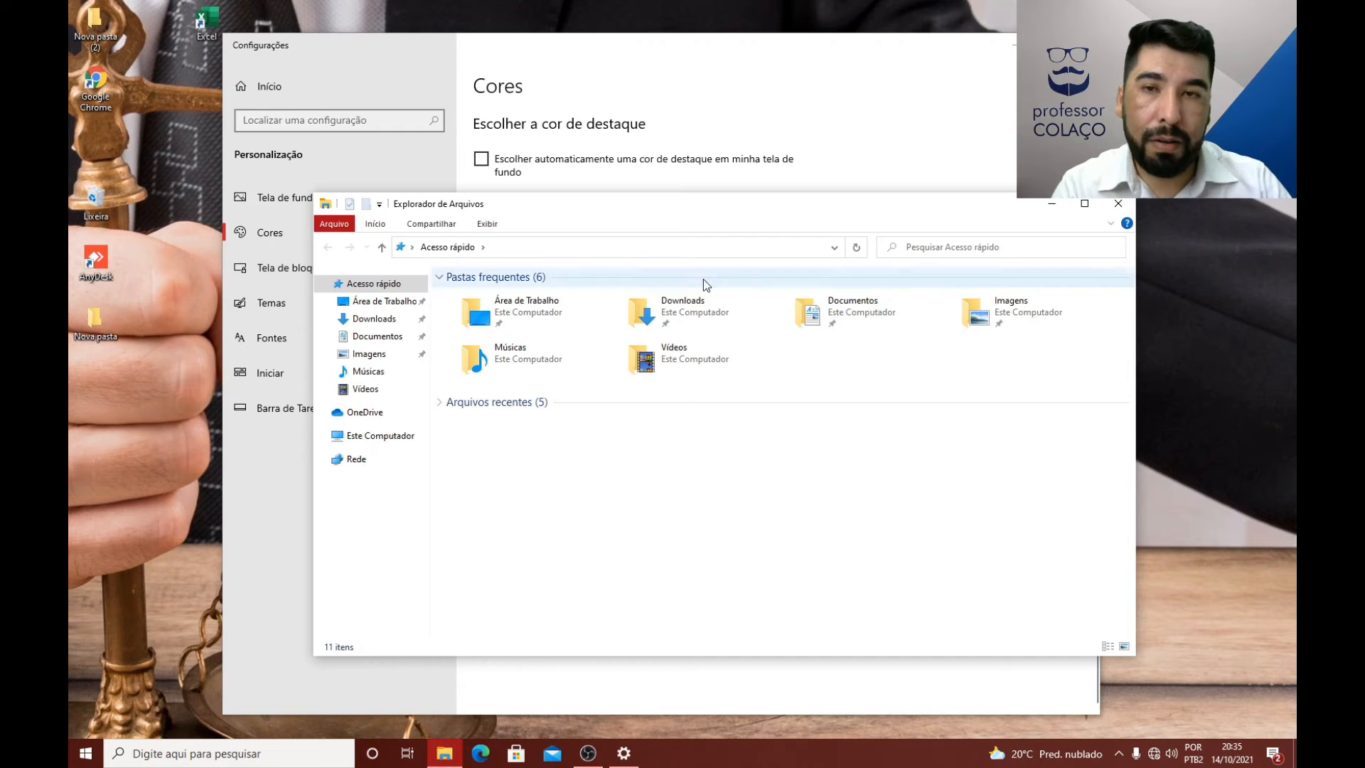
pyautogui.click(368, 225)
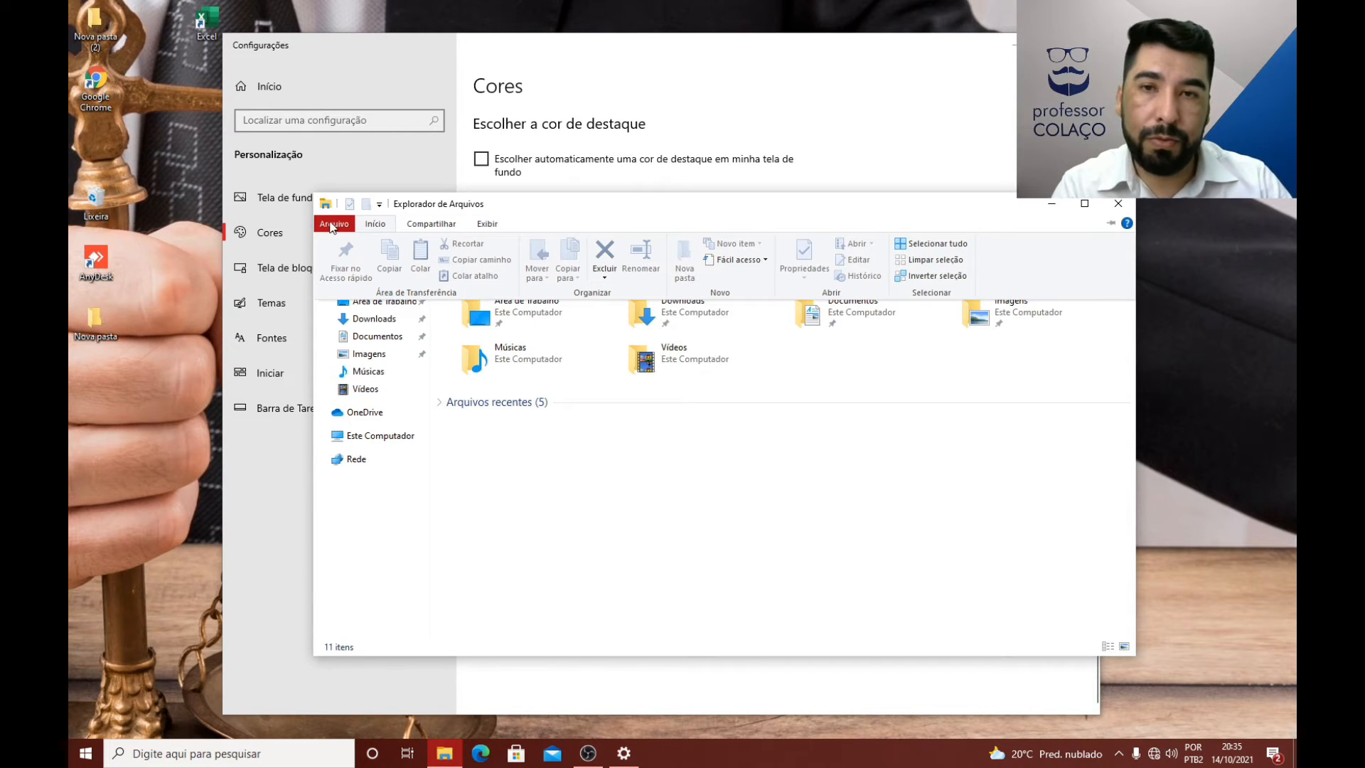
pyautogui.click(1118, 204)
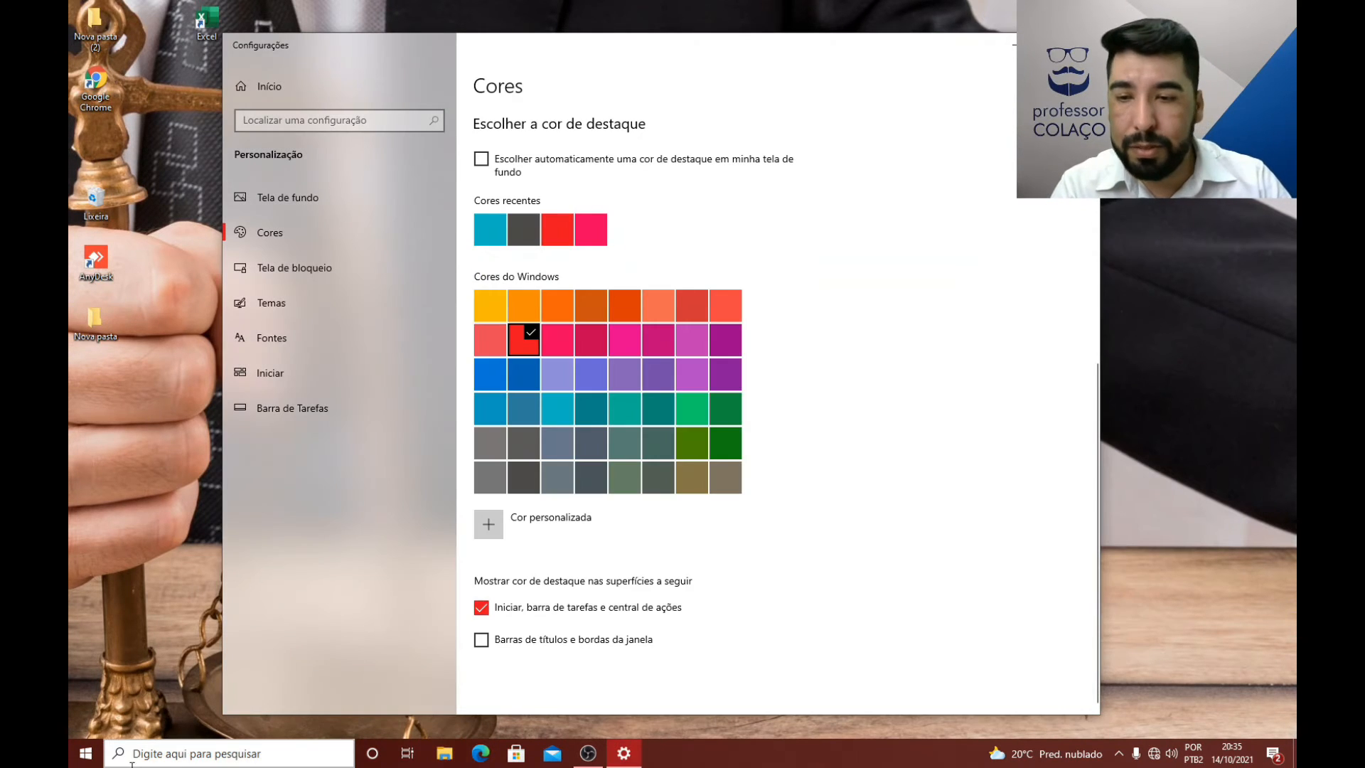
pyautogui.click(85, 753)
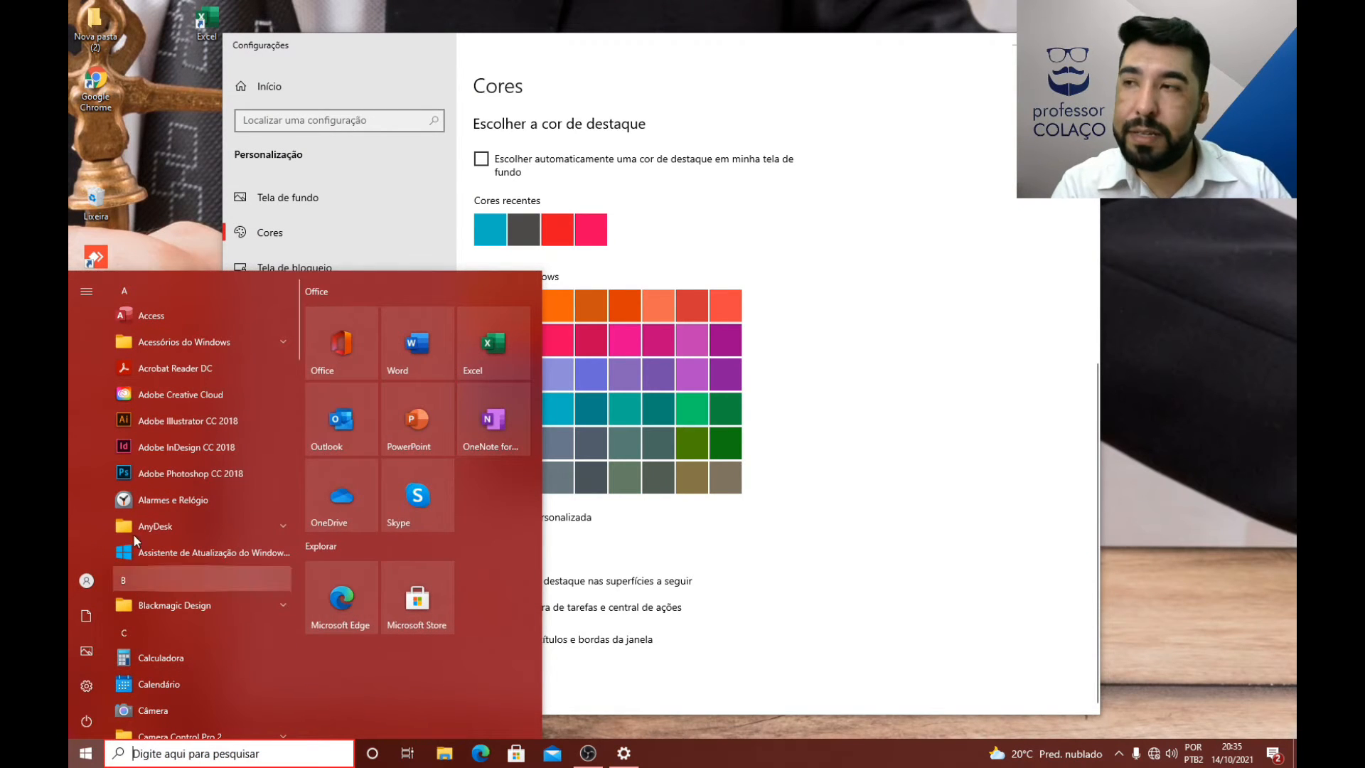
pyautogui.click(862, 533)
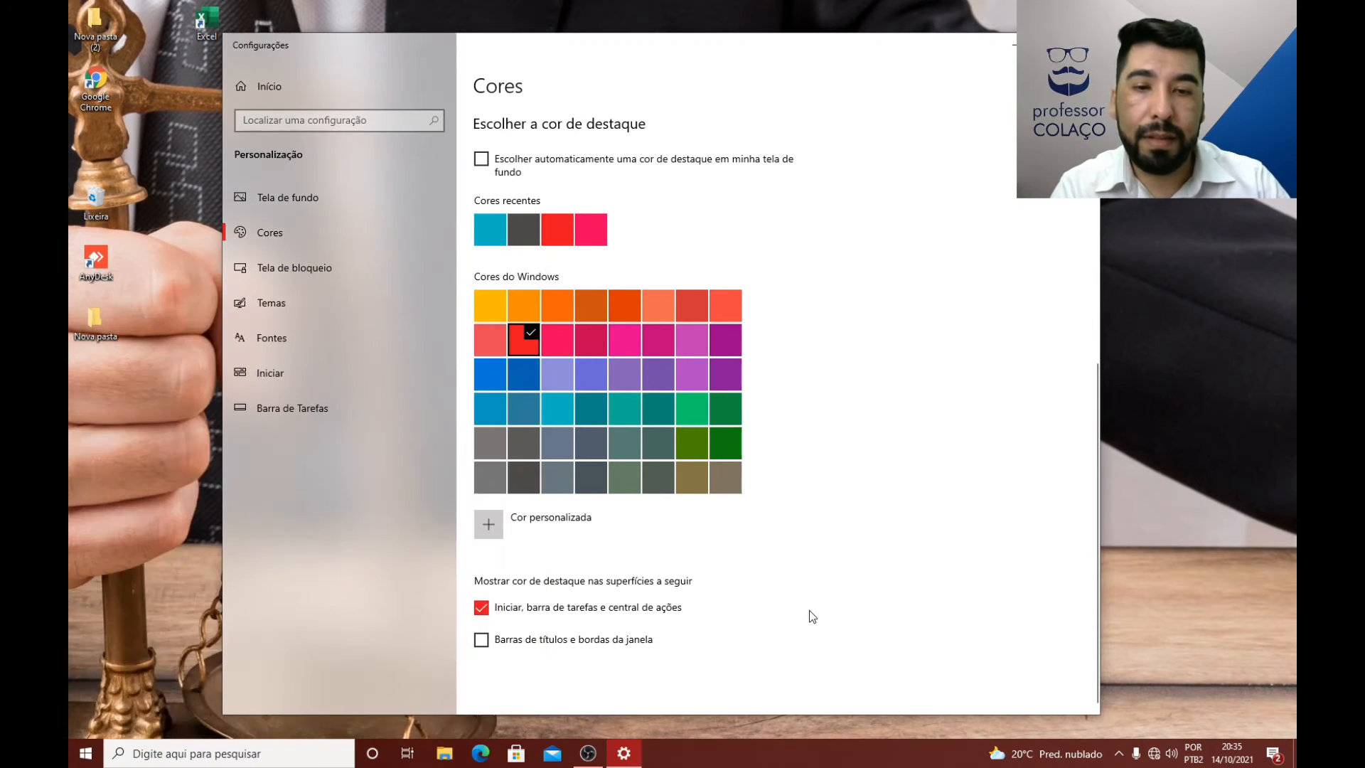
# Step: Stop showing the accent color on Start, the taskbar and the action center, and check the Start menu
pyautogui.click(481, 608)
pyautogui.click(86, 753)
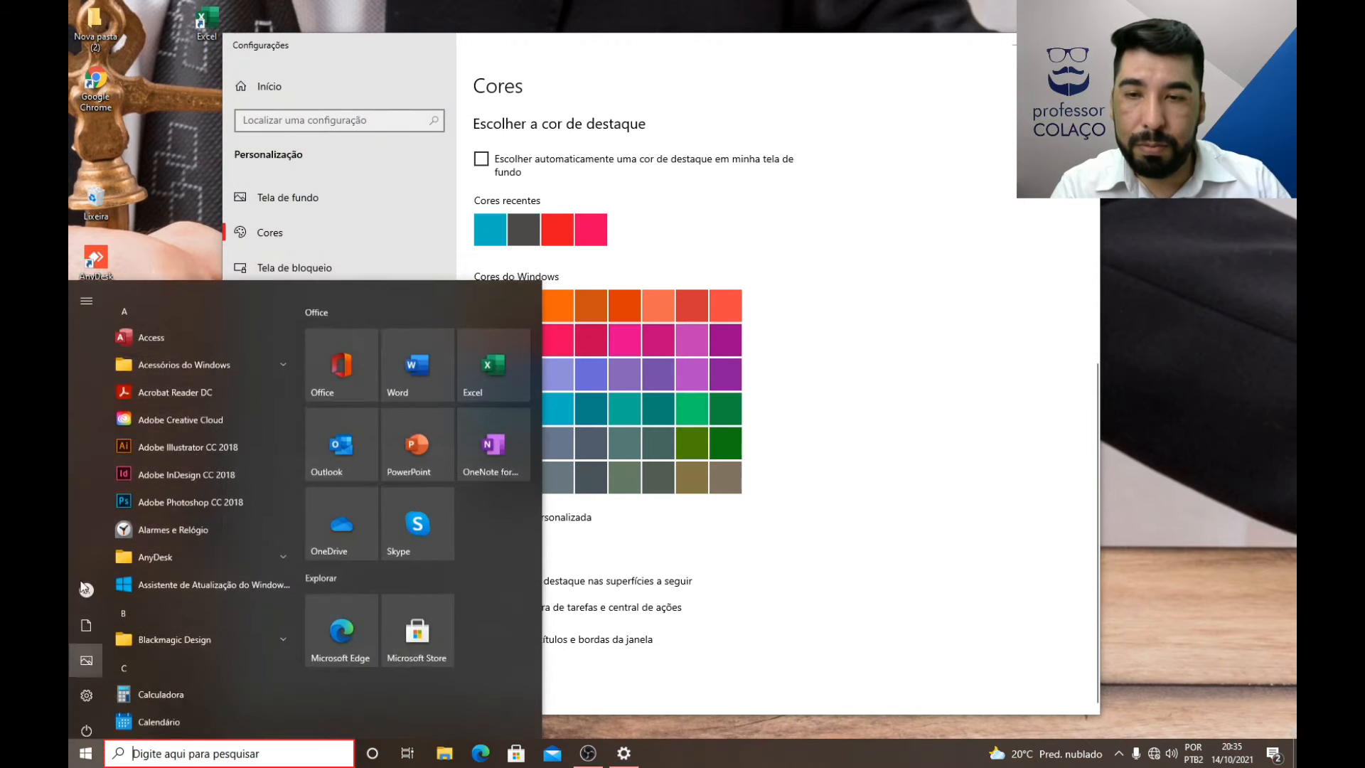
pyautogui.click(737, 568)
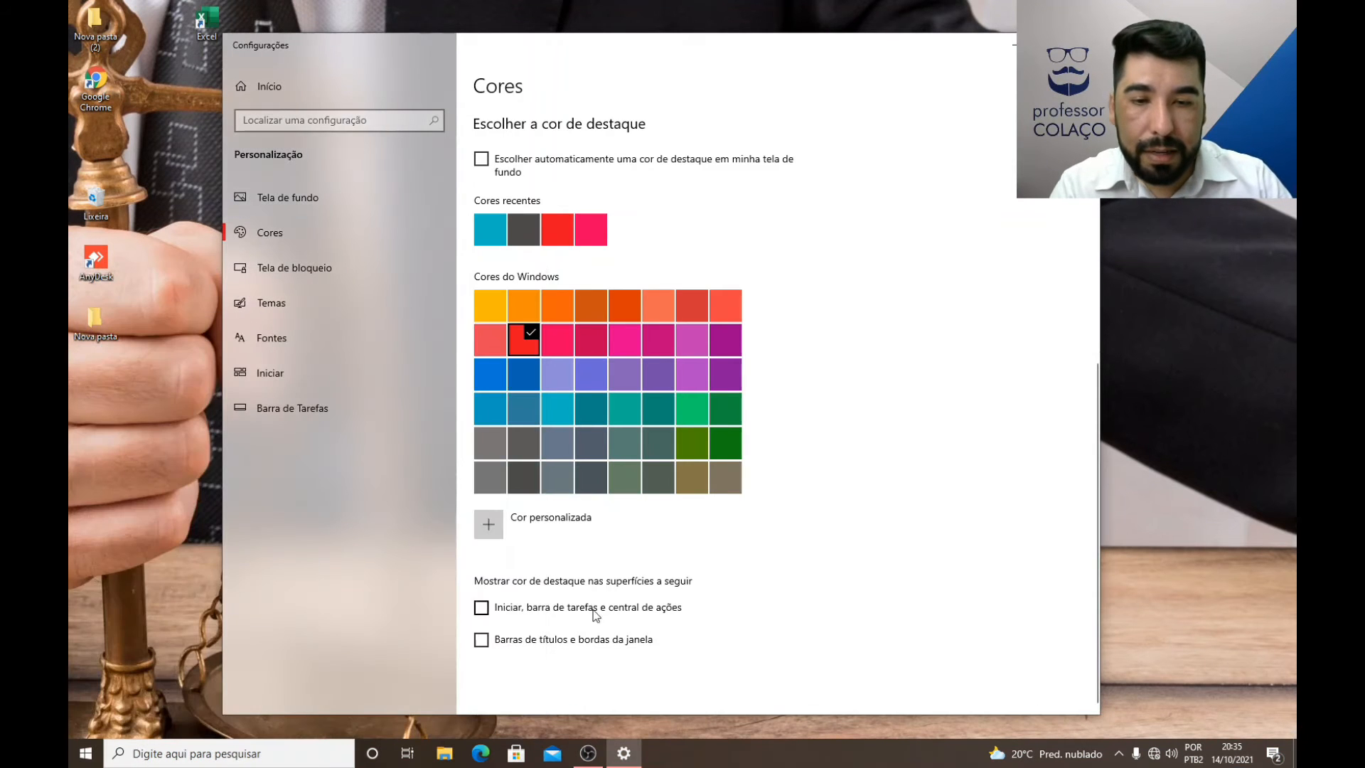
# Step: Show the accent color on title bars and window borders, and check it in the Start menu and File Explorer
pyautogui.click(482, 640)
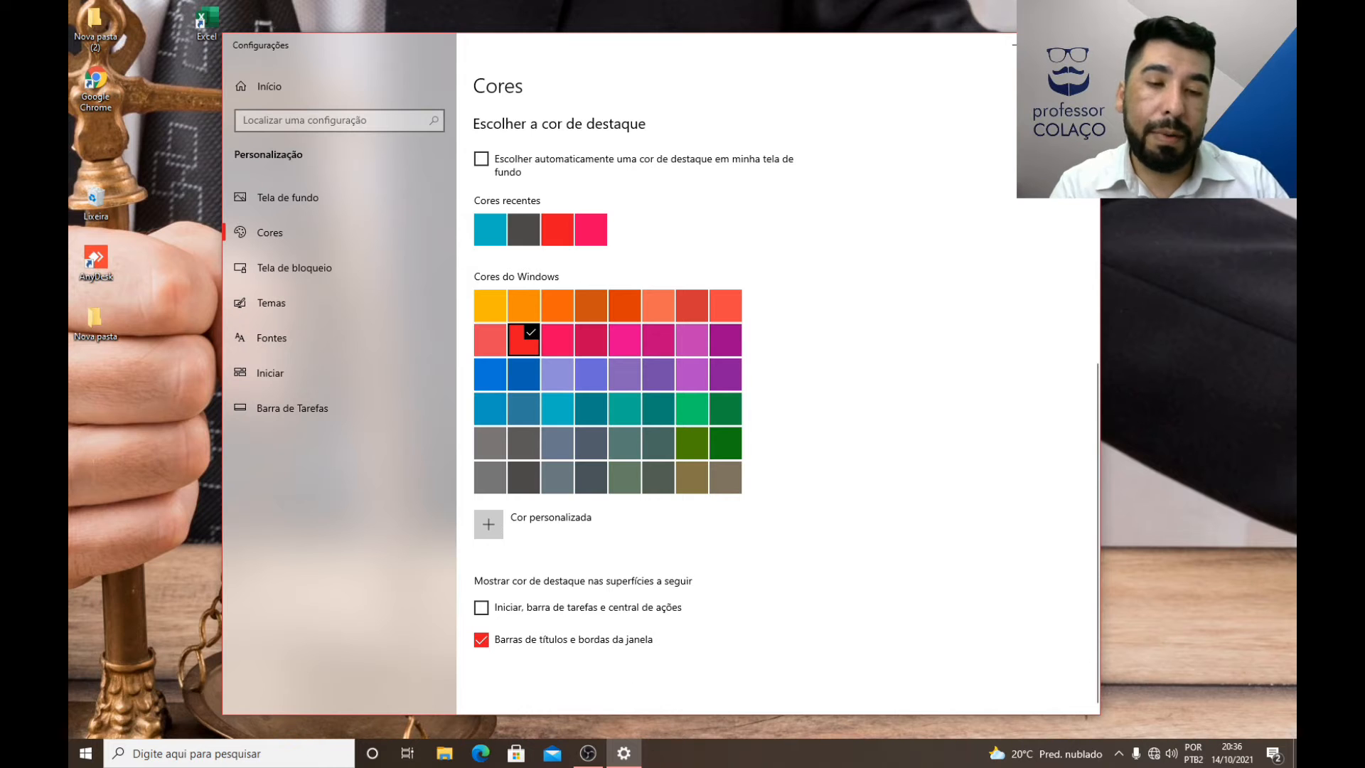
pyautogui.click(85, 753)
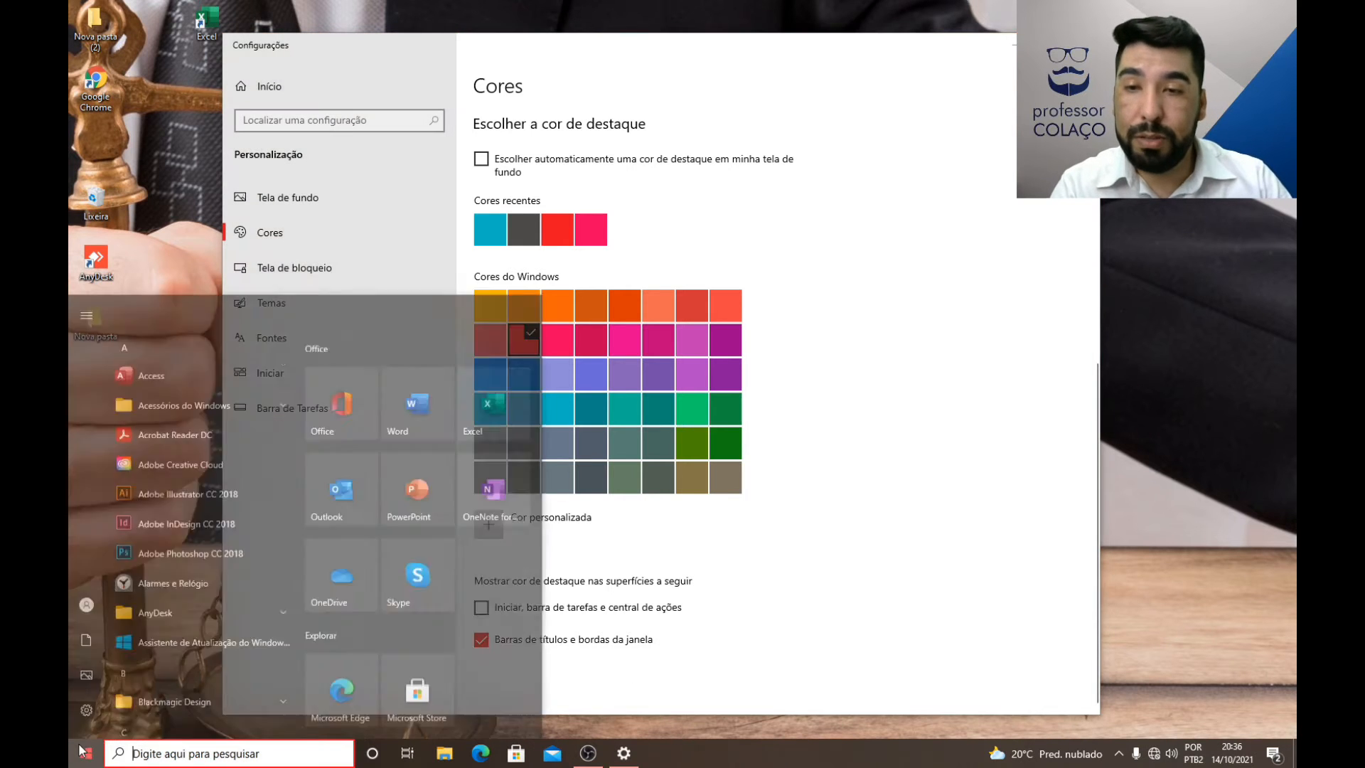
pyautogui.click(776, 591)
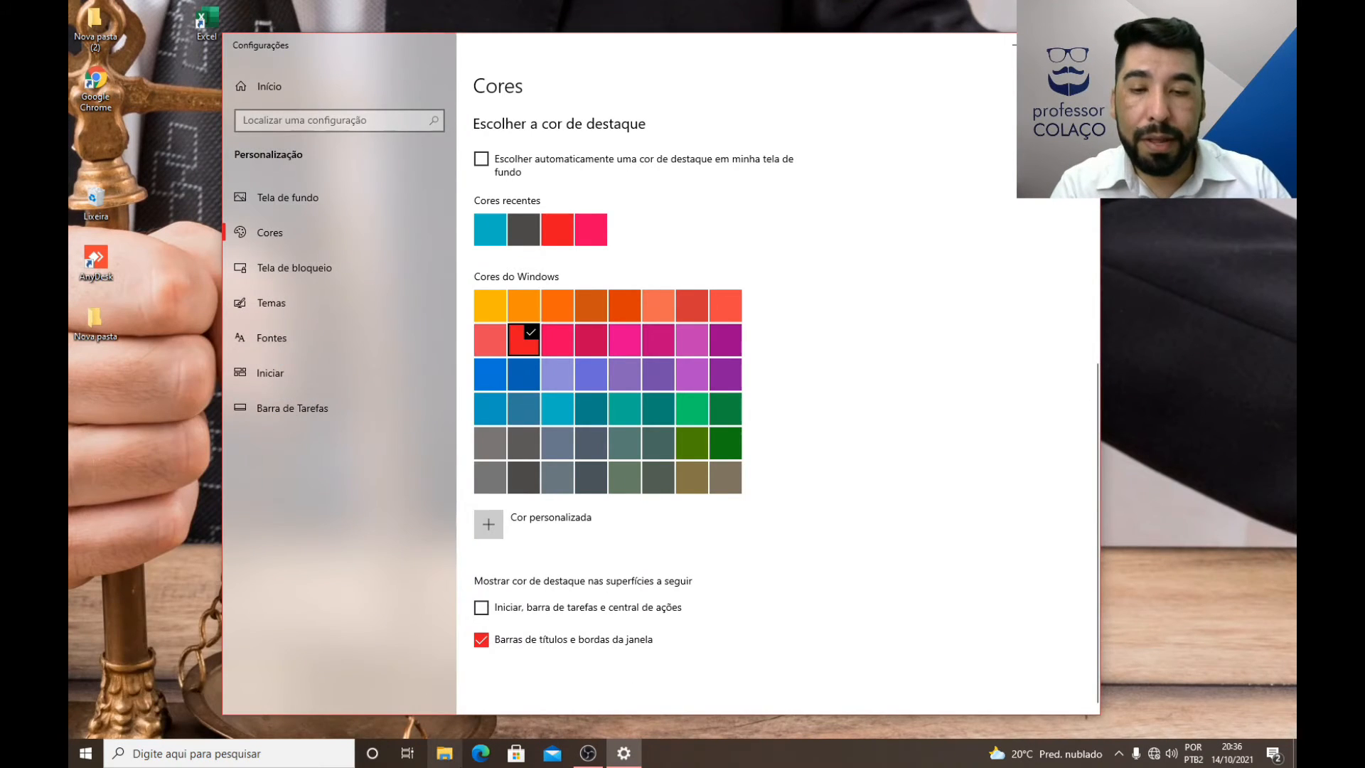
pyautogui.click(444, 753)
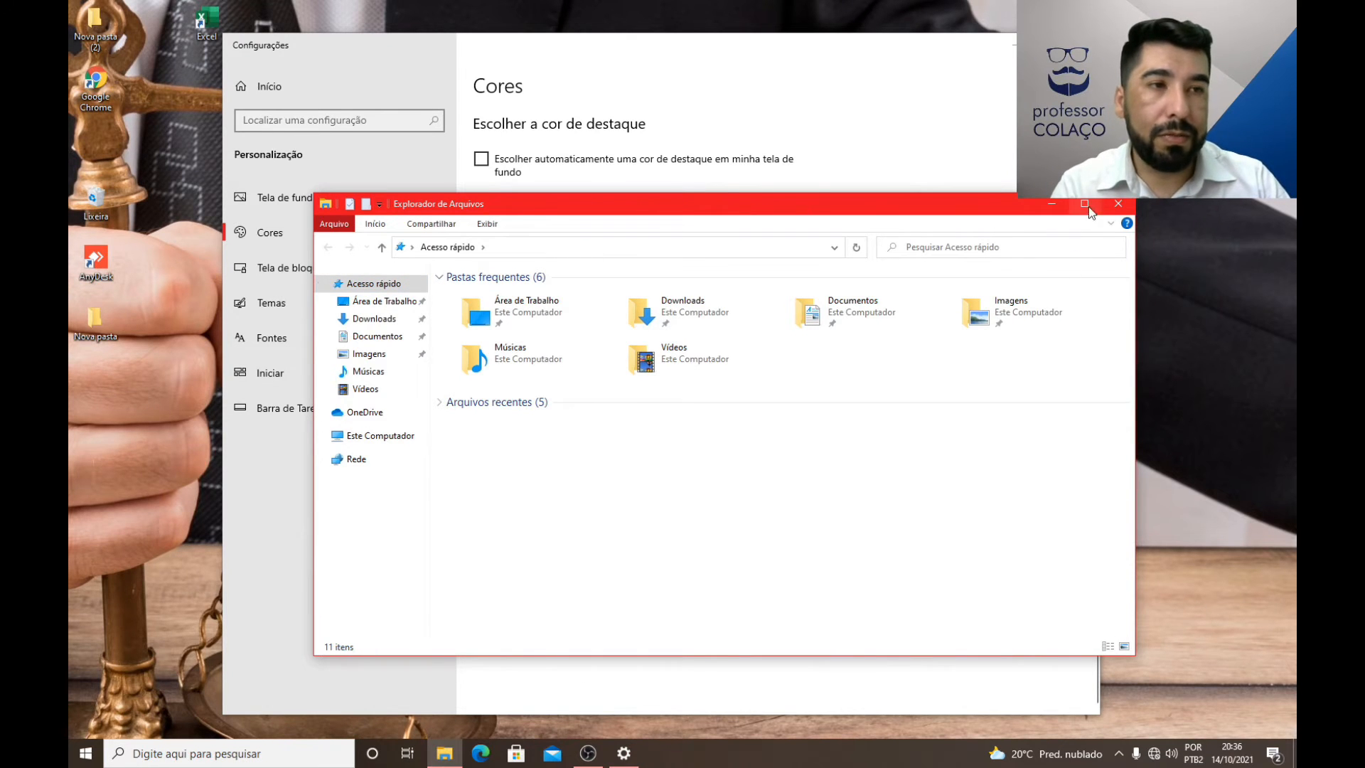
# Step: Add the accent color to Start, the taskbar and the action center again, and check it in the Start menu and File Explorer
pyautogui.click(1119, 204)
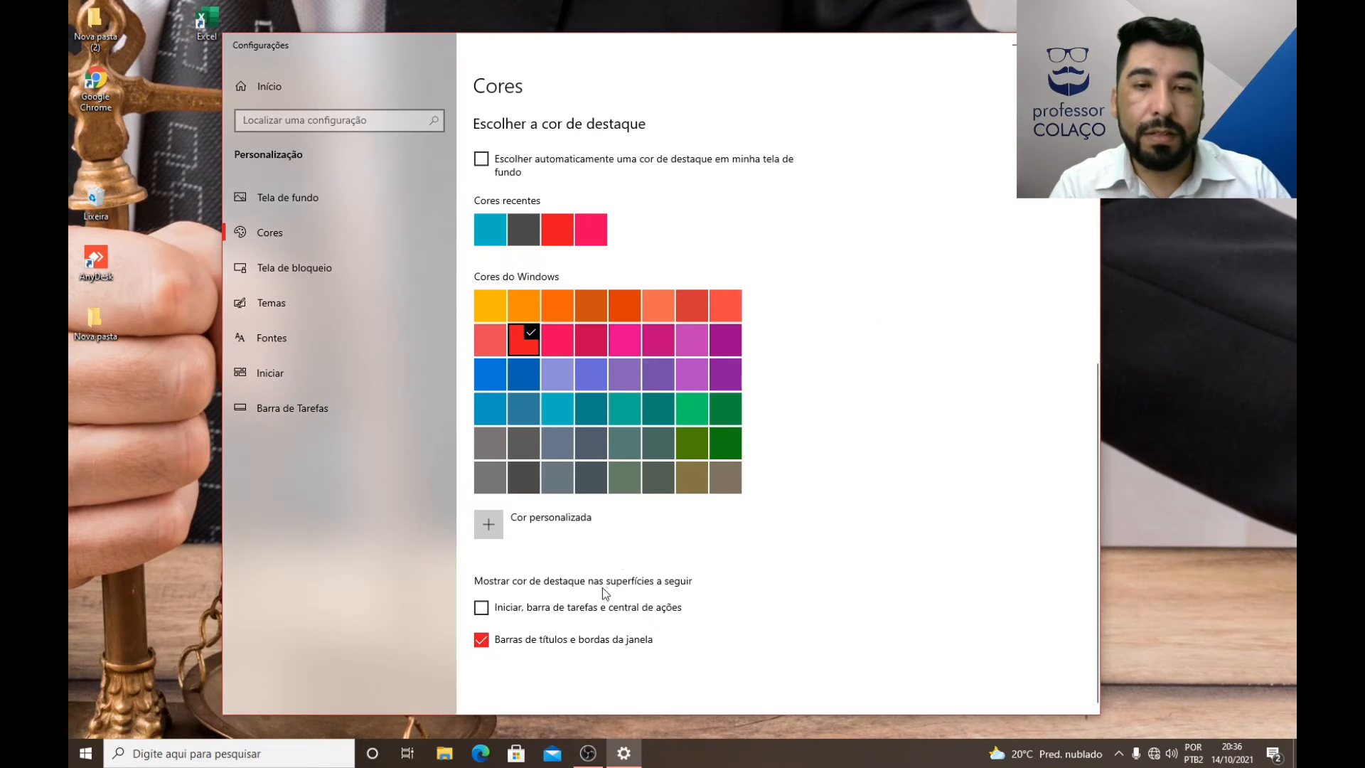
pyautogui.click(482, 610)
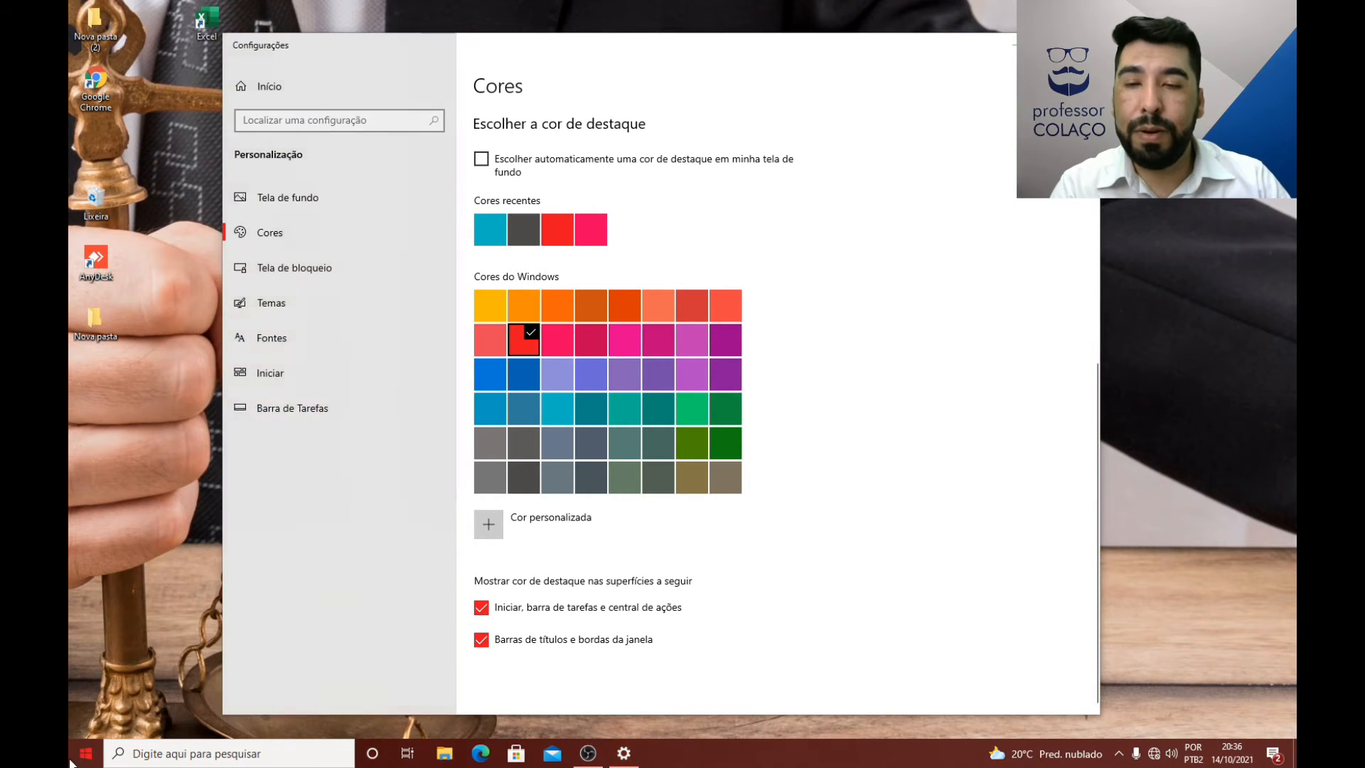
pyautogui.click(71, 762)
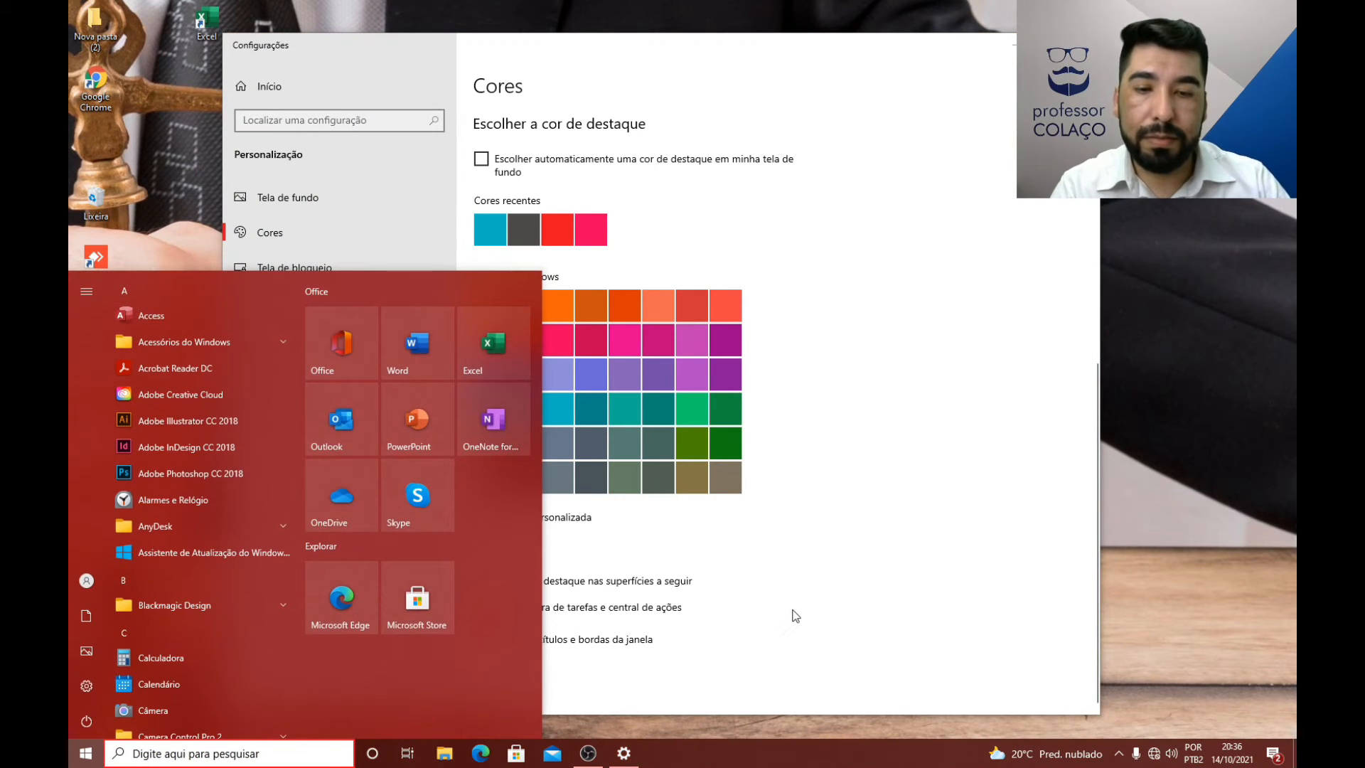
pyautogui.click(444, 753)
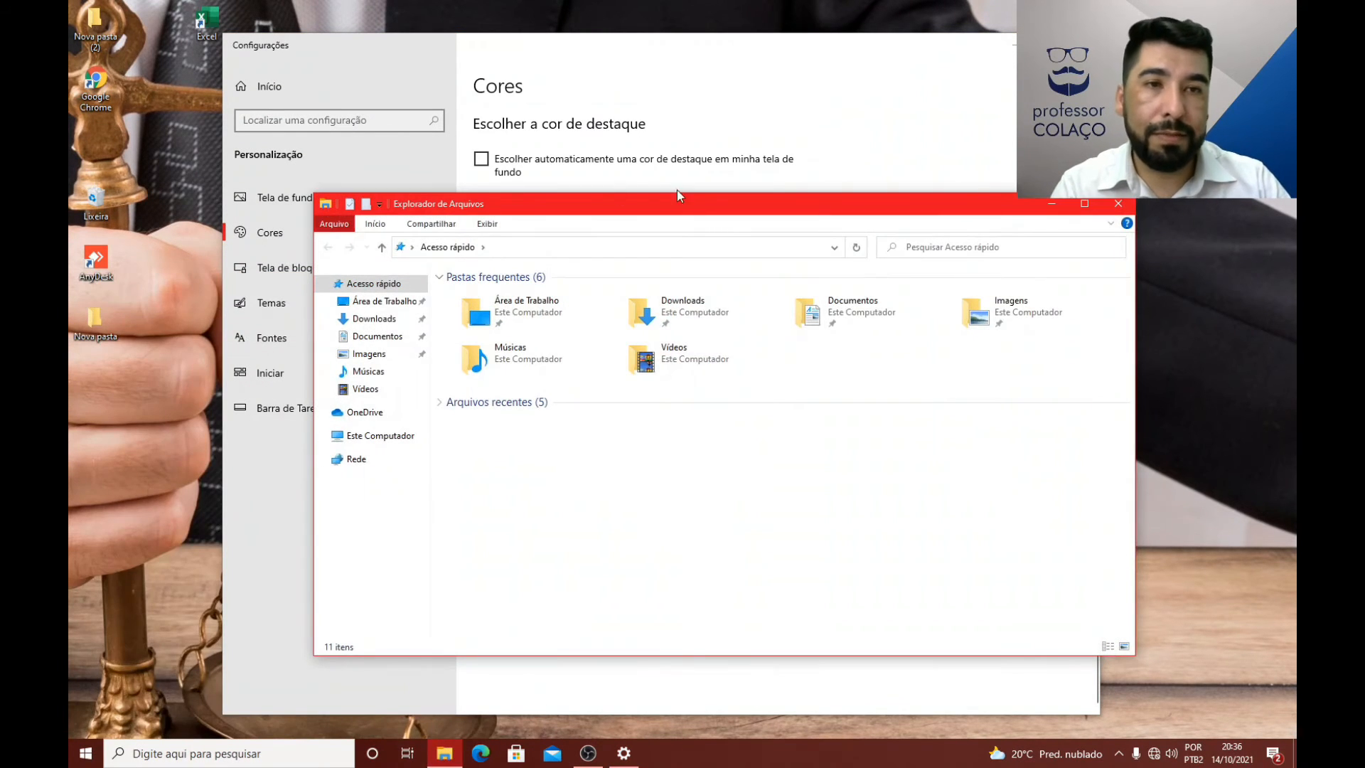
pyautogui.click(1119, 204)
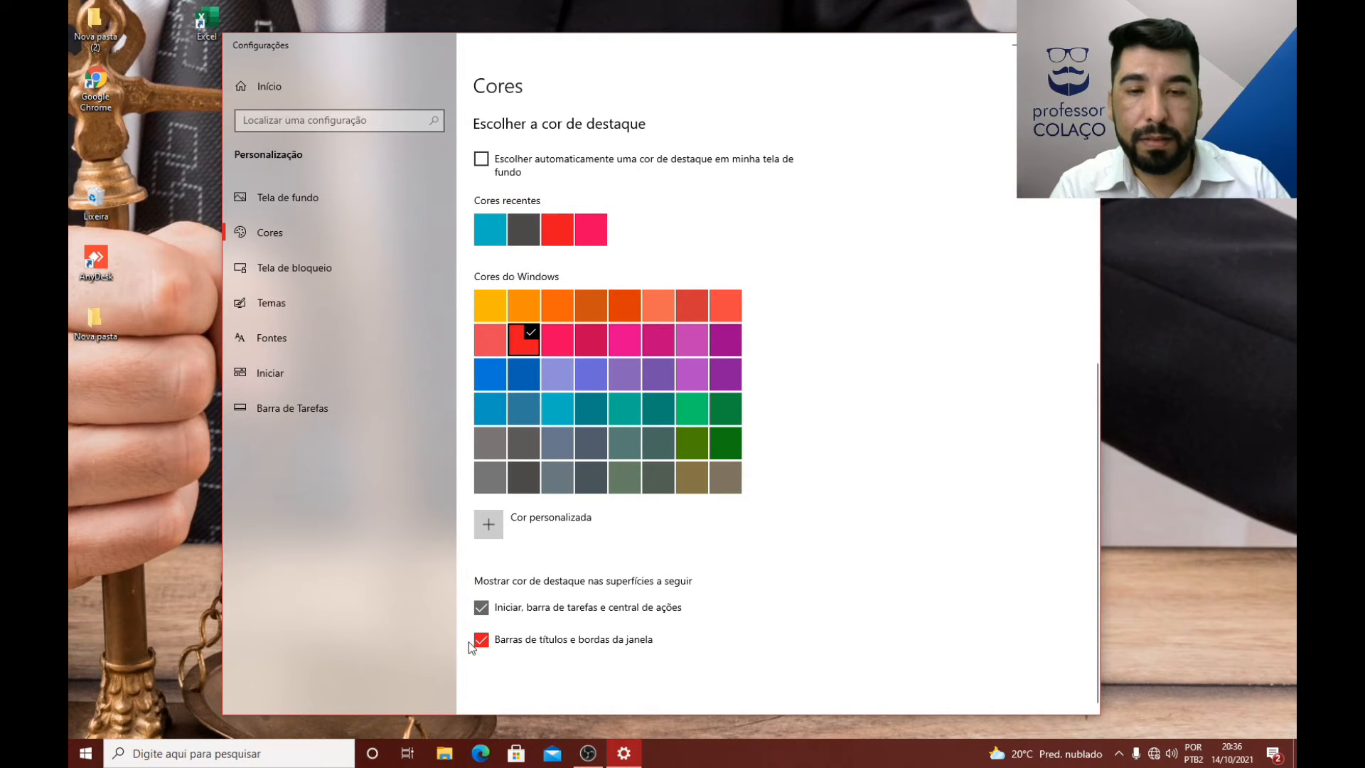
pyautogui.click(480, 642)
pyautogui.click(482, 607)
pyautogui.click(482, 640)
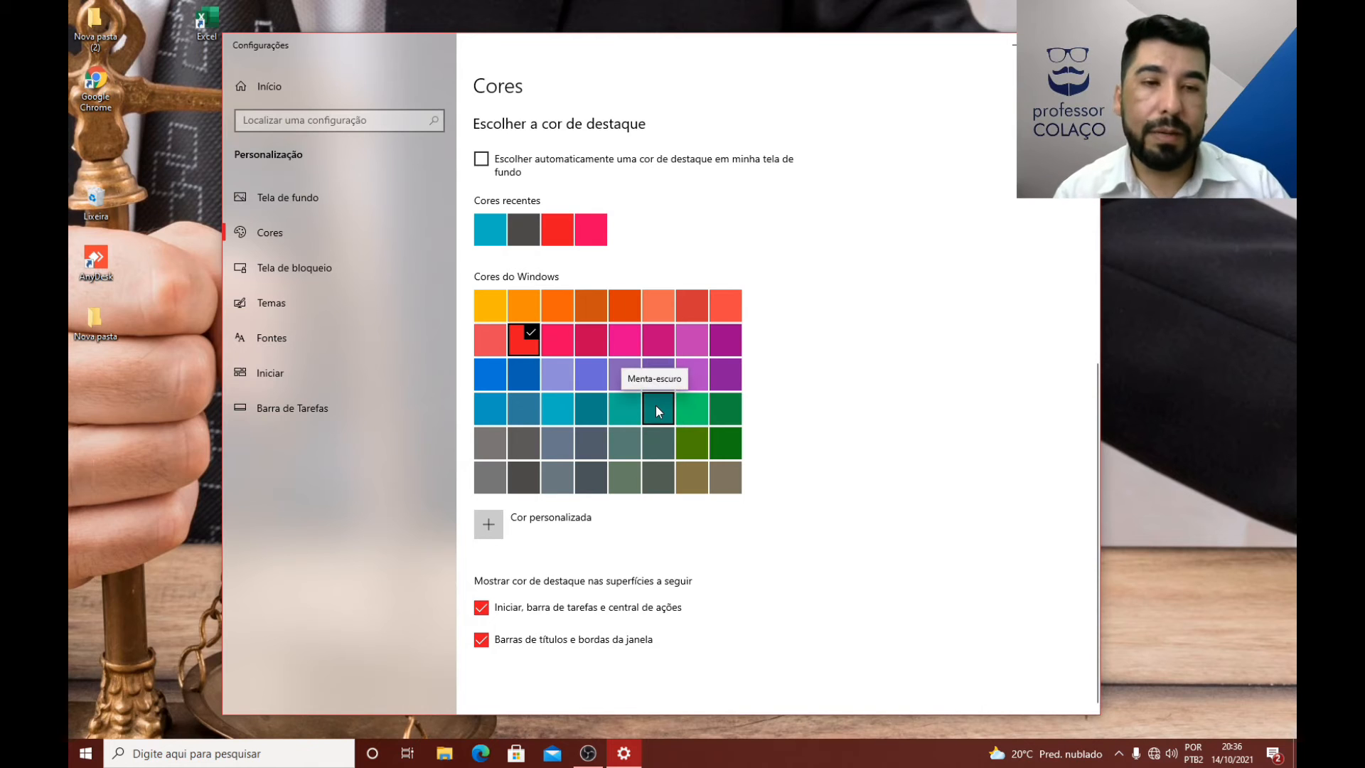
# Step: Review the preview on the Cores page and open the Tela de bloqueio settings
pyautogui.scroll(6, 745, 317)
pyautogui.scroll(-6, 647, 390)
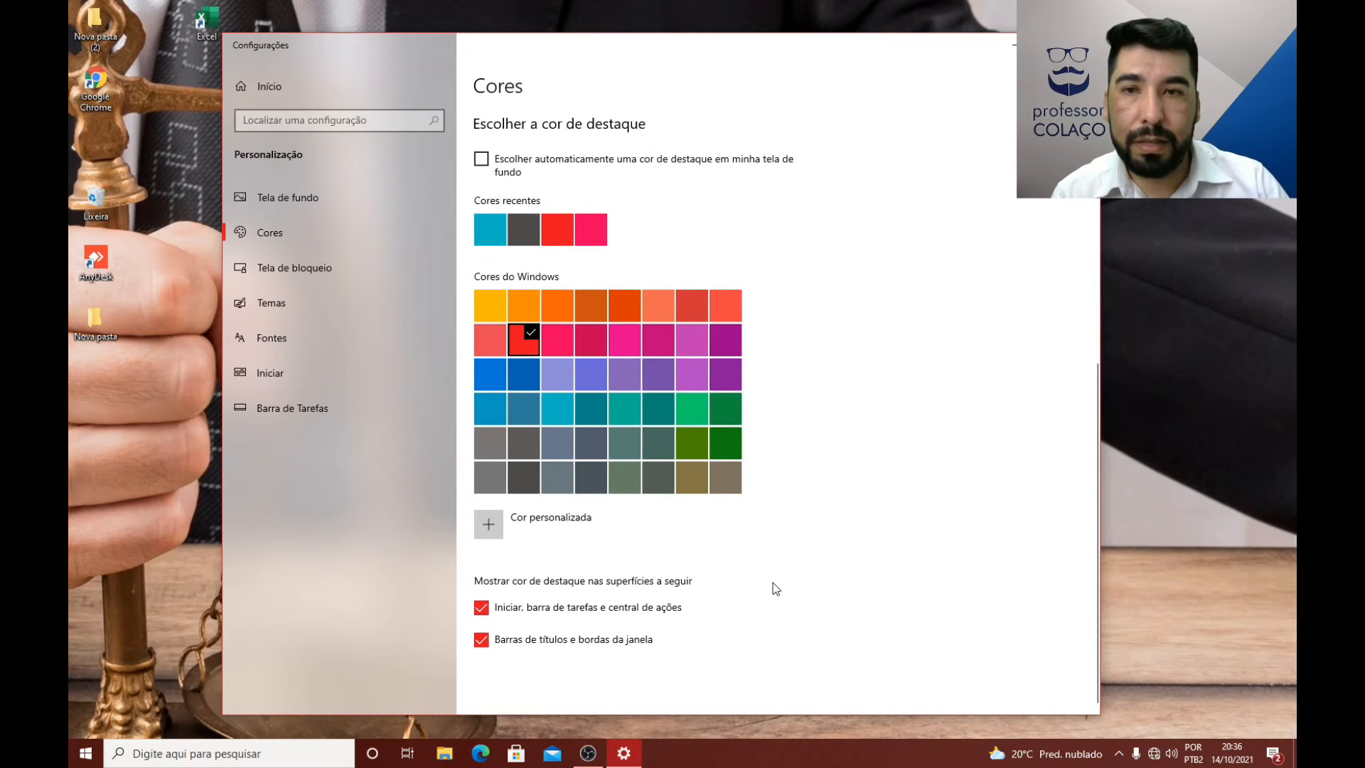
pyautogui.scroll(6, 695, 278)
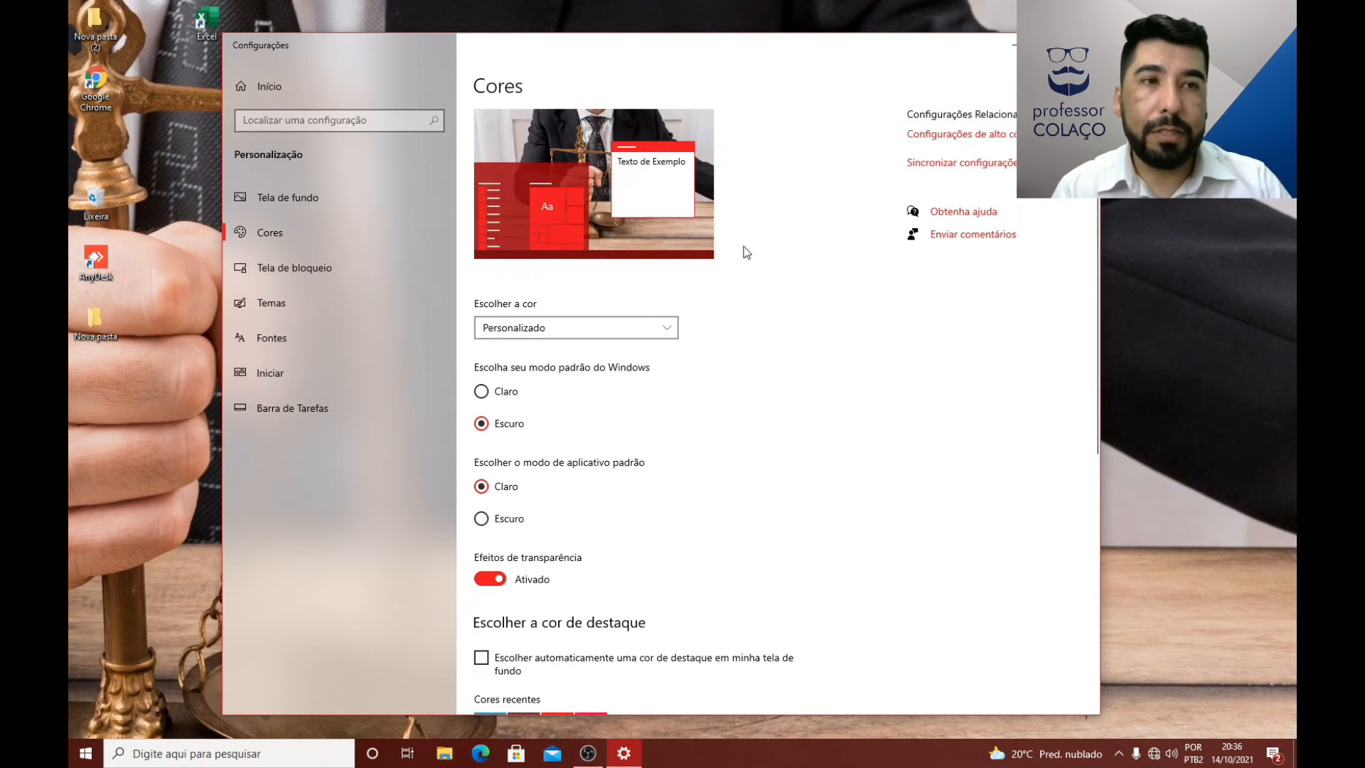
pyautogui.click(310, 270)
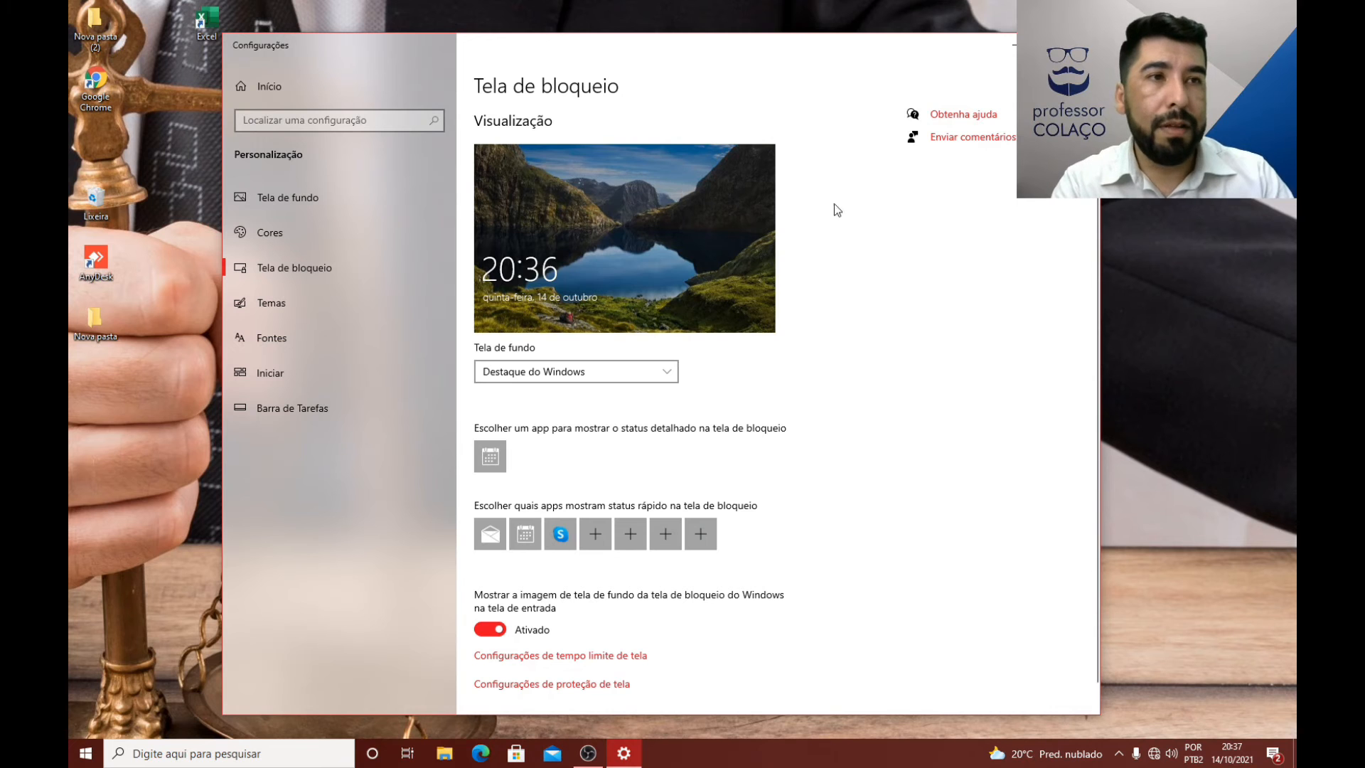
# Step: Lock the computer to view its lock screen, and return to the desktop
pyautogui.click(1009, 44)
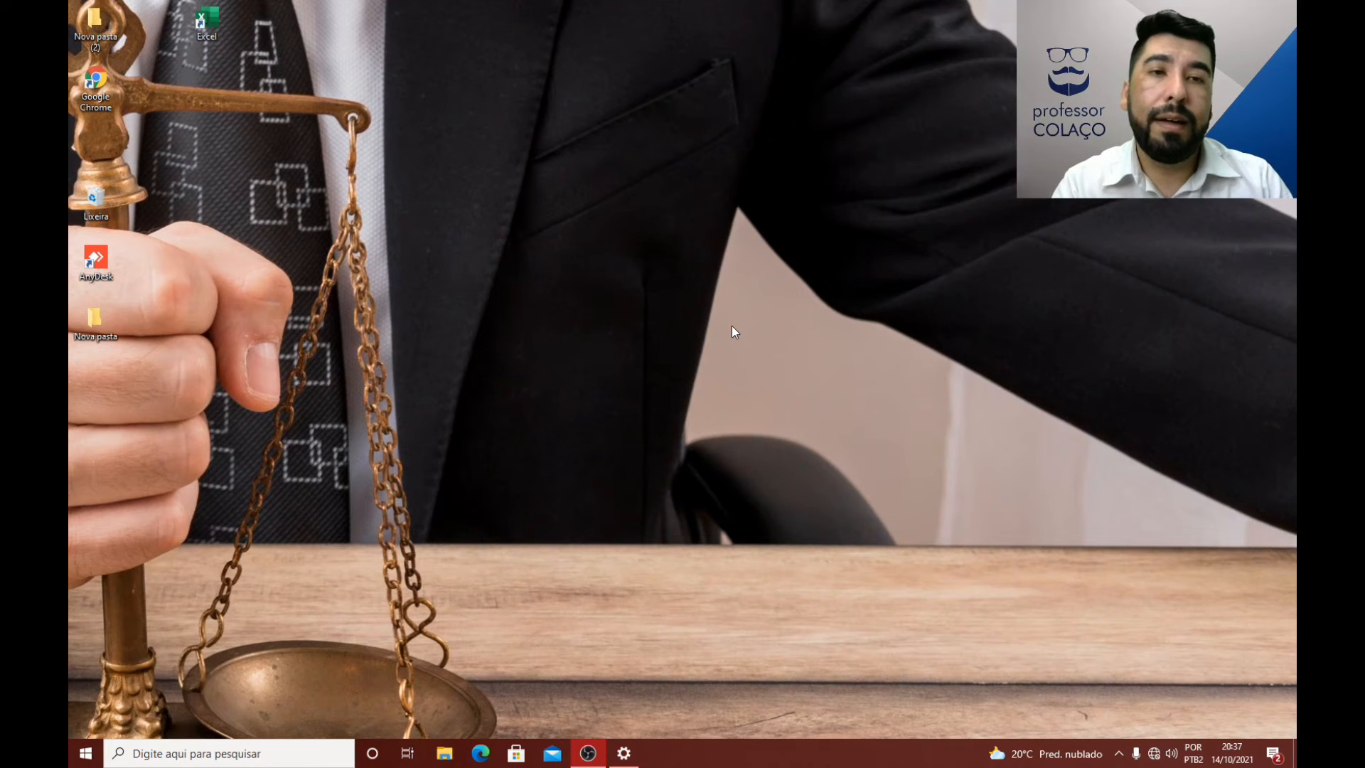
pyautogui.click(82, 754)
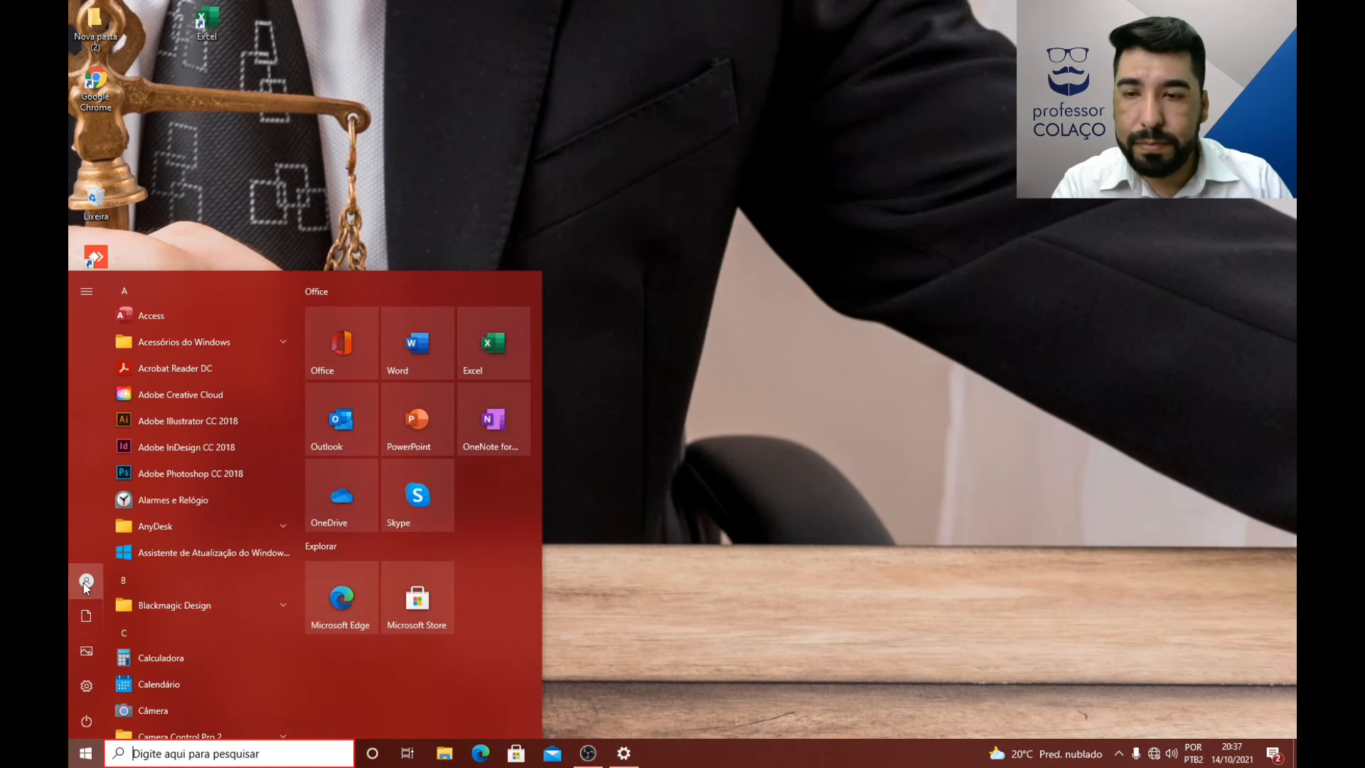
pyautogui.click(85, 584)
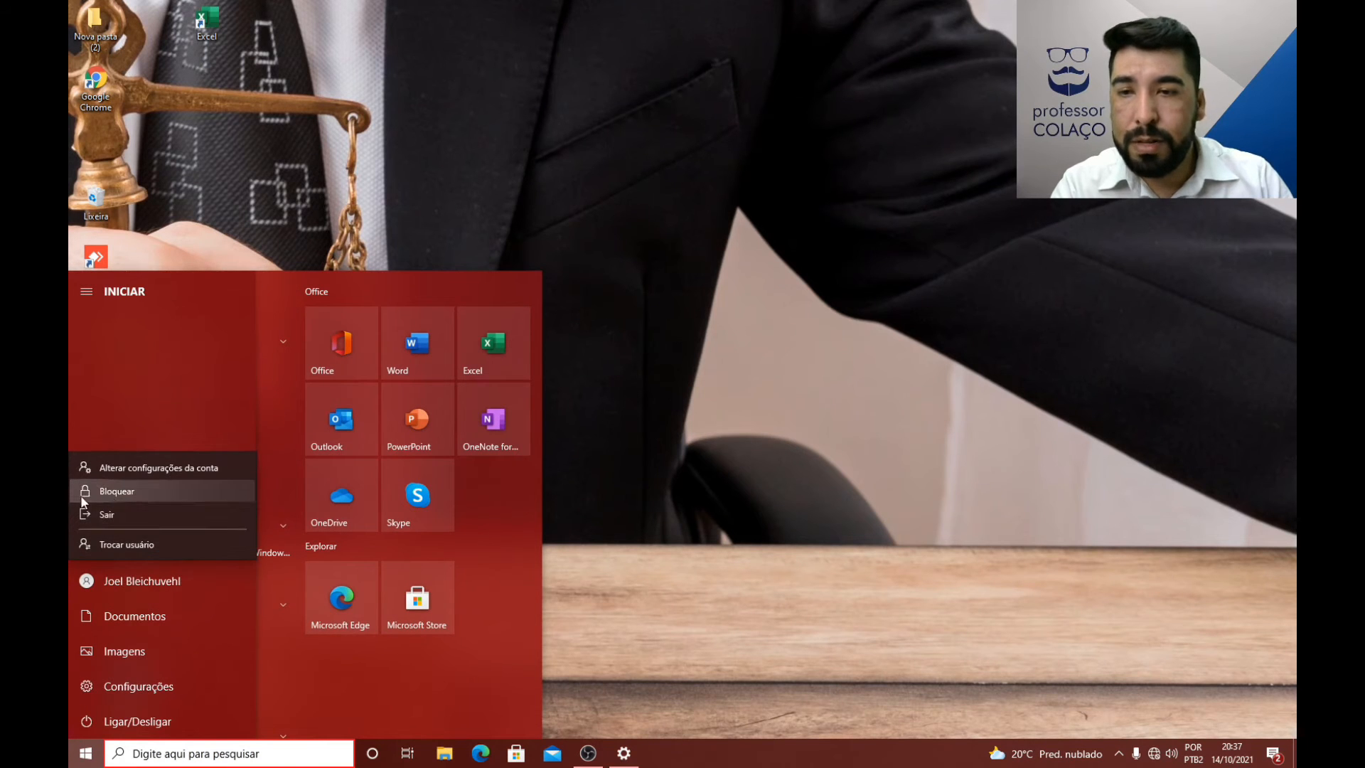
pyautogui.click(105, 492)
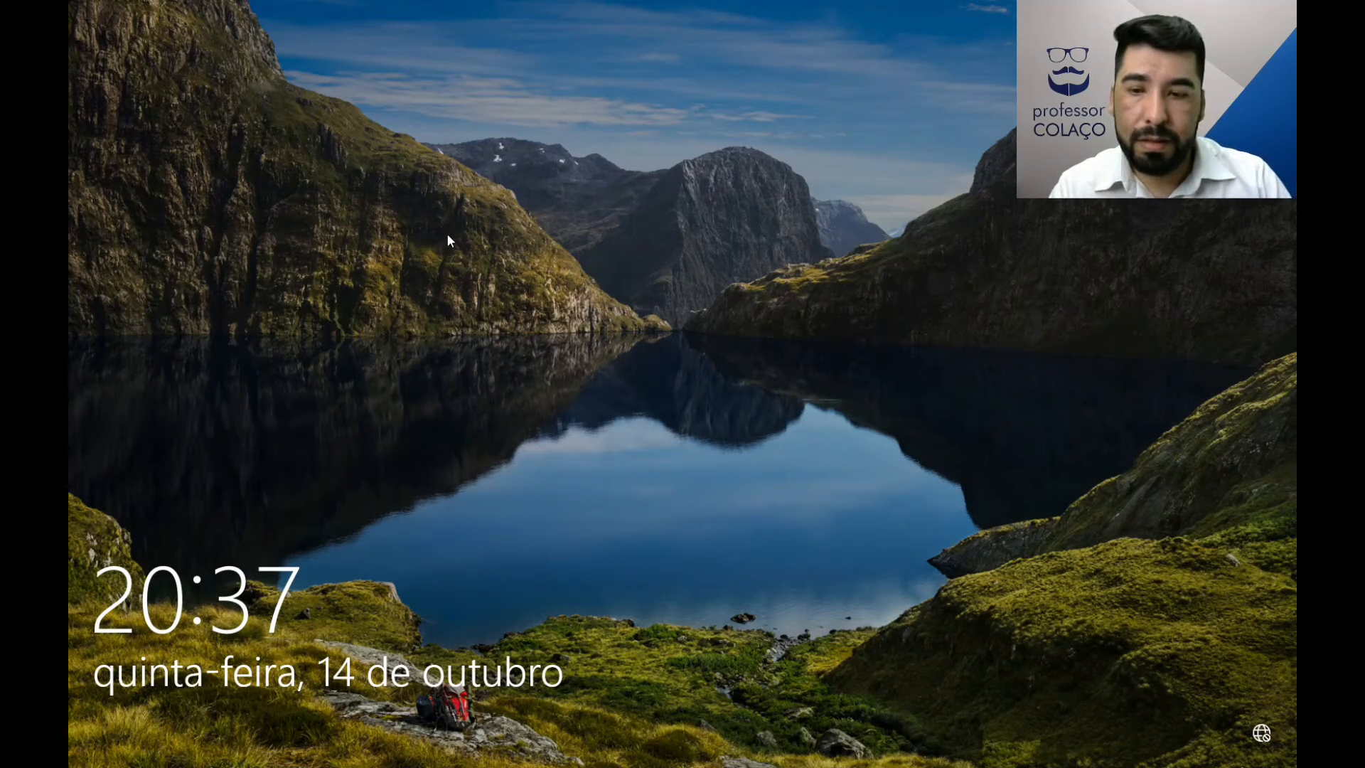
pyautogui.click(454, 242)
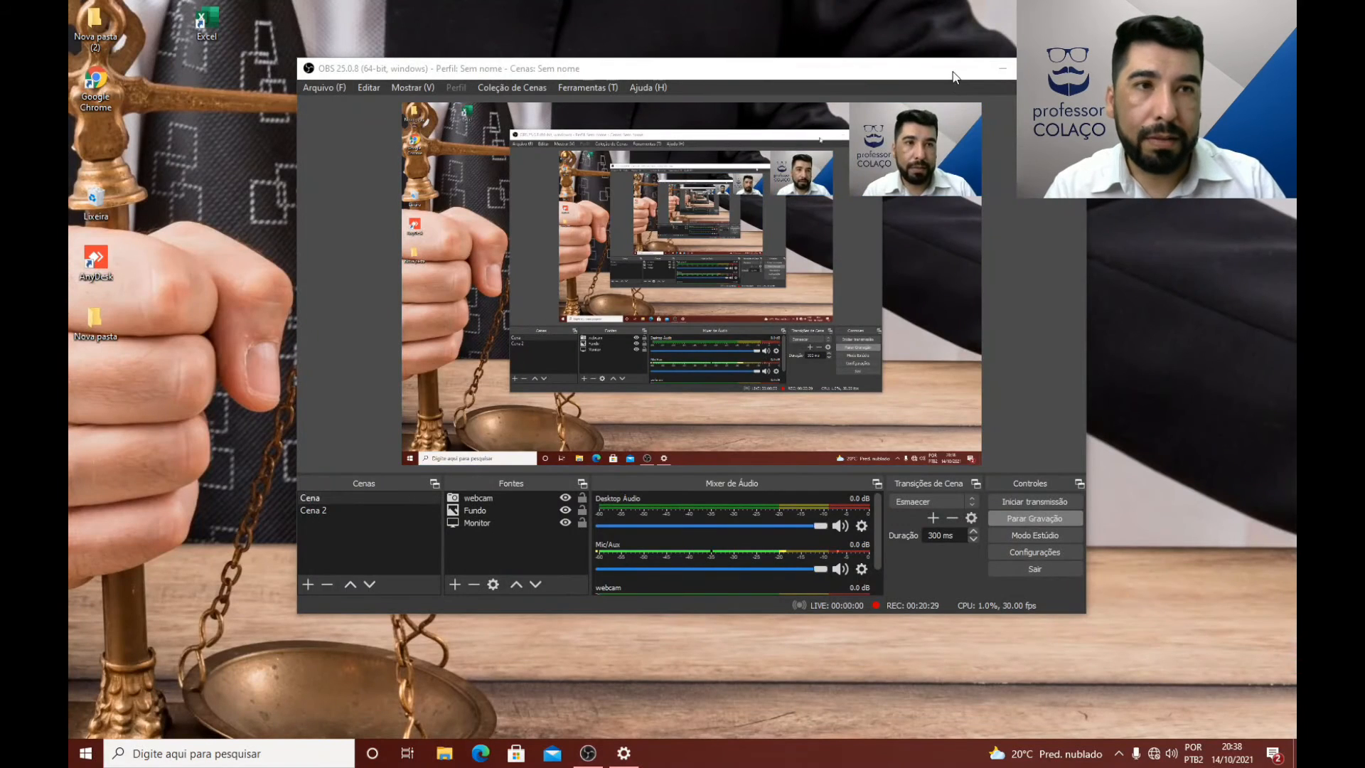
pyautogui.moveTo(924, 66); pyautogui.dragTo(69, 114)
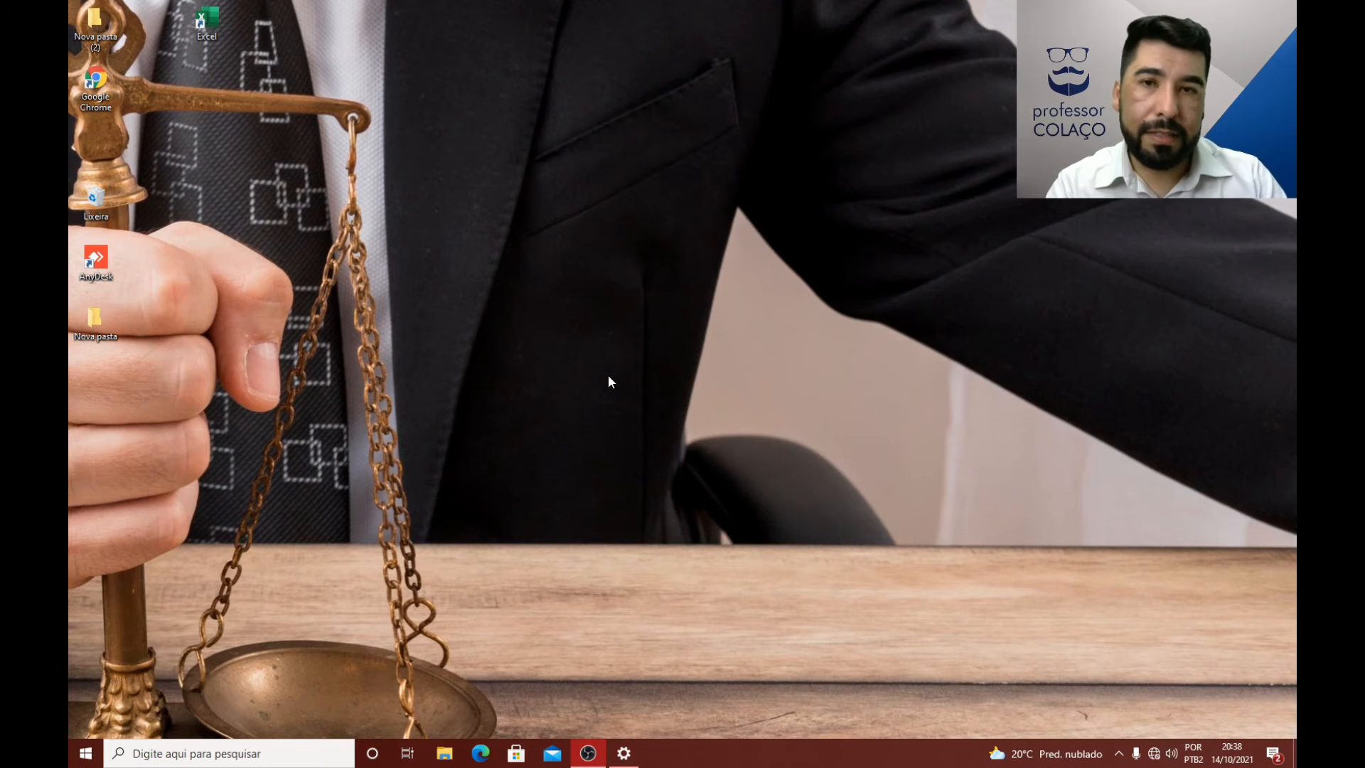
# Step: Set the lock screen background to Imagem, using the gavel picture Imagem 1 from the Imagens folder
pyautogui.click(624, 752)
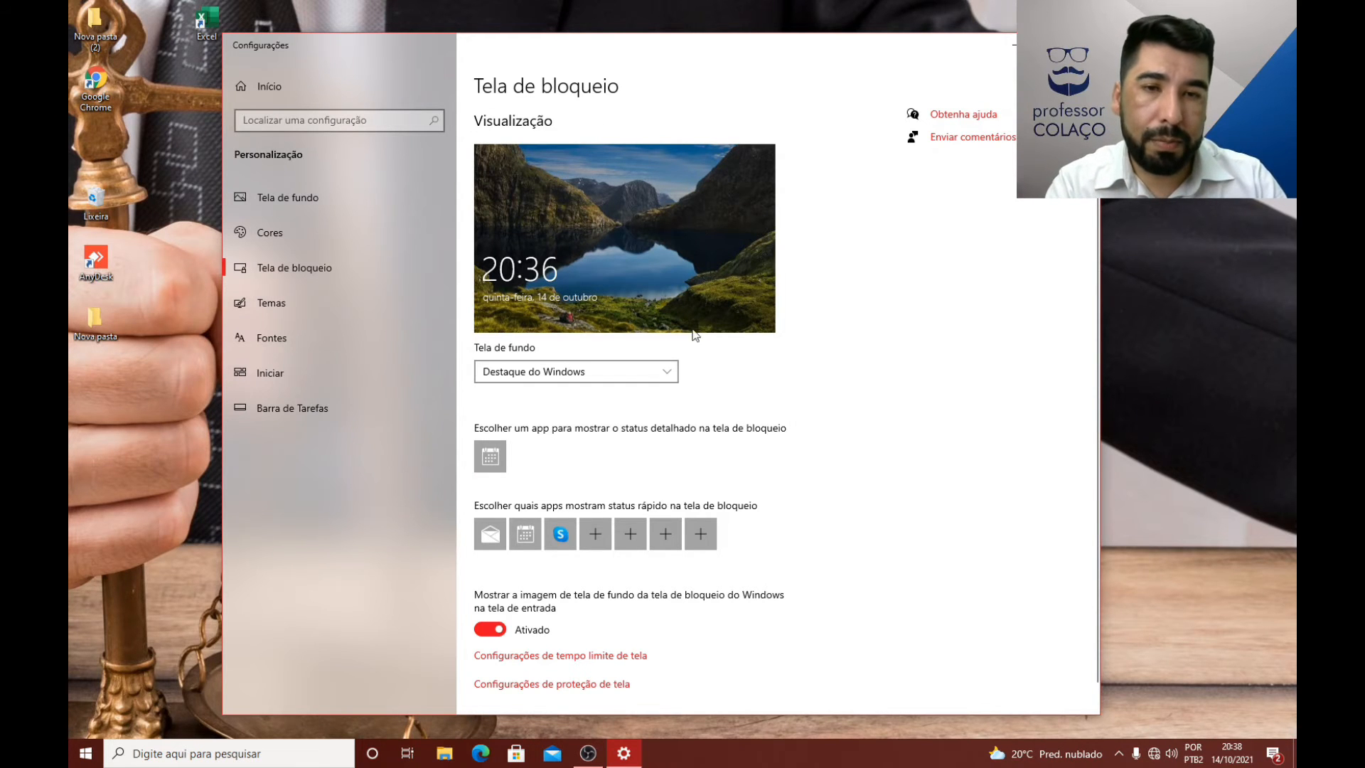
pyautogui.click(651, 368)
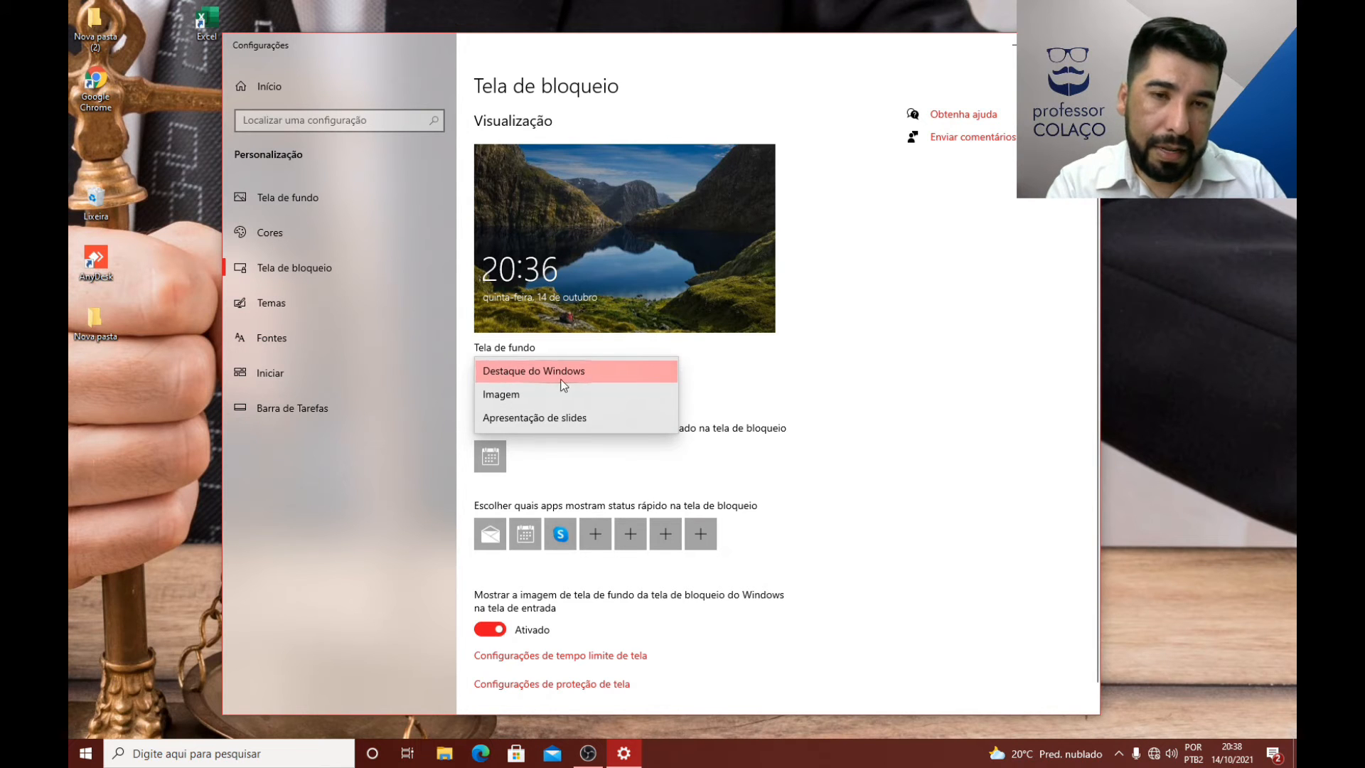
pyautogui.click(500, 396)
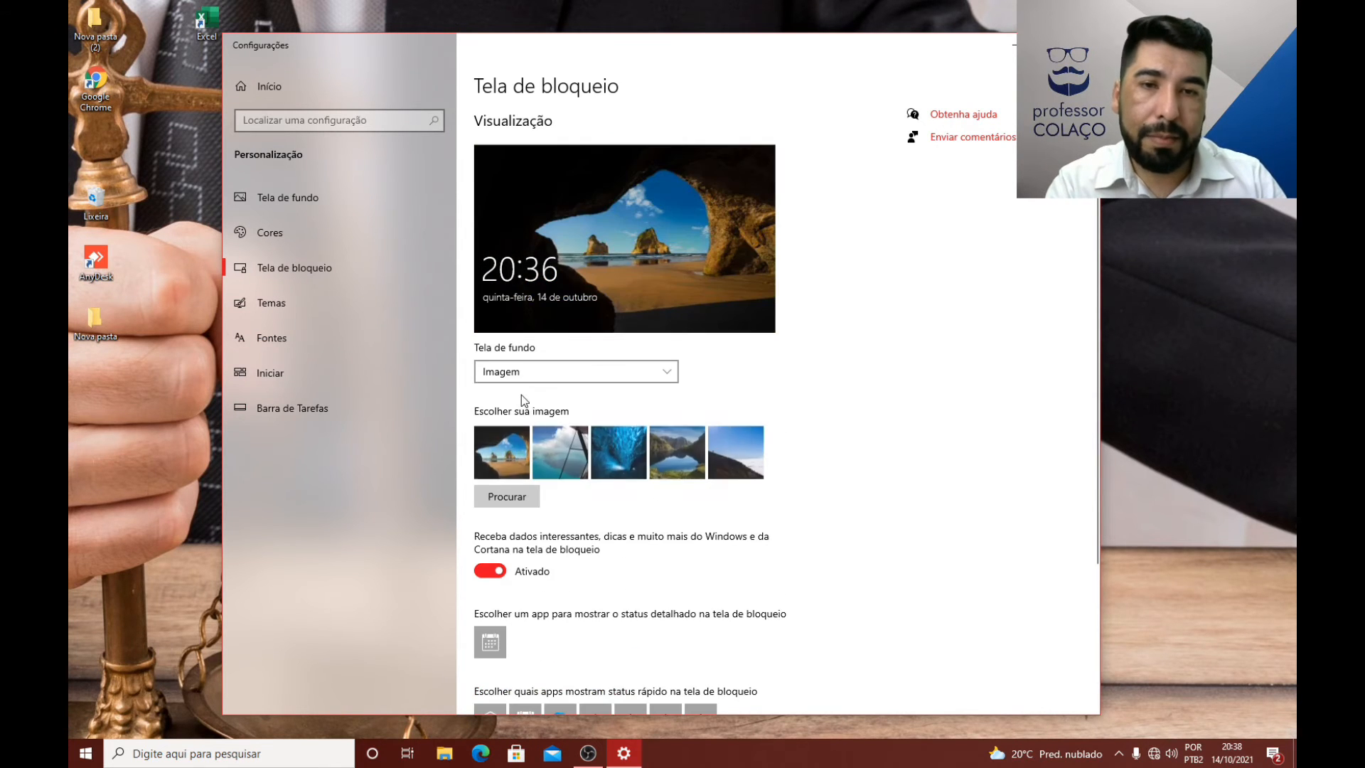
pyautogui.click(502, 496)
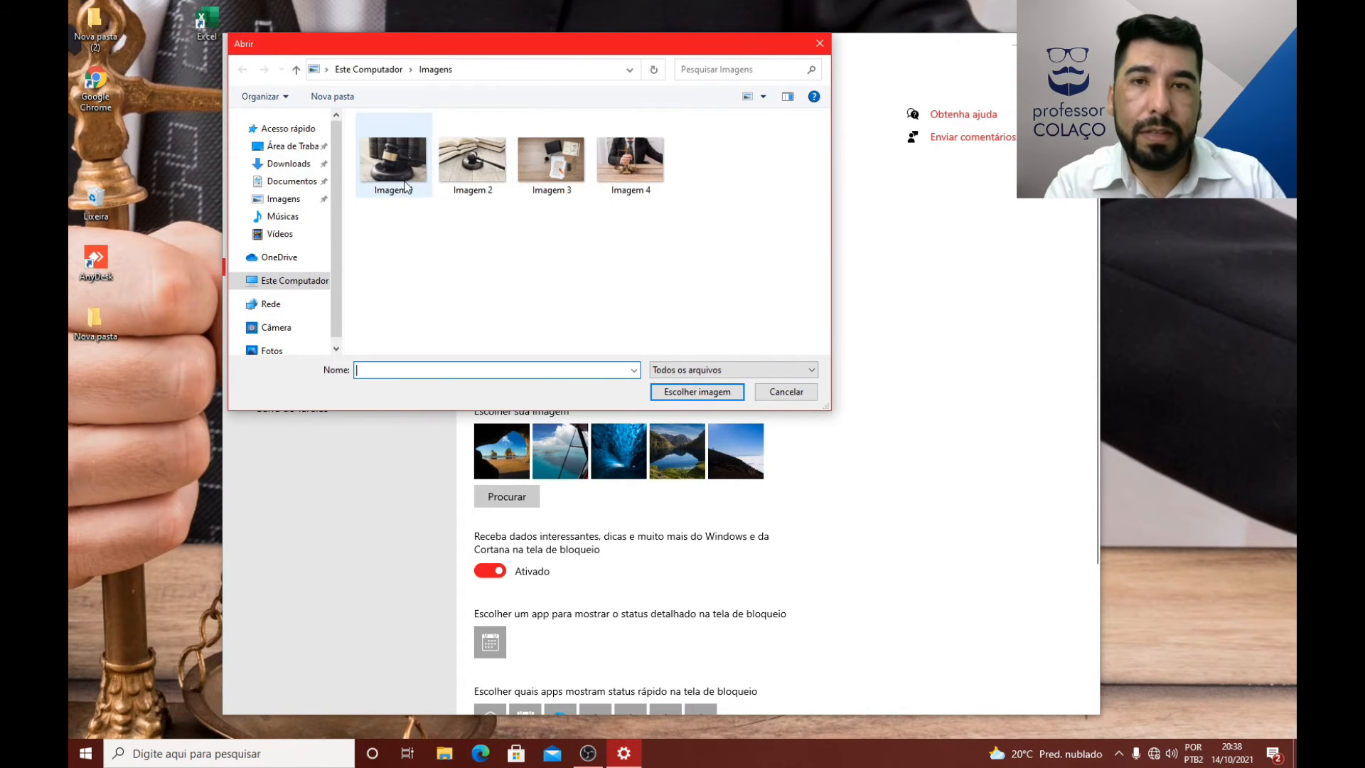
pyautogui.doubleClick(416, 168)
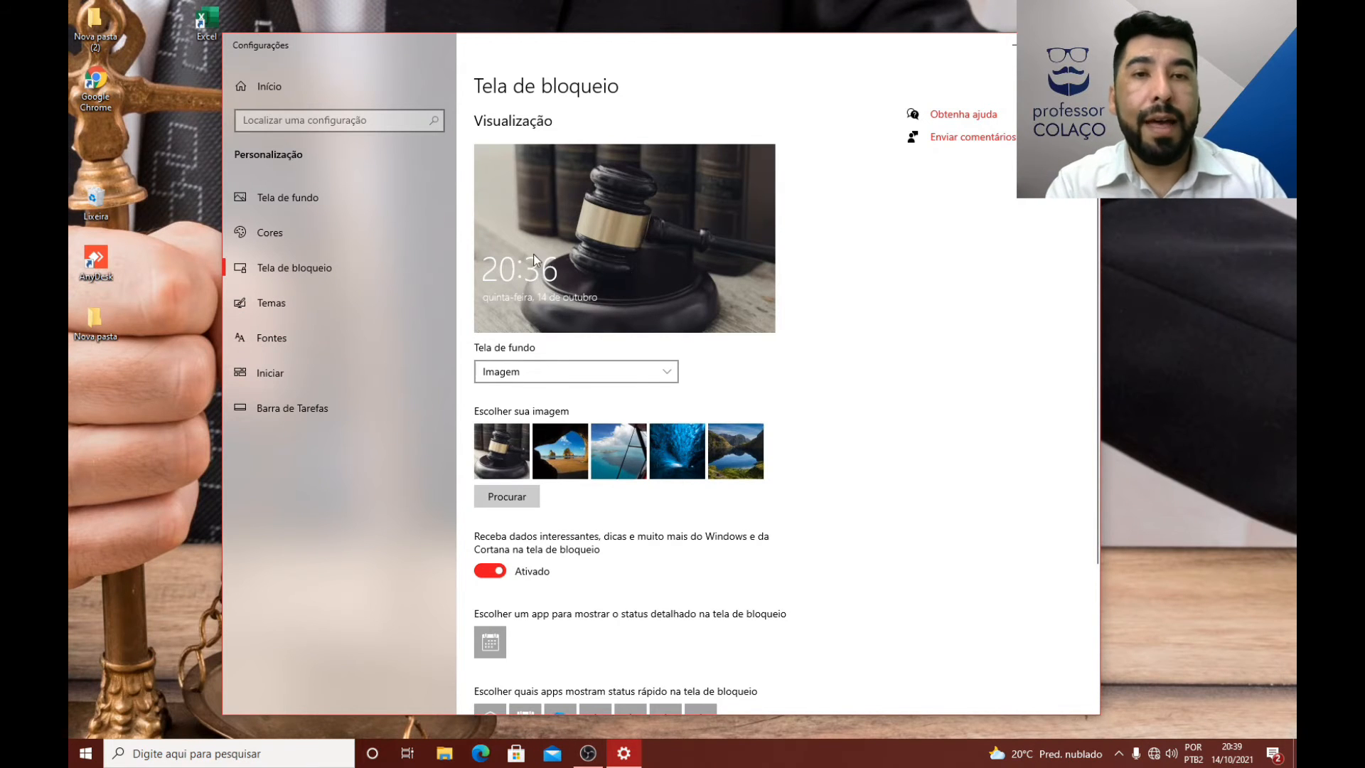
# Step: Review the remaining lock screen options and open the screen timeout settings
pyautogui.scroll(-3, 672, 279)
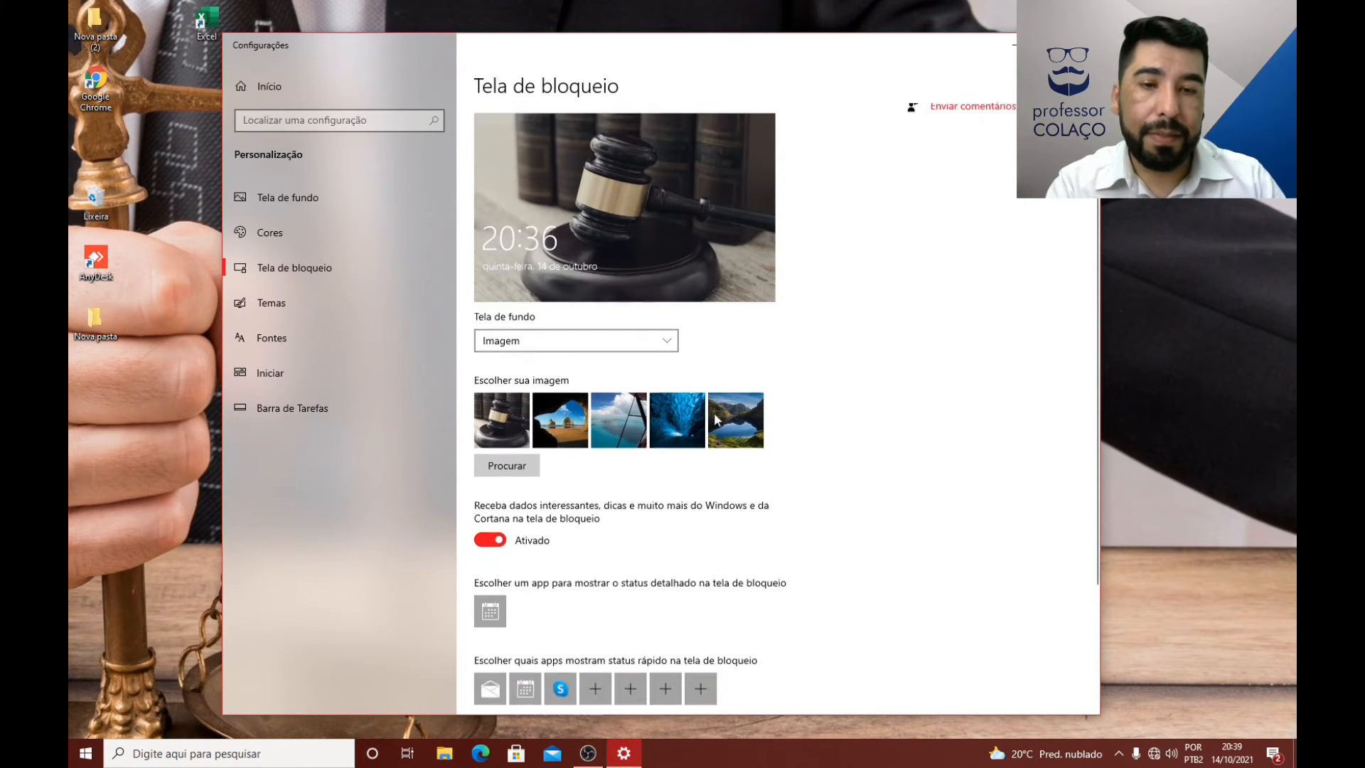
pyautogui.scroll(3, 674, 408)
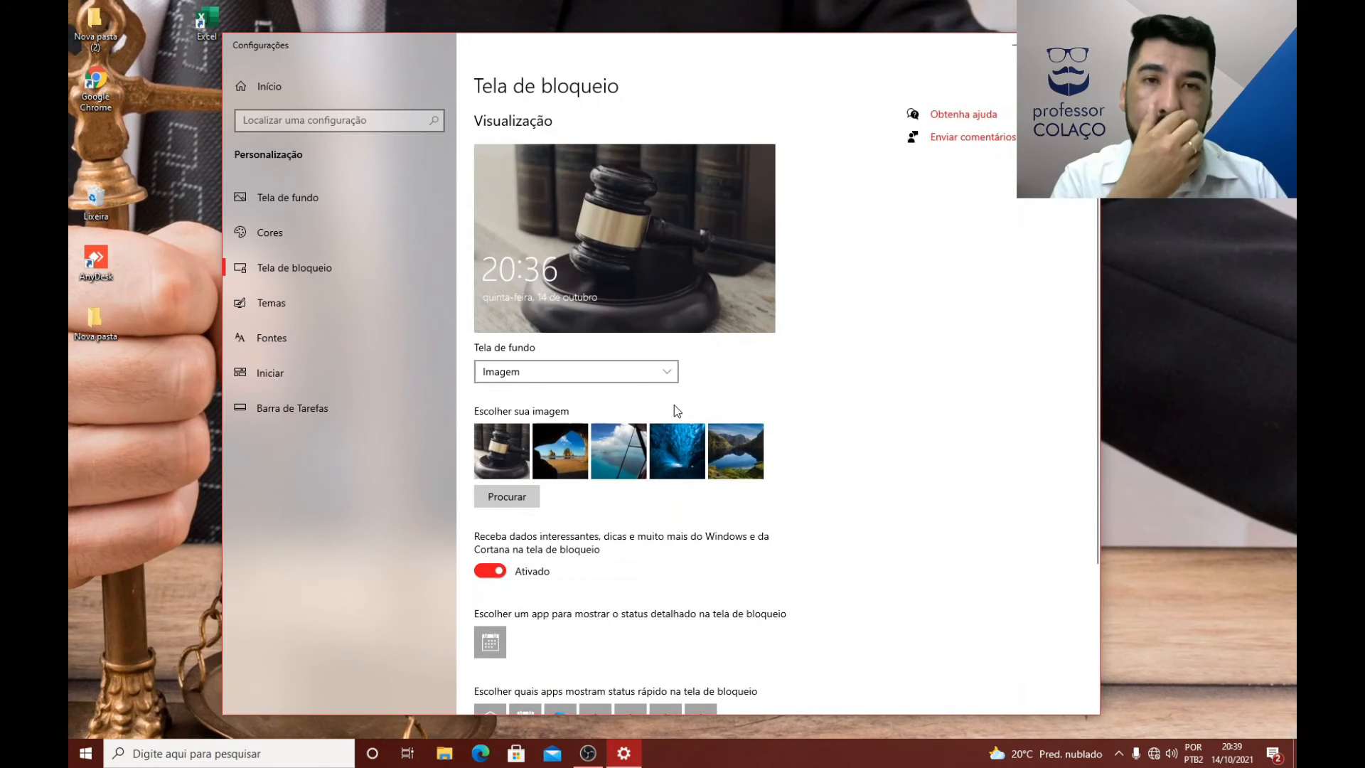
pyautogui.scroll(-1, 701, 378)
pyautogui.scroll(1, 701, 373)
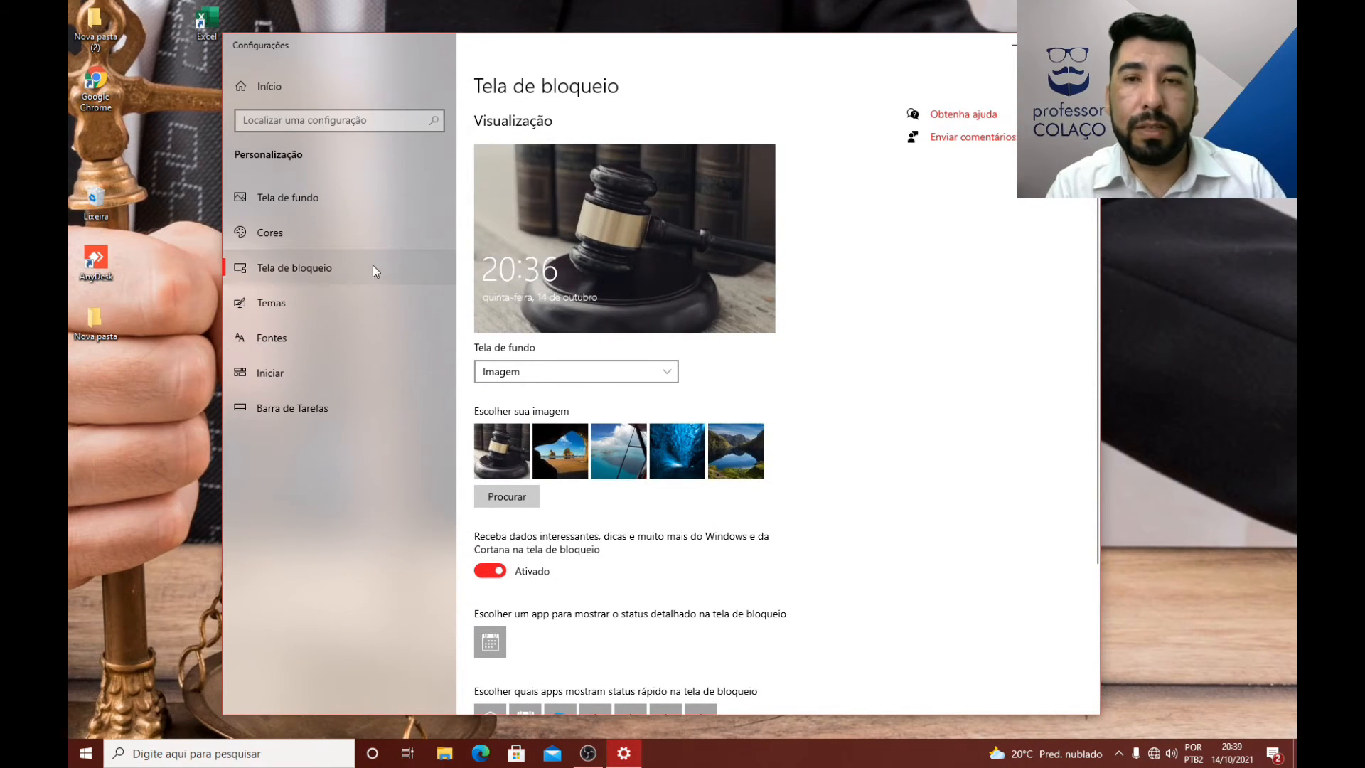
pyautogui.scroll(-2, 736, 329)
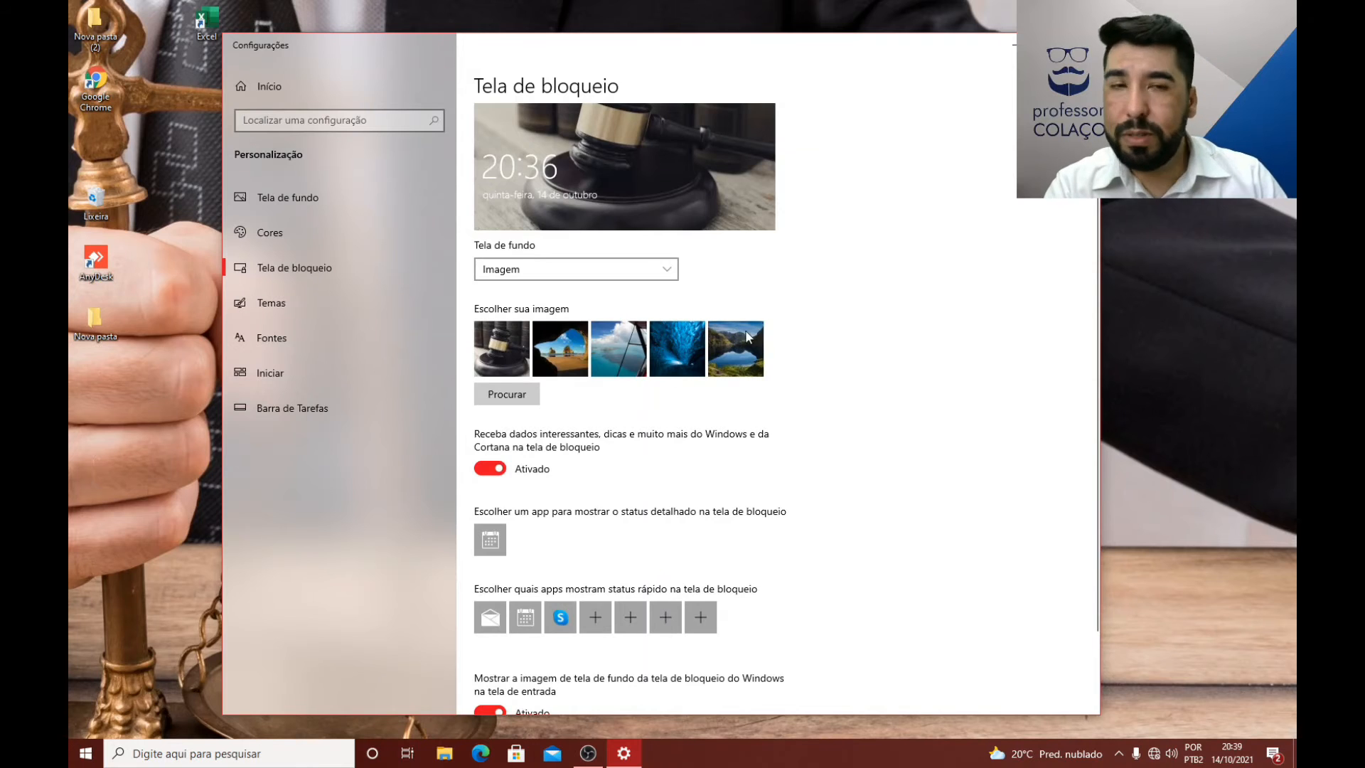
pyautogui.scroll(-2, 711, 484)
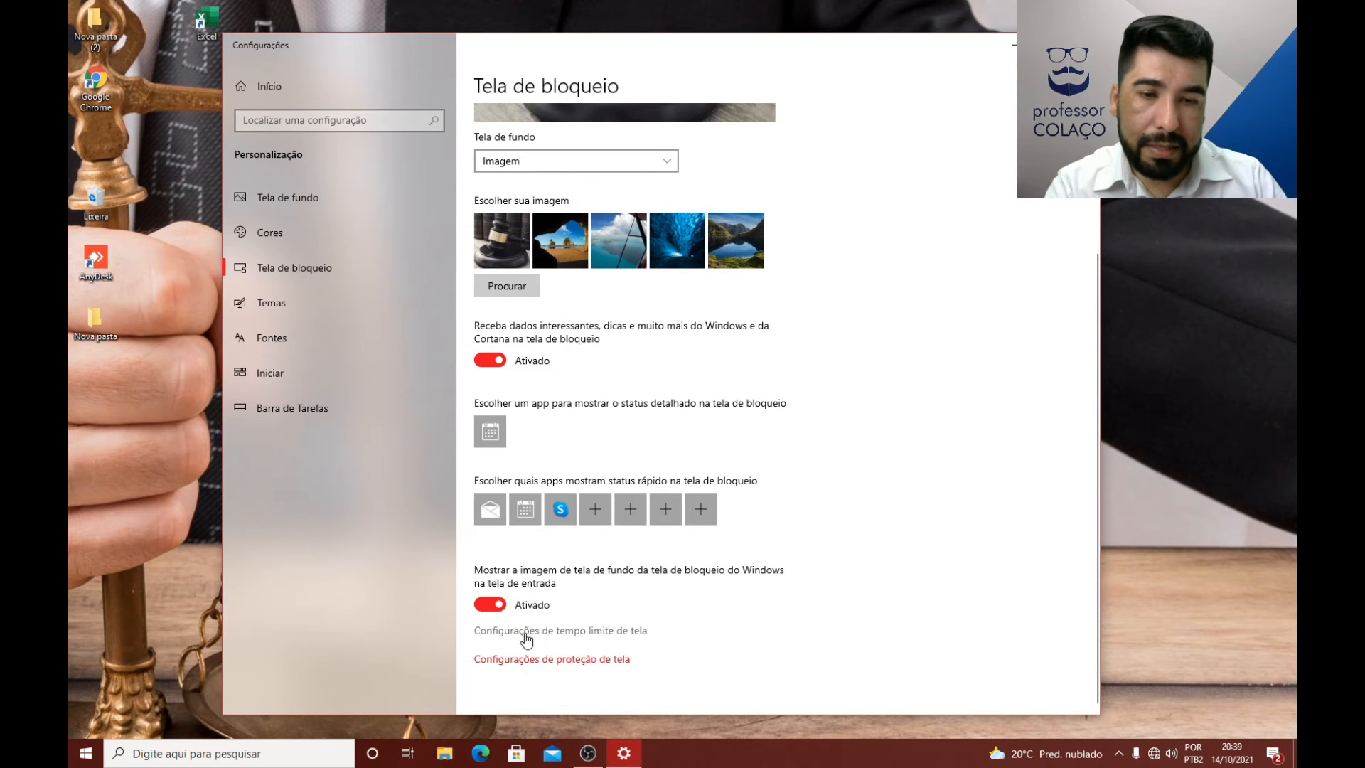
pyautogui.click(567, 633)
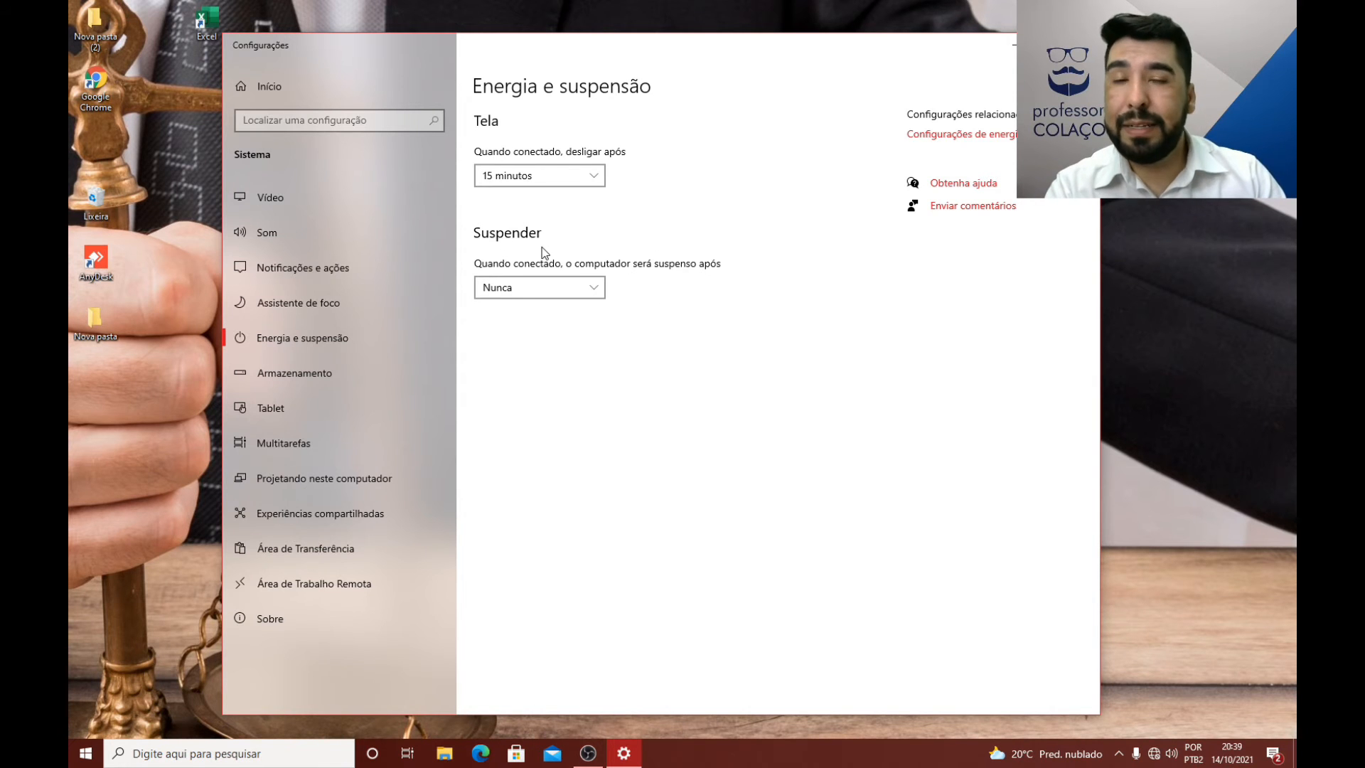
# Step: Set the computer to suspend after 1 hora when plugged in, and restore the setting to Nunca
pyautogui.click(535, 291)
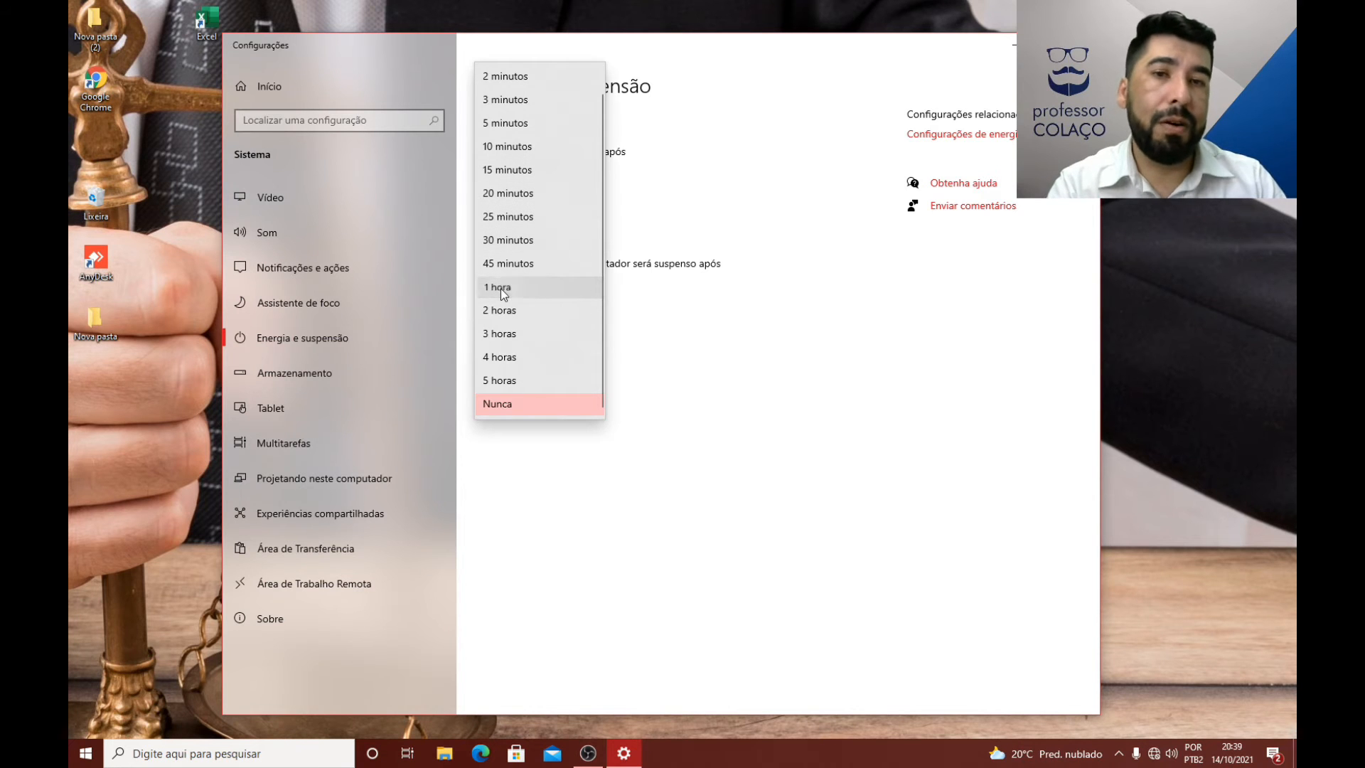
pyautogui.click(500, 288)
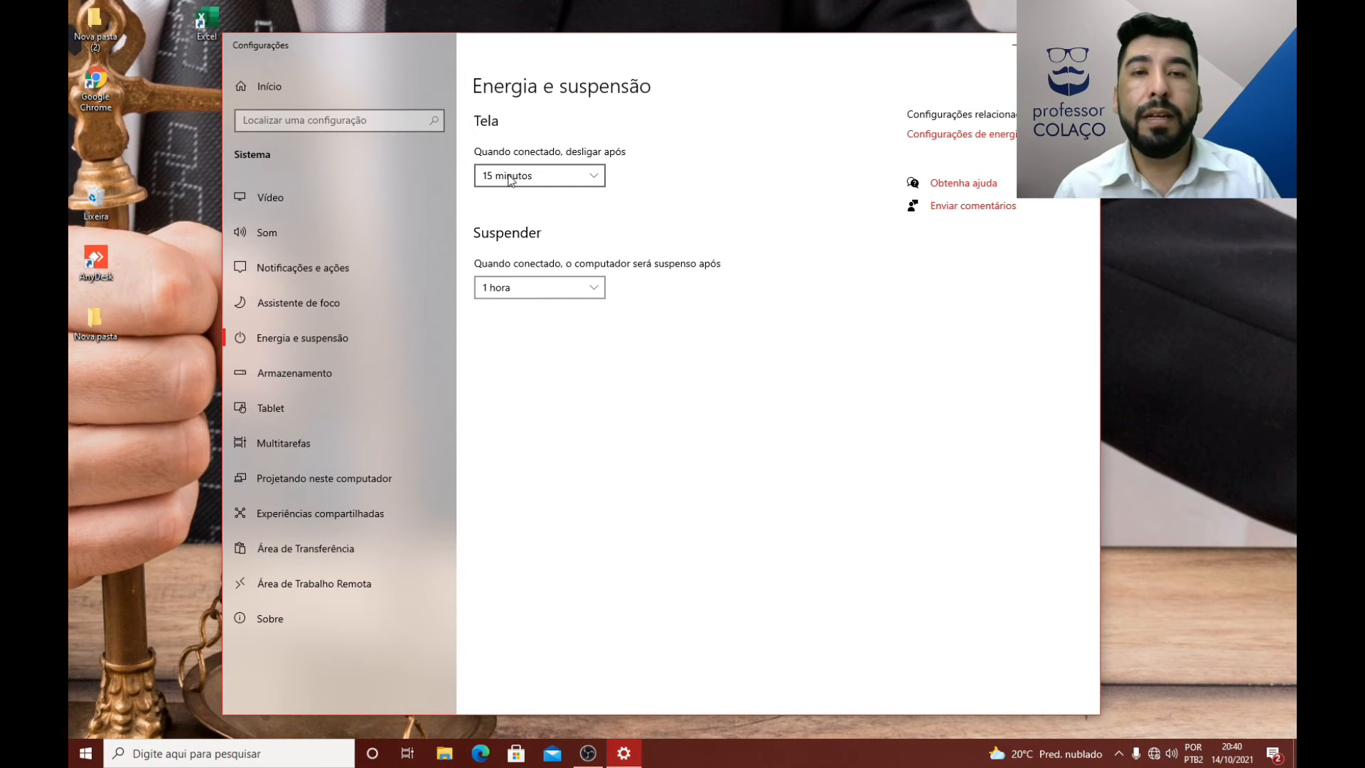
pyautogui.click(579, 292)
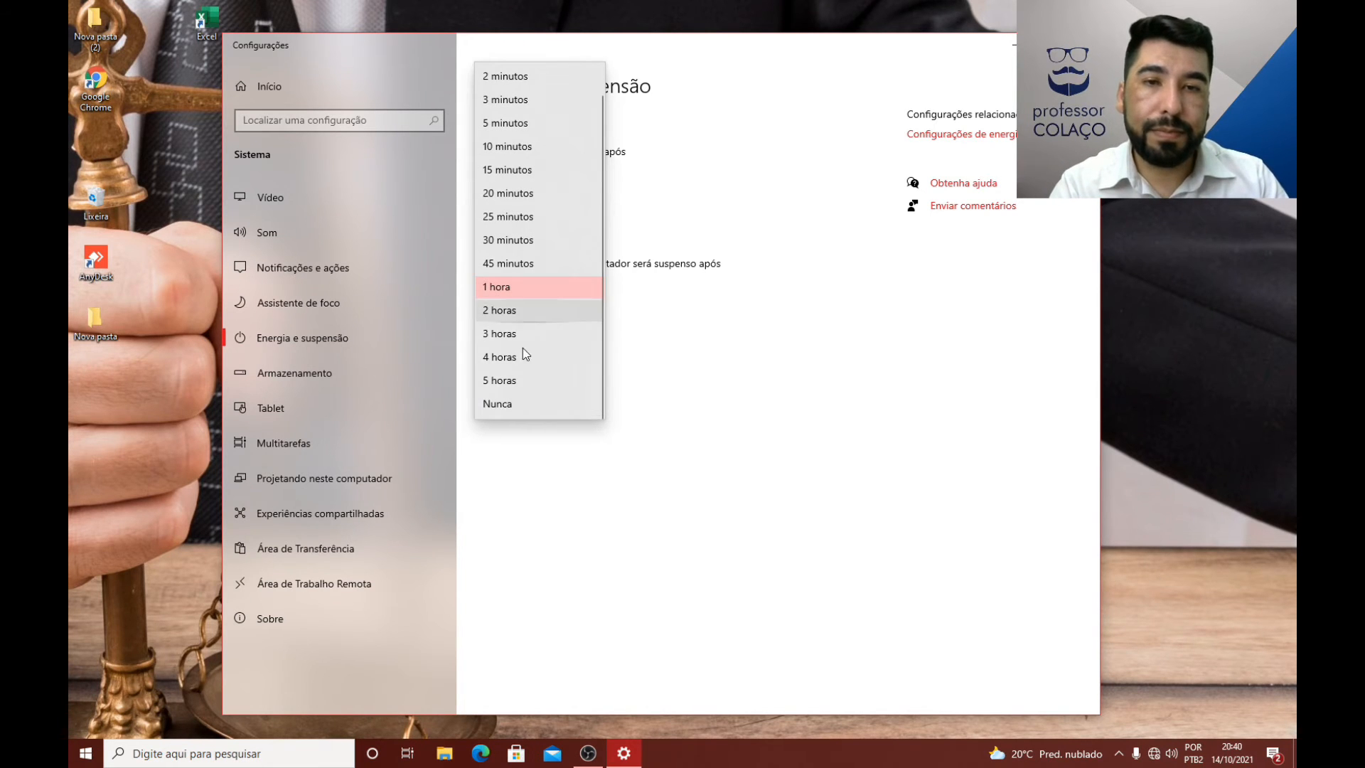
pyautogui.click(498, 403)
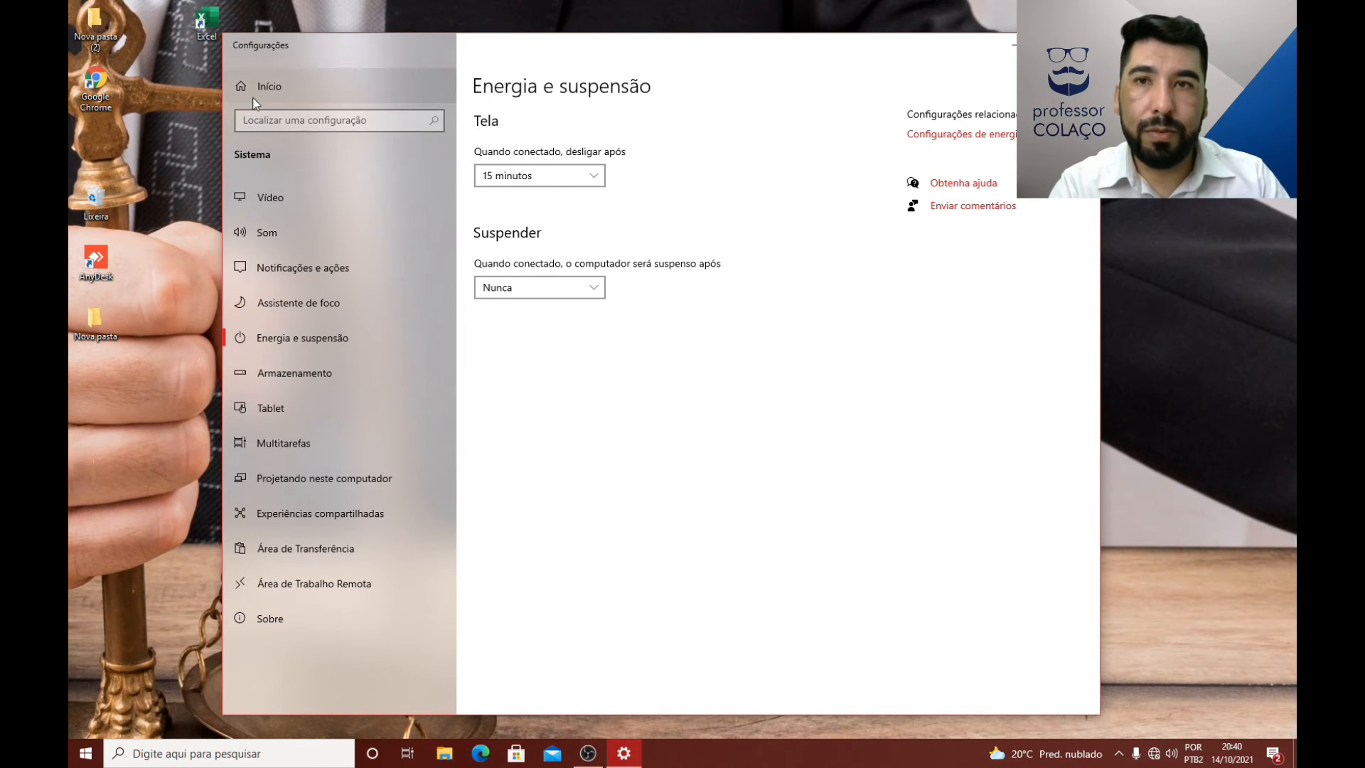
# Step: Return to the lock screen settings in Personalização and open the screen saver settings, placing the dialog over the middle of the Settings window
pyautogui.click(281, 87)
pyautogui.click(411, 333)
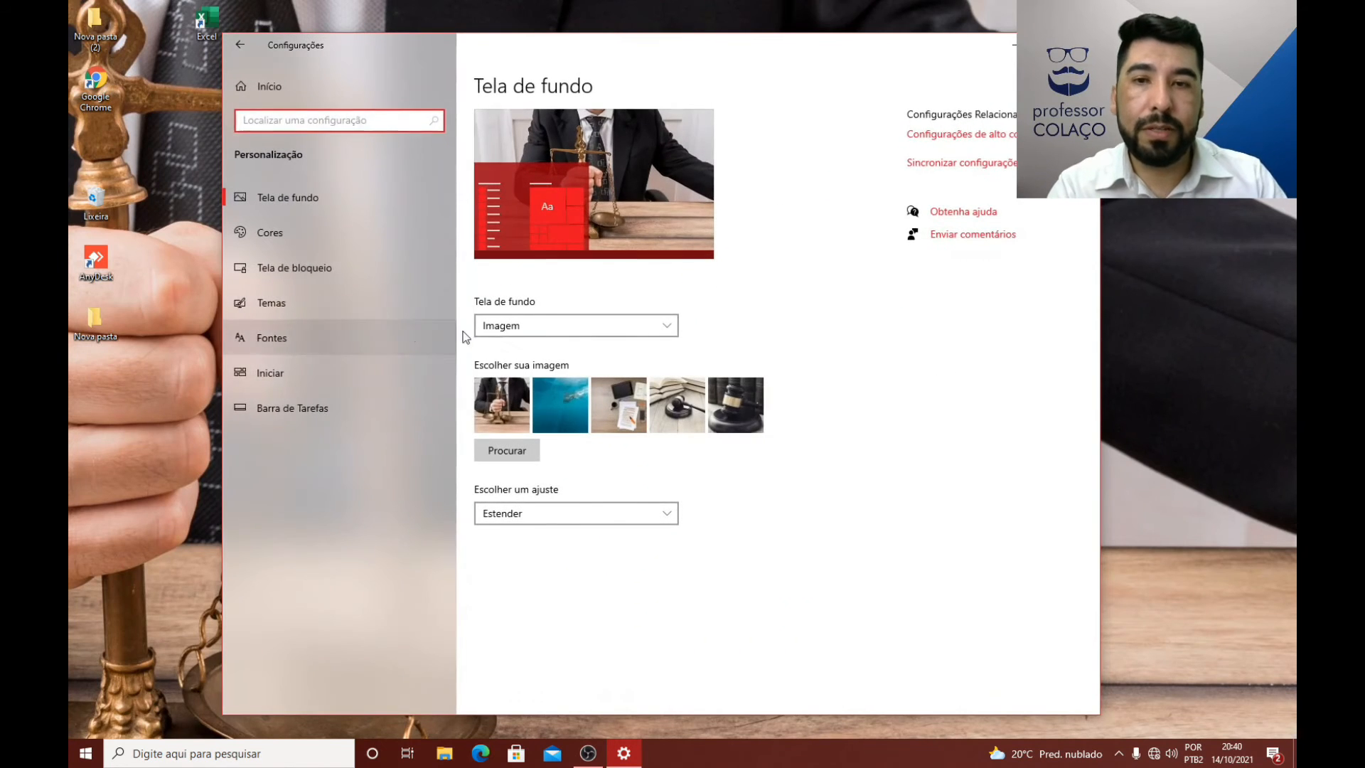
pyautogui.click(318, 265)
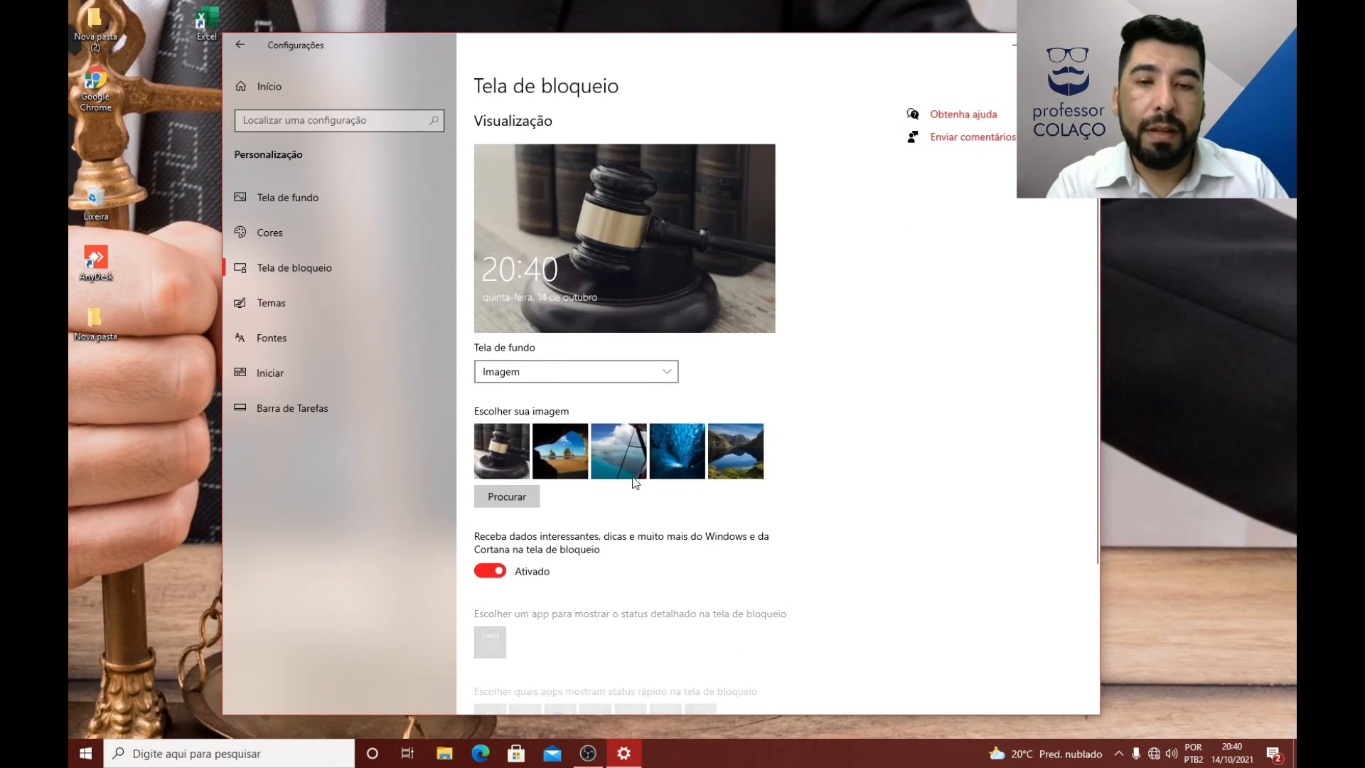
pyautogui.scroll(-3, 633, 489)
pyautogui.click(569, 662)
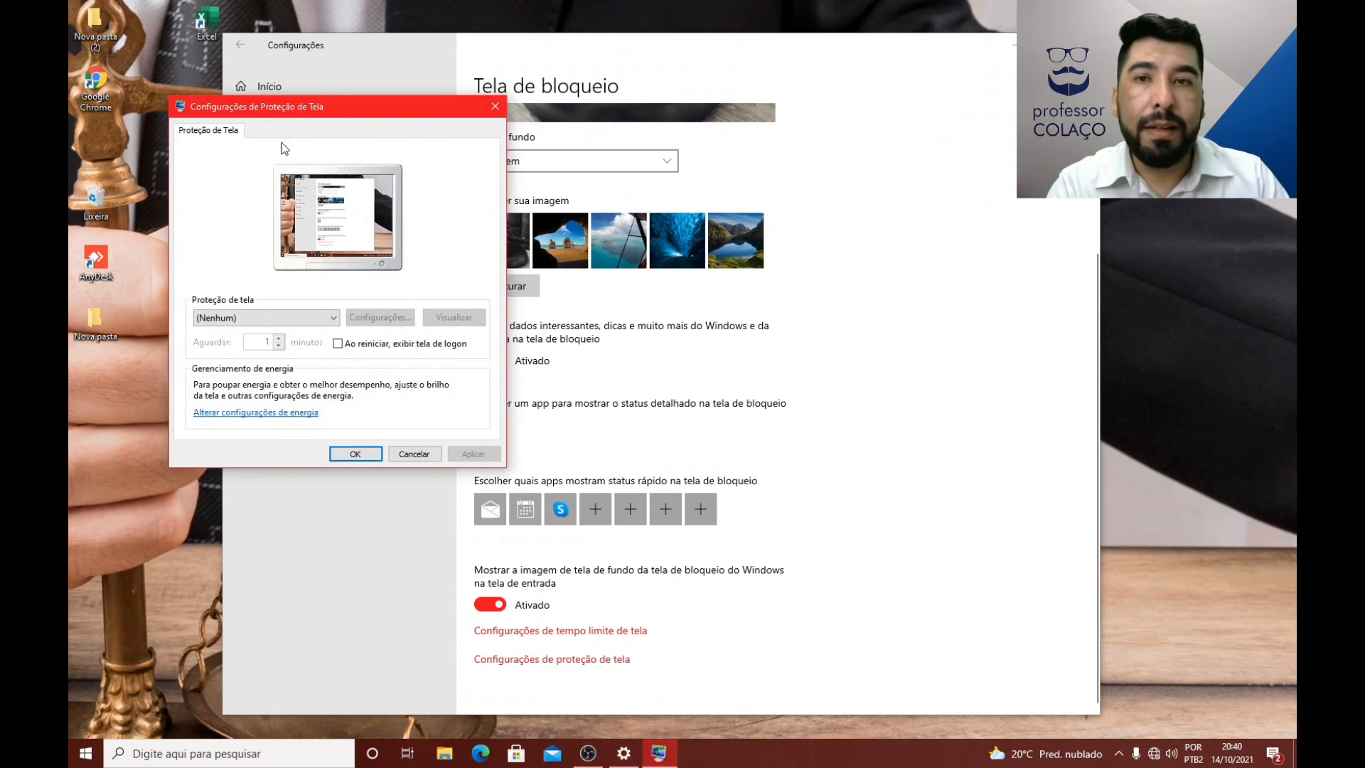
pyautogui.moveTo(337, 105); pyautogui.dragTo(594, 123)
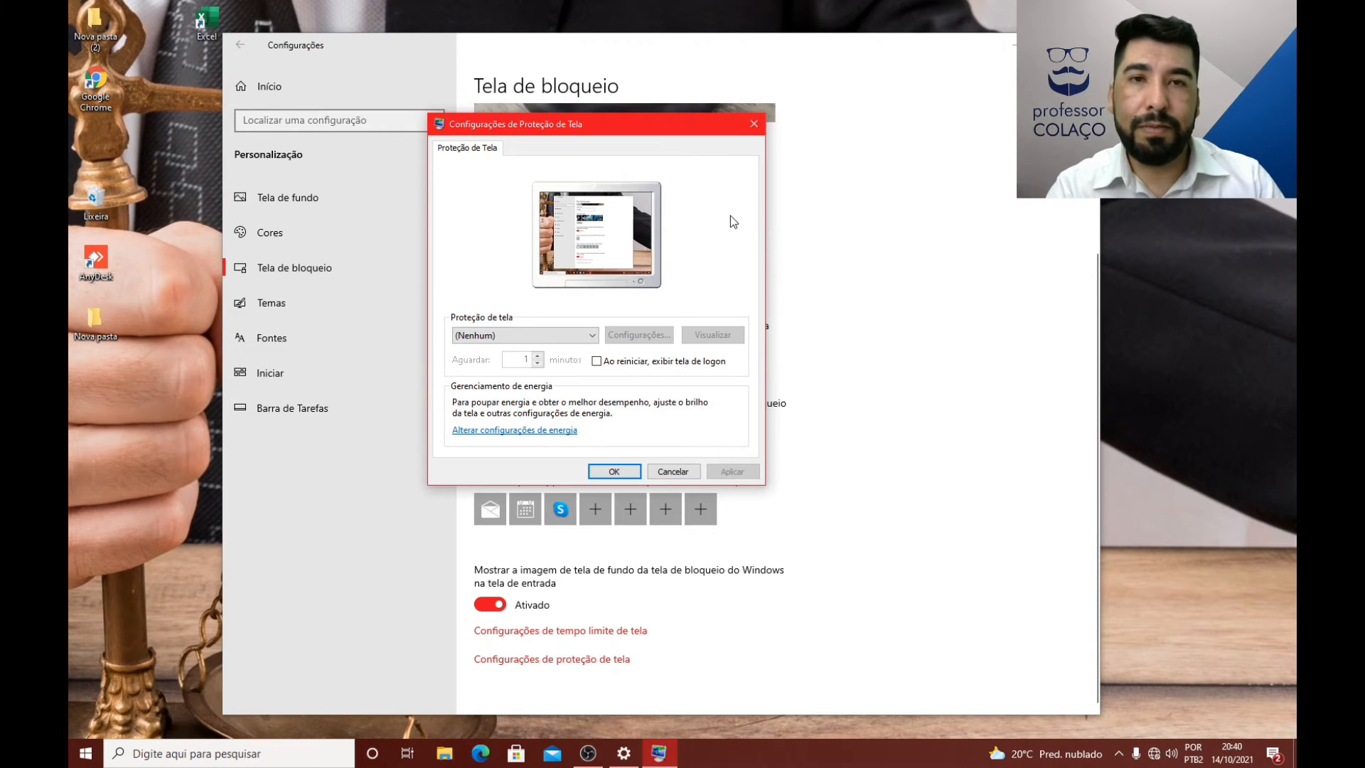
pyautogui.moveTo(642, 118)
pyautogui.mouseDown()
pyautogui.moveTo(660, 141)
pyautogui.moveTo(641, 133)
pyautogui.mouseUp()
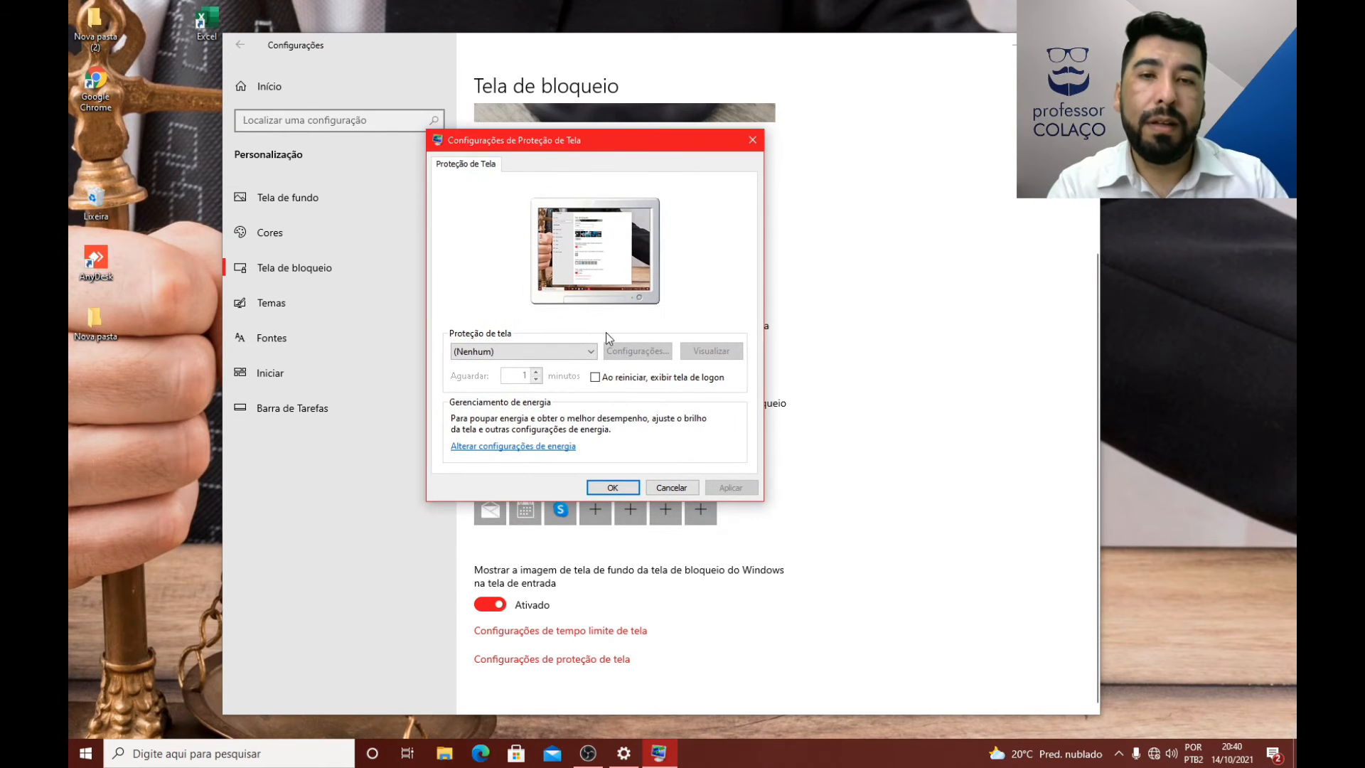
# Step: Select the Bolhas screen saver and preview it in full screen
pyautogui.click(575, 354)
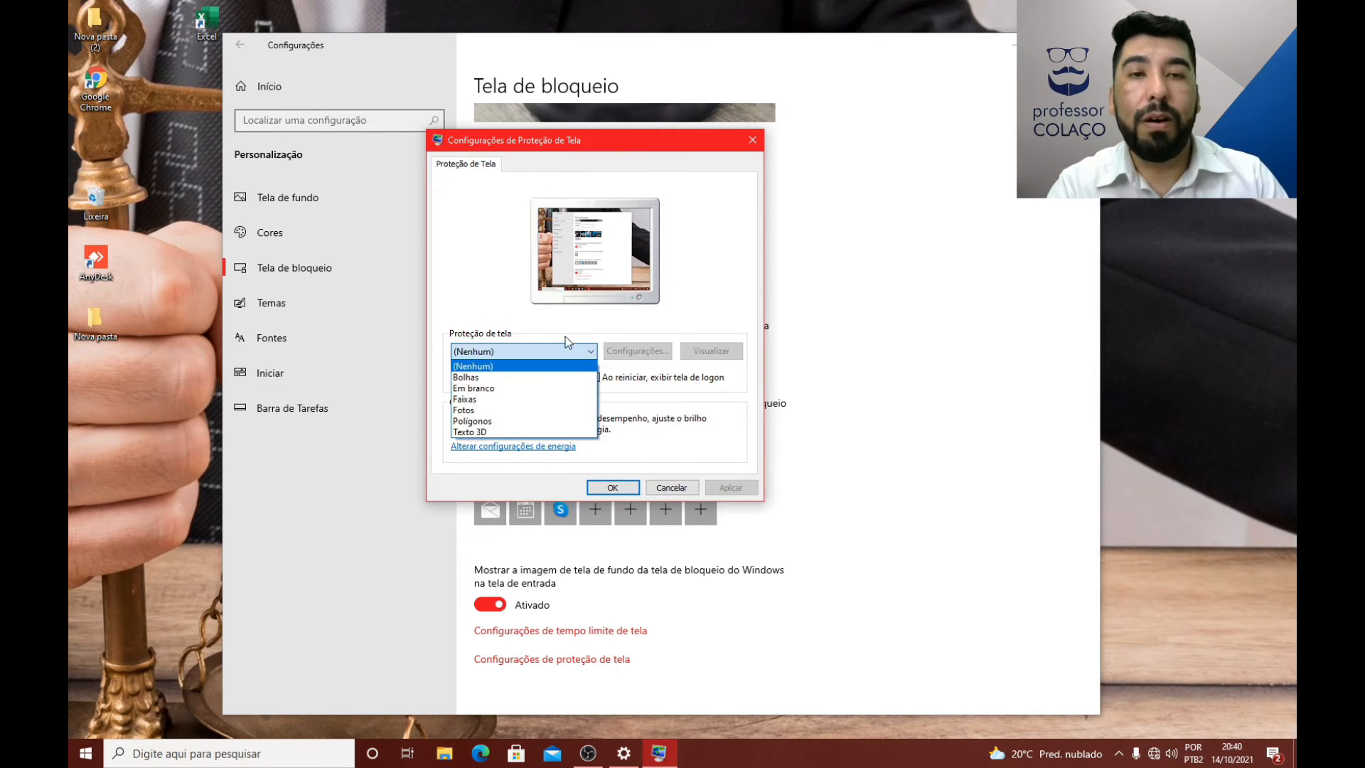
pyautogui.click(476, 378)
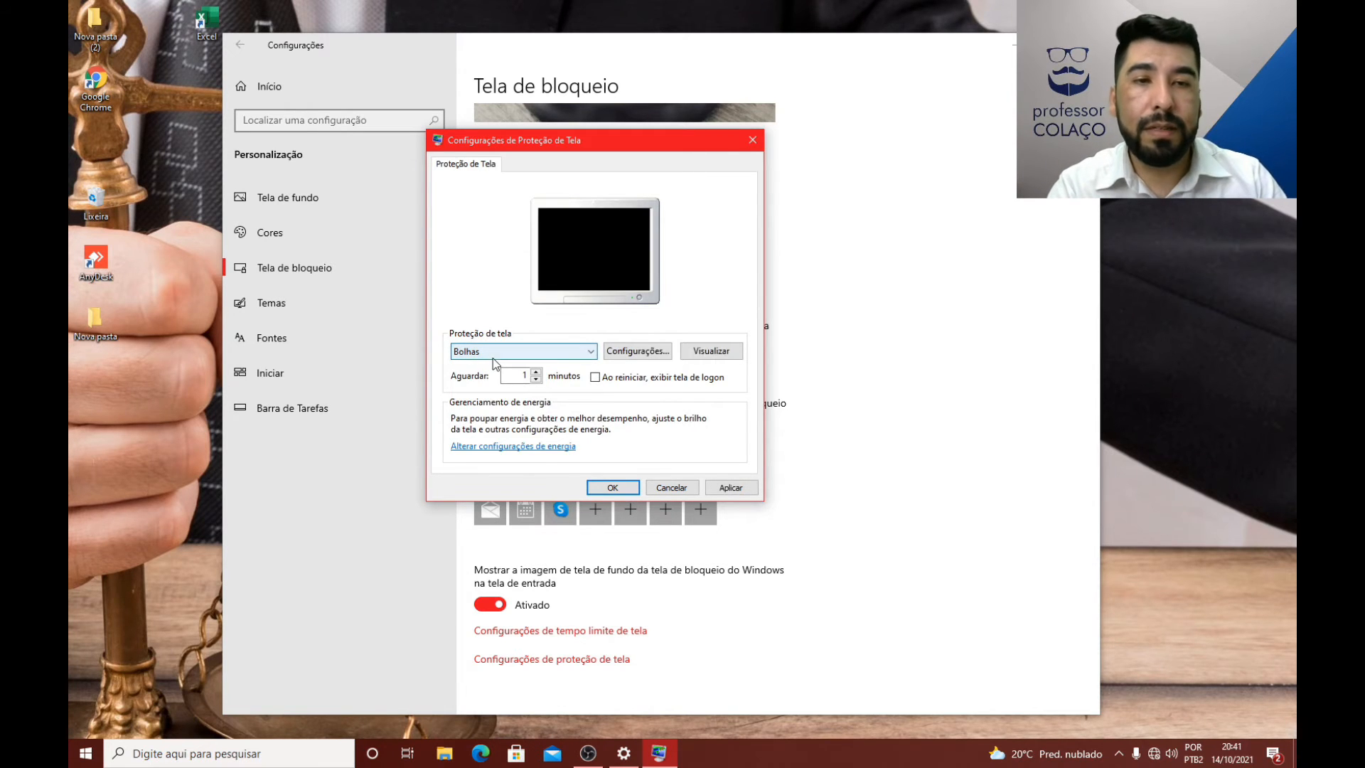
pyautogui.click(696, 353)
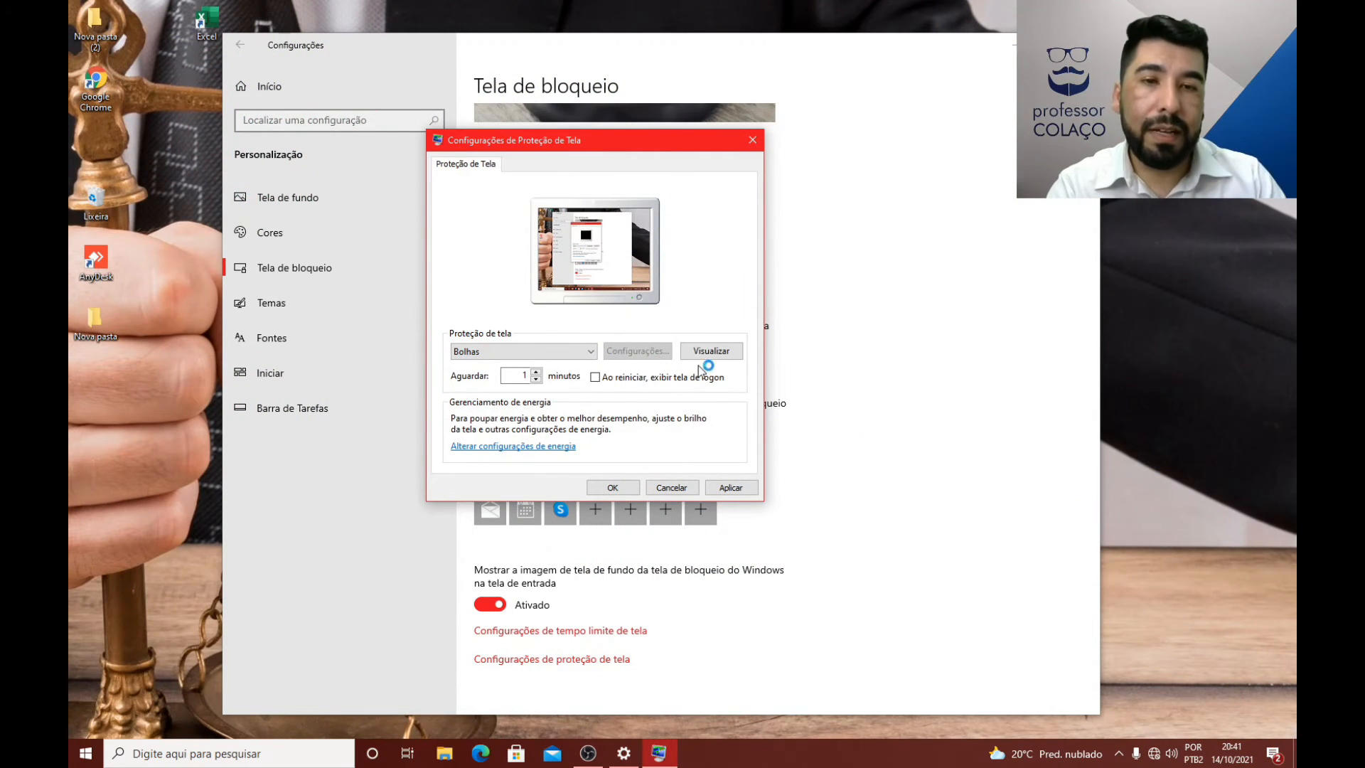
# Step: Switch the screen saver to Em branco, then to Faixas, and preview Faixas in full screen
pyautogui.click(582, 355)
pyautogui.click(498, 388)
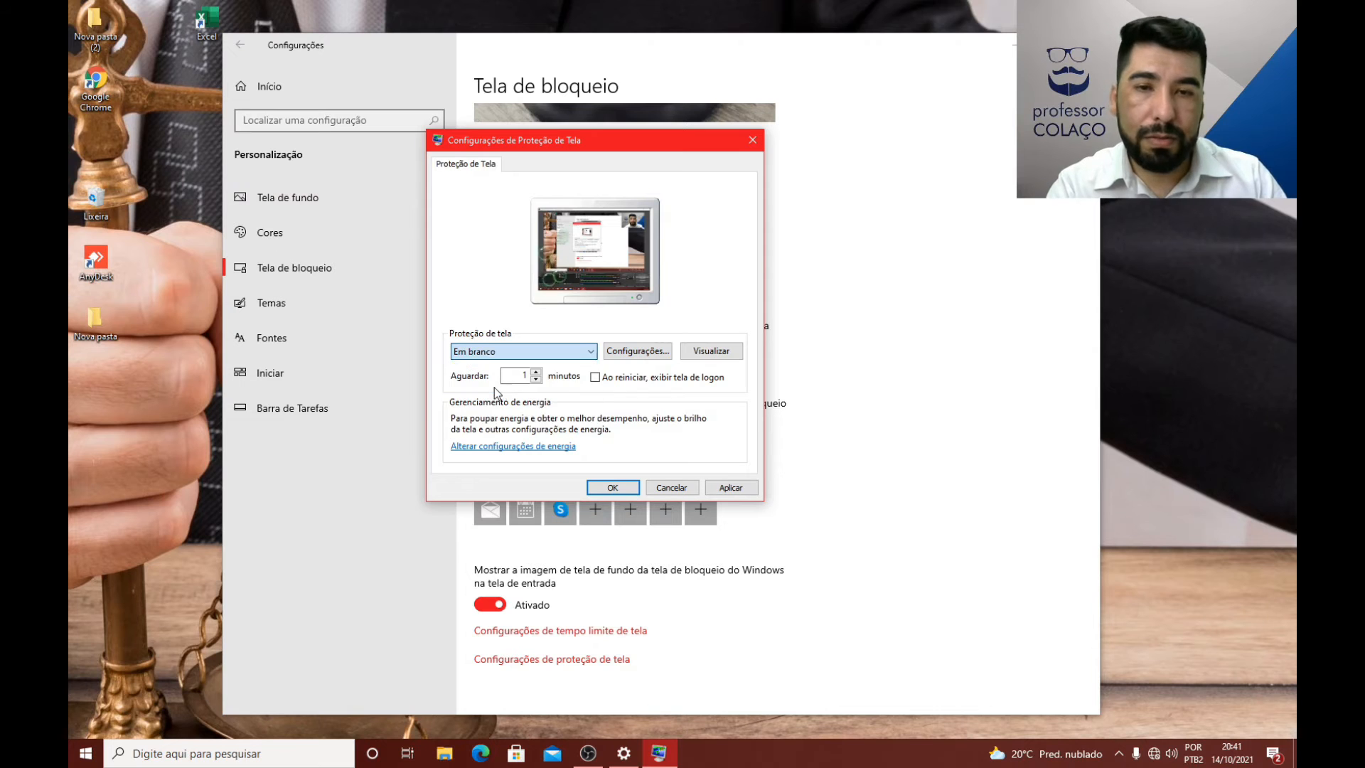
pyautogui.click(551, 357)
pyautogui.click(485, 398)
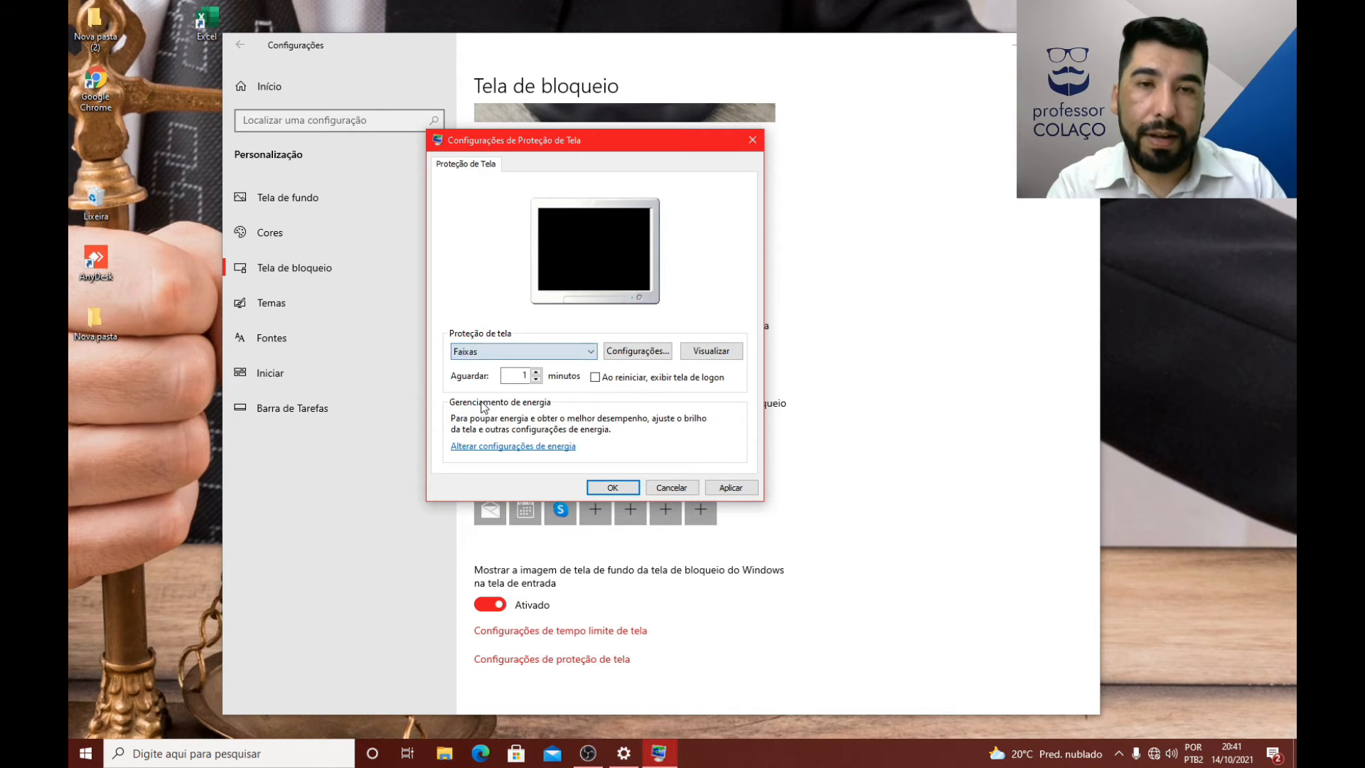
pyautogui.click(687, 351)
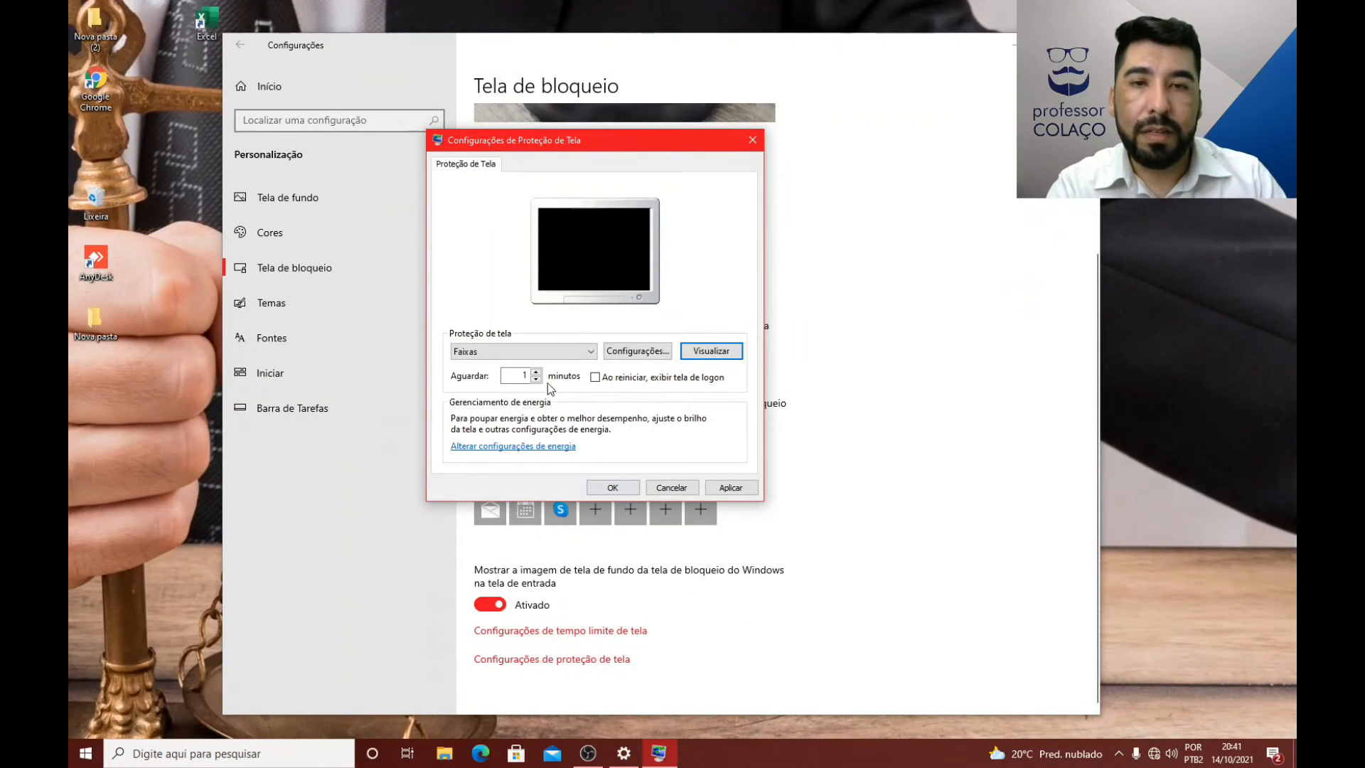
# Step: Choose the Fotos screen saver and look at its image source and slide speed options without saving
pyautogui.click(530, 351)
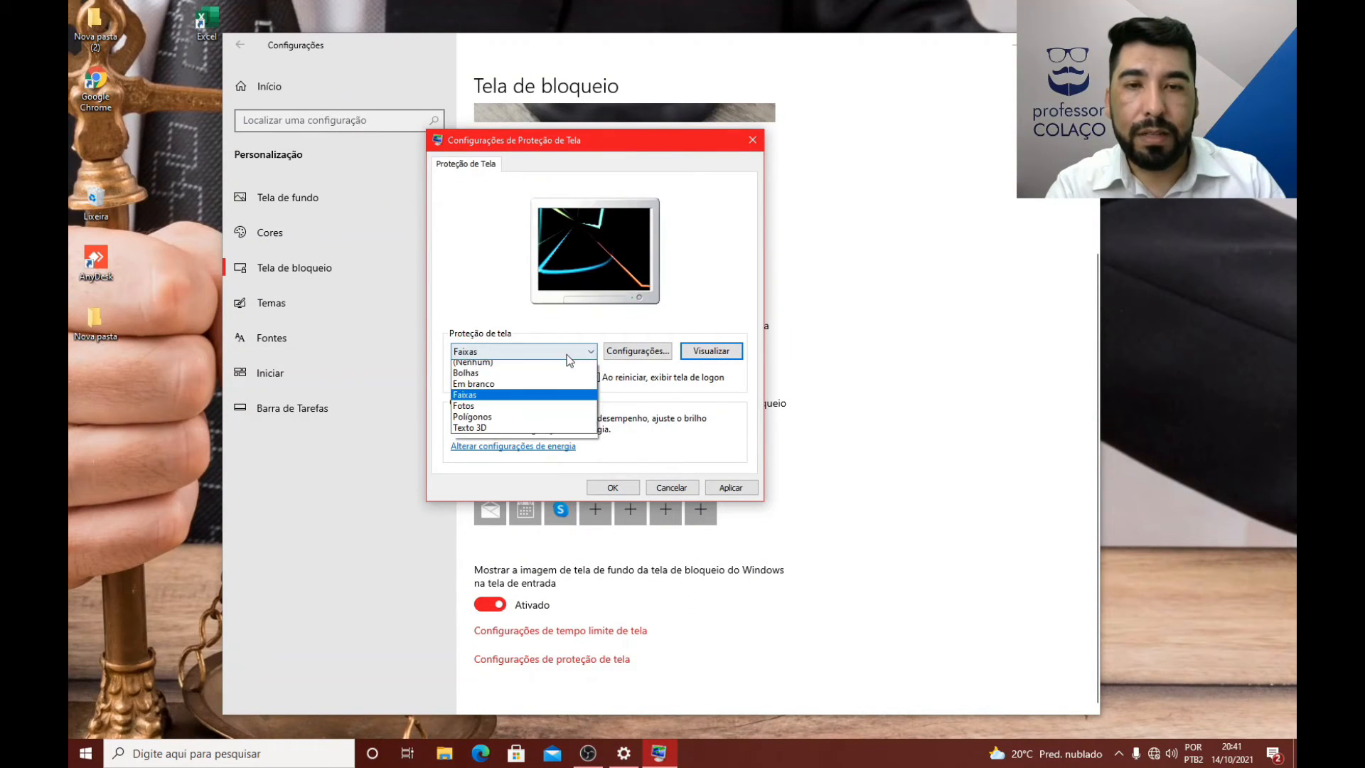
pyautogui.click(495, 411)
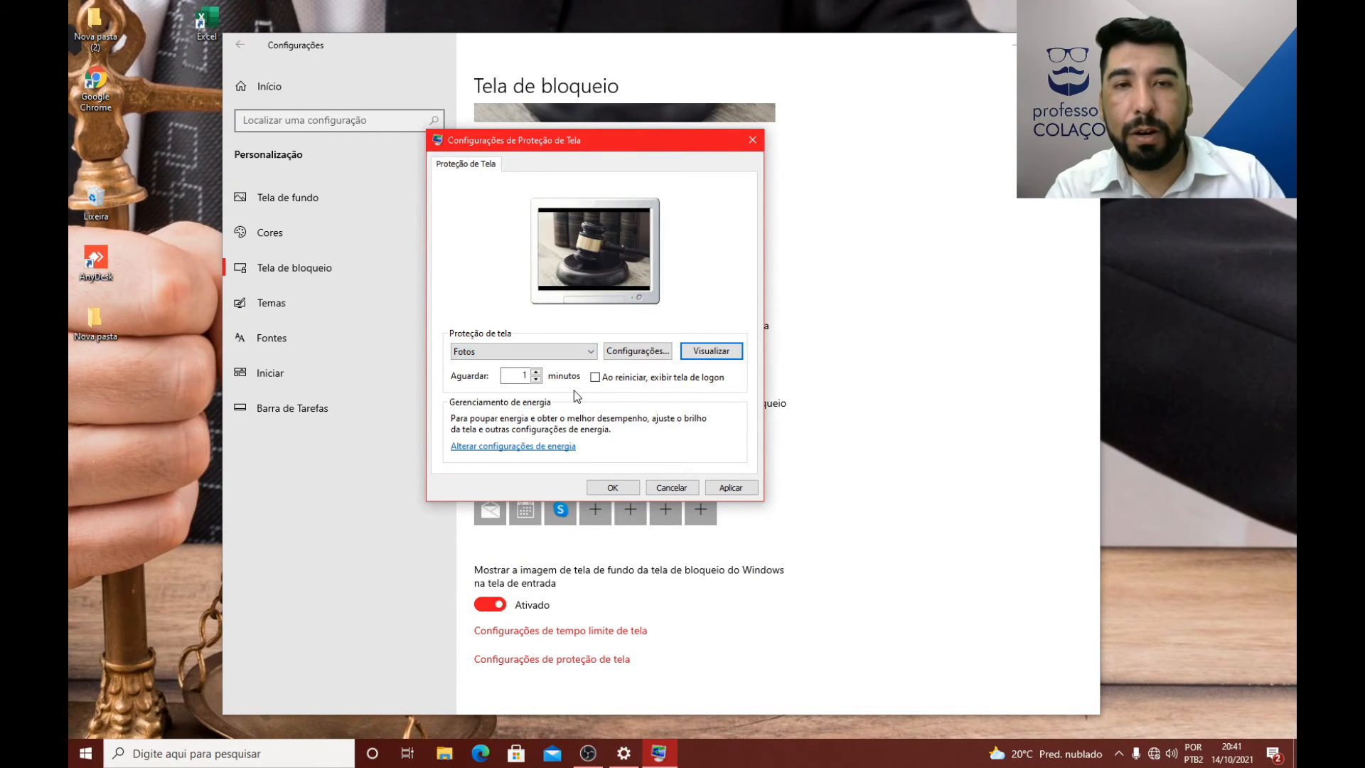
pyautogui.click(649, 352)
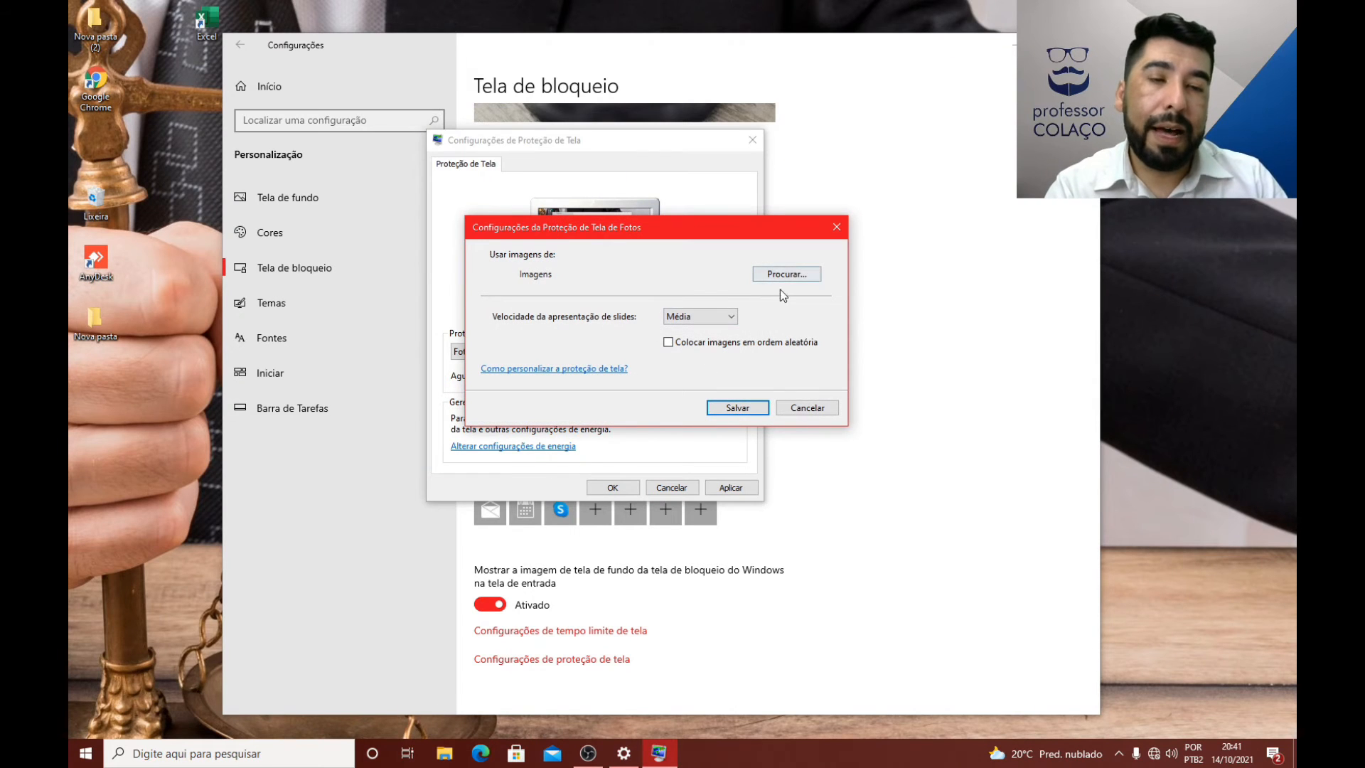
pyautogui.click(807, 408)
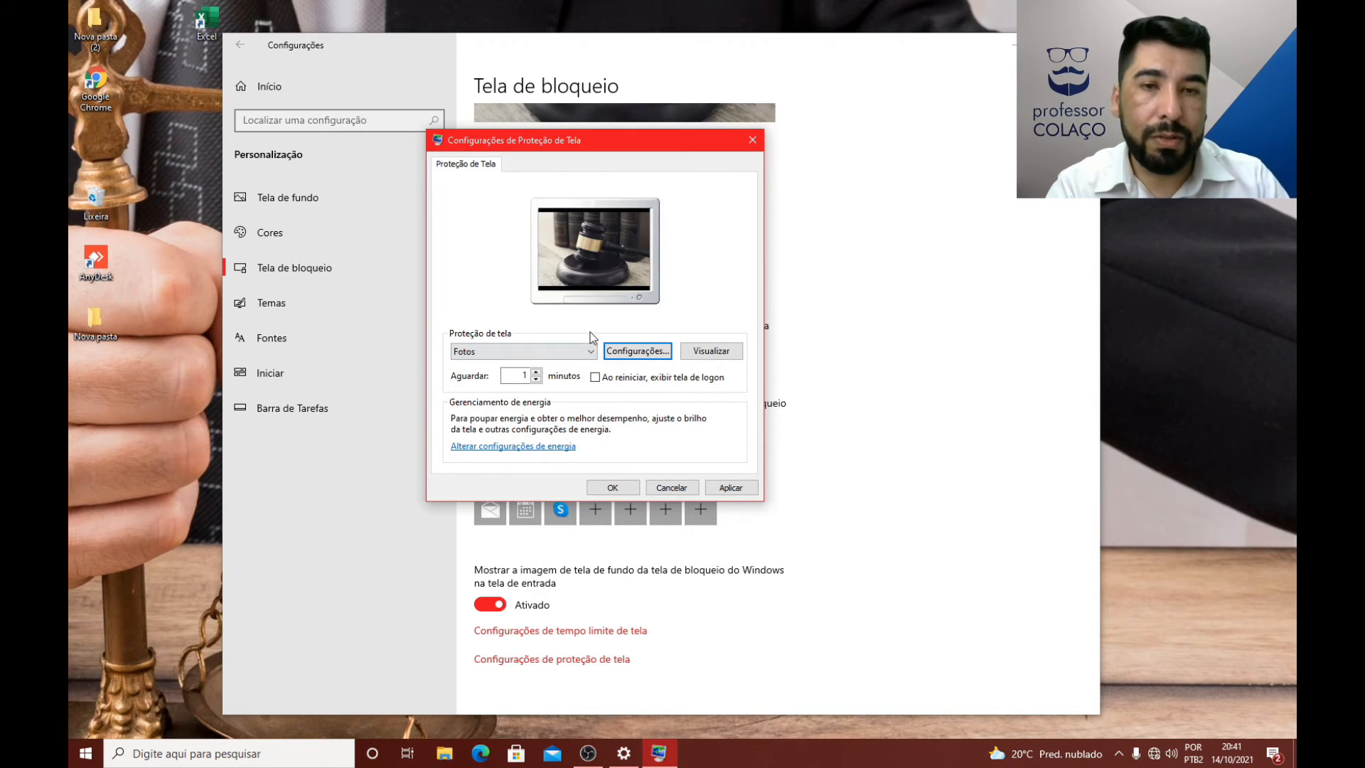
# Step: Try a longer wait time for the Fotos screen saver, discard the changes, and check the screen saver settings once more
pyautogui.click(536, 372)
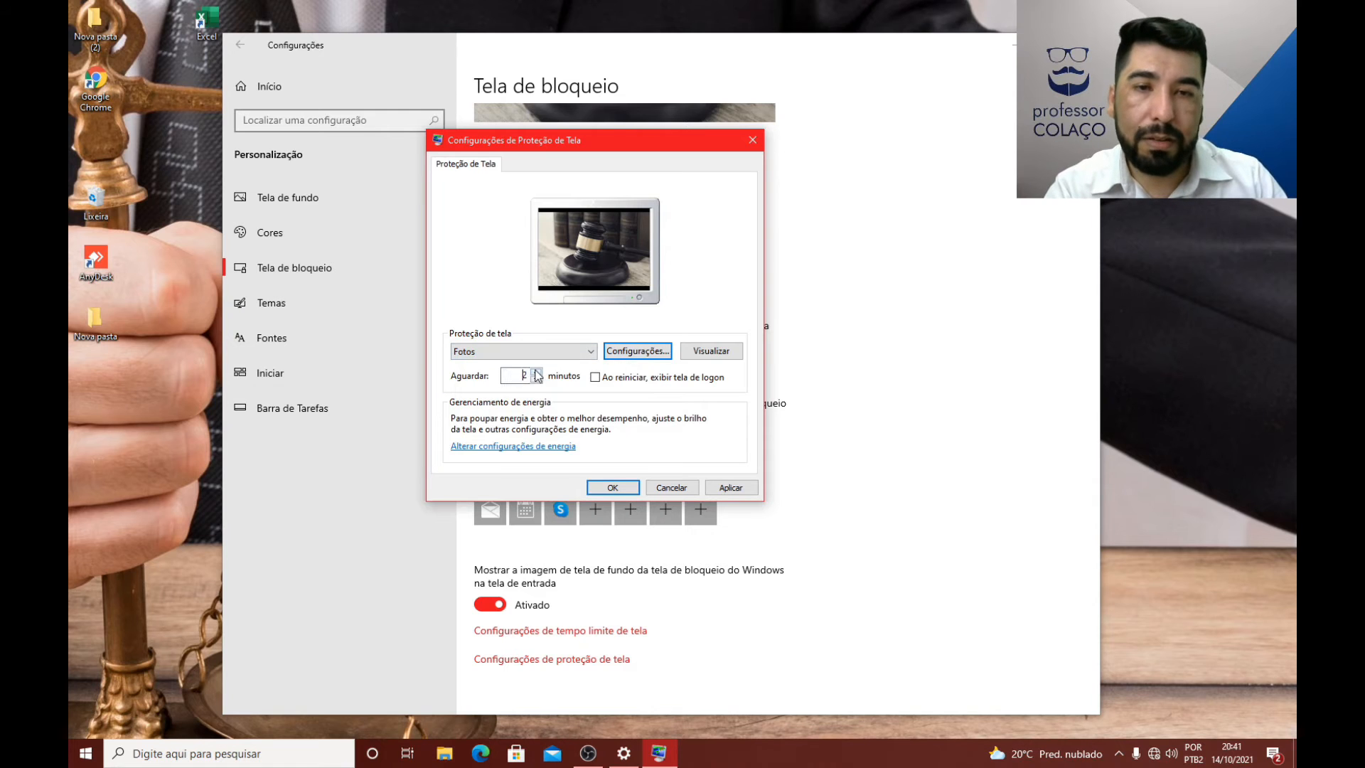
pyautogui.click(536, 371)
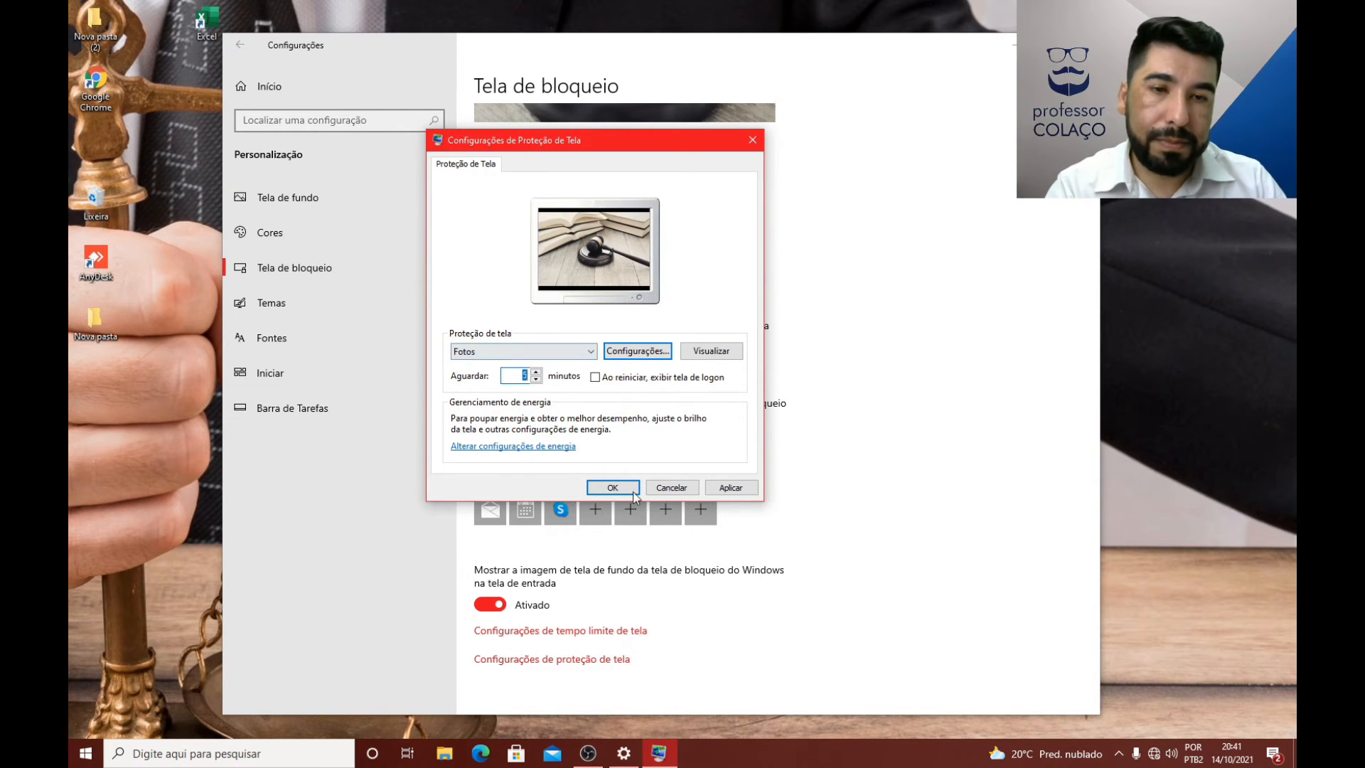
pyautogui.click(677, 489)
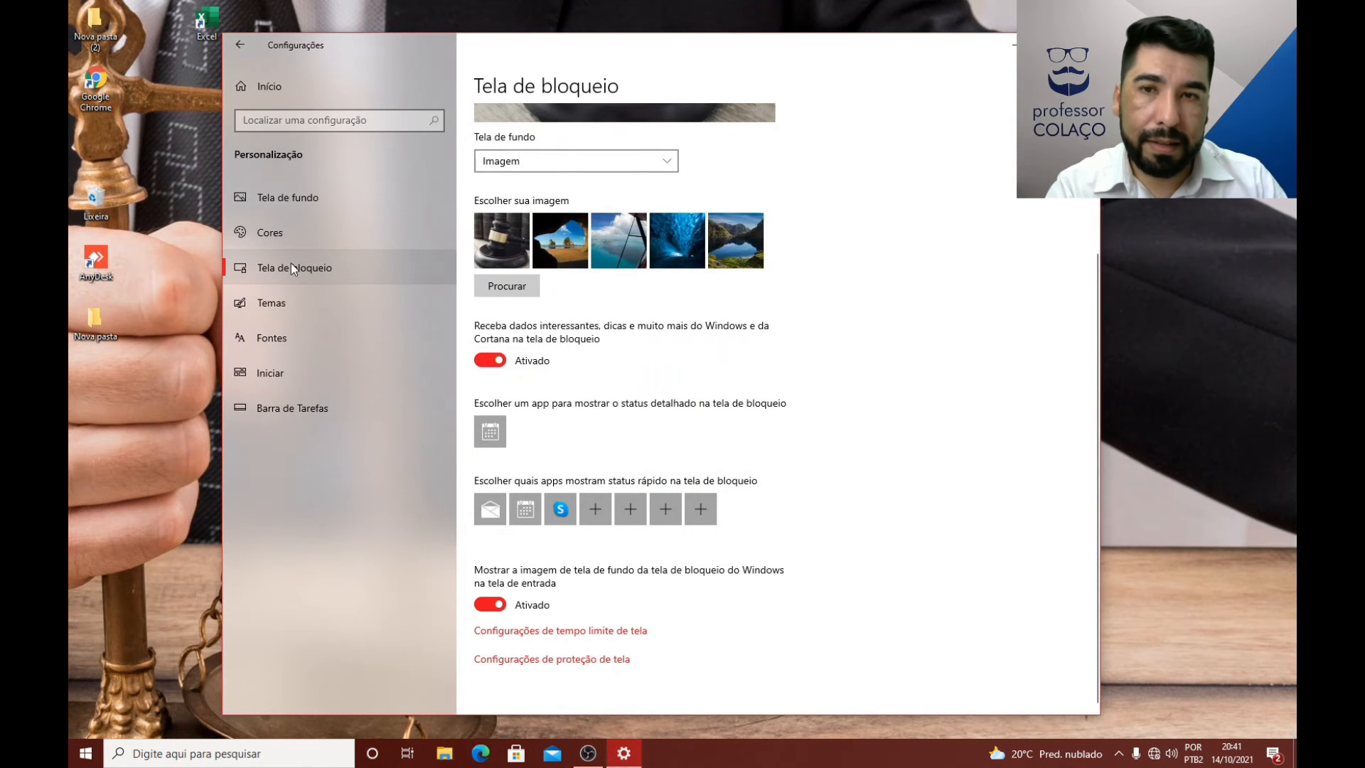
pyautogui.click(574, 660)
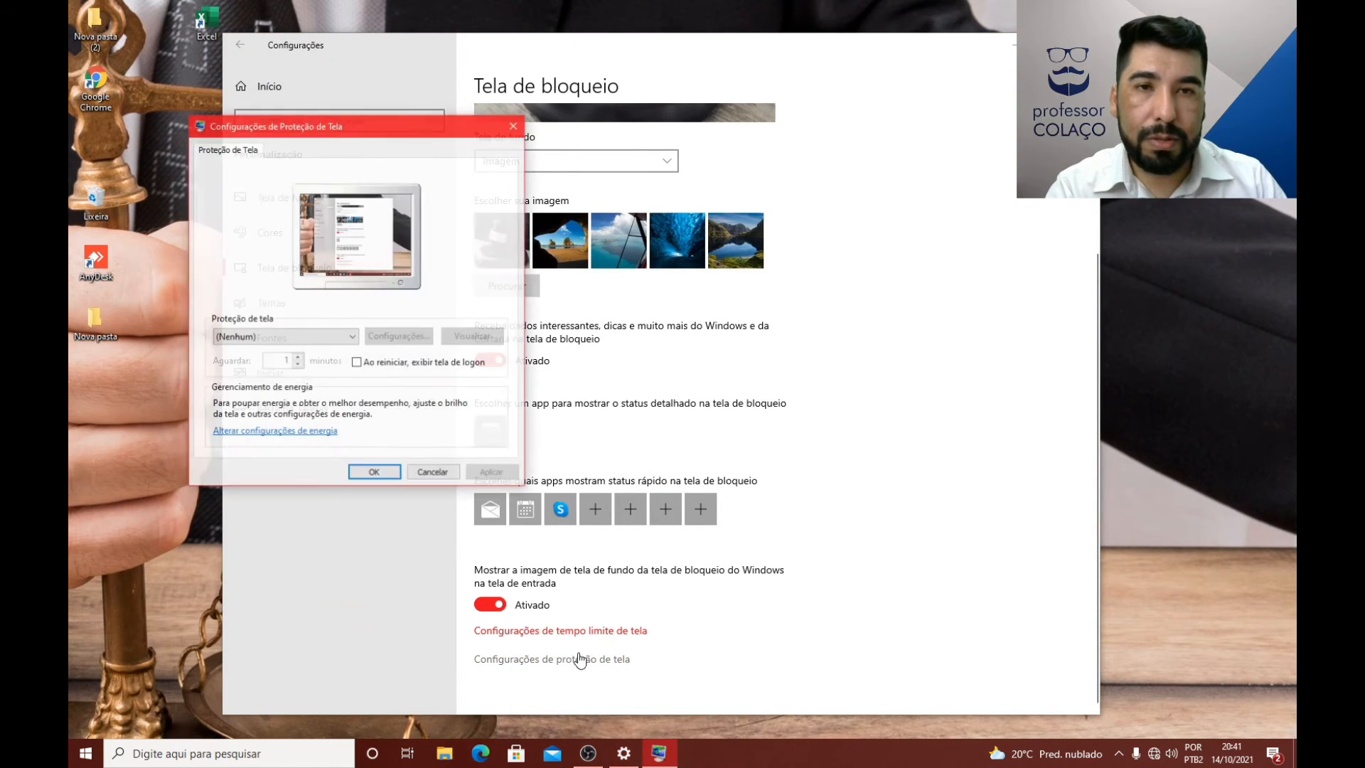
pyautogui.click(440, 475)
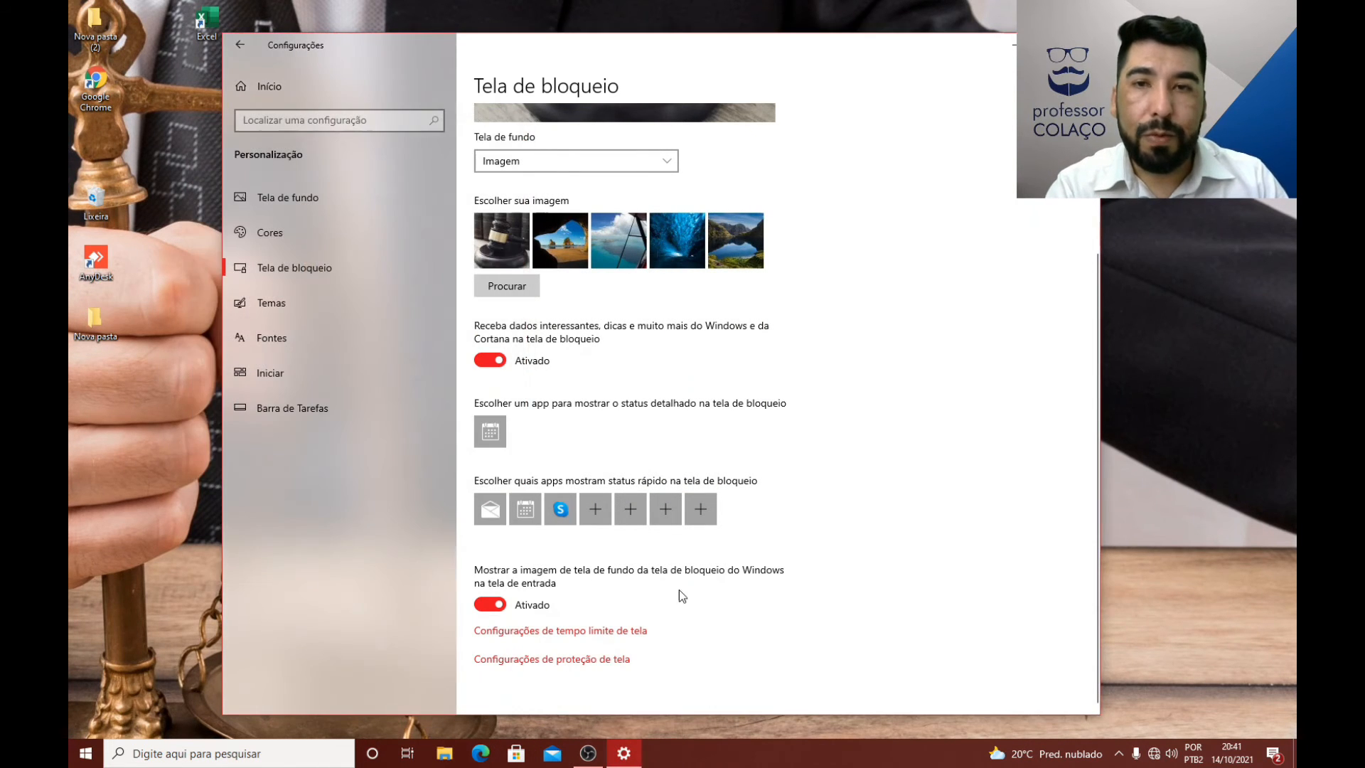
# Step: Set the desktop background to Cor sólida in the Tela de fundo settings, trying red and then blue
pyautogui.click(310, 202)
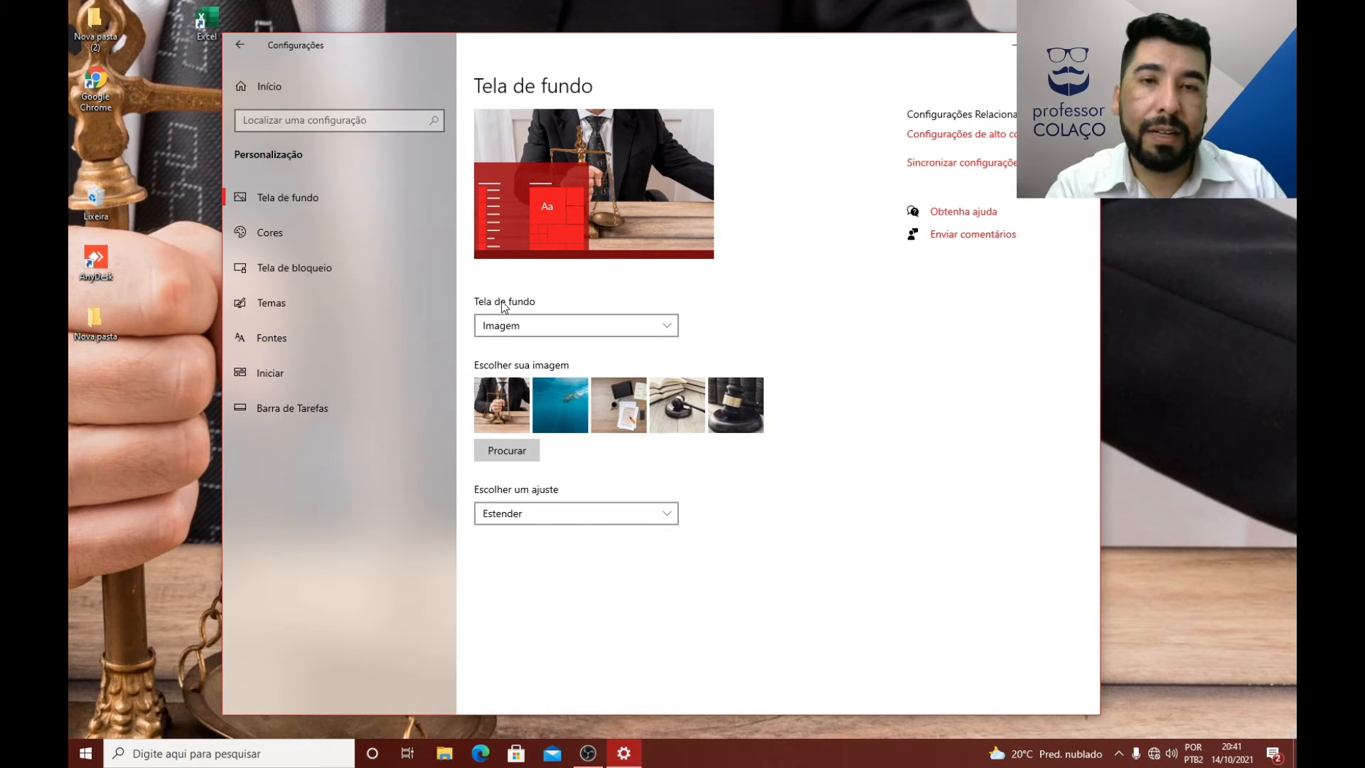
pyautogui.click(543, 324)
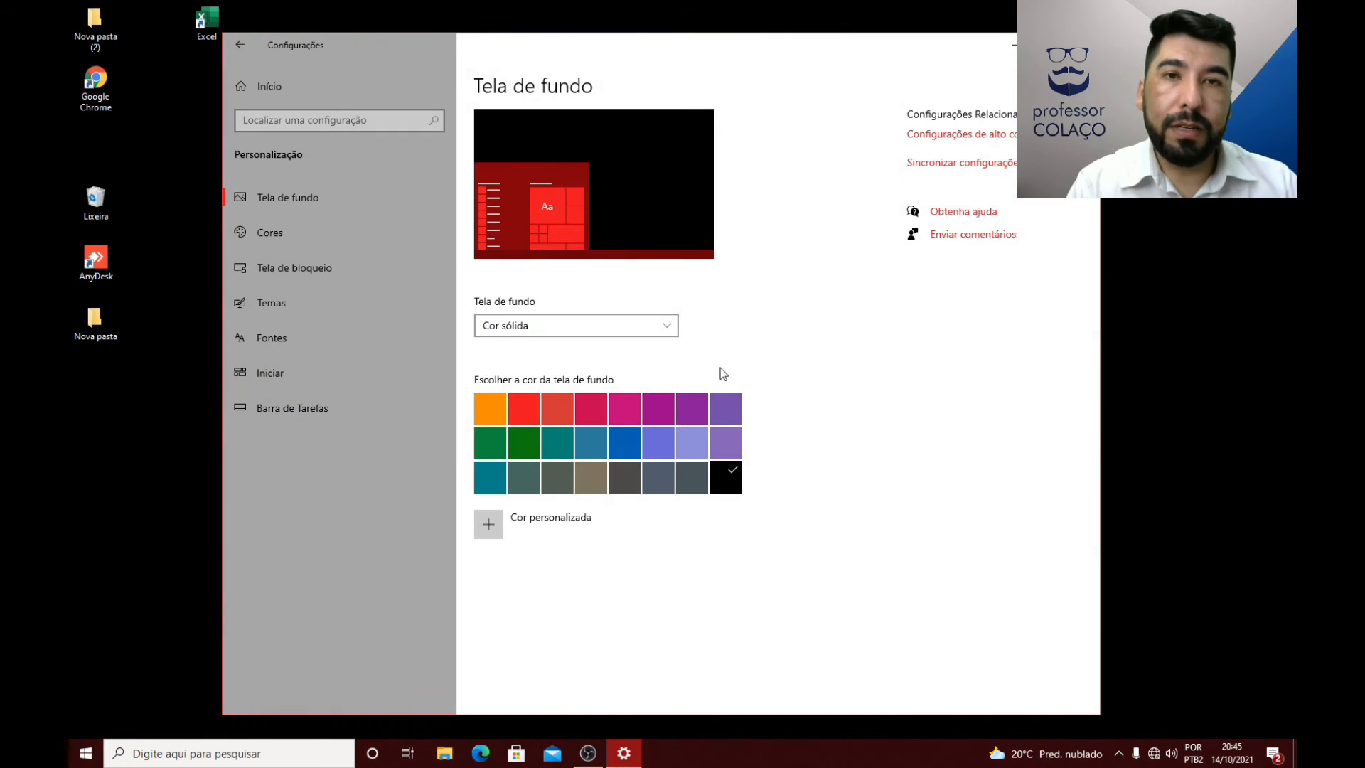
pyautogui.click(644, 326)
pyautogui.click(574, 330)
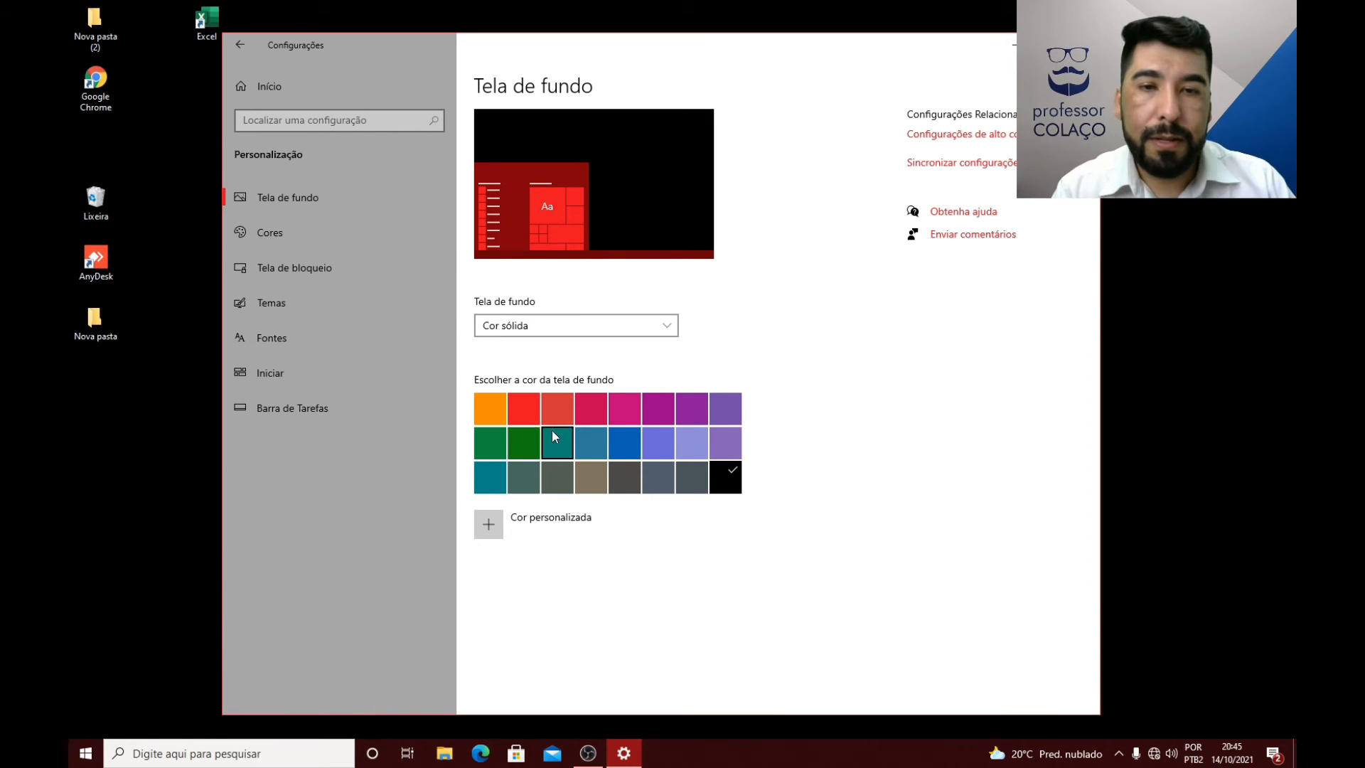
pyautogui.click(532, 422)
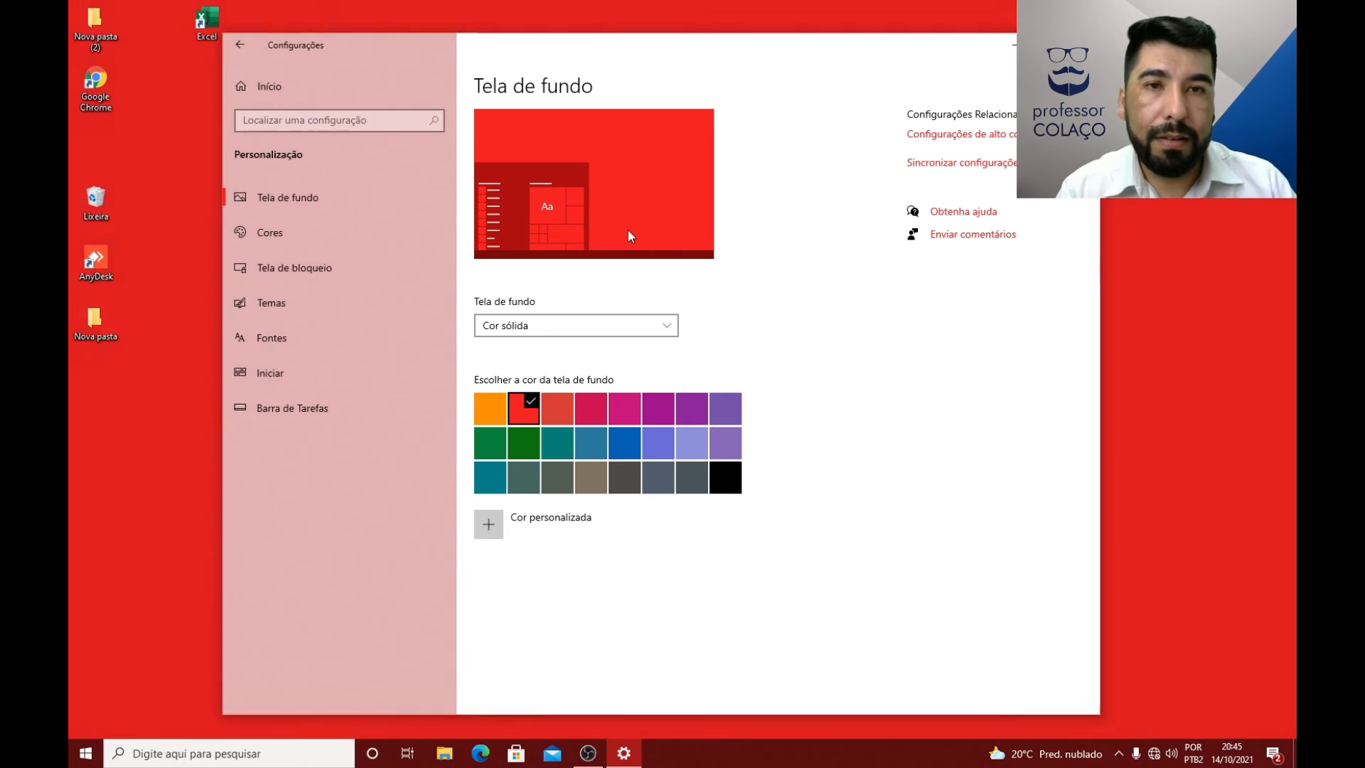
pyautogui.click(635, 449)
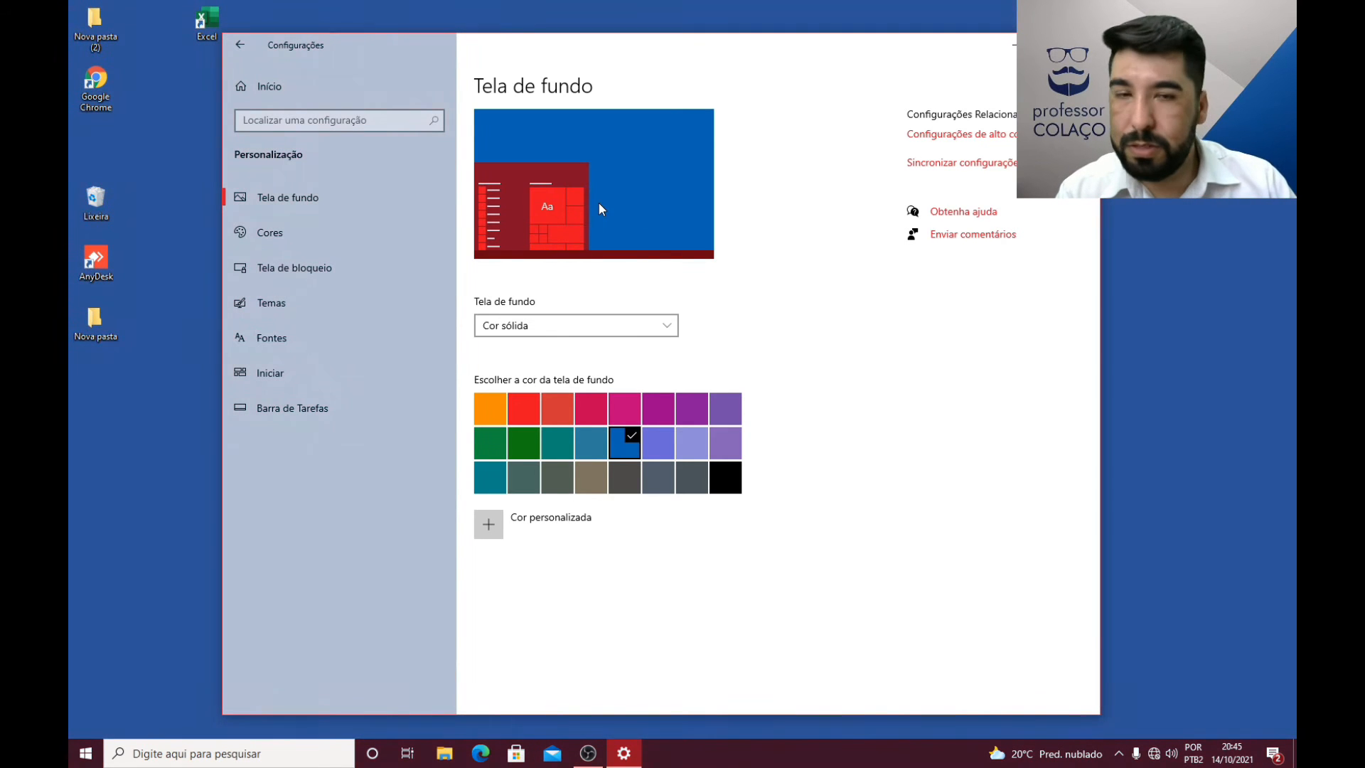
# Step: Change the desktop background to Apresentação de slides and look at the album folder selection without choosing another folder
pyautogui.click(564, 334)
pyautogui.click(547, 349)
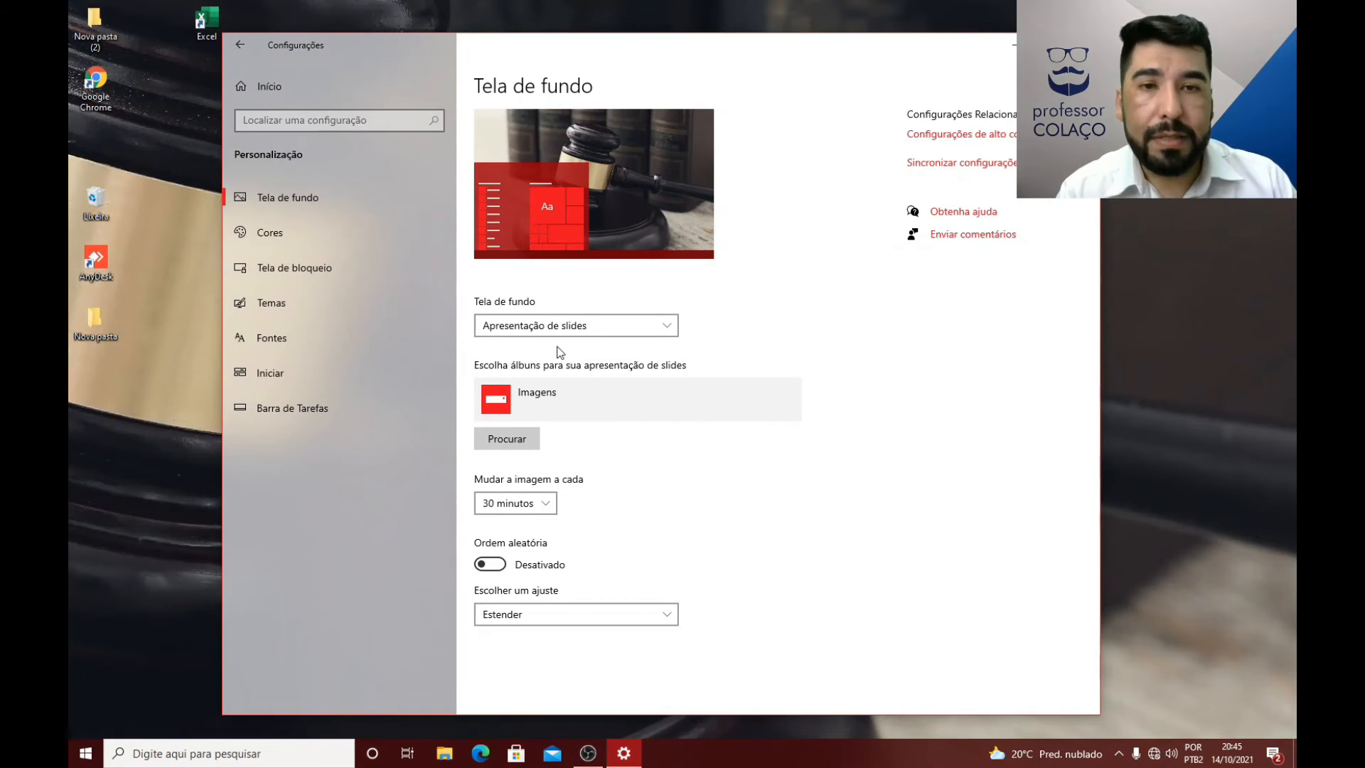
pyautogui.click(522, 441)
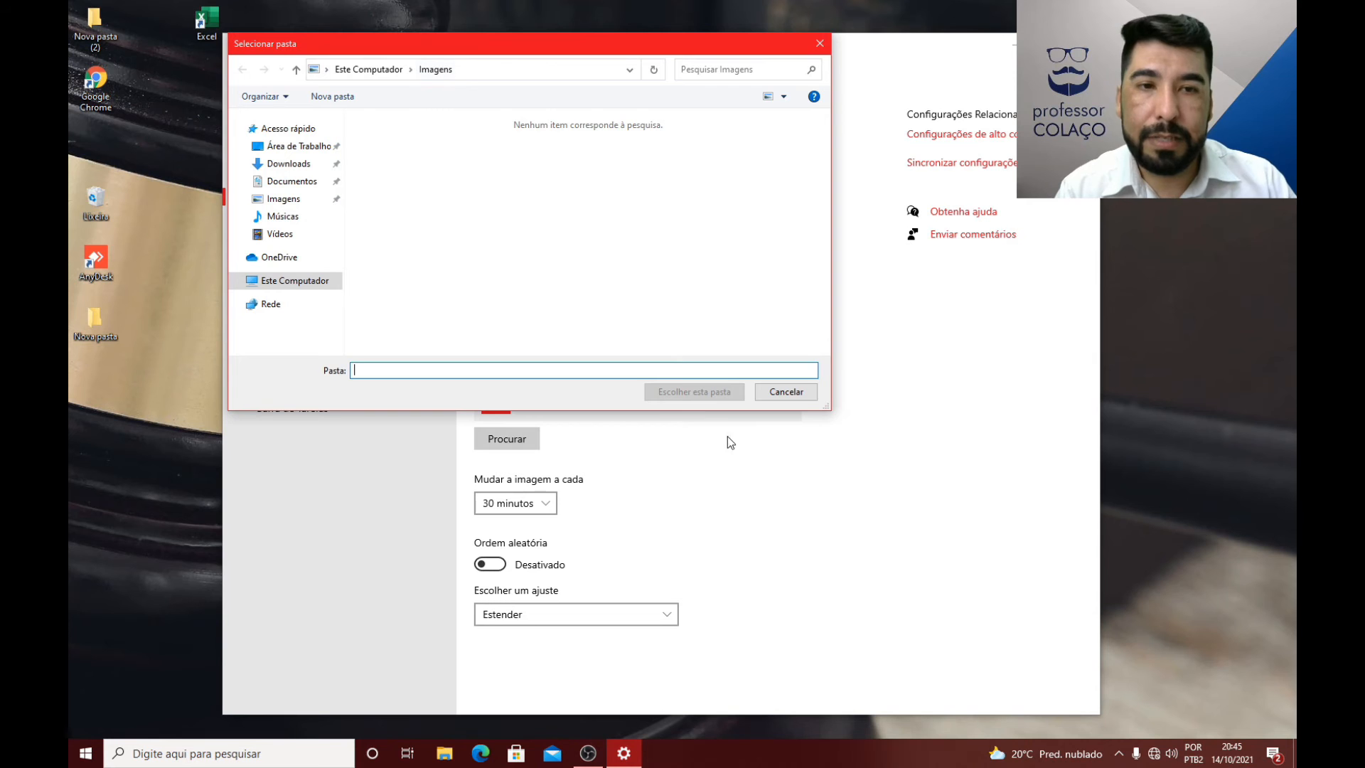
pyautogui.click(781, 392)
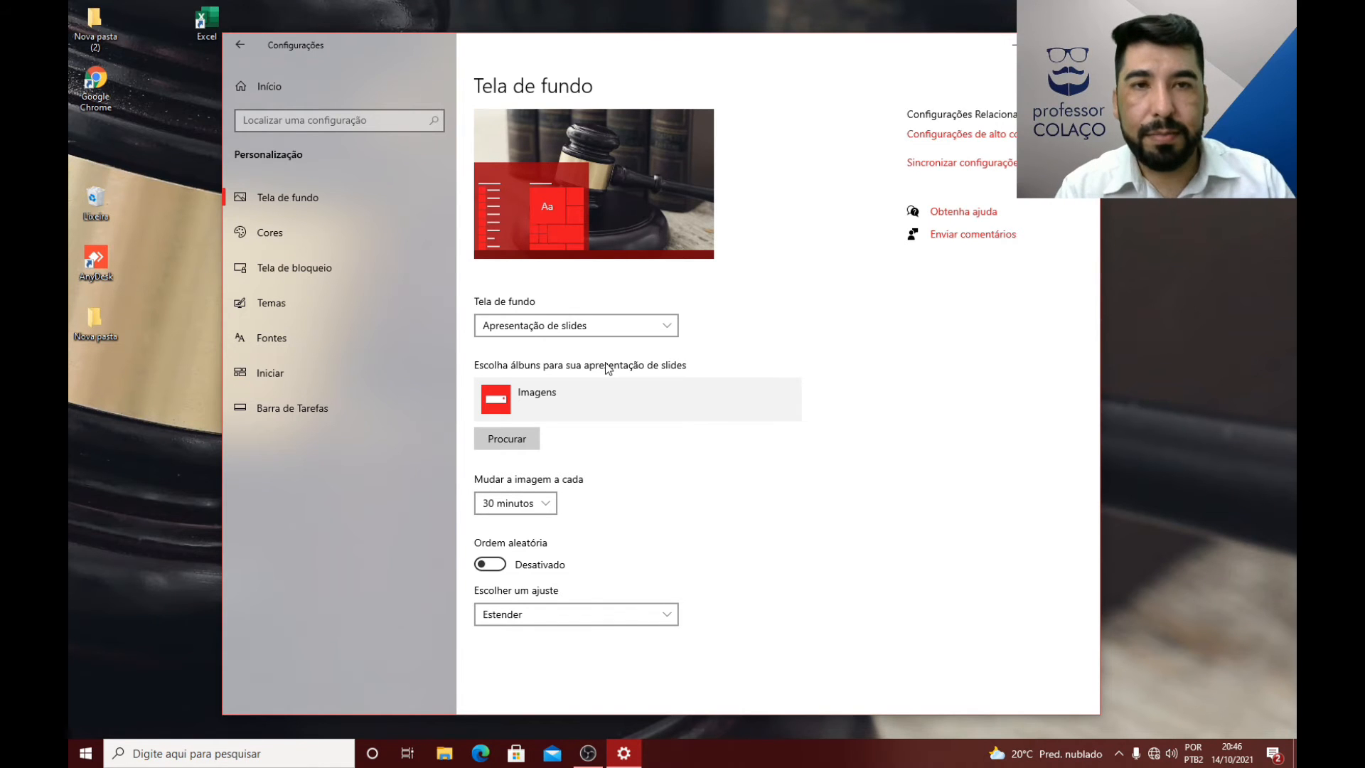
# Step: Set the slideshow to change the image every 1 minuto and turn on Ordem aleatória
pyautogui.click(543, 505)
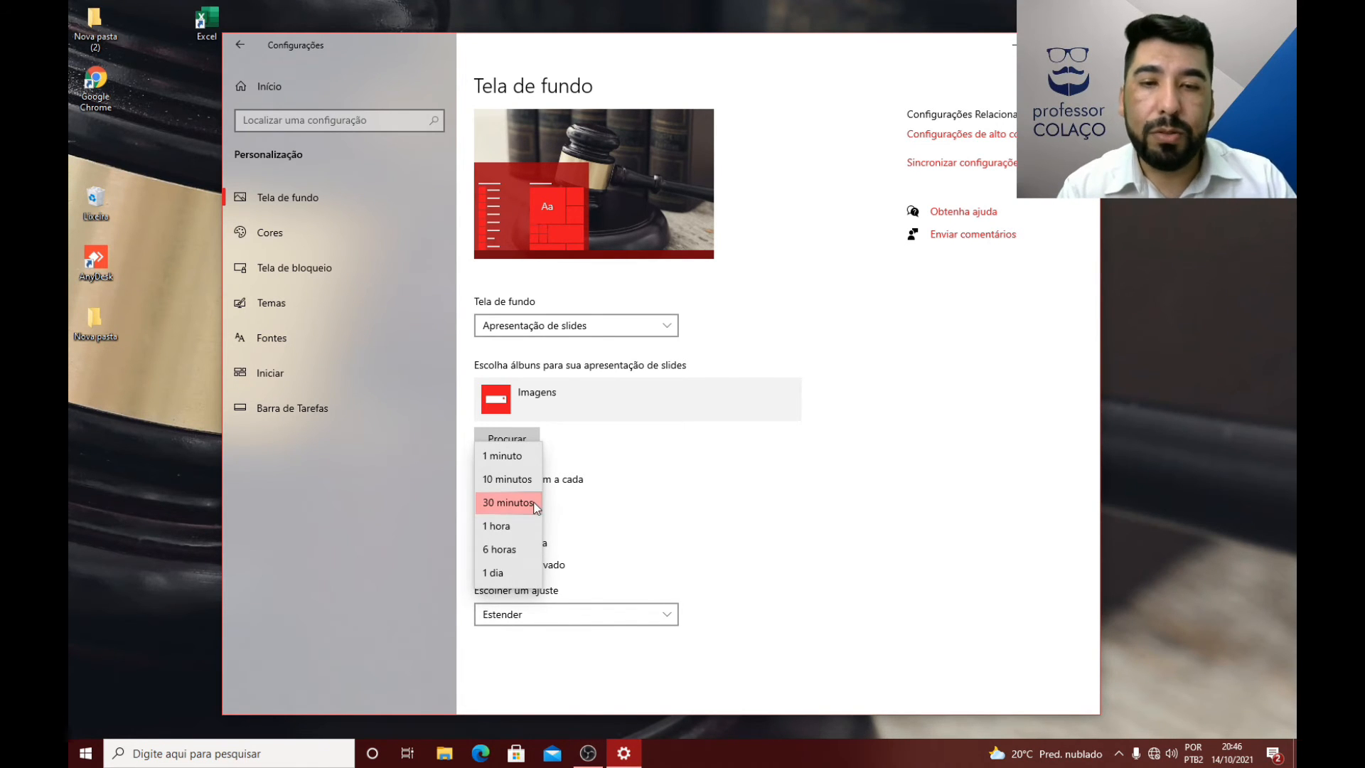
pyautogui.click(512, 458)
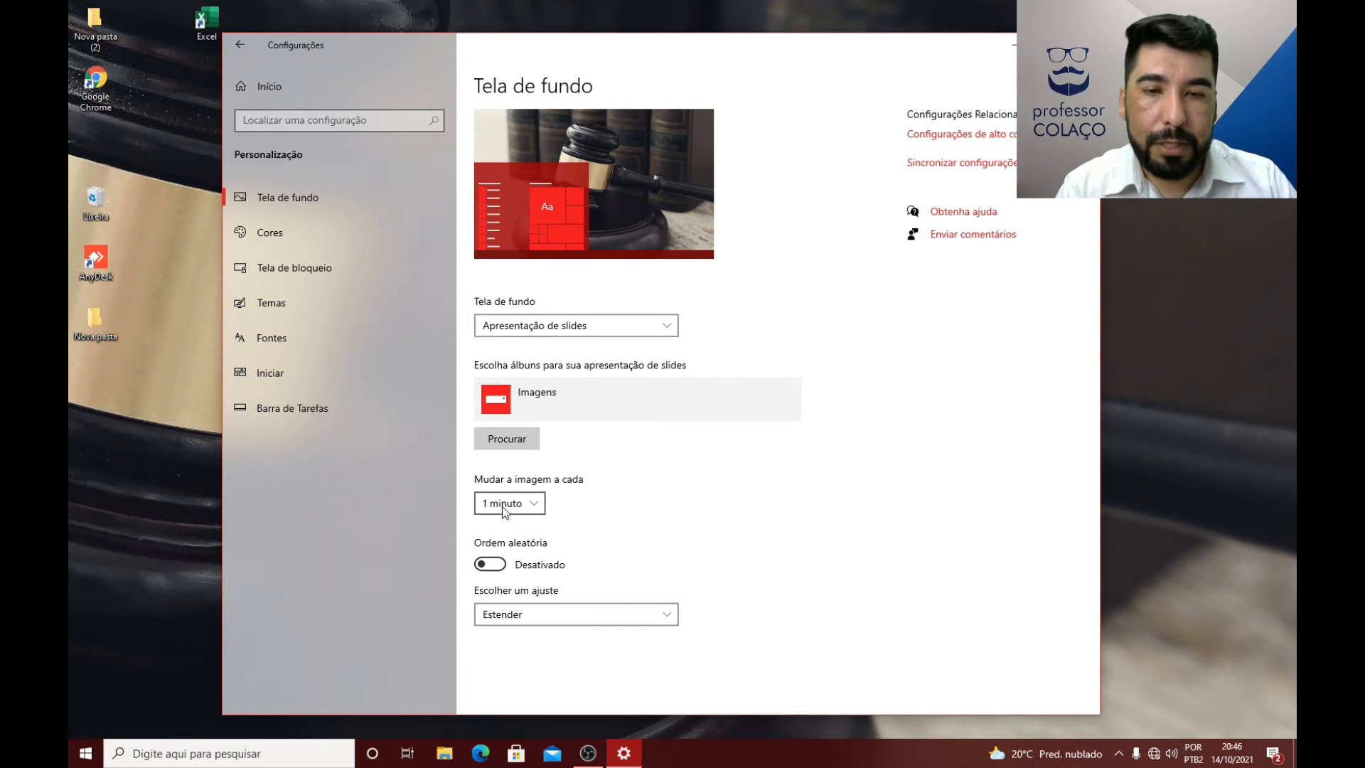
pyautogui.click(499, 564)
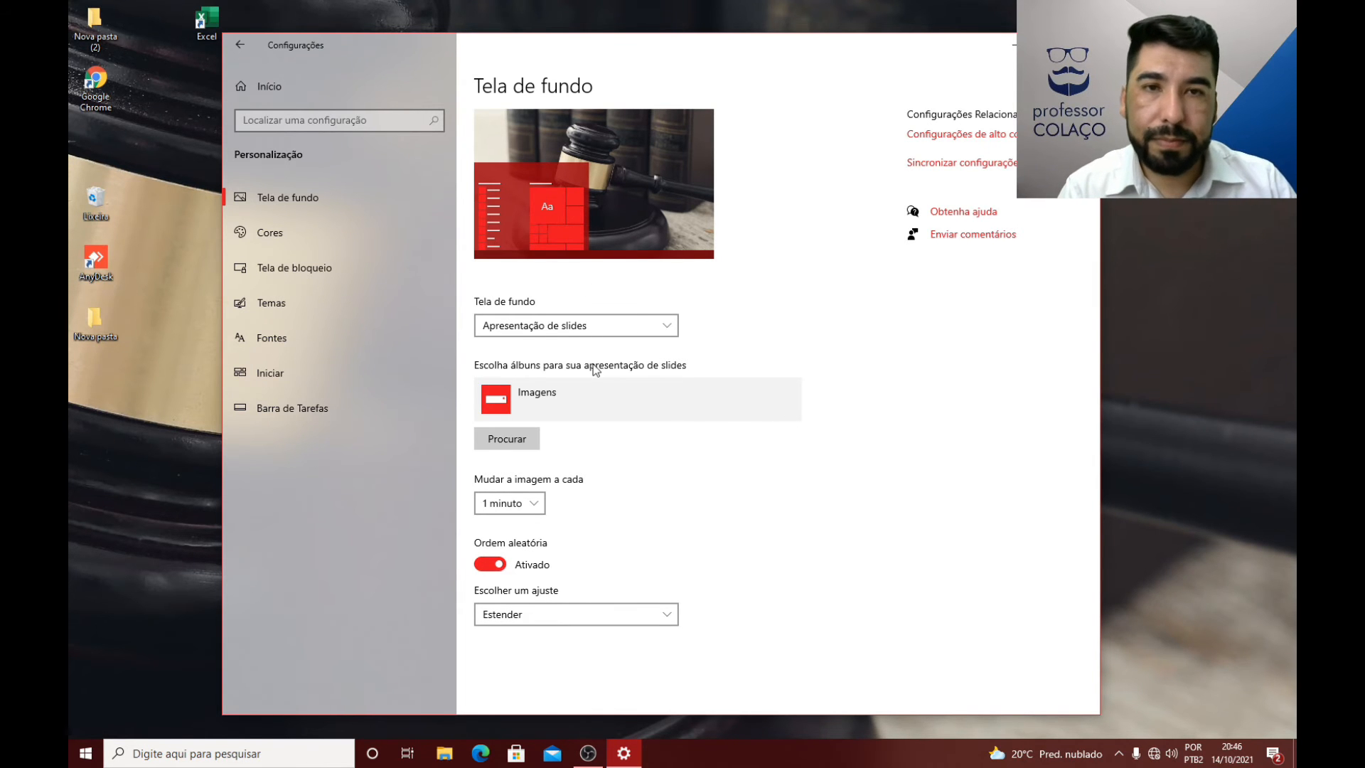
# Step: Switch the desktop background back to Imagem
pyautogui.click(608, 325)
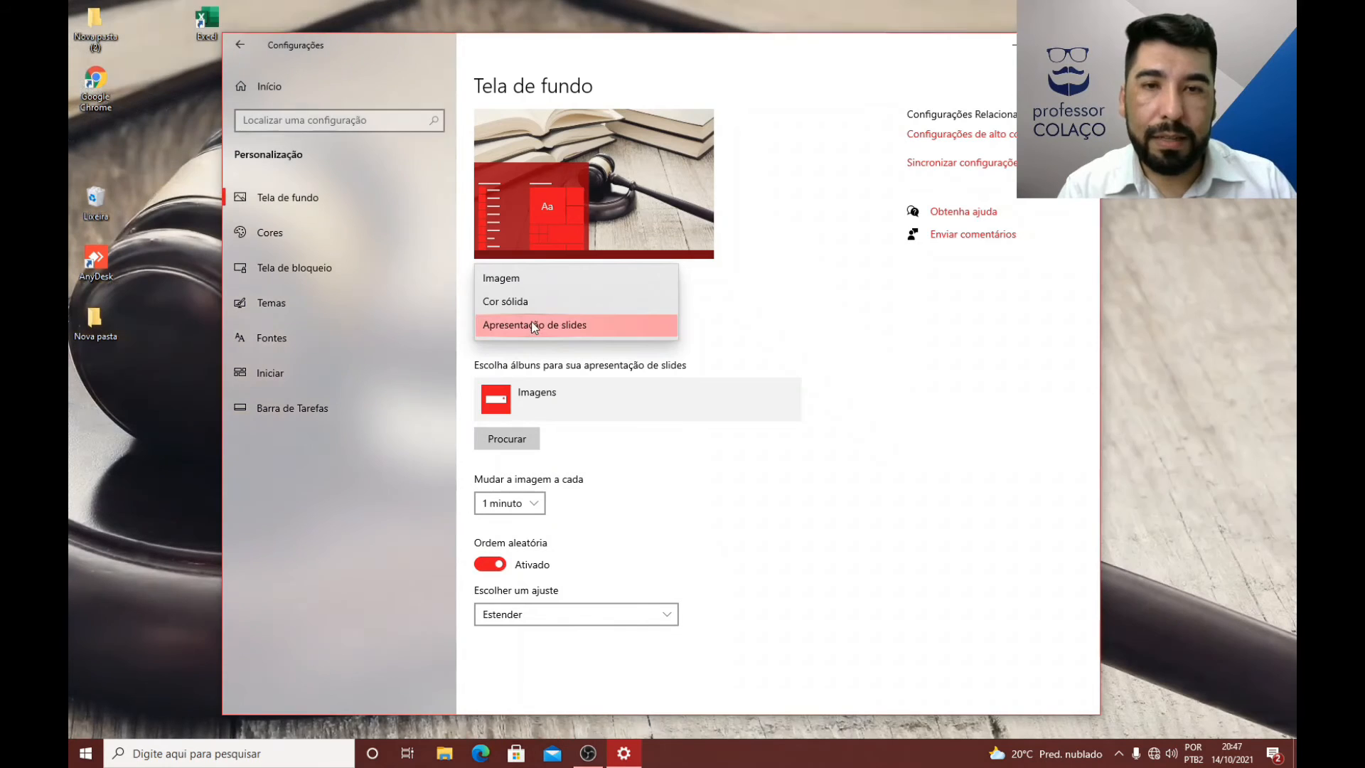
pyautogui.click(512, 280)
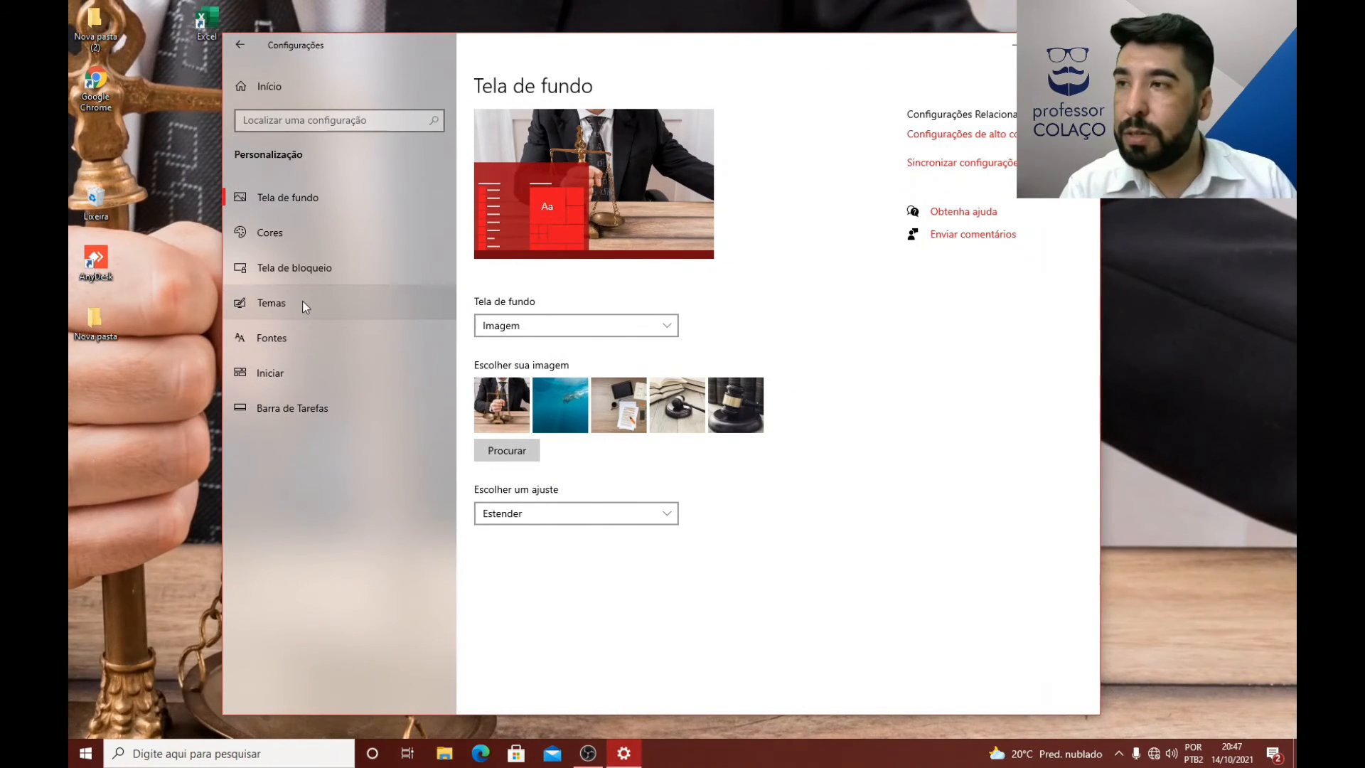
# Step: Review the Tela de bloqueio, Temas, Tela de fundo and Cores pages of Personalização, including the accent colour options
pyautogui.click(288, 266)
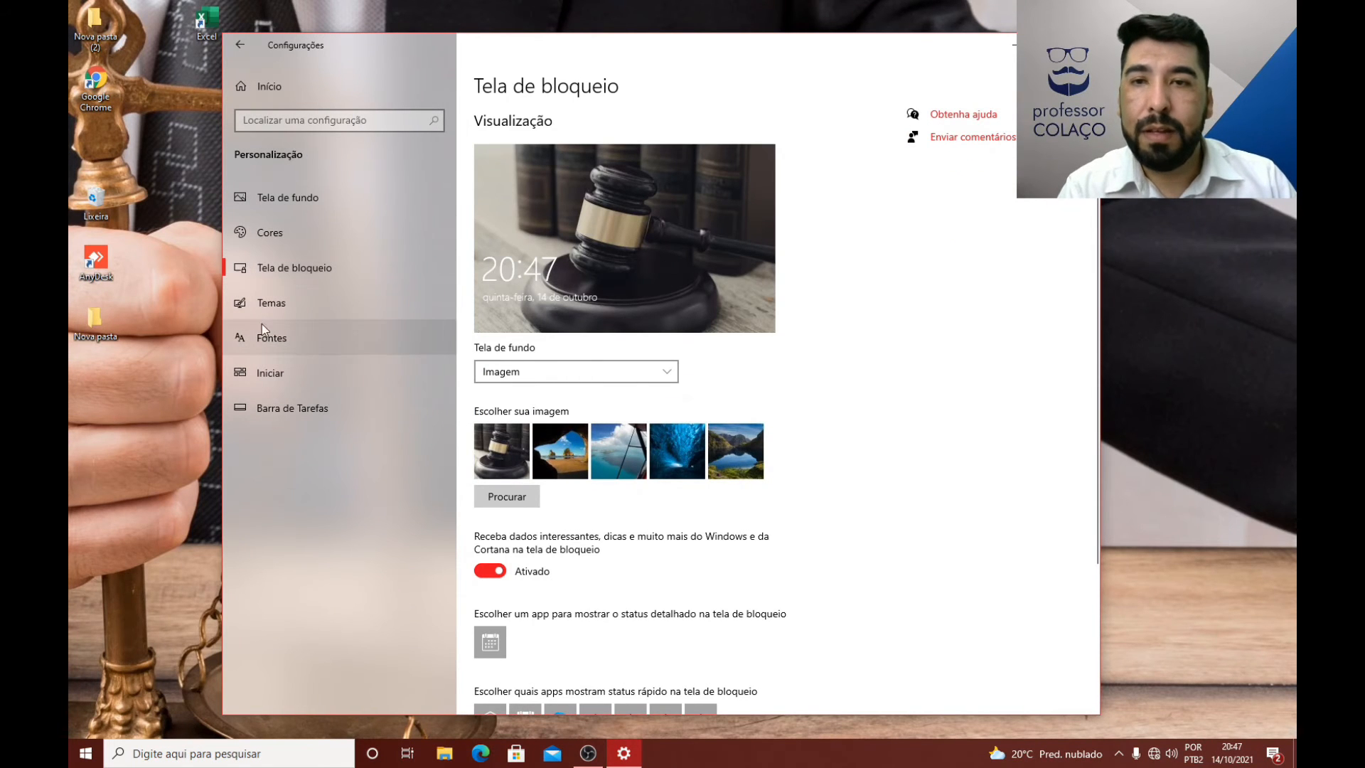
pyautogui.click(273, 304)
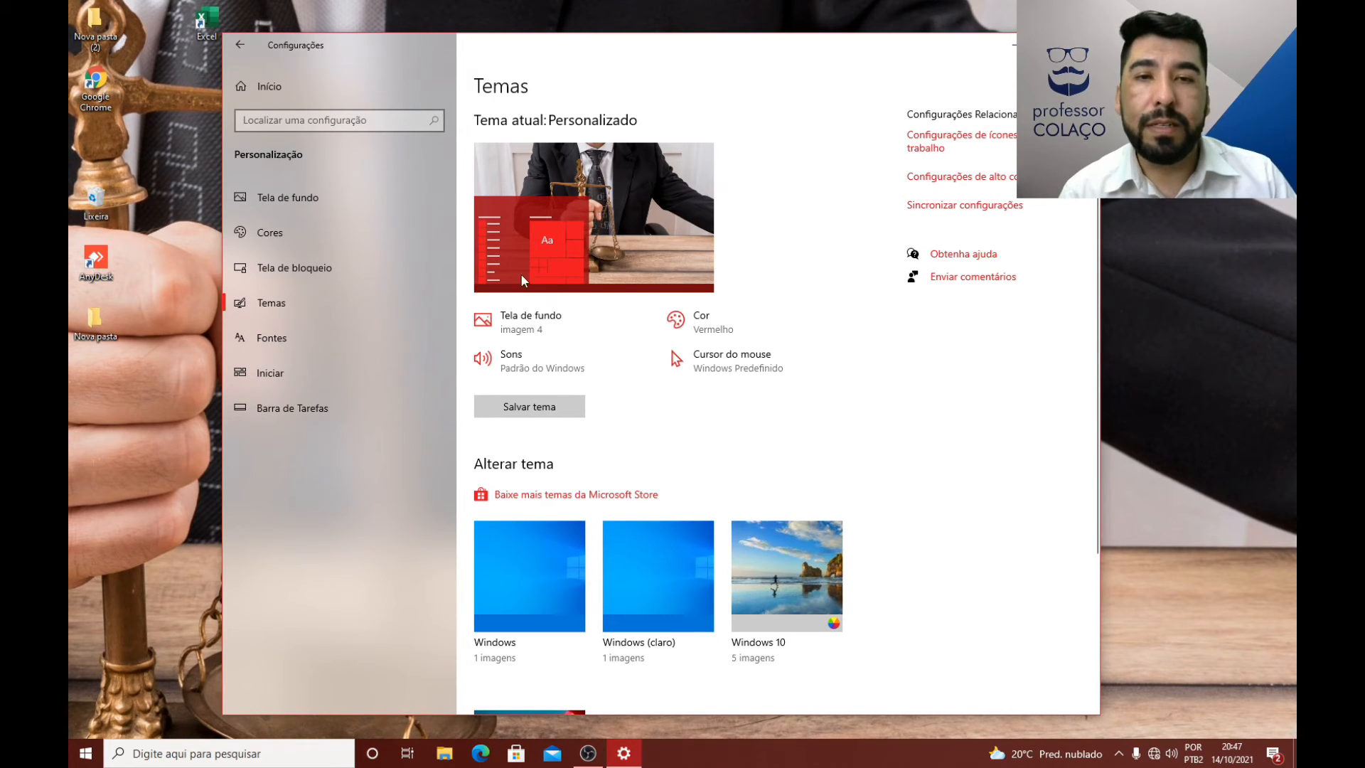
pyautogui.click(334, 199)
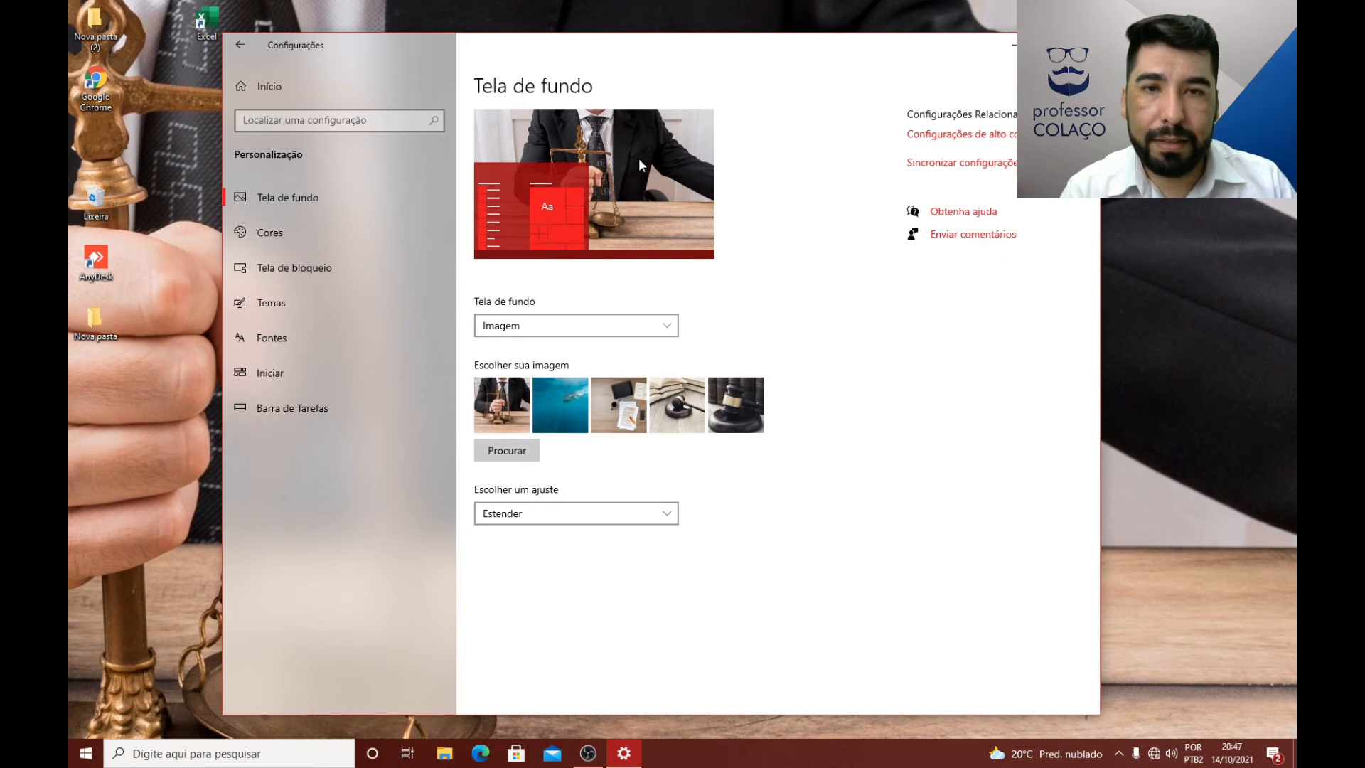
pyautogui.click(261, 233)
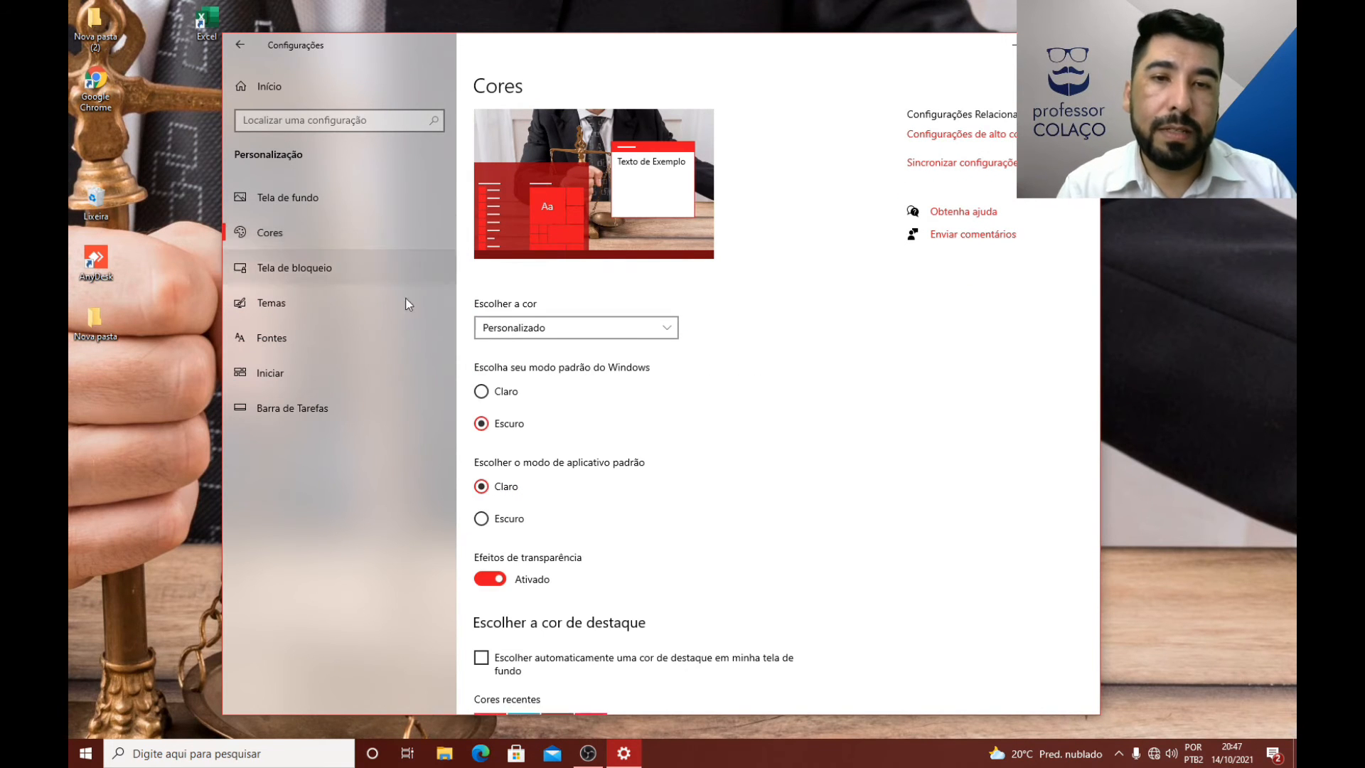
pyautogui.scroll(-5, 497, 427)
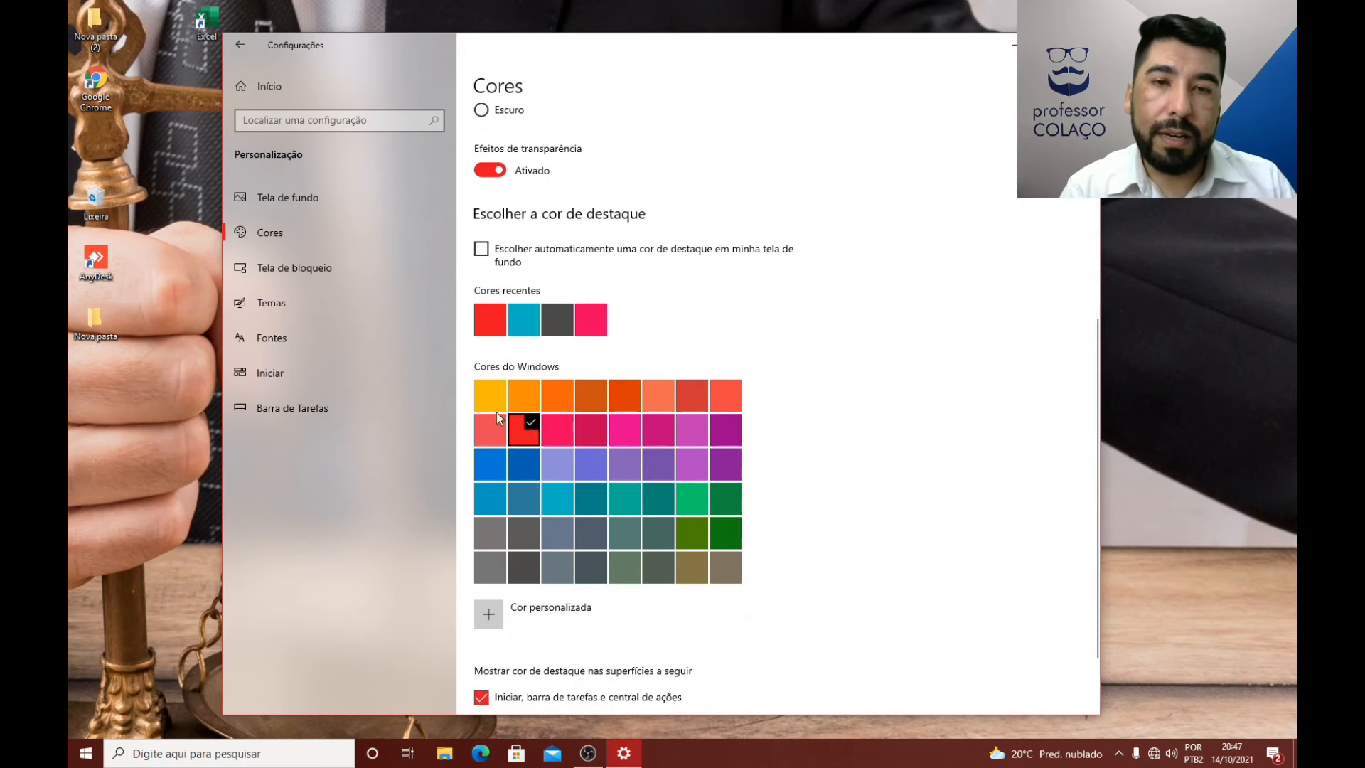
pyautogui.scroll(-2, 496, 412)
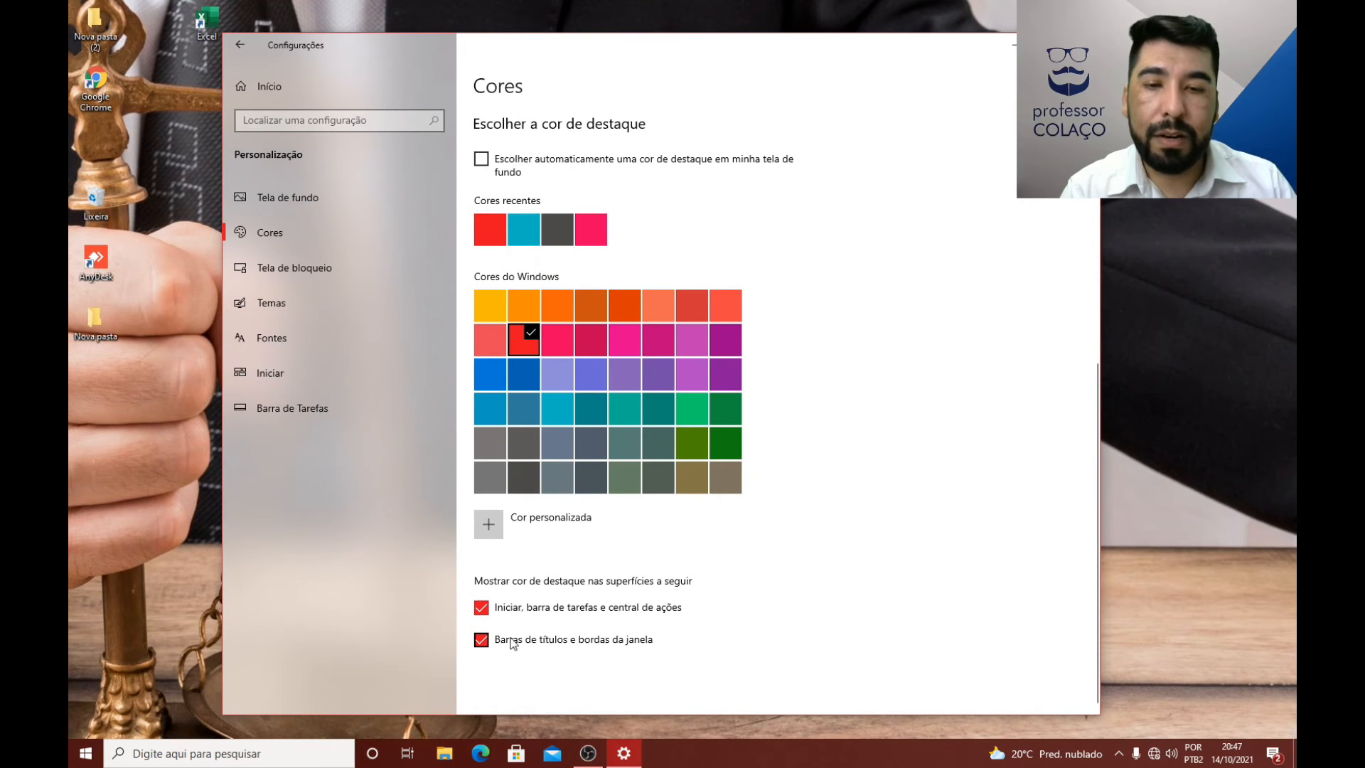
pyautogui.scroll(8, 513, 644)
pyautogui.click(292, 268)
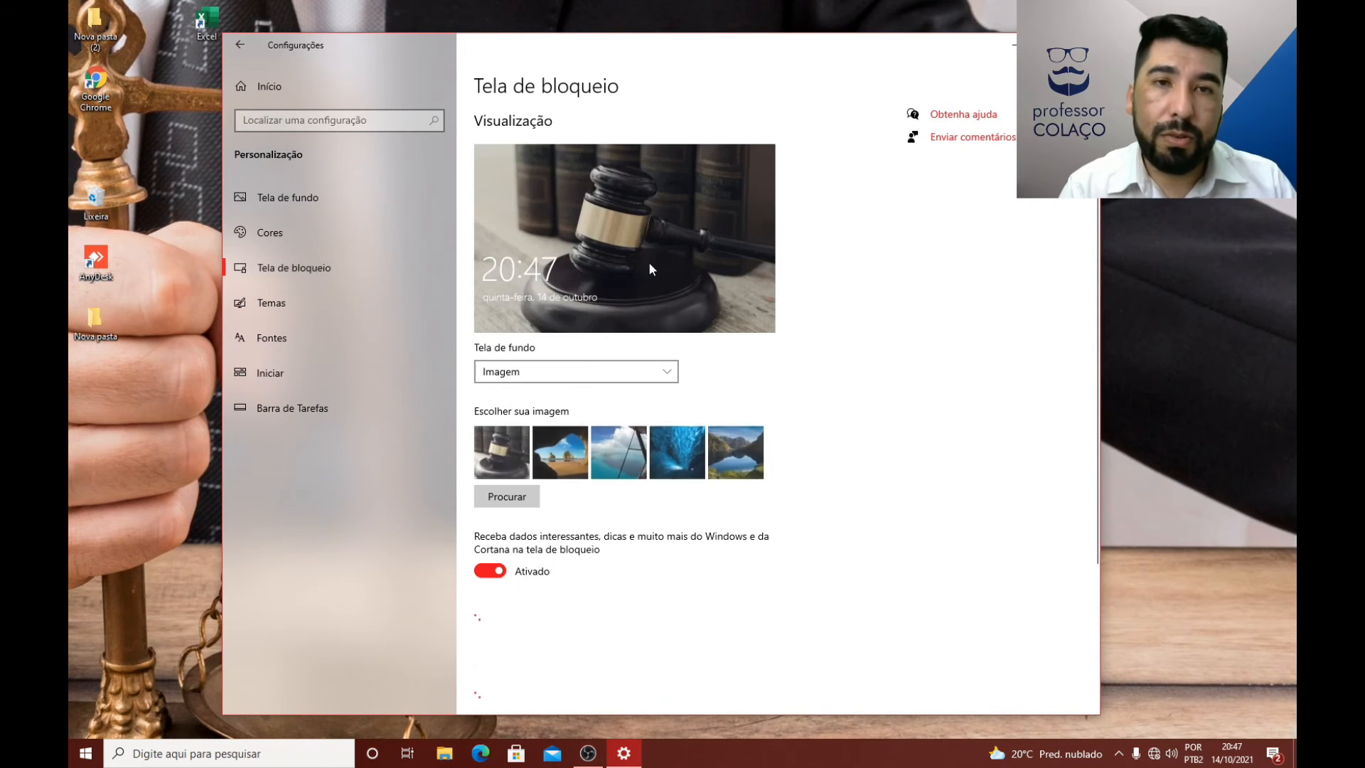
# Step: Save the current personalization on the Temas page as a custom theme named with the owner's first name
pyautogui.click(300, 304)
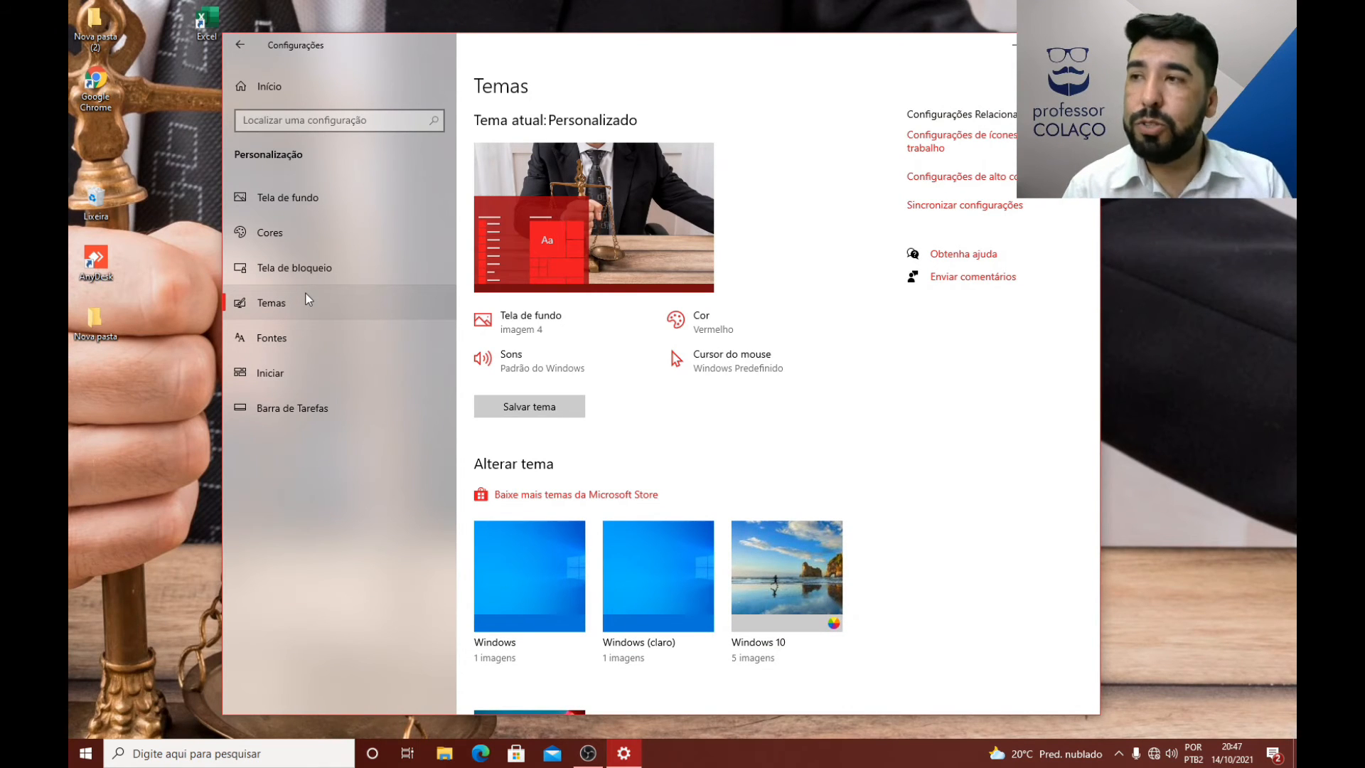
pyautogui.click(545, 408)
pyautogui.write('joel')
pyautogui.press('BackSpace')
pyautogui.press('BackSpace')
pyautogui.press('BackSpace')
pyautogui.press('BackSpace')
pyautogui.write('Joel')
pyautogui.click(595, 372)
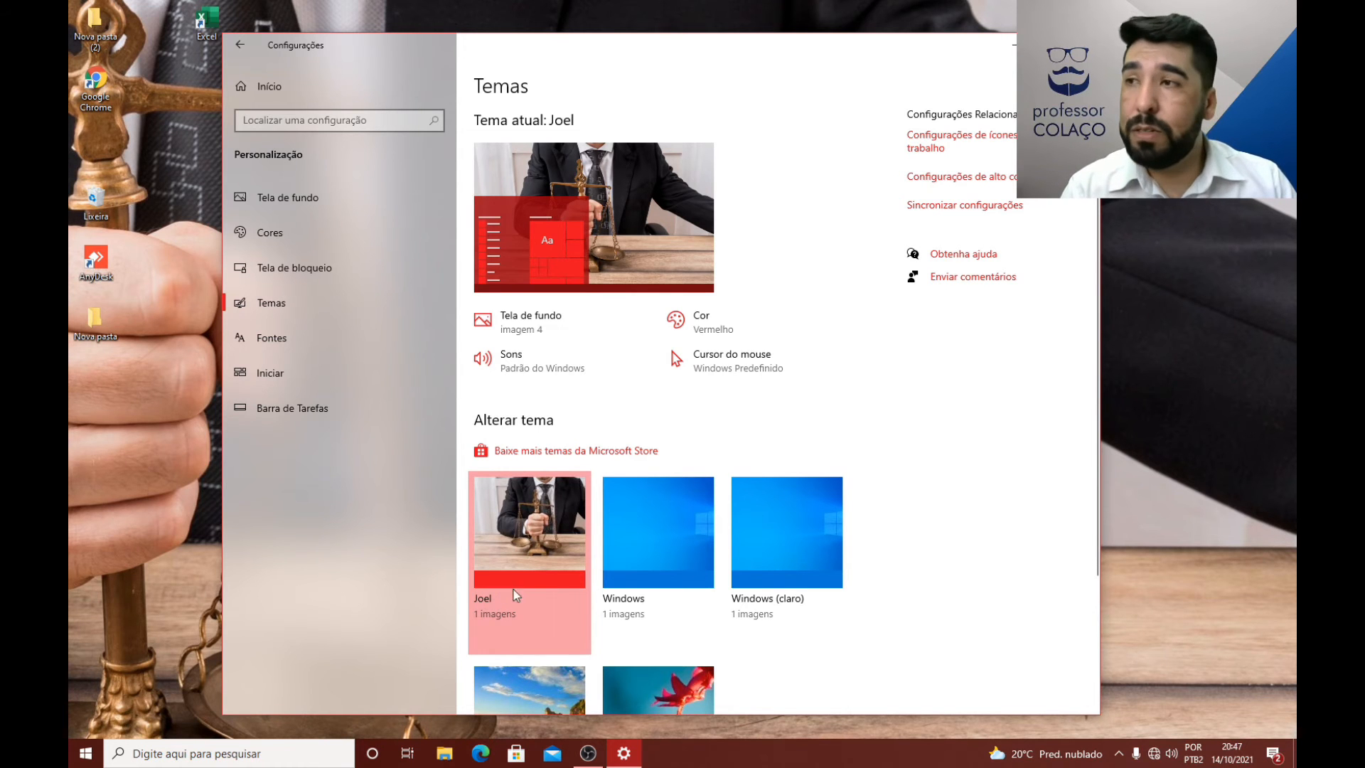
# Step: Apply the default Windows theme and switch back to the saved custom theme
pyautogui.click(643, 561)
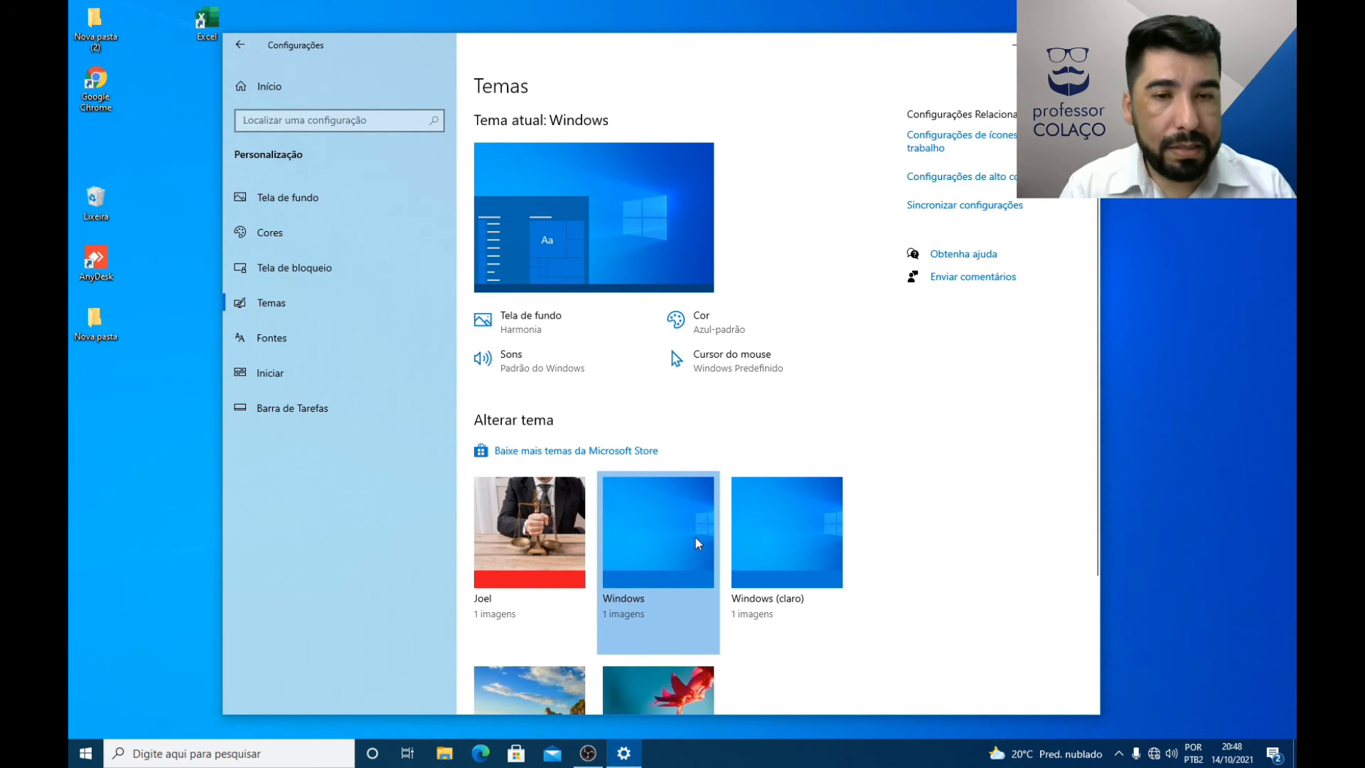
pyautogui.click(544, 535)
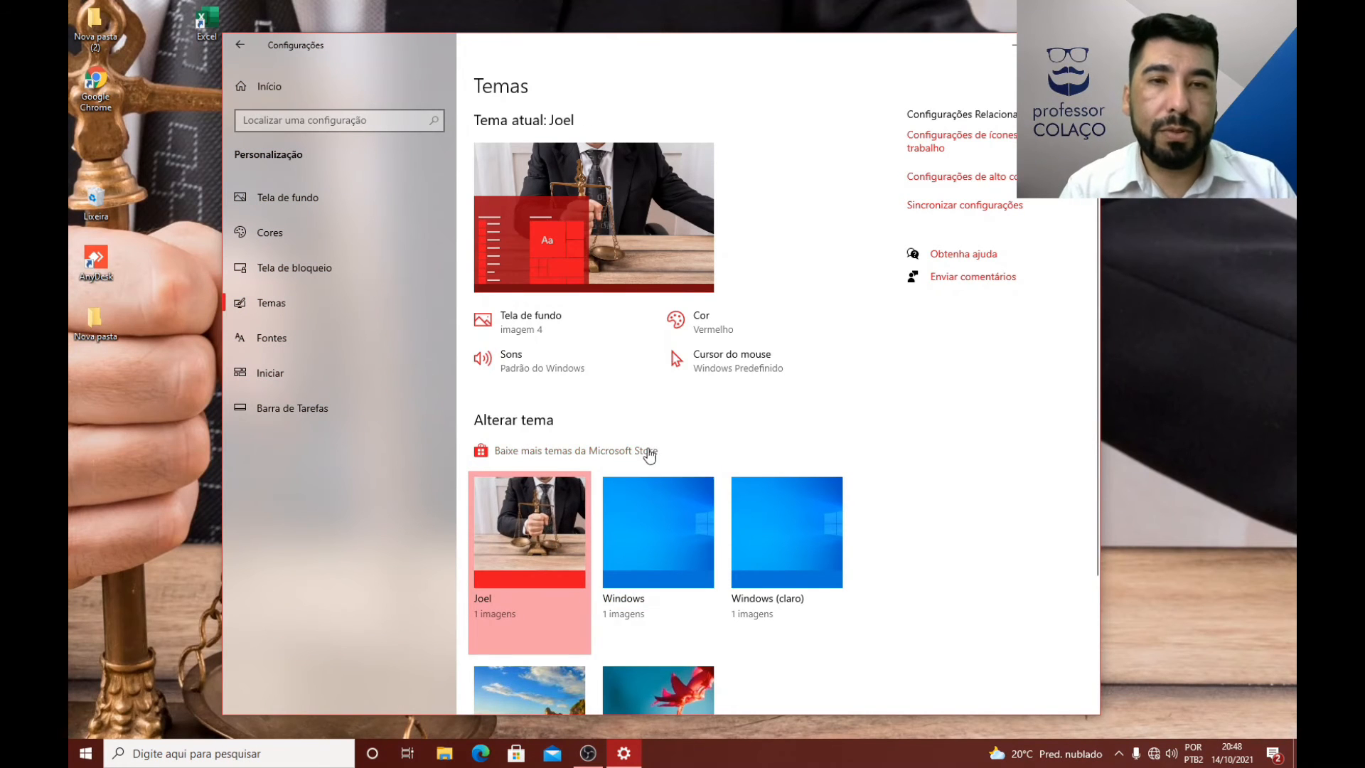
pyautogui.click(78, 753)
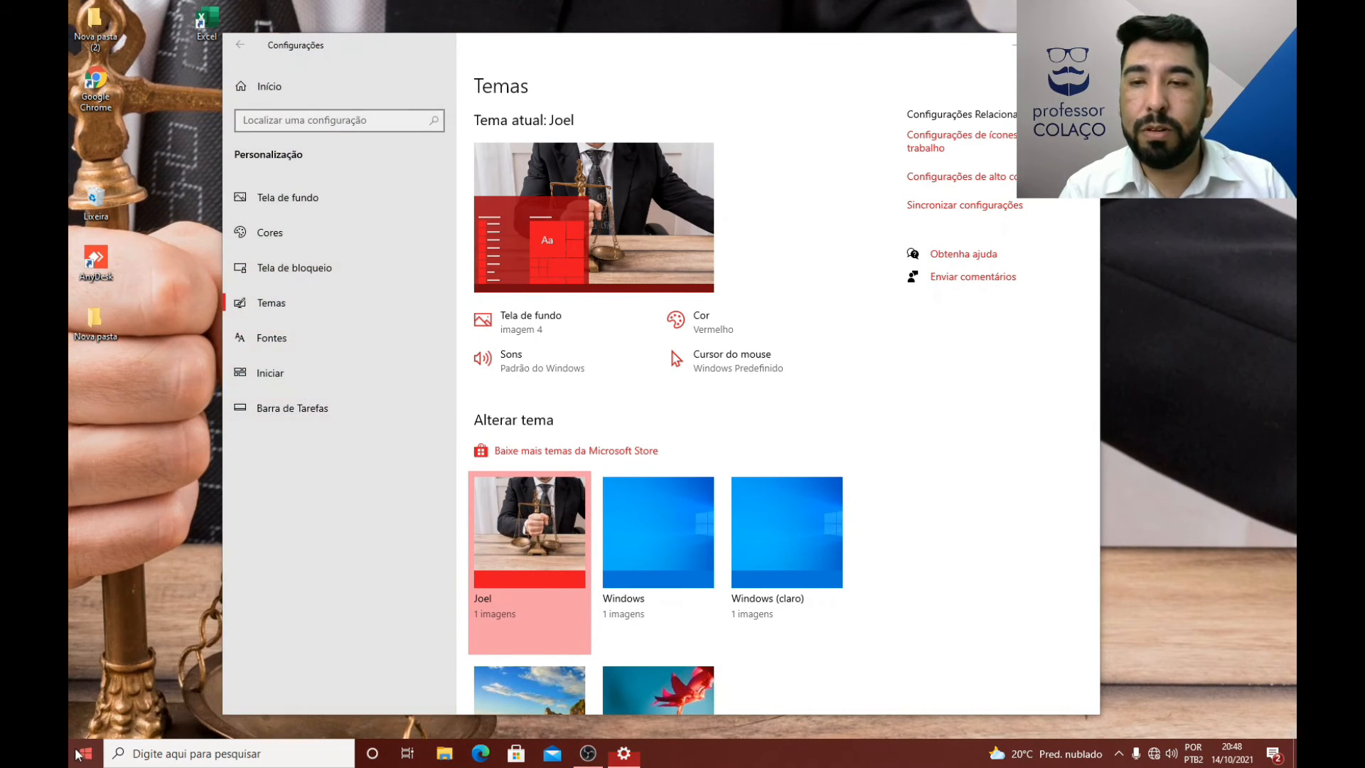
pyautogui.click(651, 425)
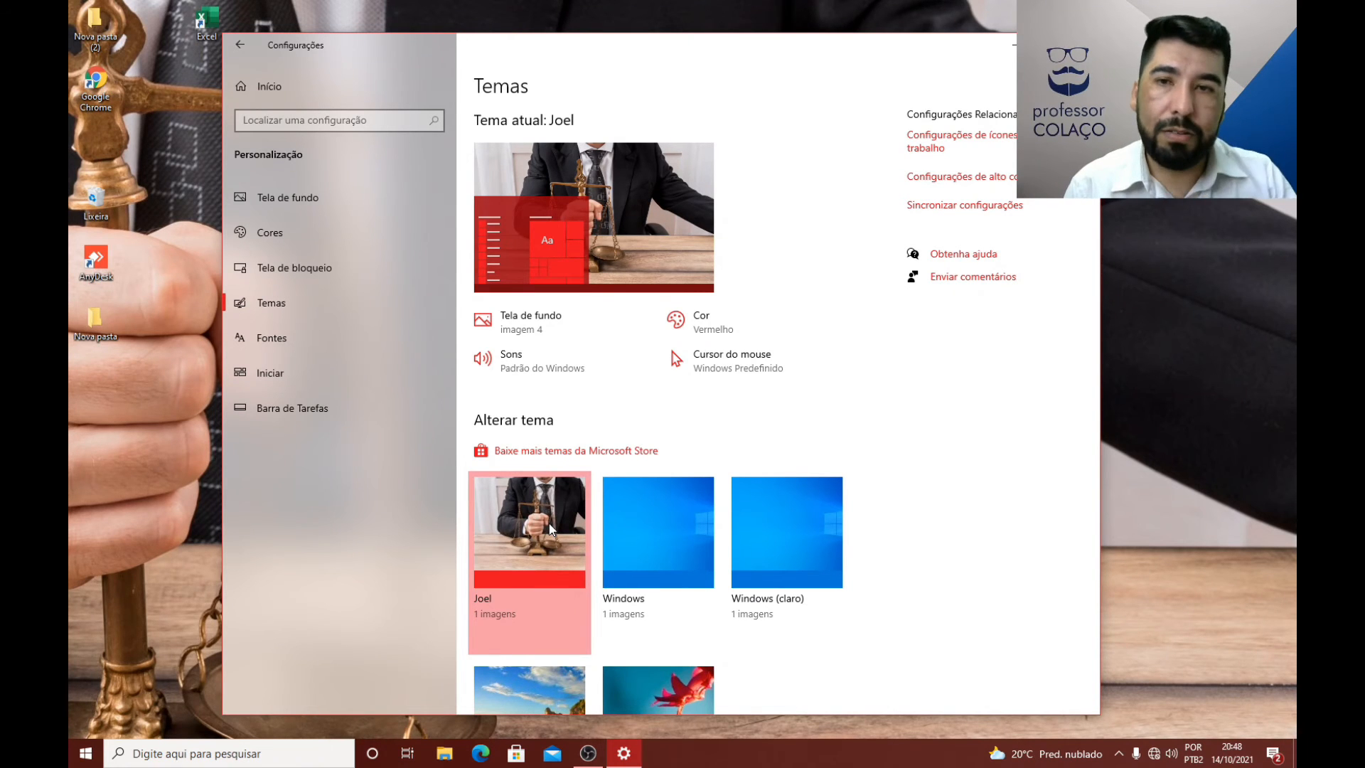
# Step: Apply the Windows 10 theme and replace it with the default Windows theme
pyautogui.scroll(-3, 594, 565)
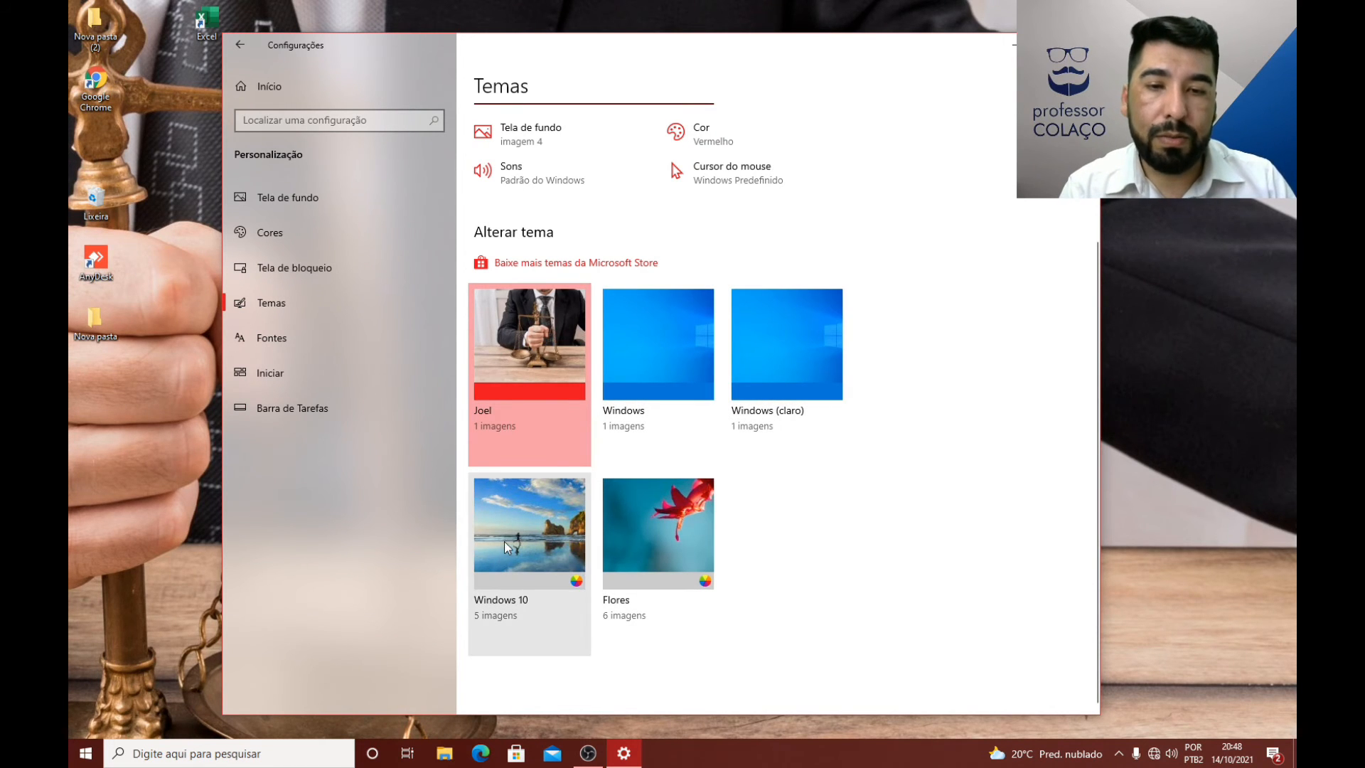
pyautogui.click(532, 538)
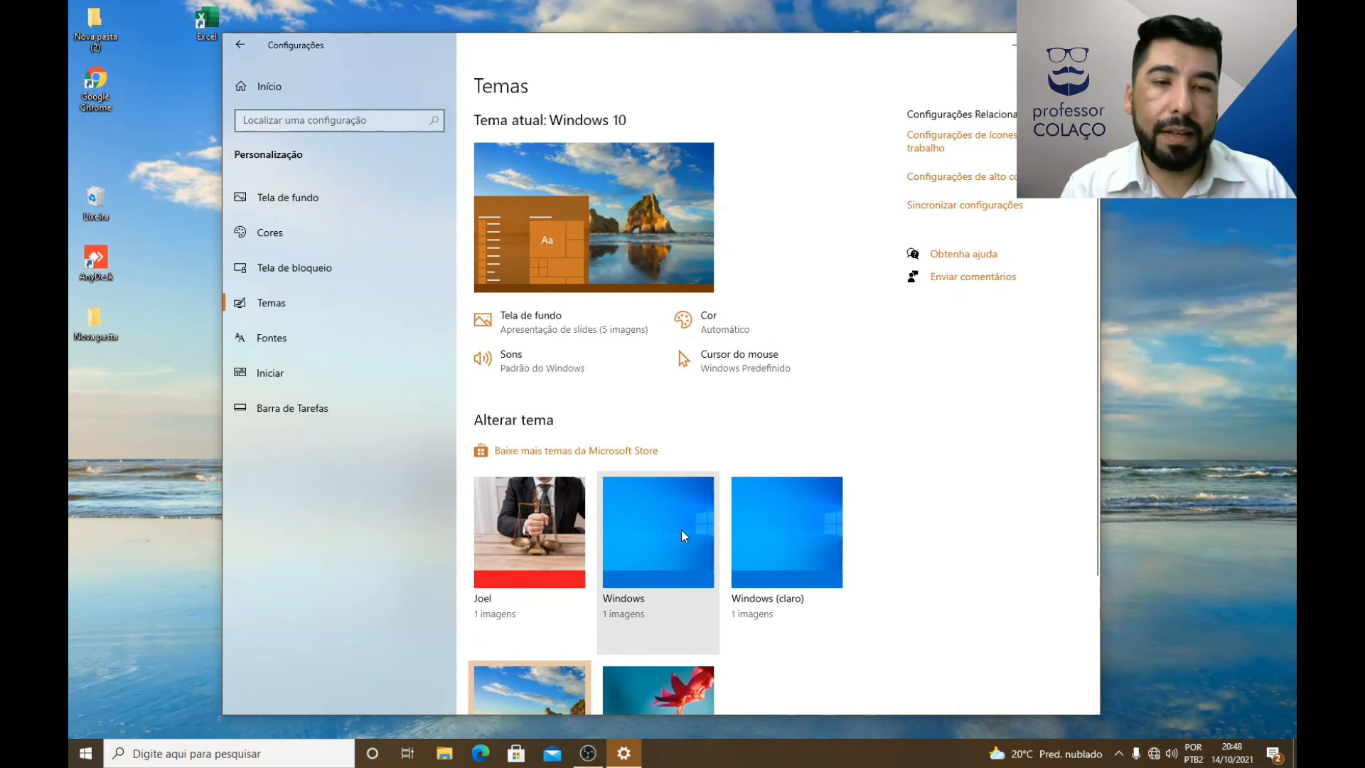
pyautogui.click(682, 531)
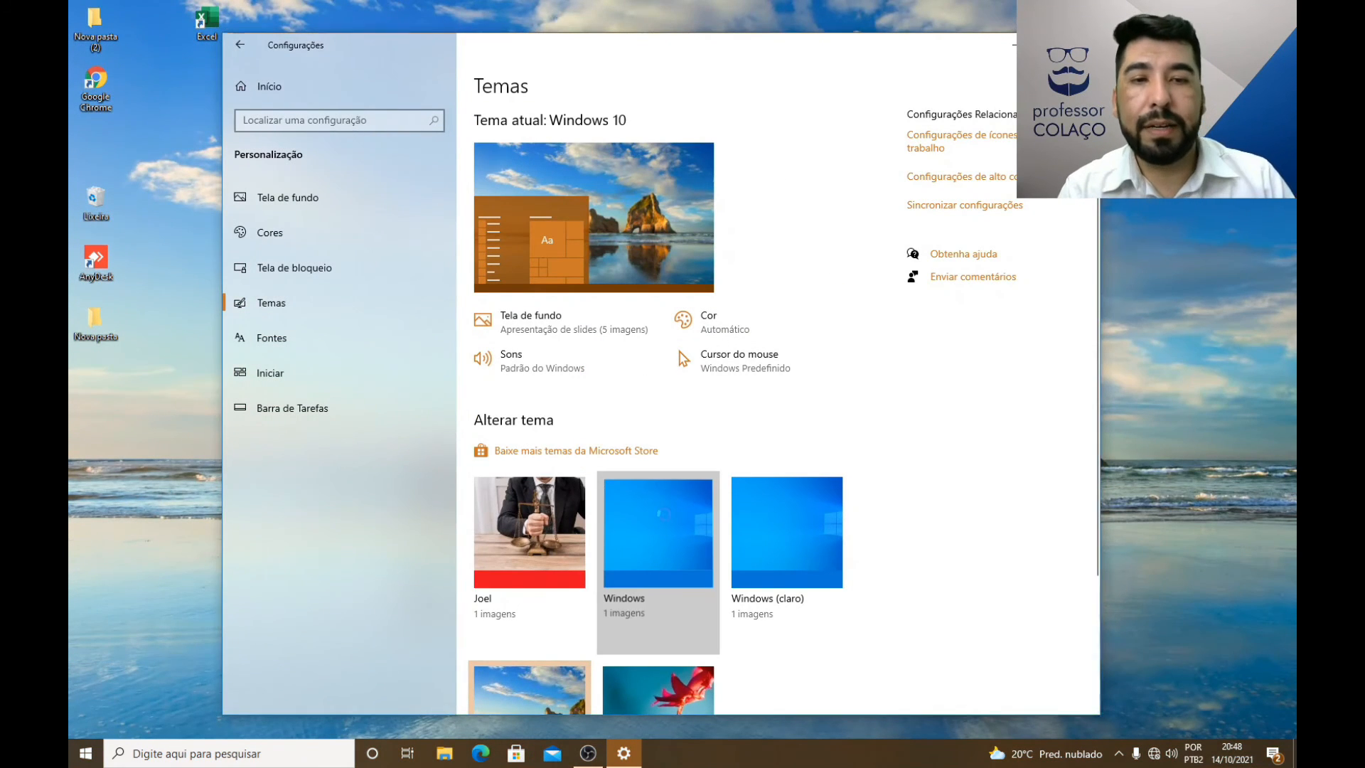
pyautogui.scroll(-3, 640, 405)
pyautogui.scroll(3, 639, 405)
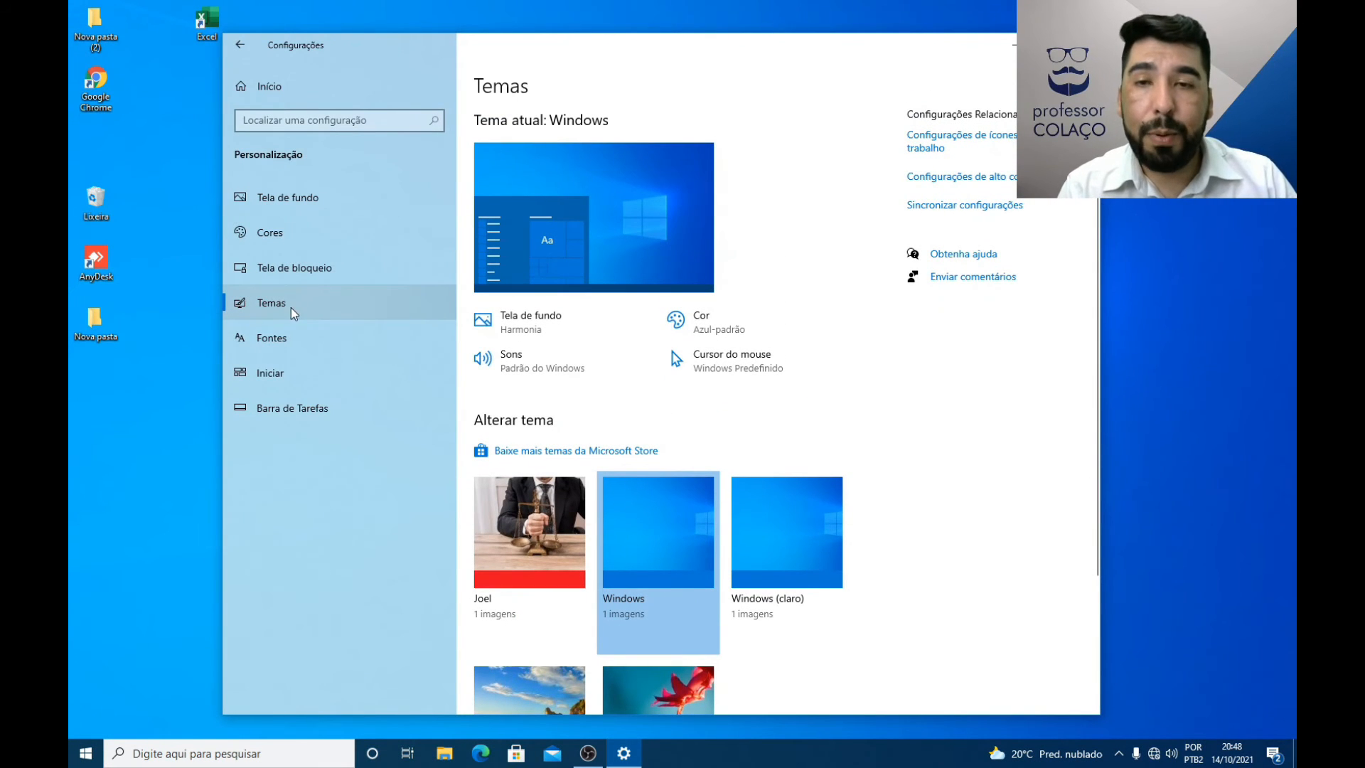
# Step: Examine the available fonts on the Fontes page of Personalização
pyautogui.click(272, 341)
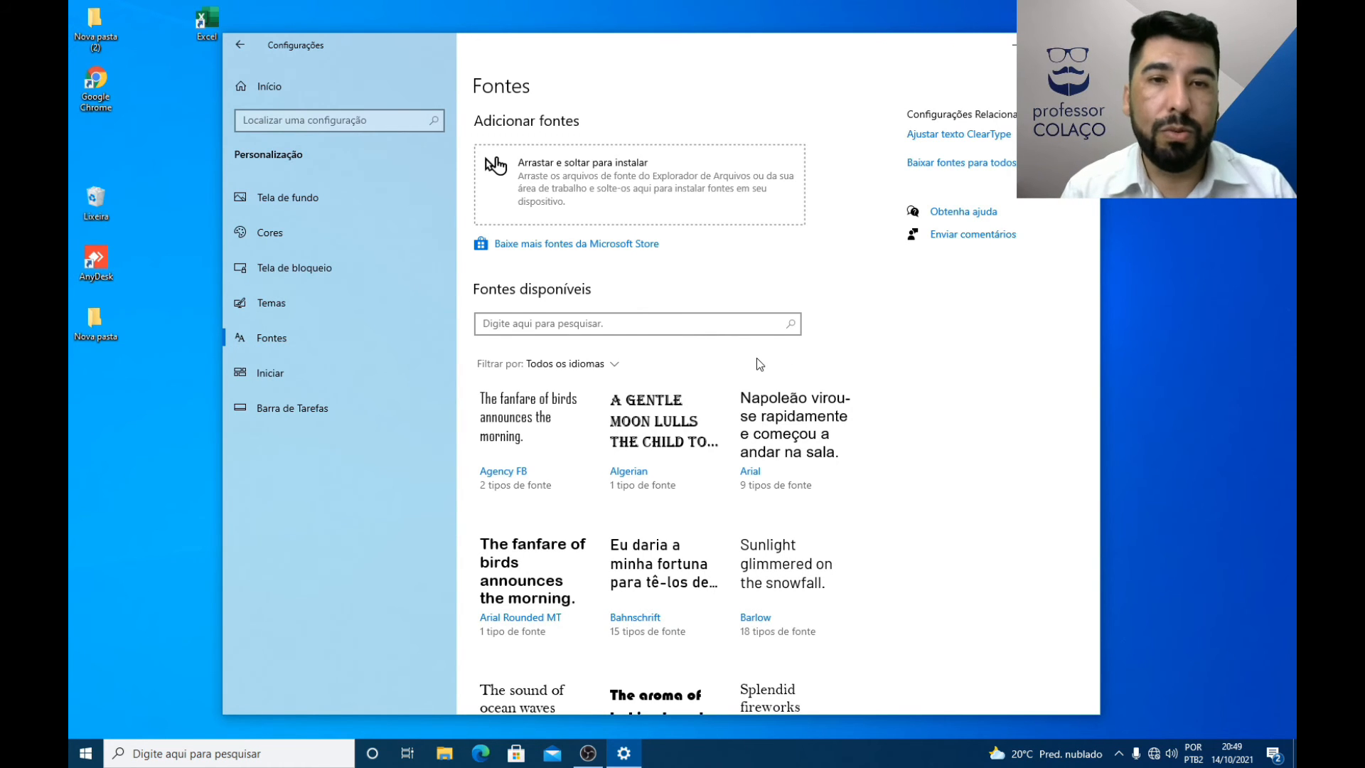
pyautogui.scroll(-3, 746, 388)
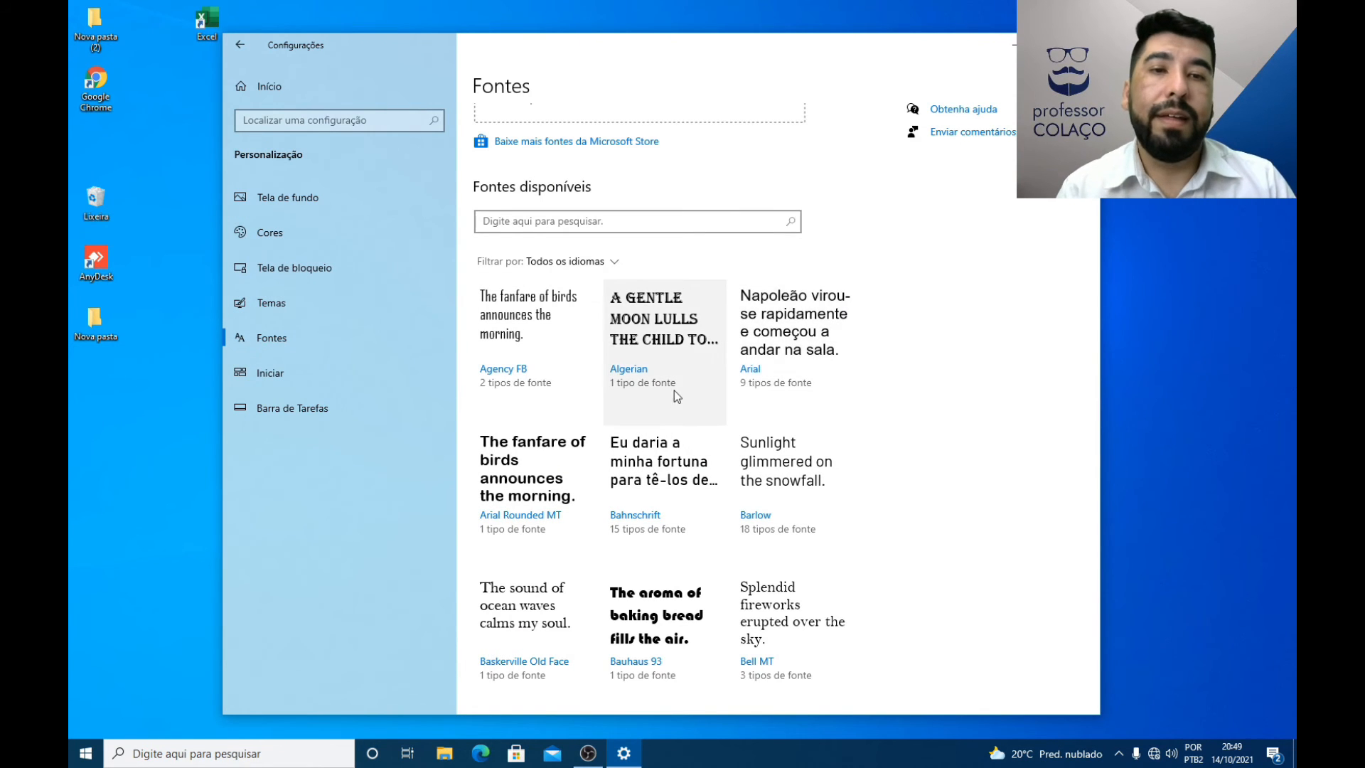
pyautogui.scroll(-3, 654, 391)
pyautogui.scroll(5, 646, 389)
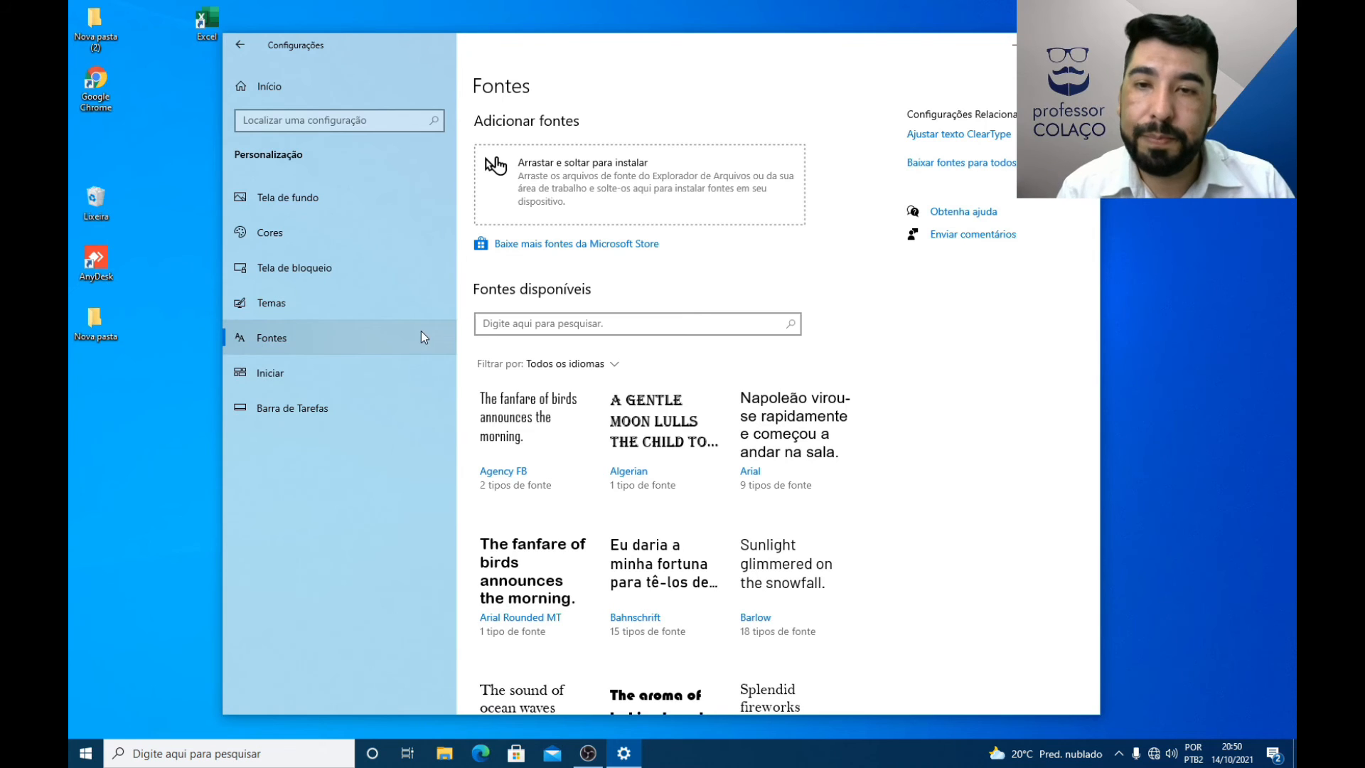
# Step: Compare the Iniciar settings with the Start menu, turn on Mostrar mais blocos em Iniciar, and reopen the Start menu
pyautogui.click(265, 375)
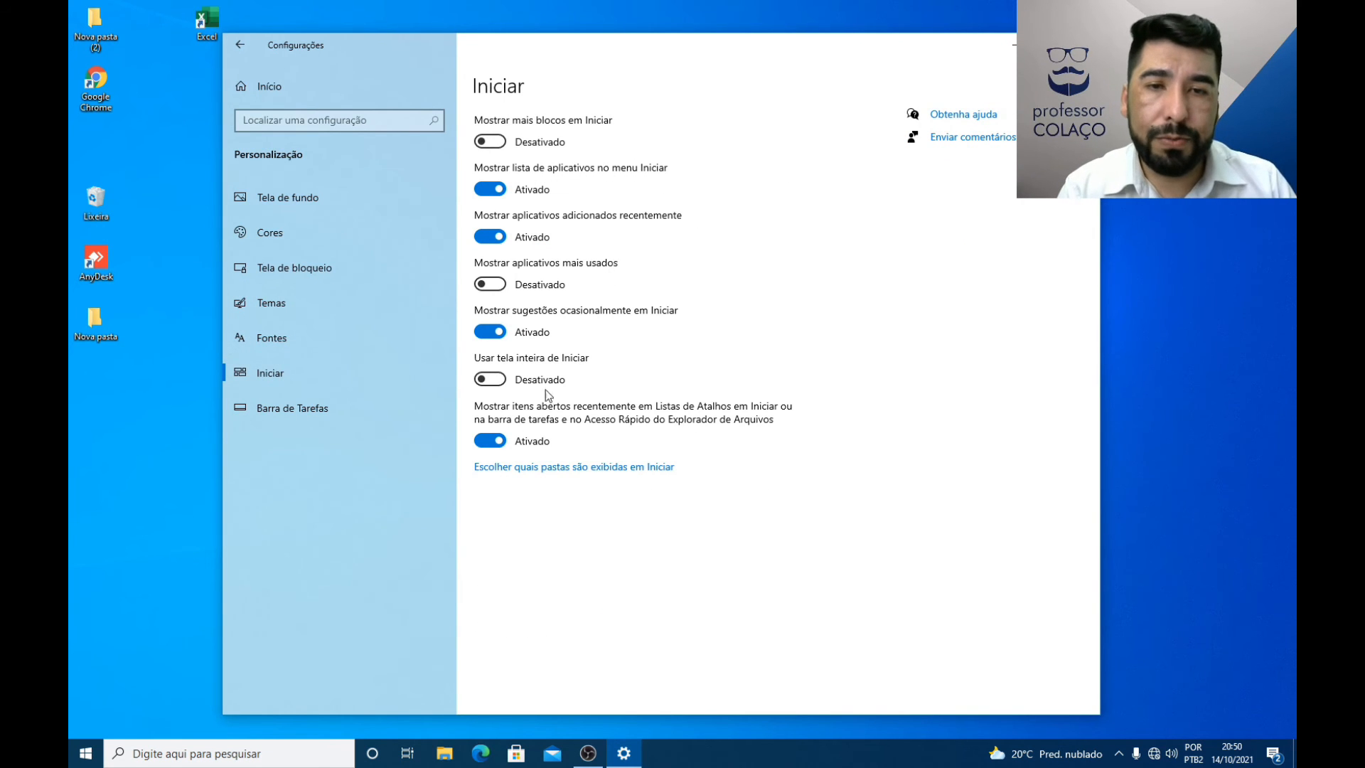
pyautogui.click(86, 753)
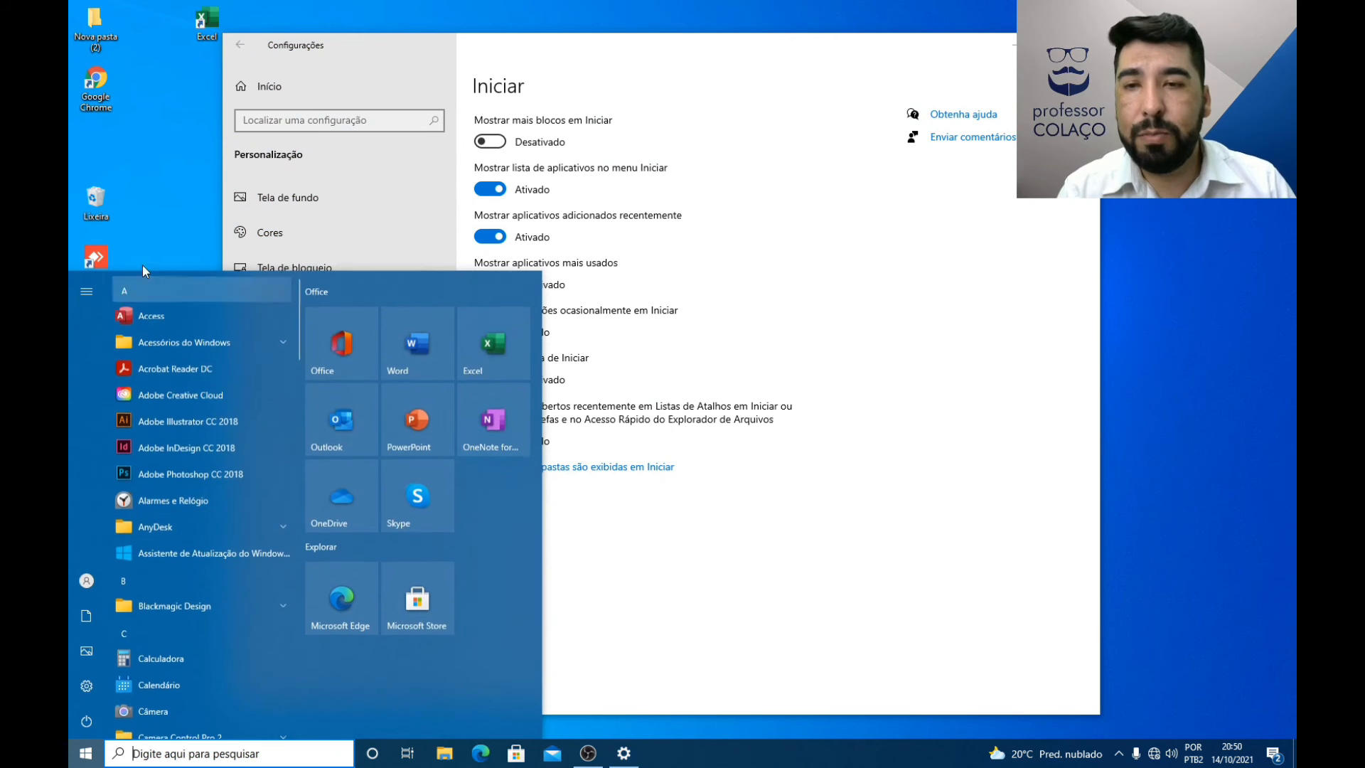
pyautogui.click(764, 210)
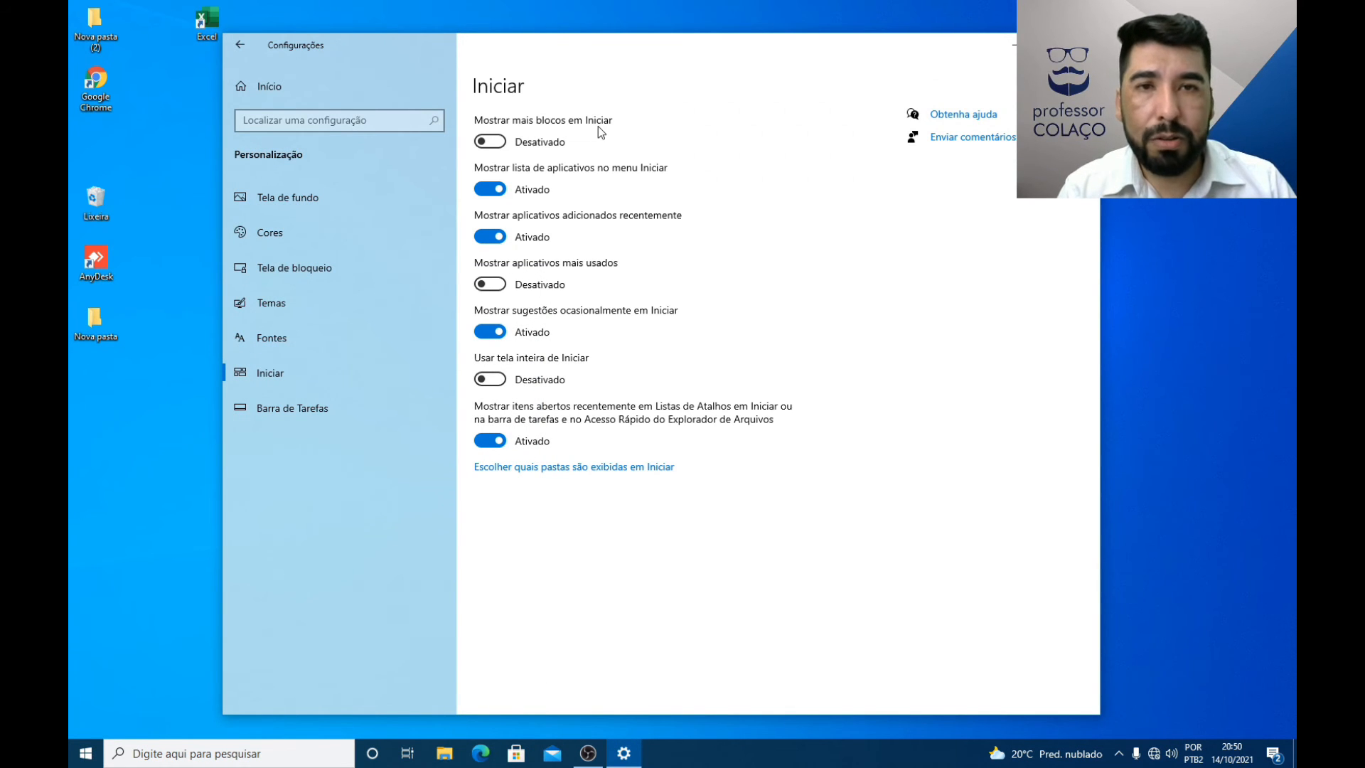
pyautogui.click(85, 753)
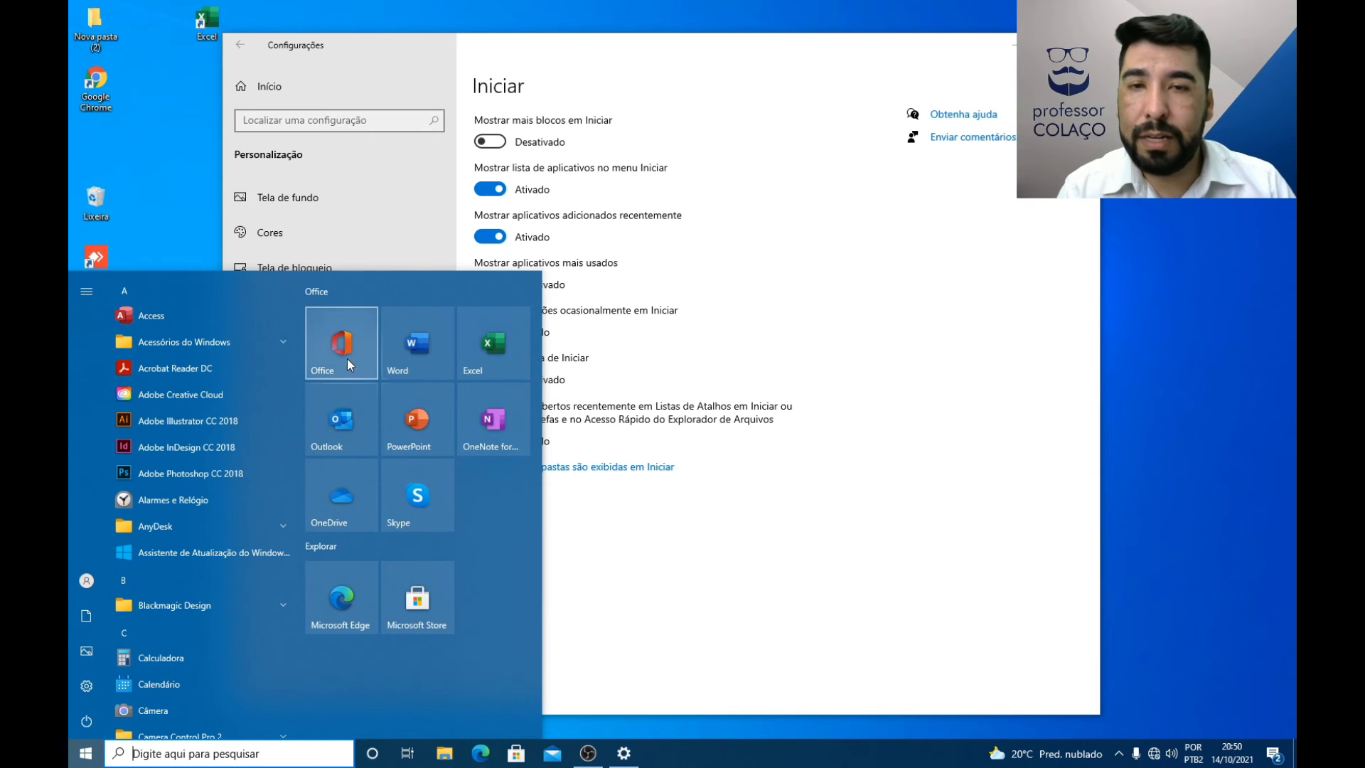
pyautogui.click(733, 274)
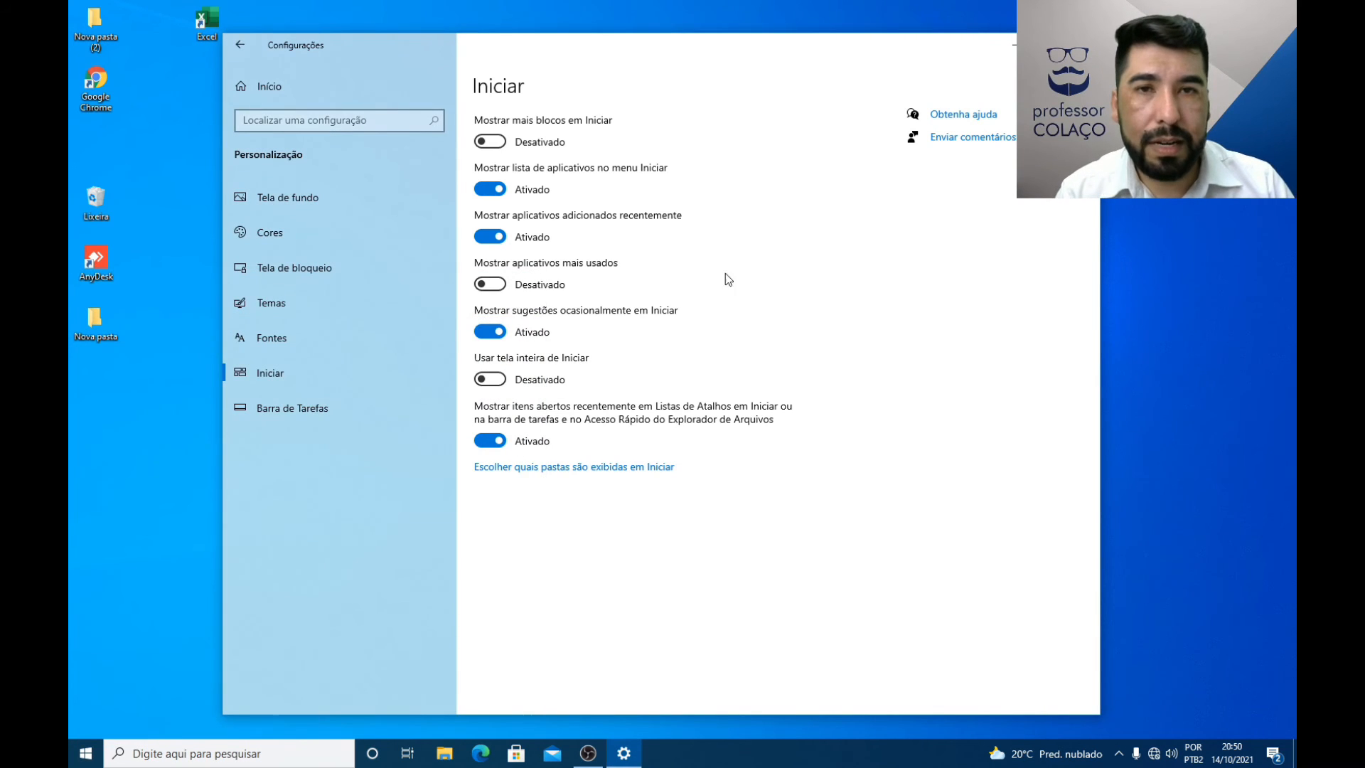
pyautogui.click(497, 145)
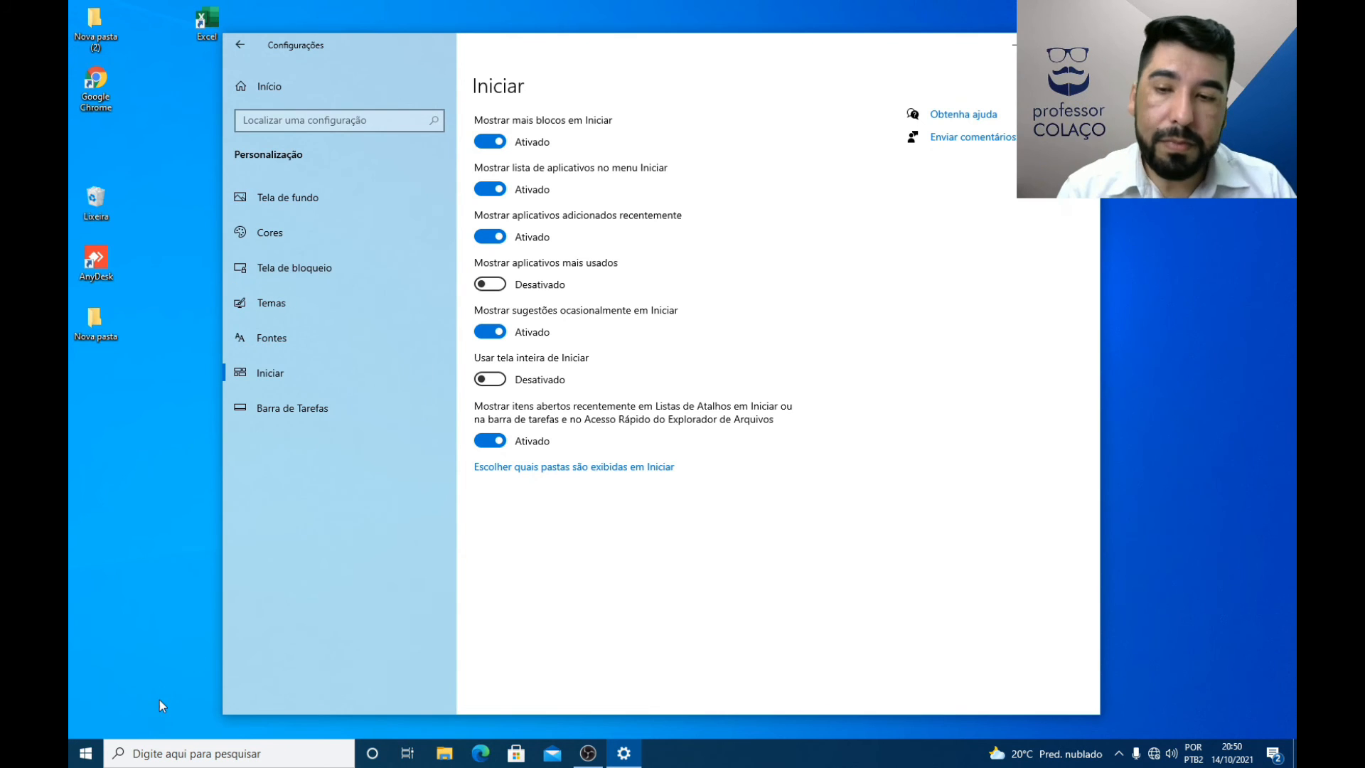
pyautogui.click(85, 753)
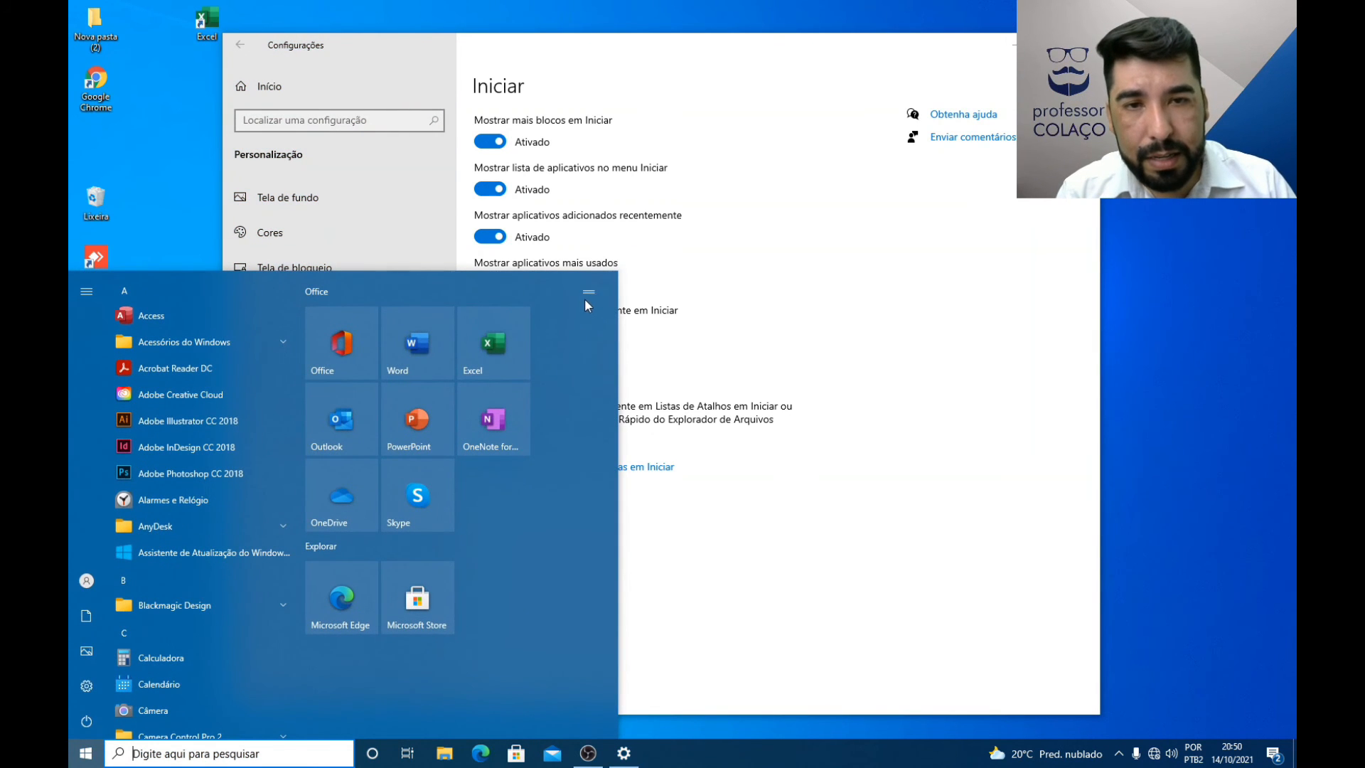
# Step: Rearrange the Office group tiles so Skype sits beside Word, Excel beside PowerPoint, and OneNote beside OneDrive
pyautogui.moveTo(528, 421); pyautogui.dragTo(568, 373)
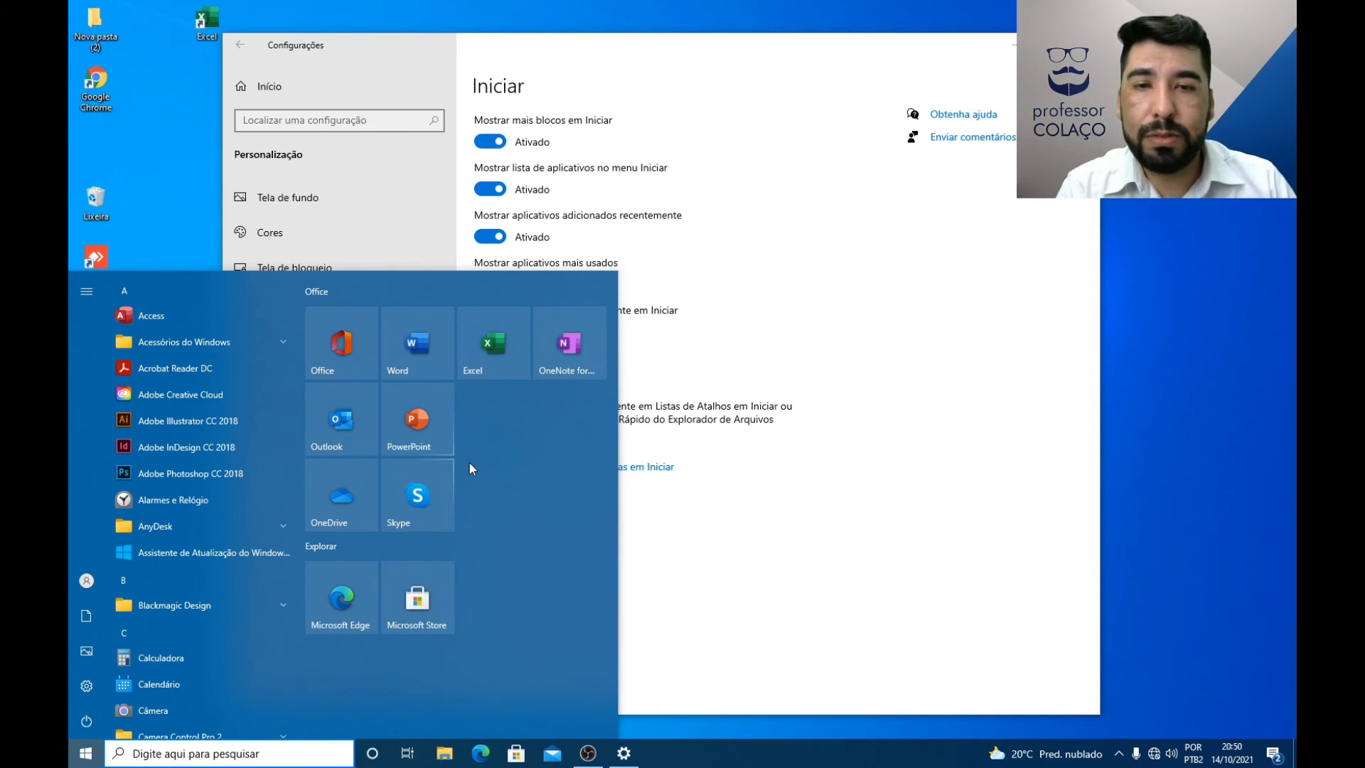
pyautogui.moveTo(565, 369); pyautogui.dragTo(498, 431)
pyautogui.moveTo(433, 497); pyautogui.dragTo(549, 356)
pyautogui.moveTo(470, 491); pyautogui.dragTo(428, 489)
pyautogui.moveTo(511, 344); pyautogui.dragTo(478, 341)
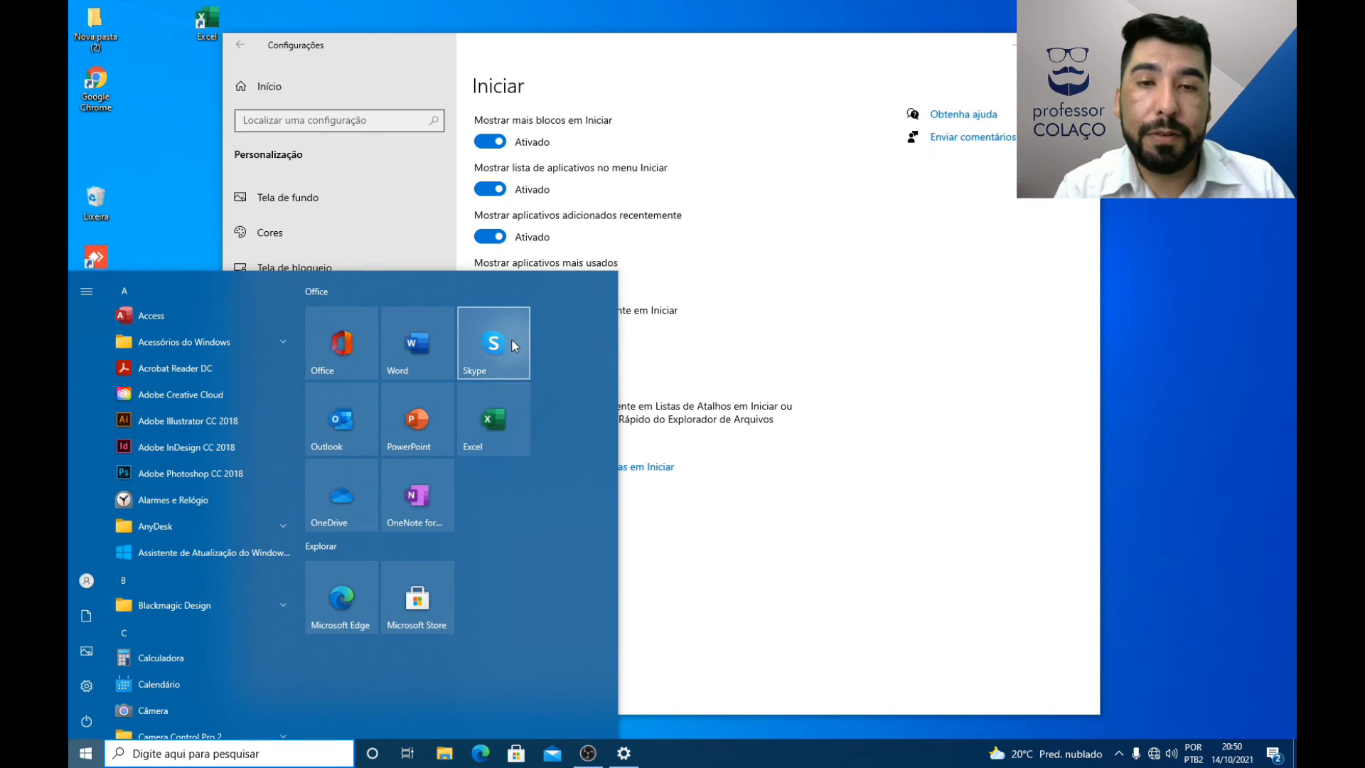
# Step: Resize the Skype tile in the Start menu to Grande and back to Médio
pyautogui.rightClick(480, 334)
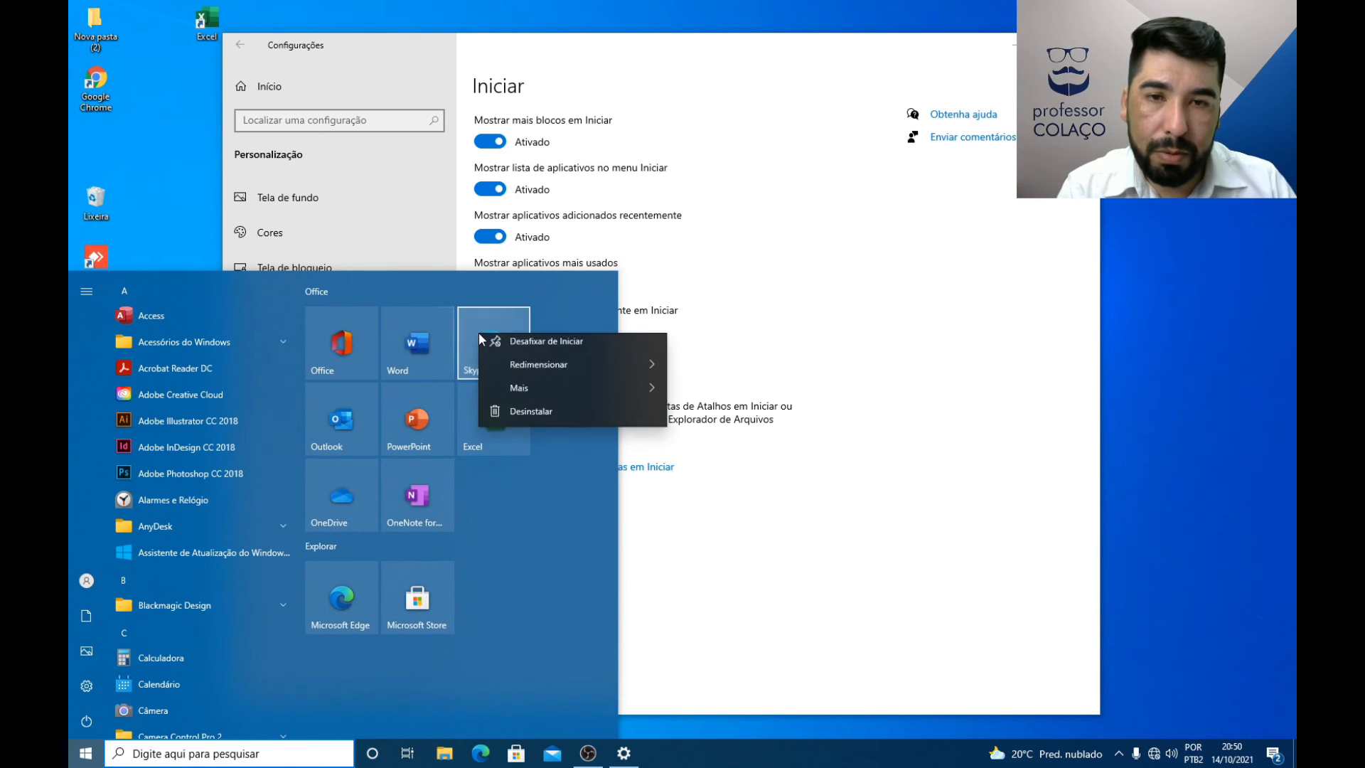
pyautogui.moveTo(528, 371)
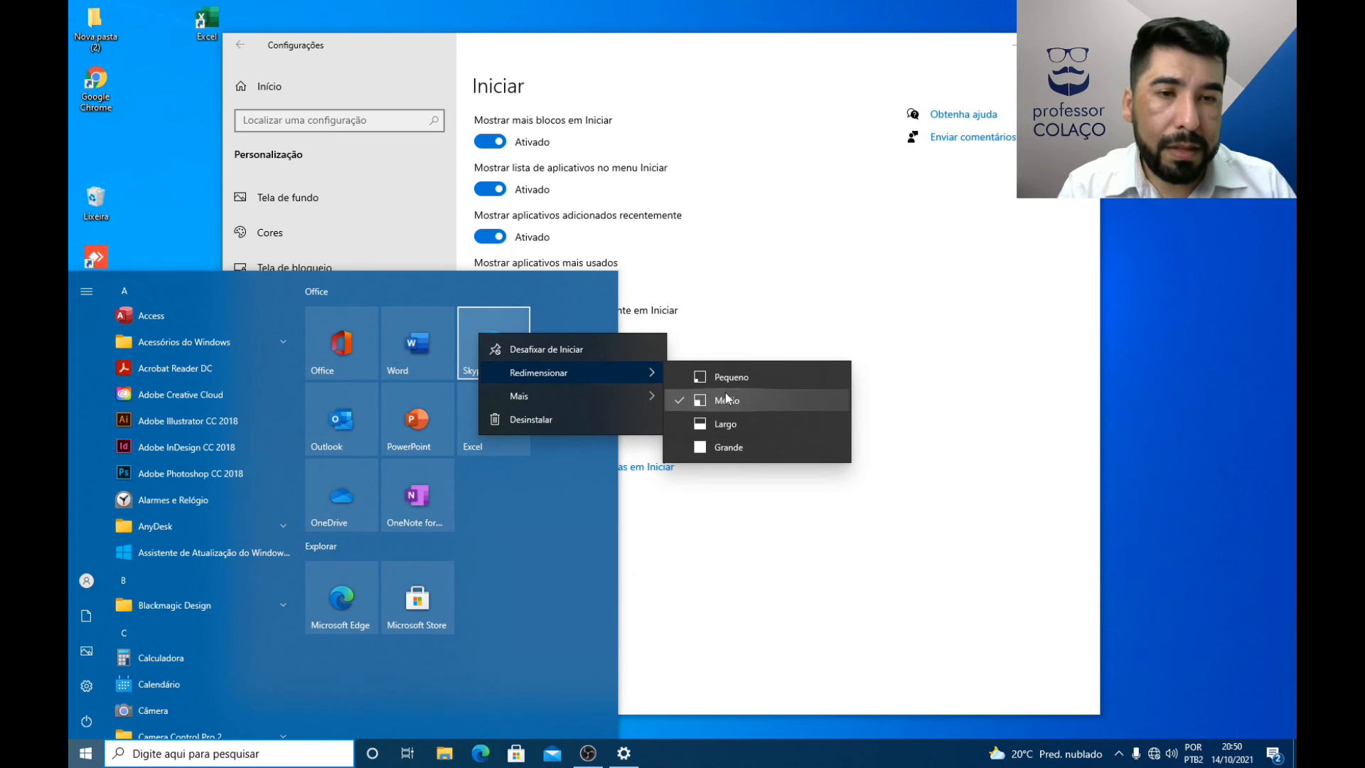
pyautogui.click(719, 449)
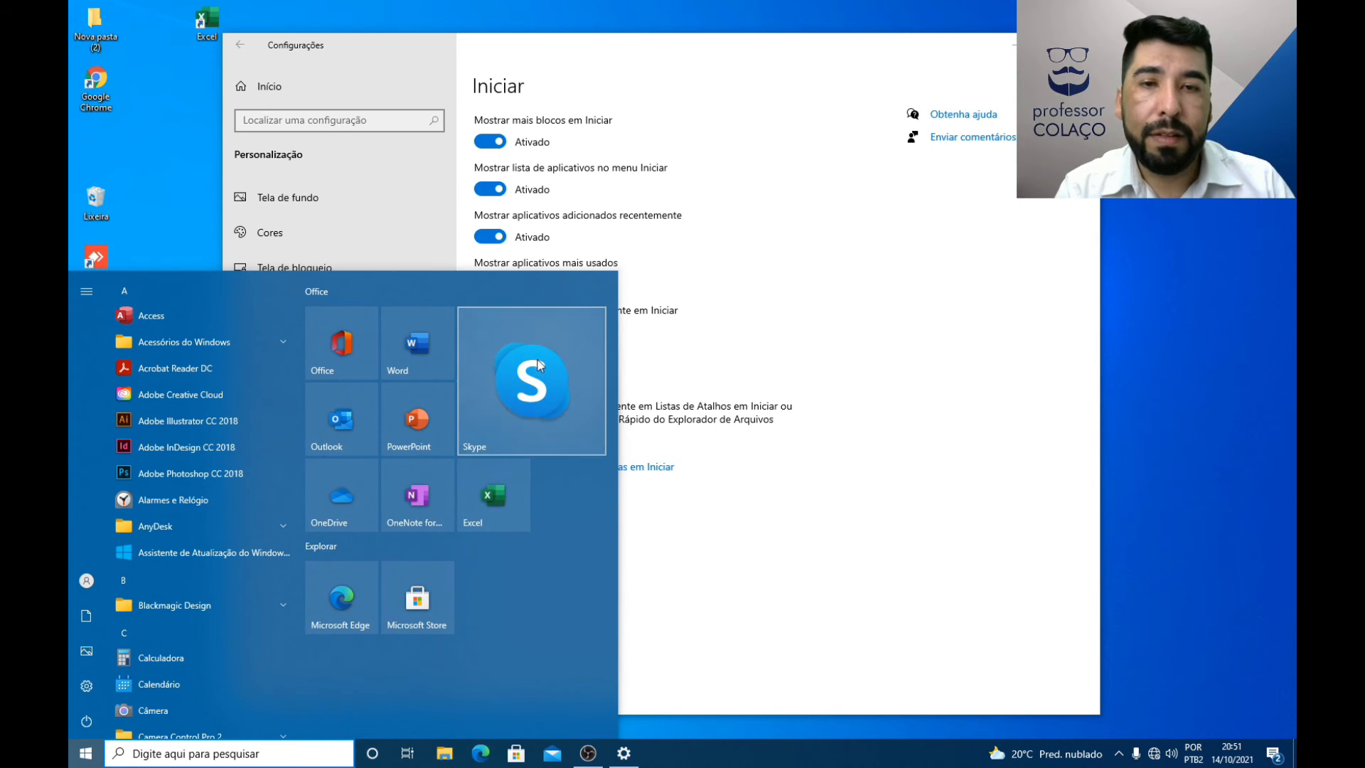
pyautogui.rightClick(547, 339)
pyautogui.moveTo(601, 381)
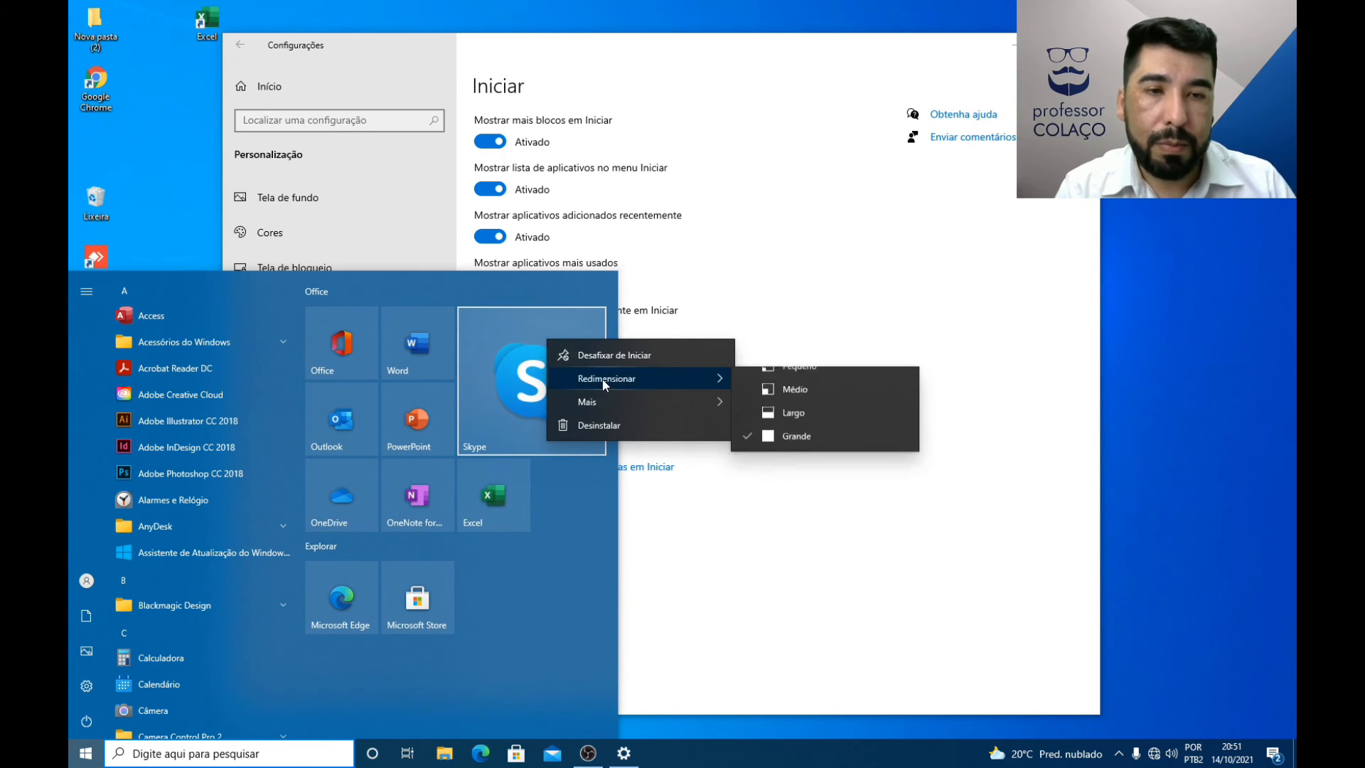
pyautogui.click(800, 408)
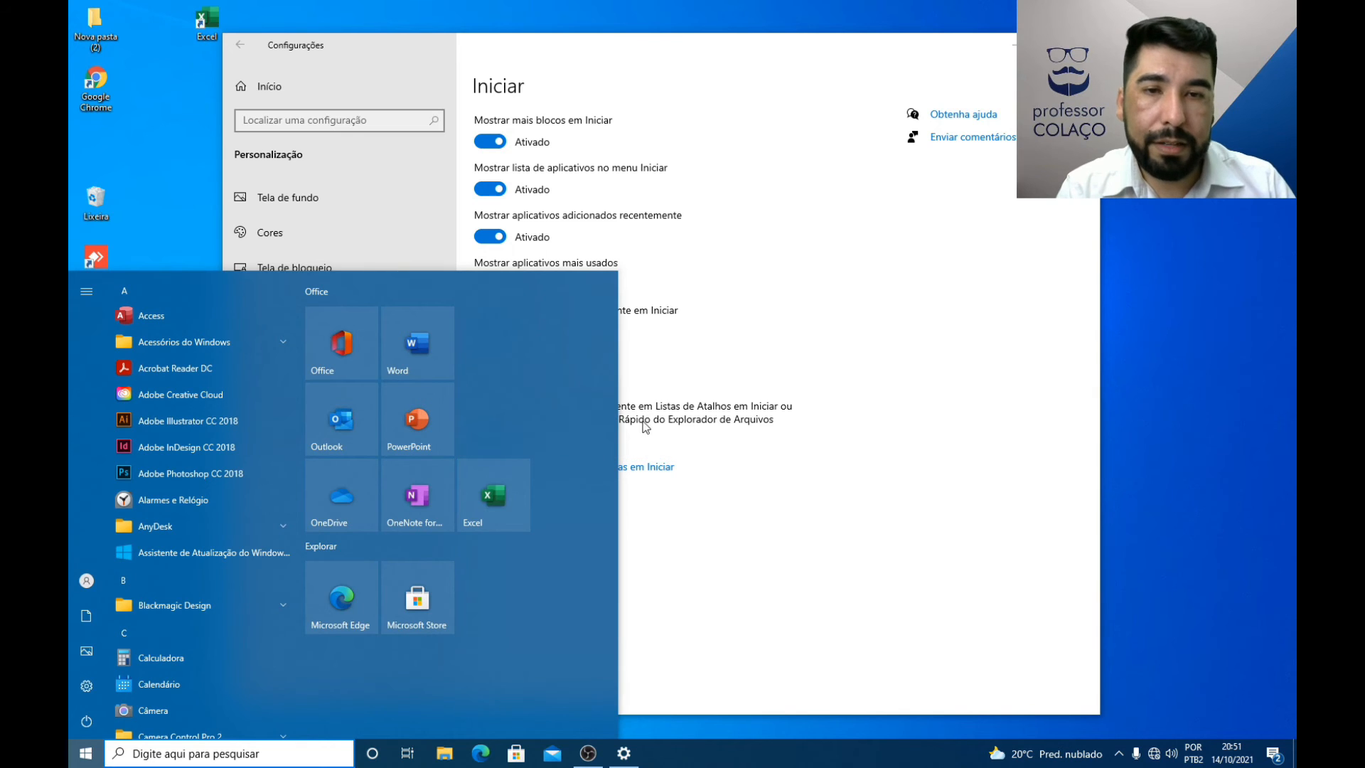
# Step: Resize the Skype tile to Pequeno, restore it to Médio, and move the Excel tile directly below it
pyautogui.rightClick(506, 357)
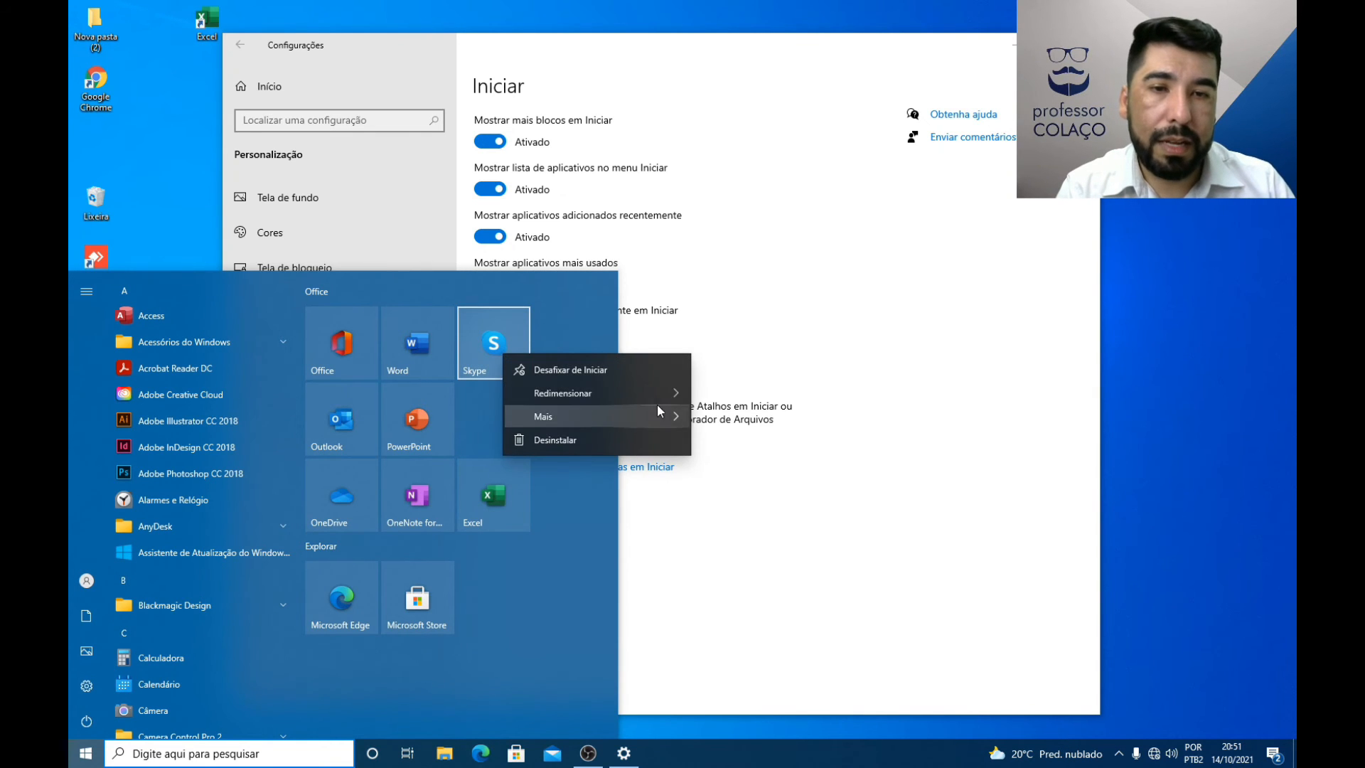
pyautogui.moveTo(674, 394)
pyautogui.click(736, 397)
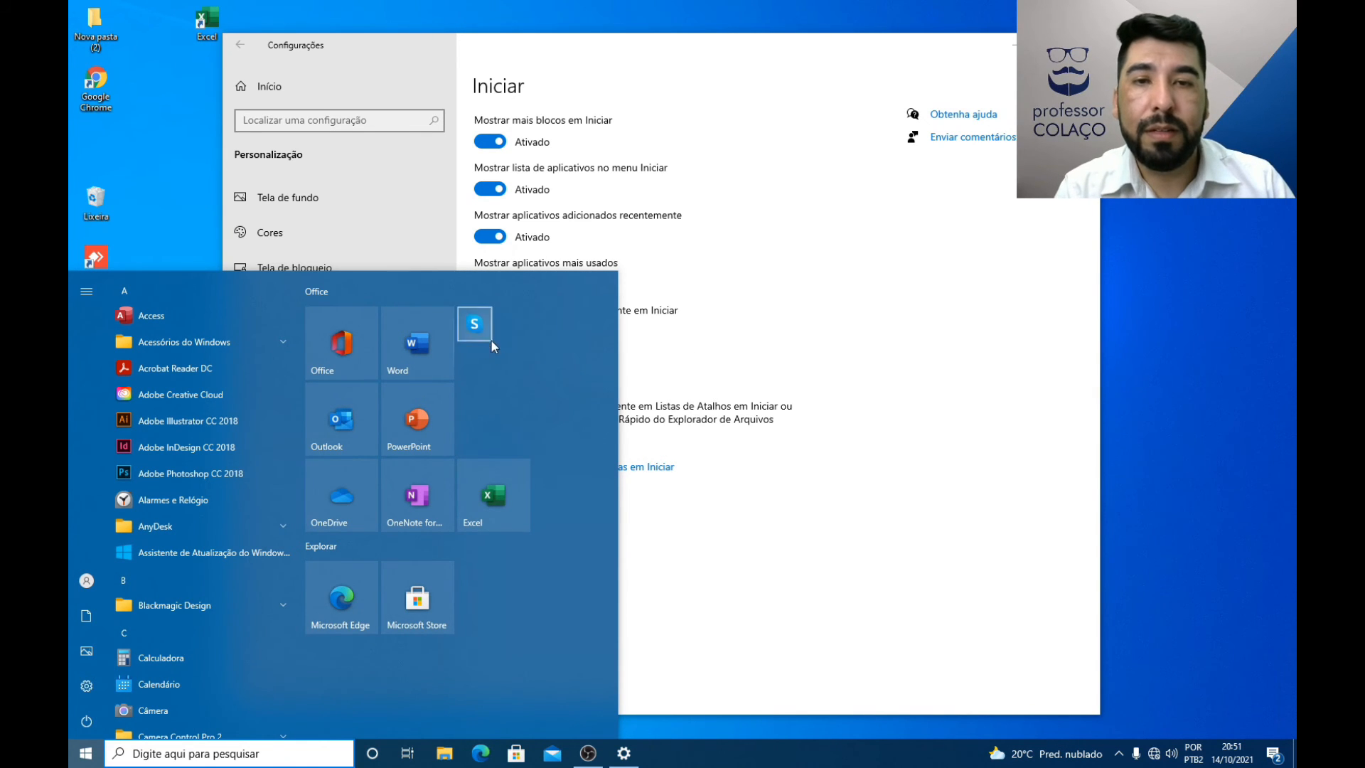
pyautogui.rightClick(491, 334)
pyautogui.moveTo(577, 366)
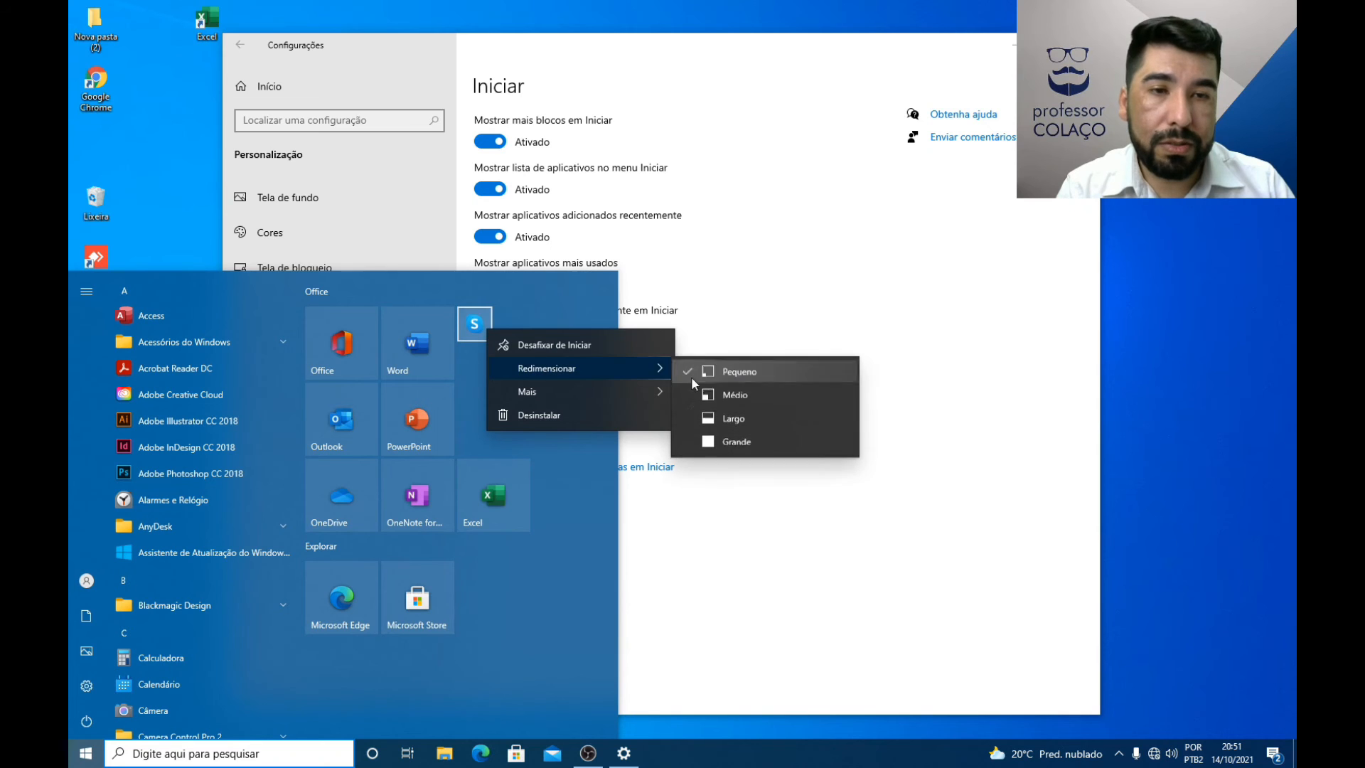
pyautogui.click(725, 403)
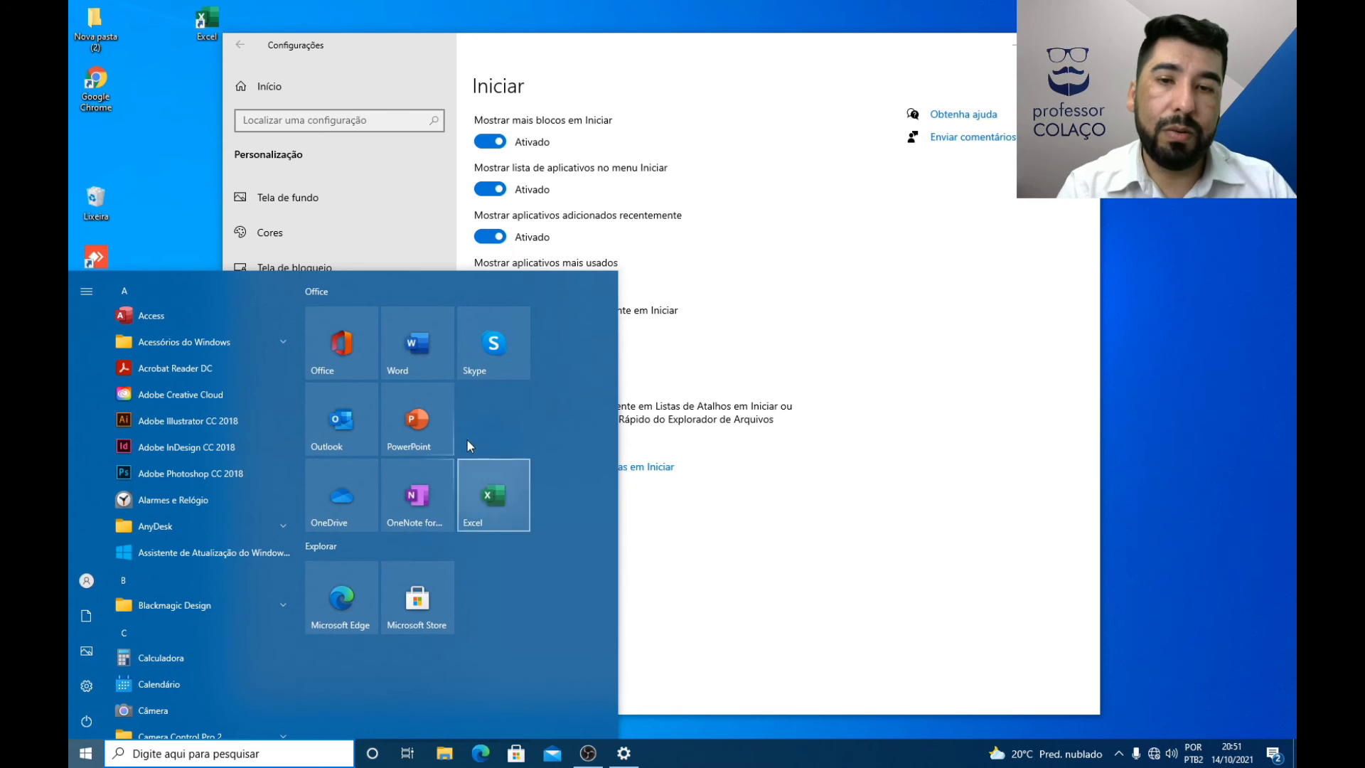
pyautogui.moveTo(484, 467); pyautogui.dragTo(528, 434)
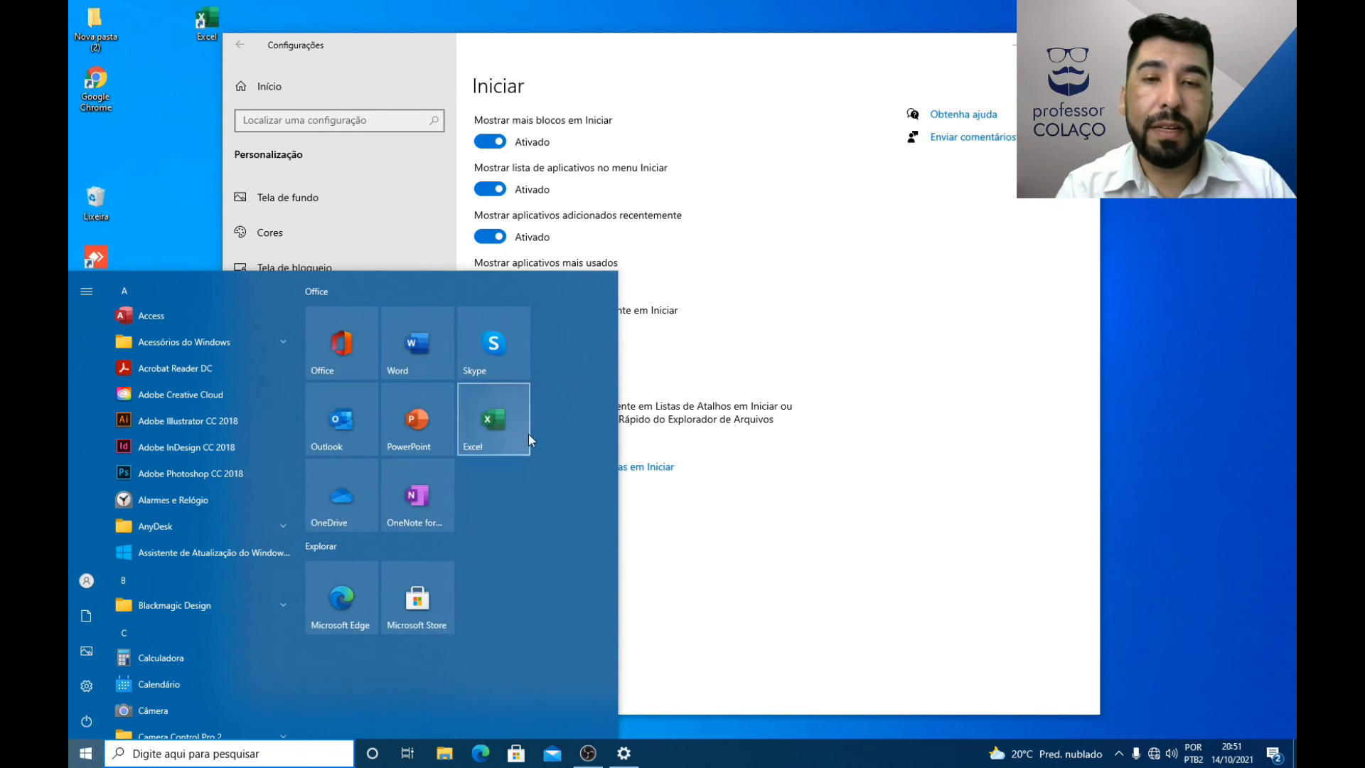
# Step: Pin Calculadora to the Start menu and move its tile beside OneNote in the Office group
pyautogui.rightClick(151, 659)
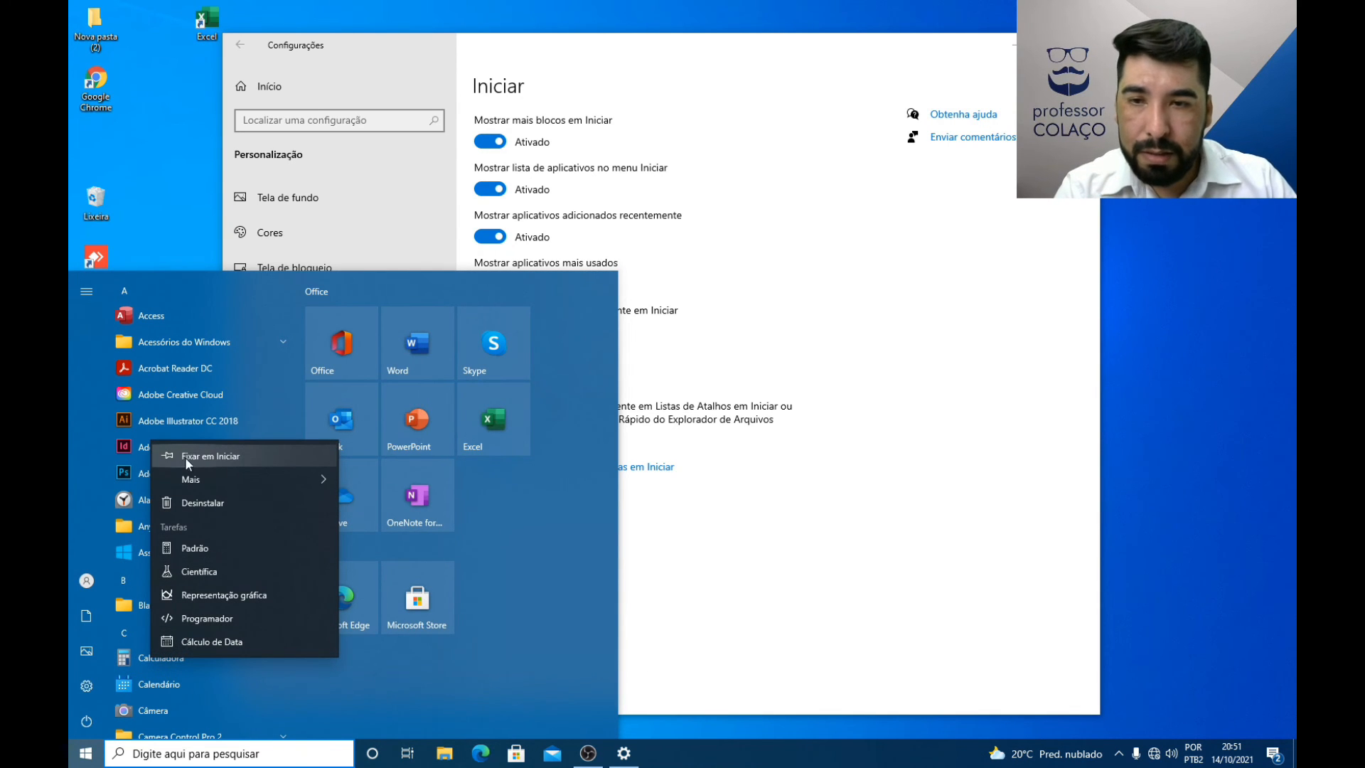
pyautogui.click(205, 455)
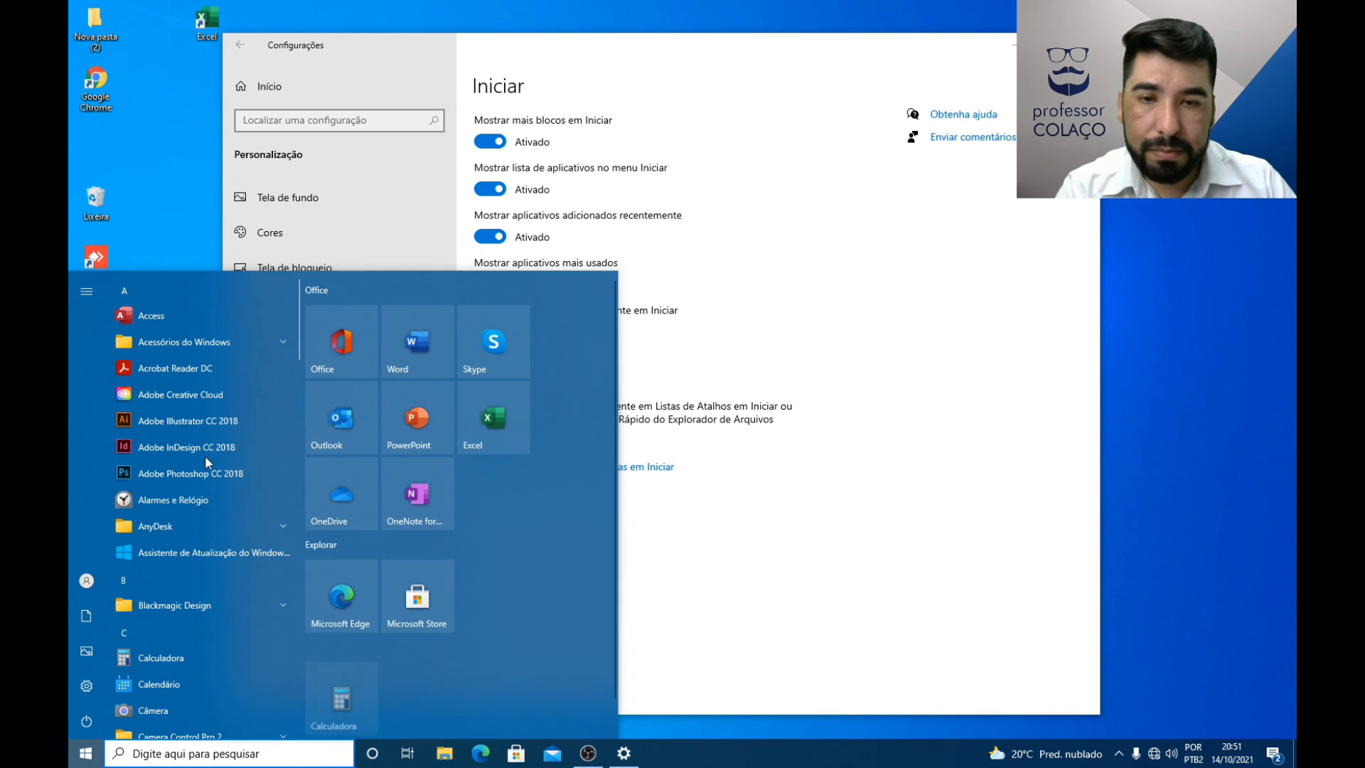
pyautogui.moveTo(318, 689); pyautogui.dragTo(491, 502)
# Step: Resize the Calculadora tile to Pequeno and afterward enlarge it to Grande
pyautogui.rightClick(491, 502)
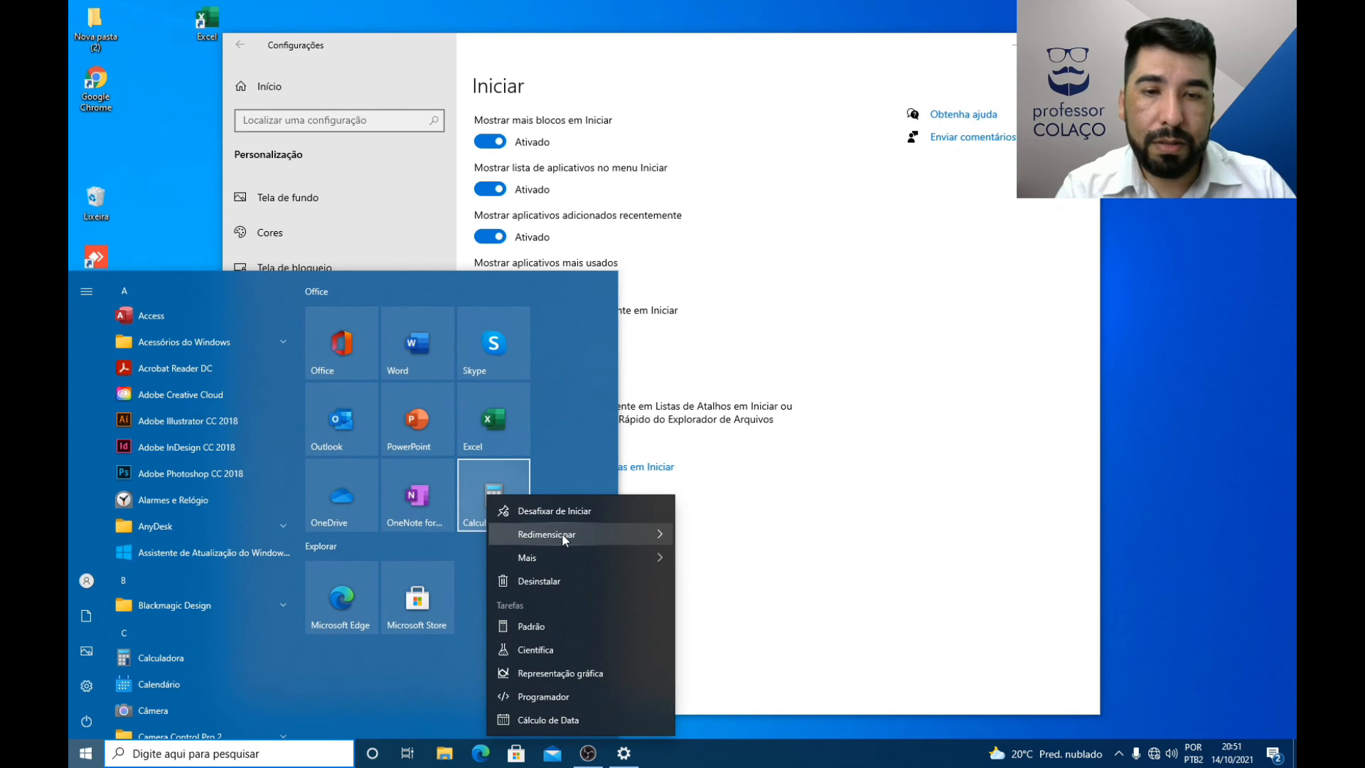
pyautogui.moveTo(563, 533)
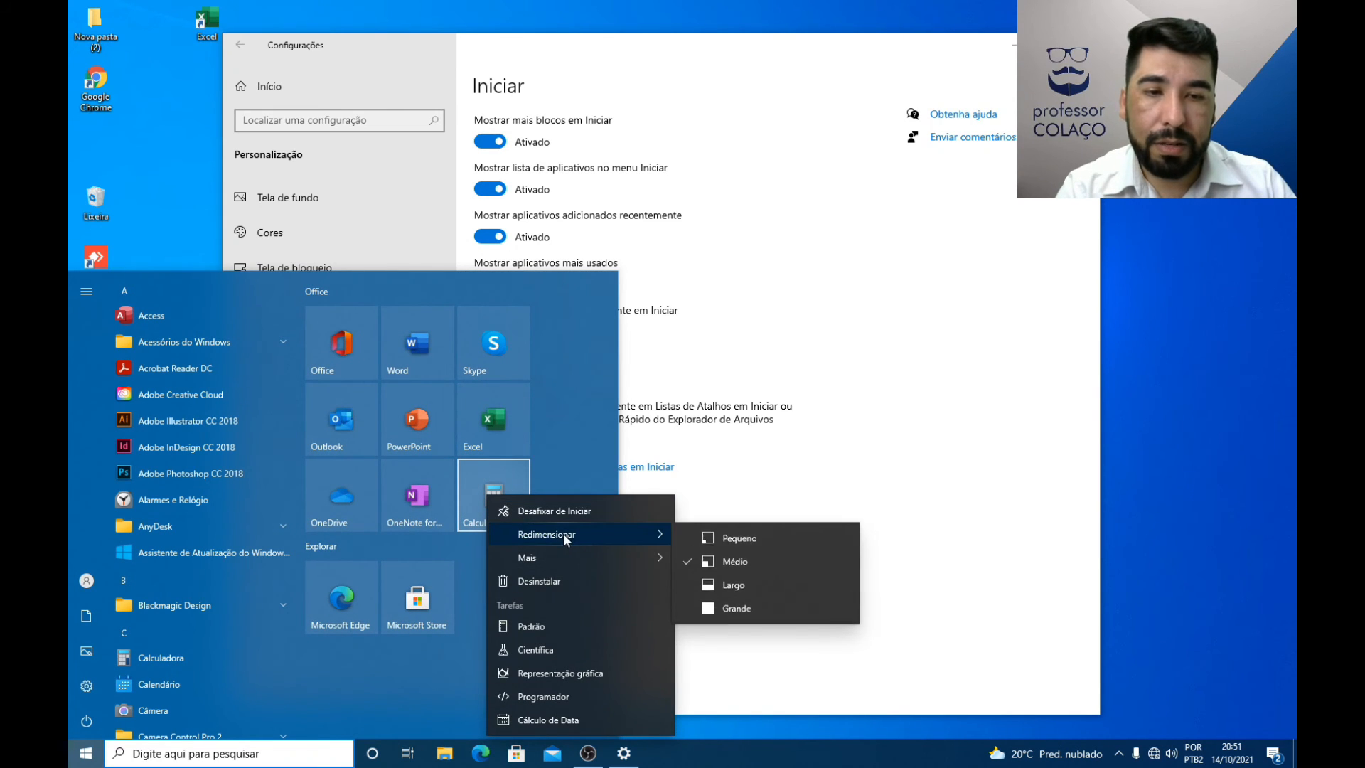
pyautogui.click(725, 539)
pyautogui.rightClick(480, 478)
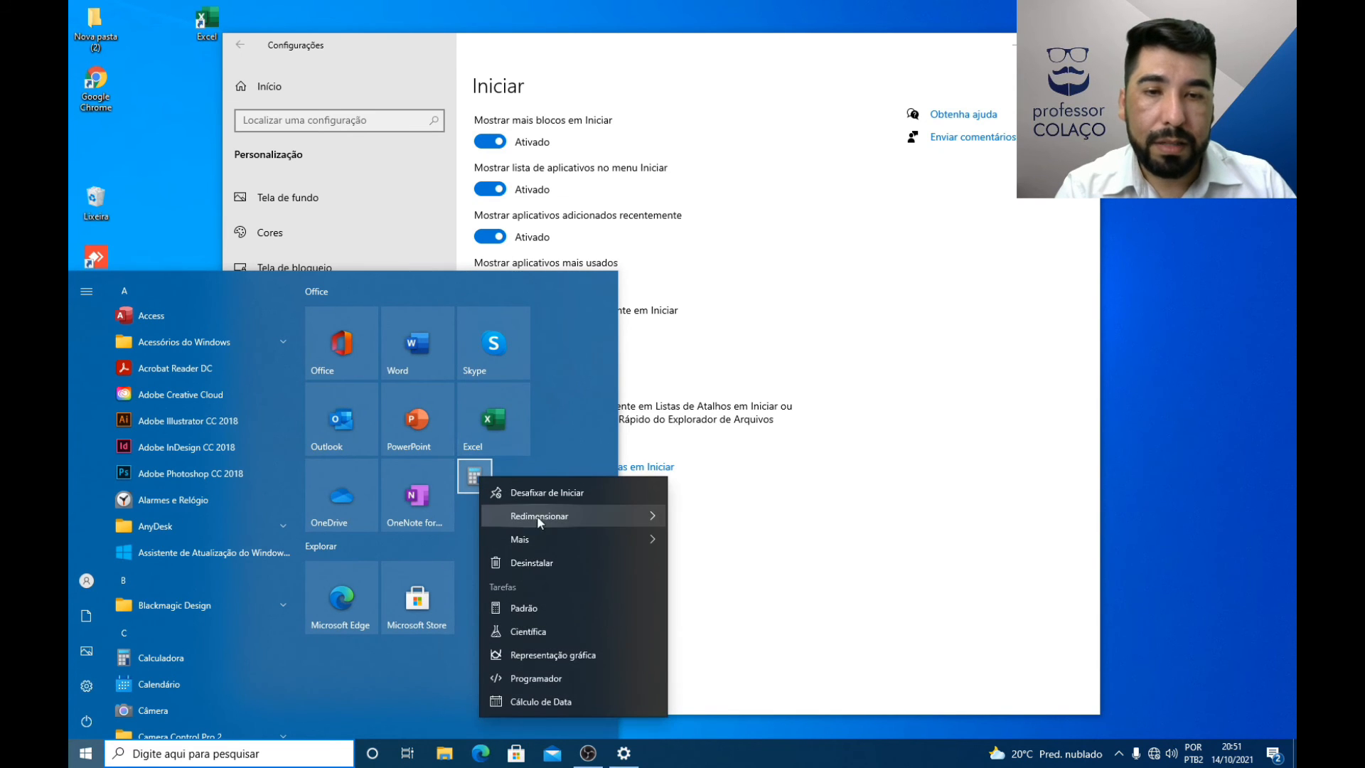
pyautogui.moveTo(540, 515)
pyautogui.click(729, 562)
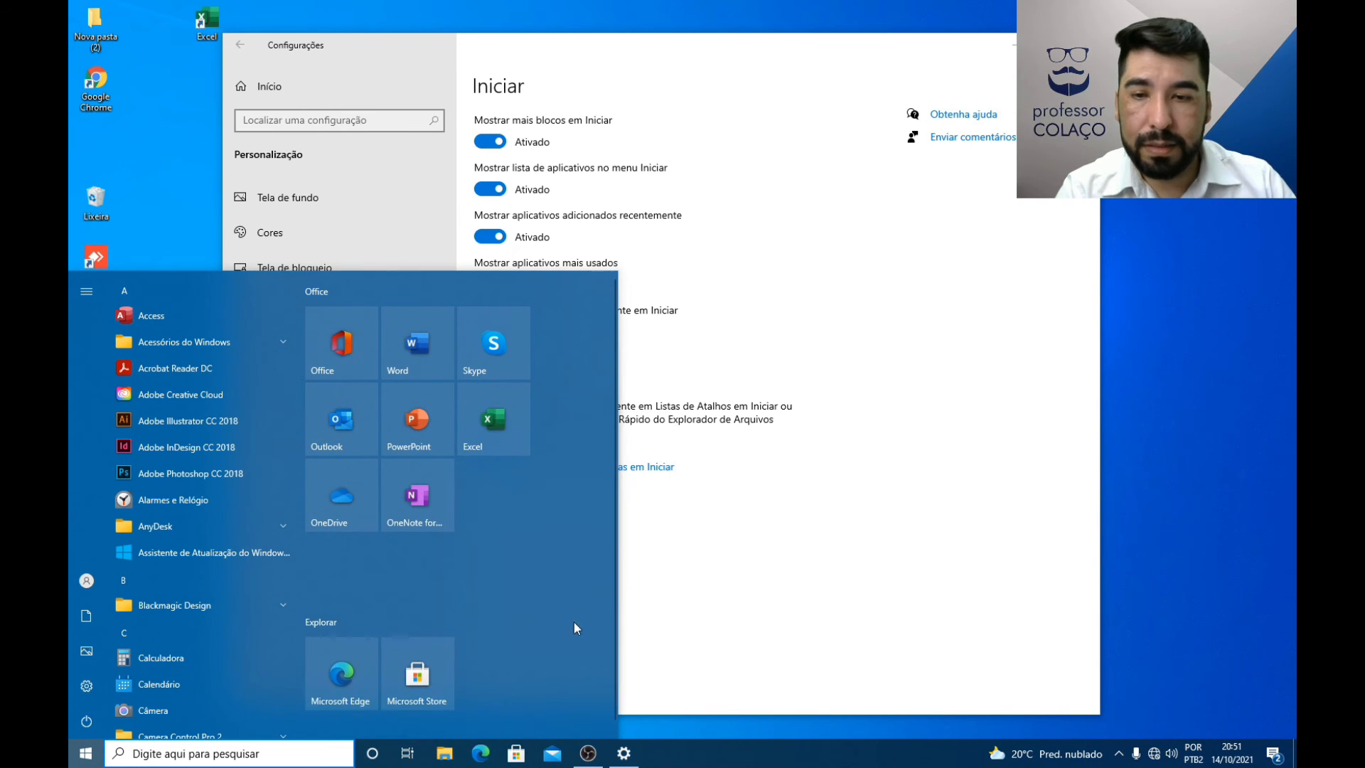
# Step: Search for "pain", pin Paint to the Start menu, and reopen the Start menu
pyautogui.scroll(-7, 178, 610)
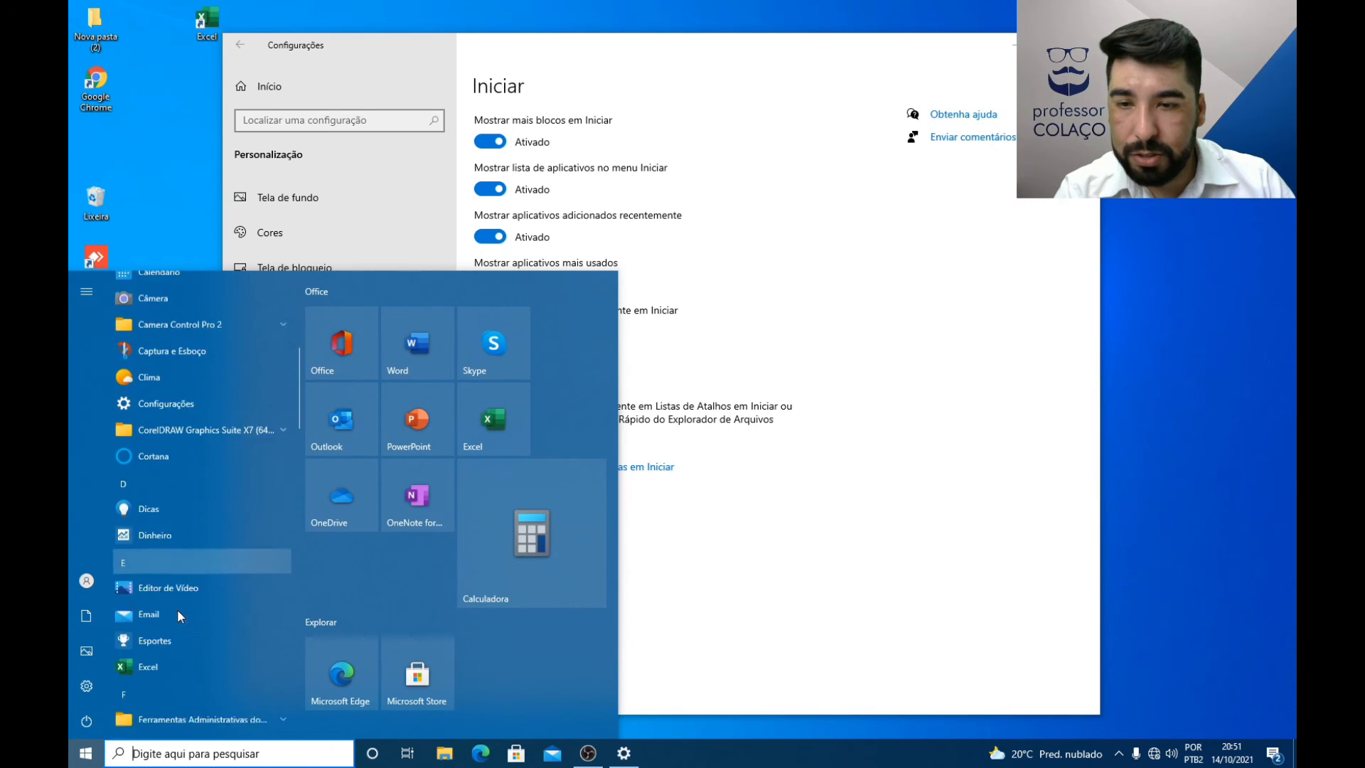
pyautogui.scroll(-3, 177, 609)
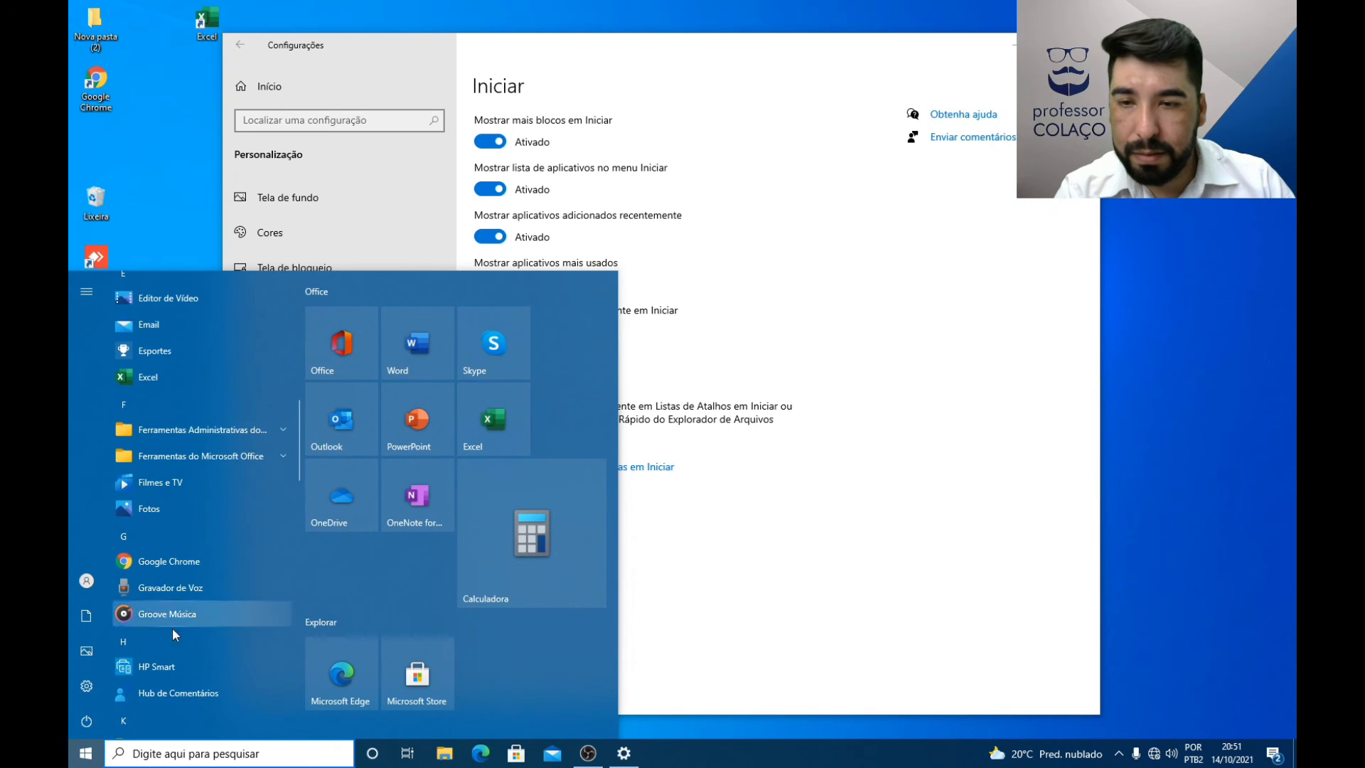
pyautogui.click(207, 747)
pyautogui.write('pain')
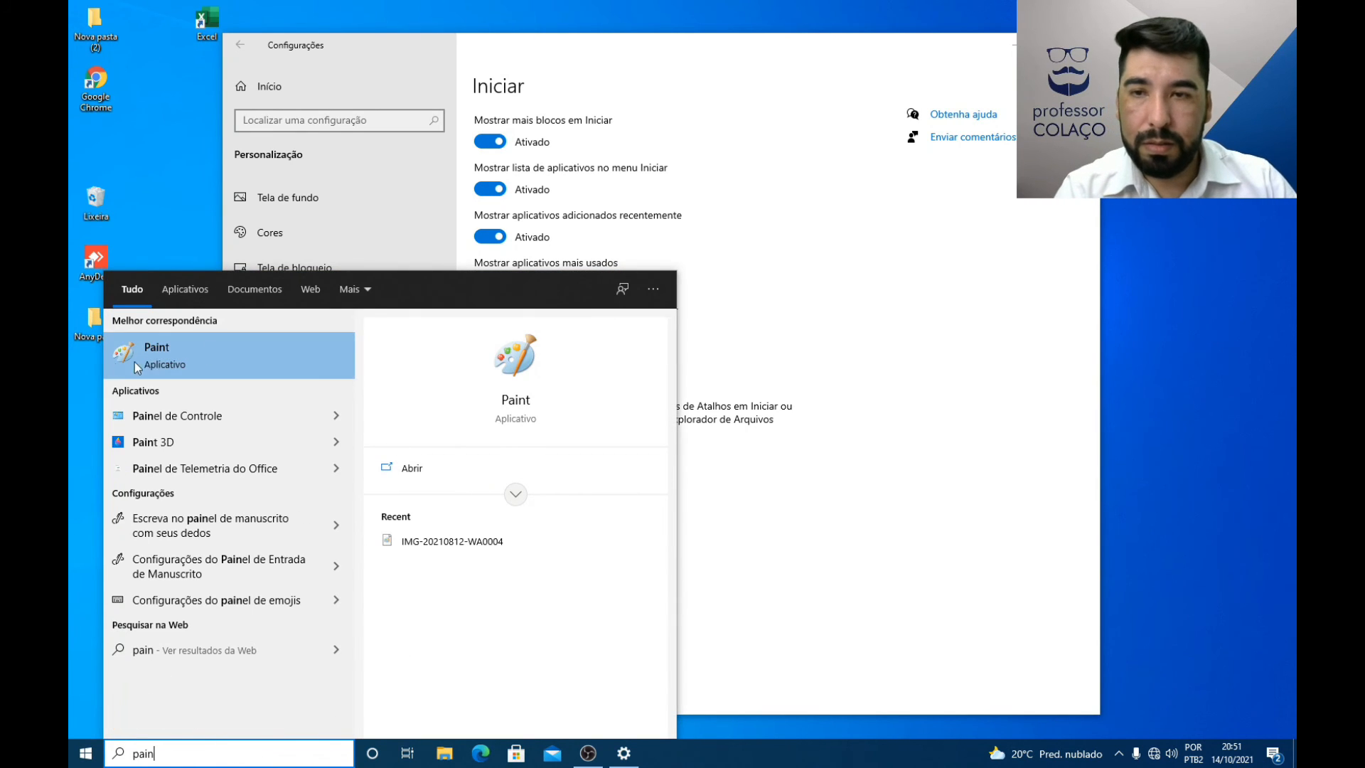
pyautogui.rightClick(148, 357)
pyautogui.click(195, 423)
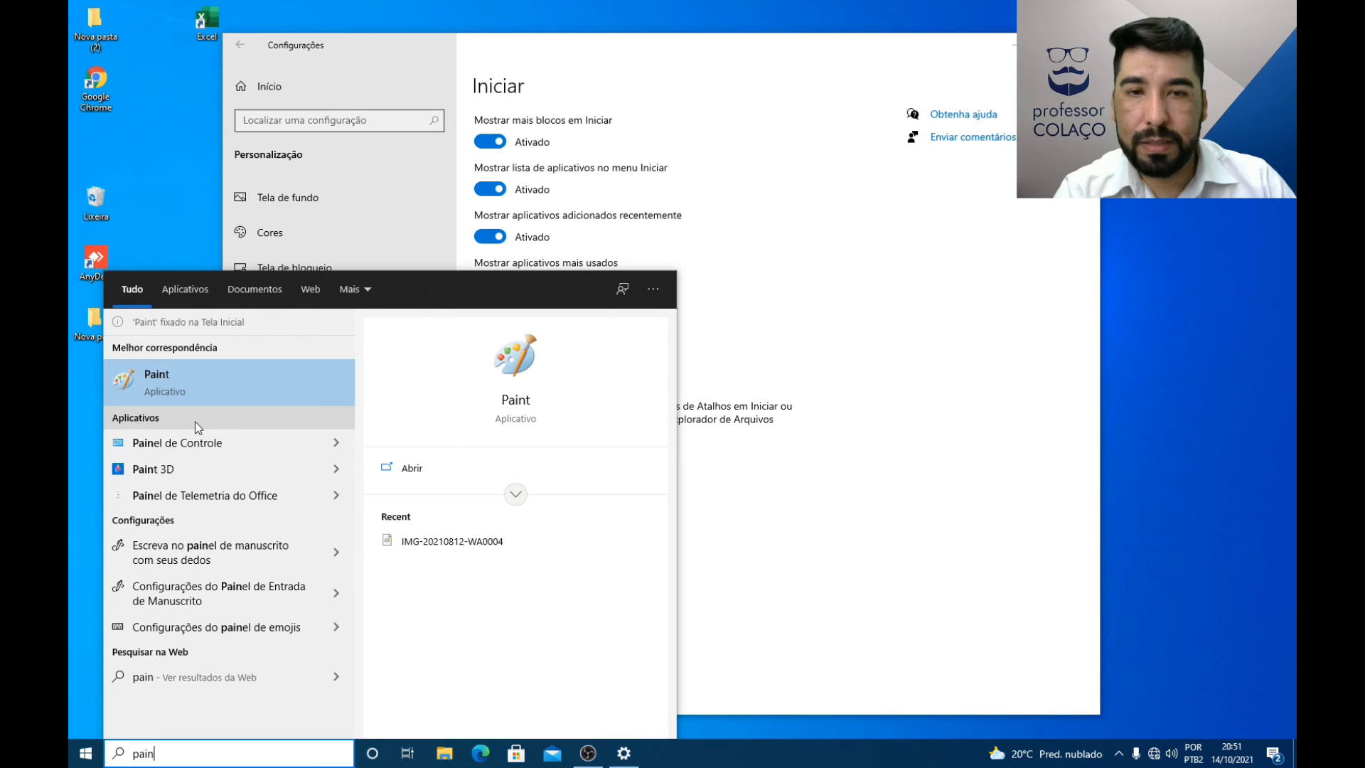
pyautogui.click(86, 753)
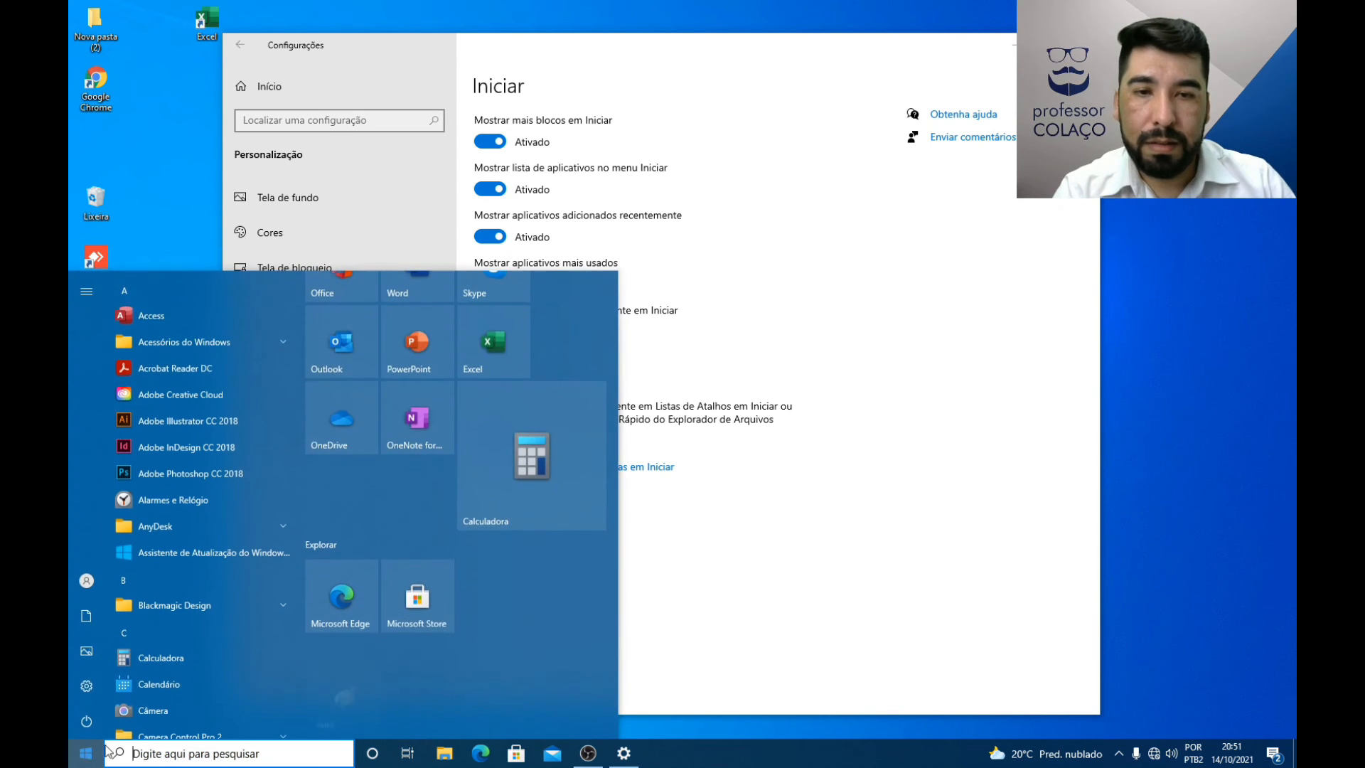
# Step: Check the Paint tile's resize options and move the tile directly below OneNote in the Office group
pyautogui.rightClick(350, 694)
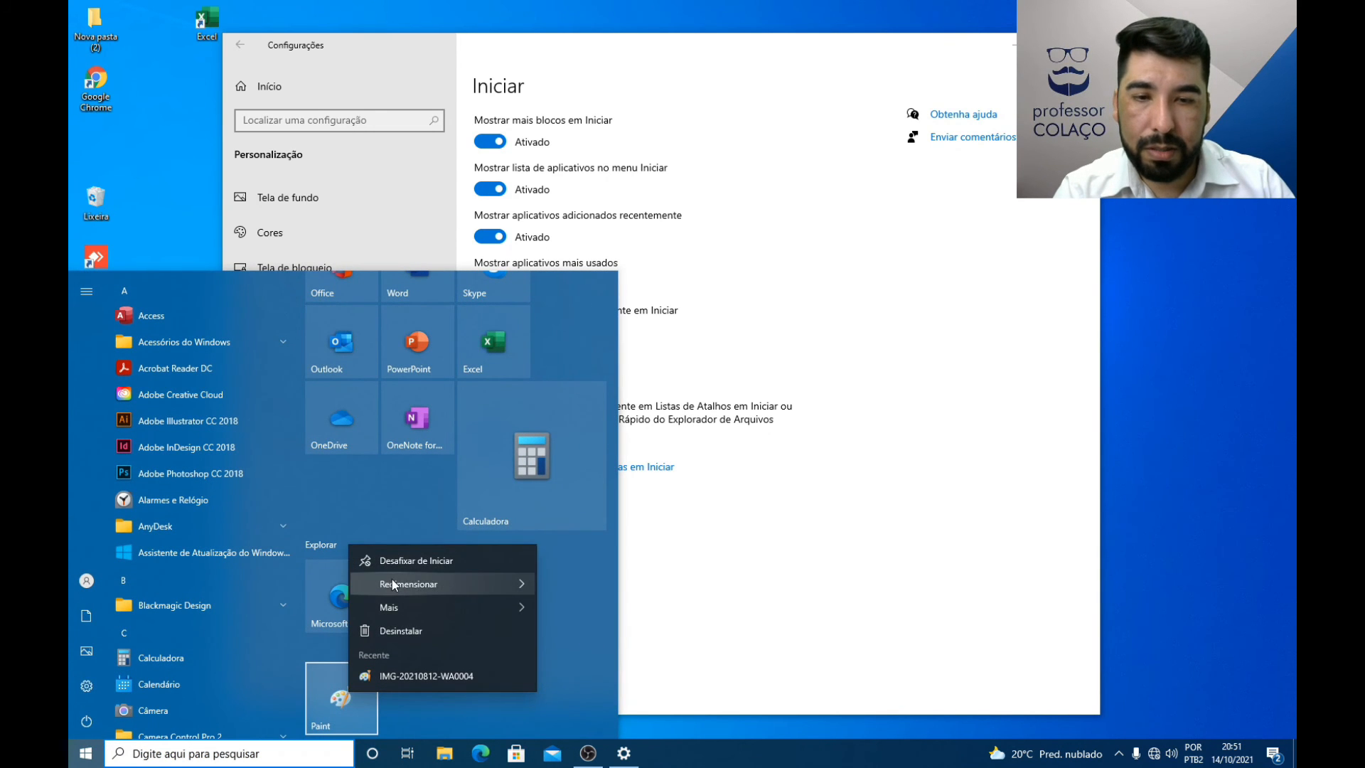
pyautogui.moveTo(393, 584)
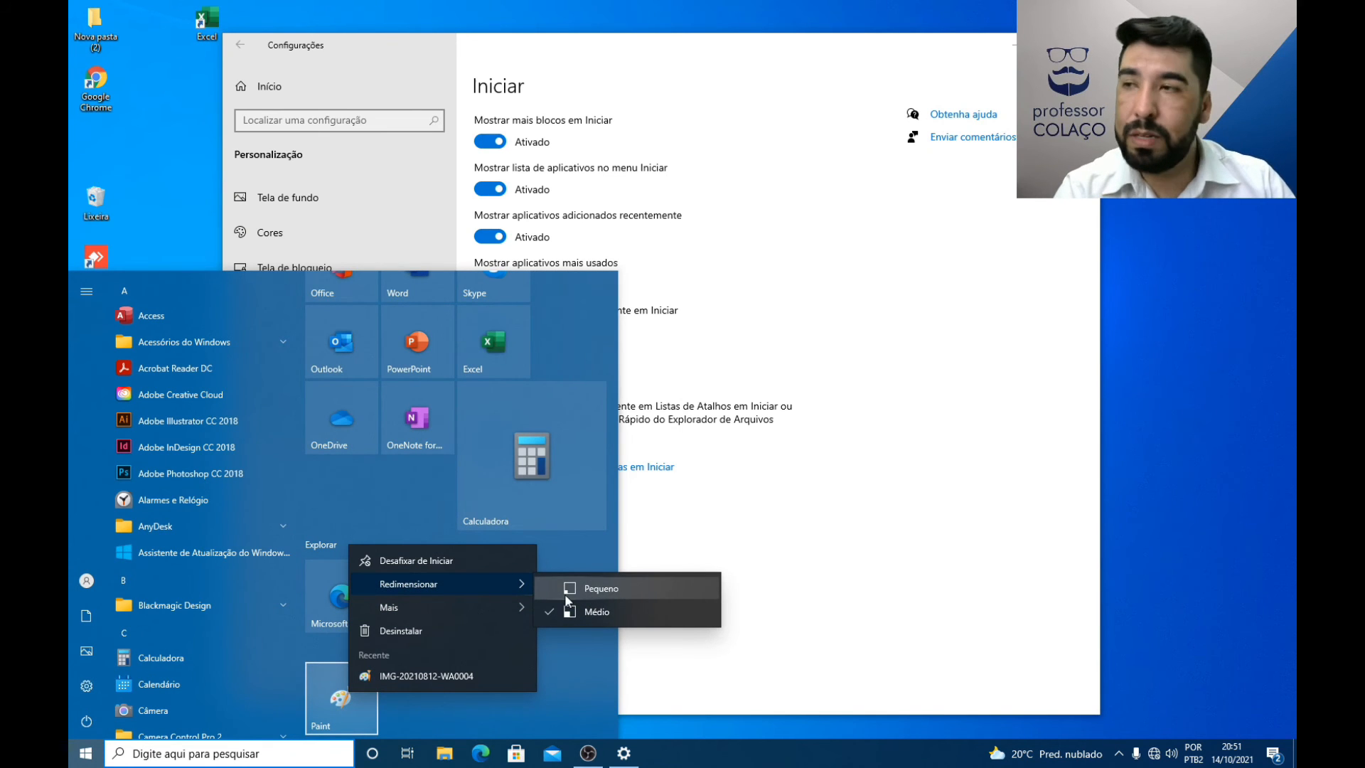
pyautogui.click(582, 671)
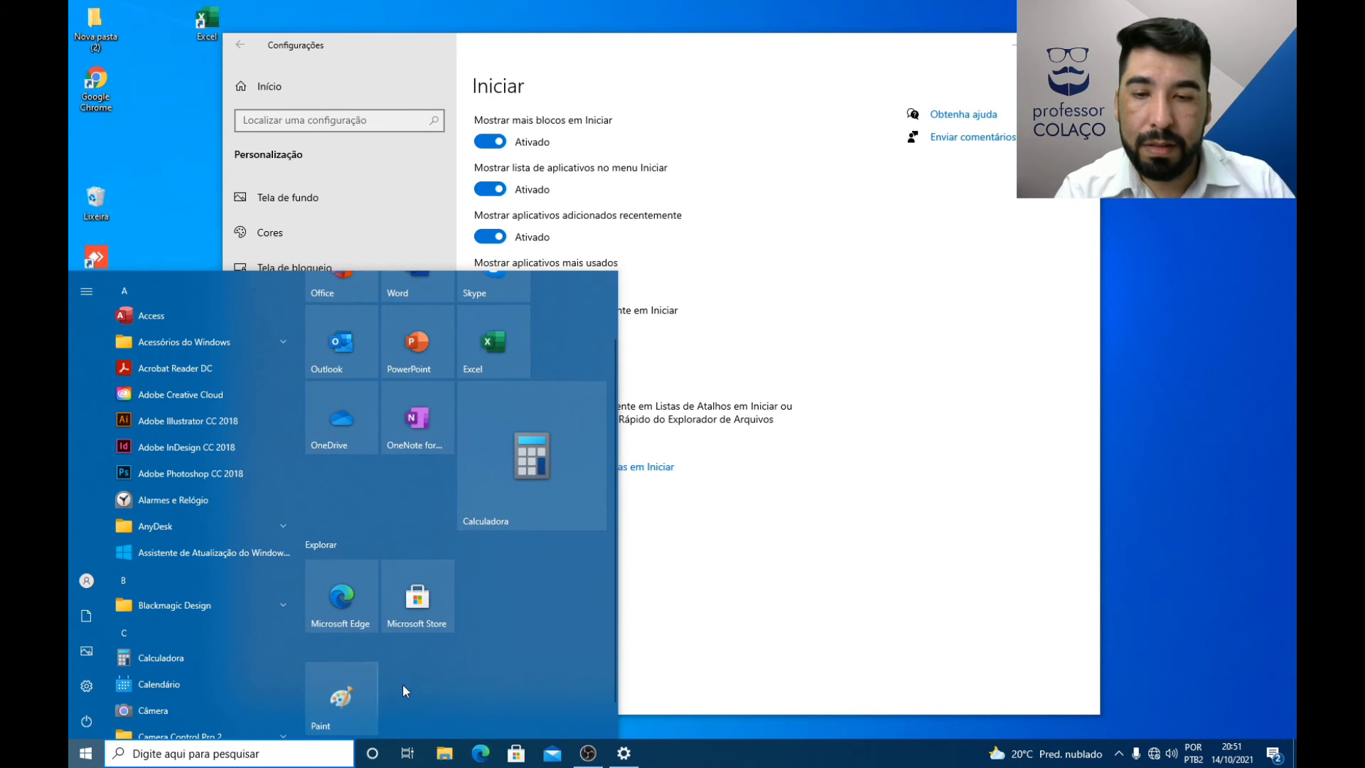
pyautogui.moveTo(343, 693)
pyautogui.mouseDown()
pyautogui.moveTo(421, 499)
pyautogui.moveTo(419, 530)
pyautogui.mouseUp()
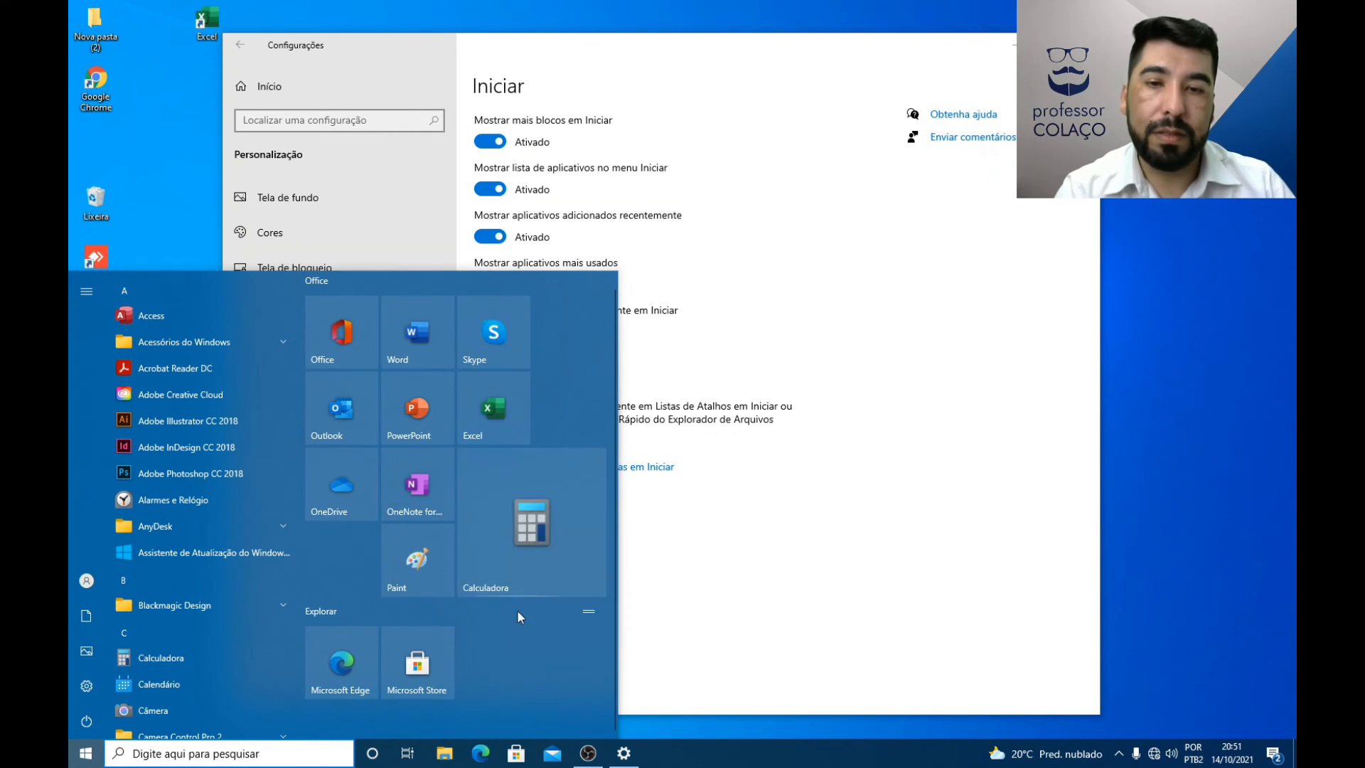
# Step: Resize the Calculadora tile to Médio, move the Paint tile beside Skype, and close the Start menu
pyautogui.rightClick(535, 517)
pyautogui.moveTo(626, 317)
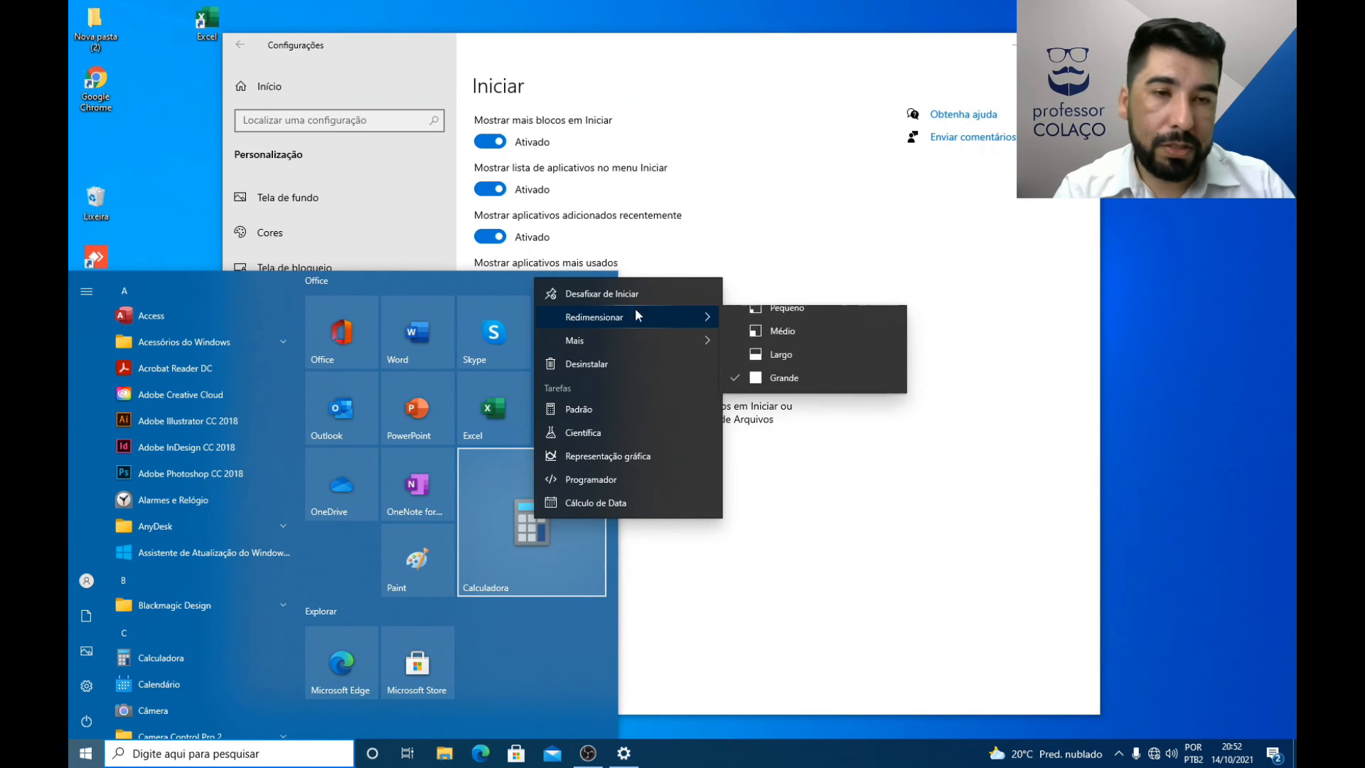
pyautogui.click(774, 344)
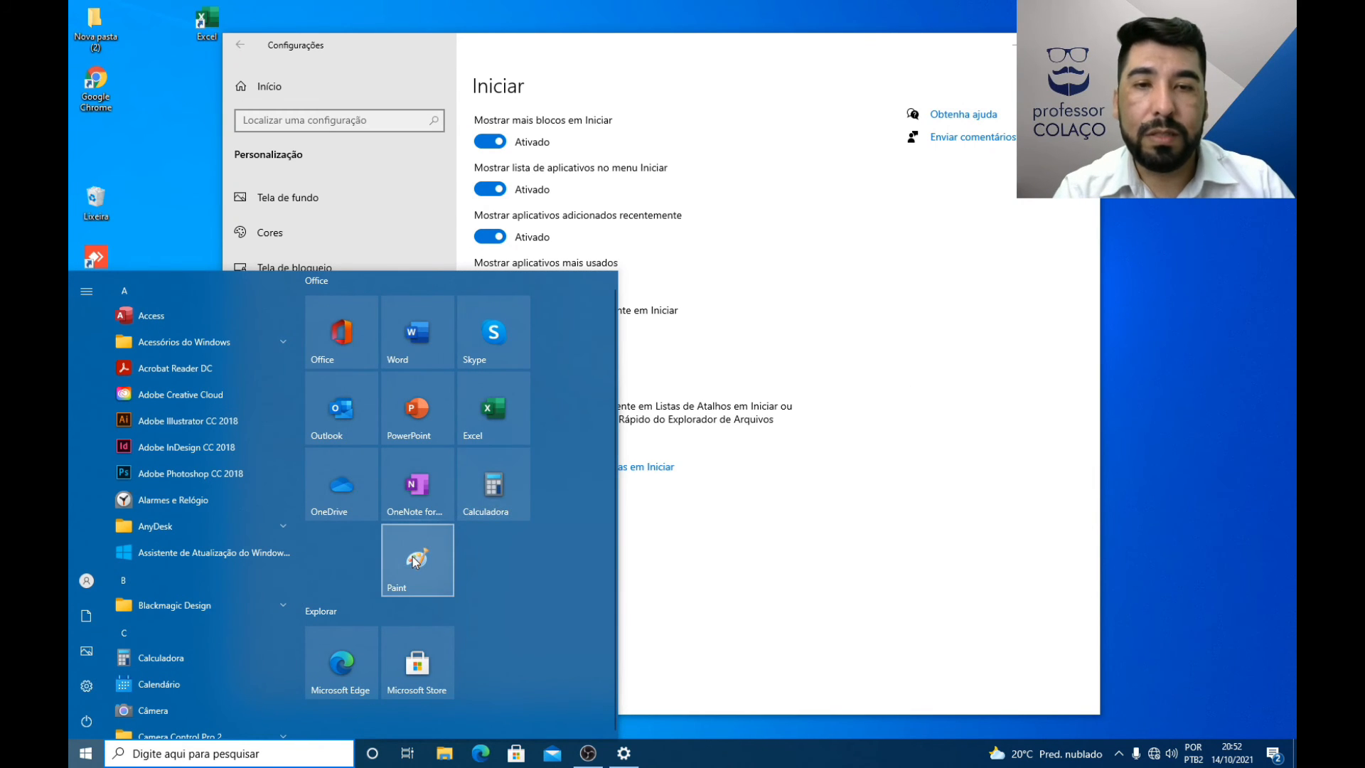
pyautogui.moveTo(418, 559); pyautogui.dragTo(586, 333)
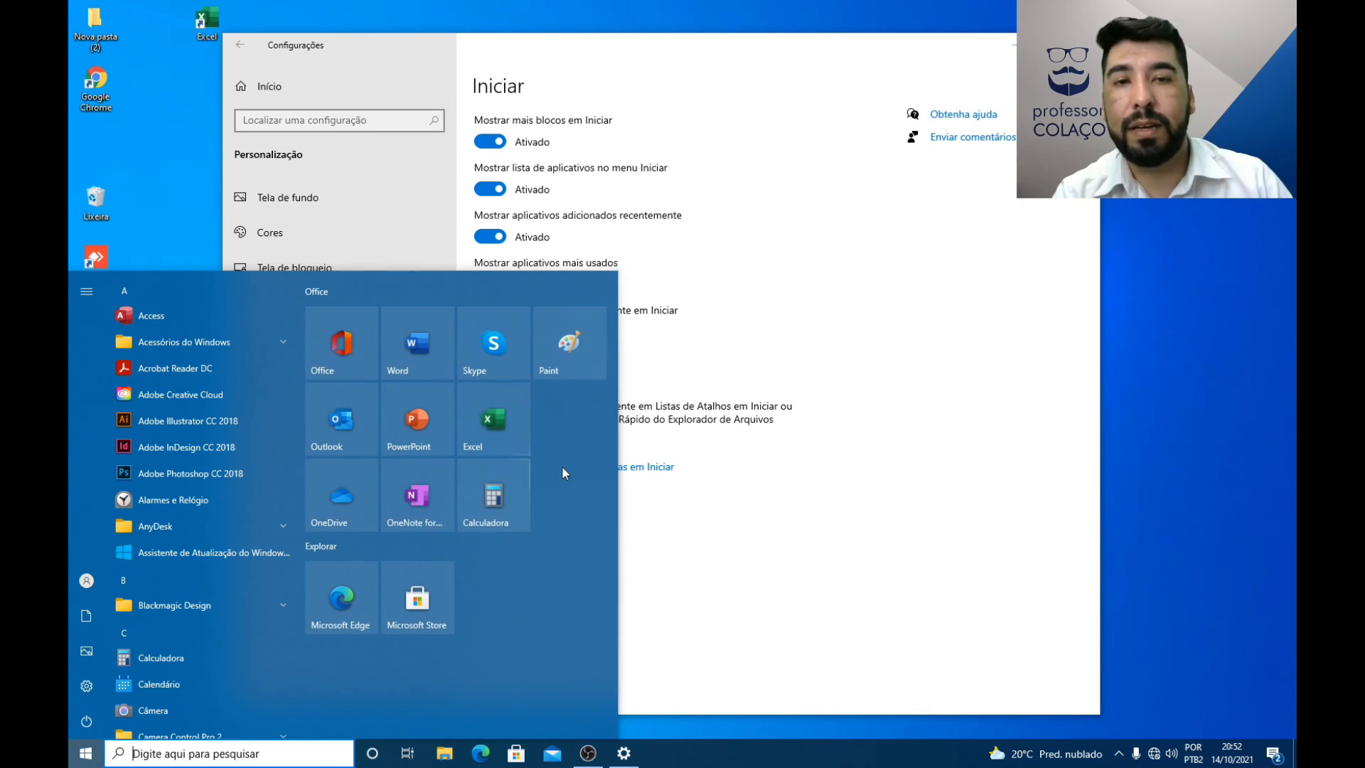
pyautogui.click(756, 302)
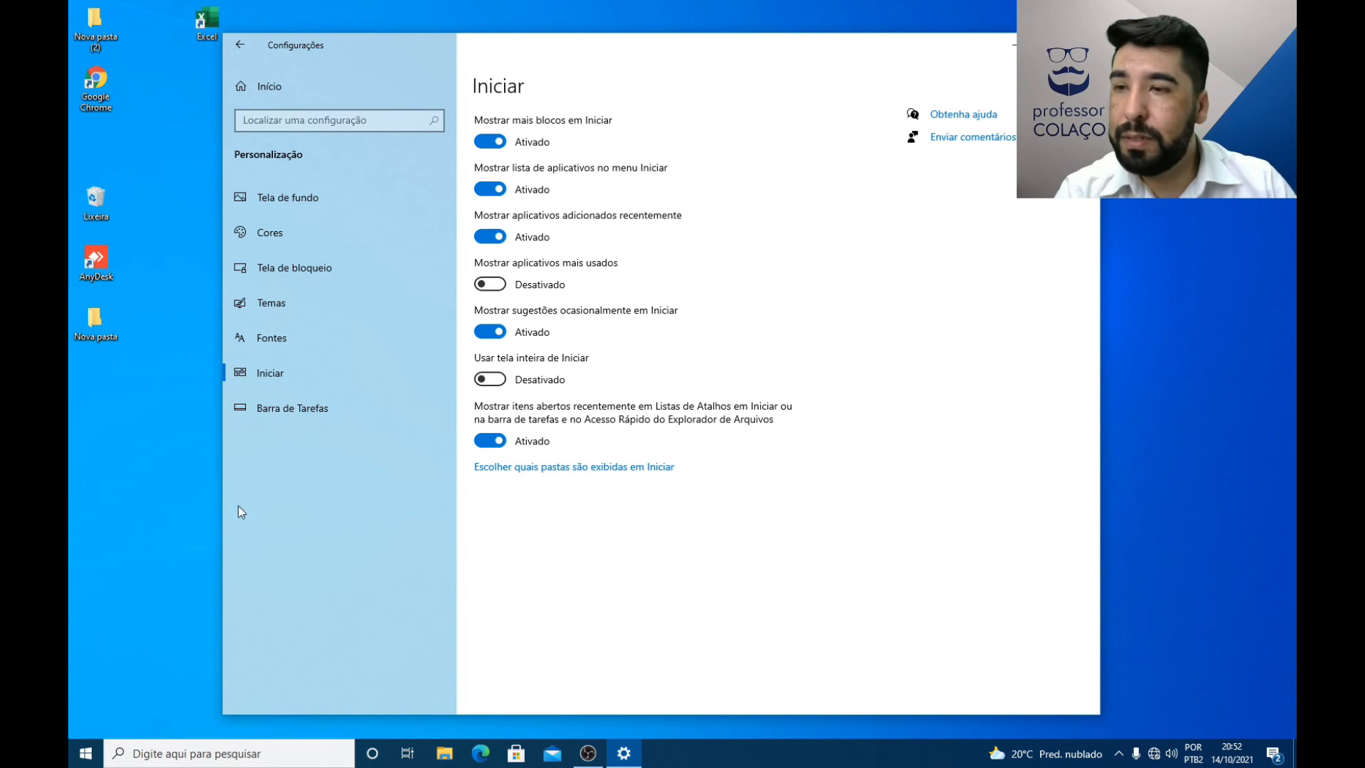
# Step: Switch Mostrar lista de aplicativos no menu Iniciar off and back on, checking the Start menu's all-apps view in between
pyautogui.click(80, 759)
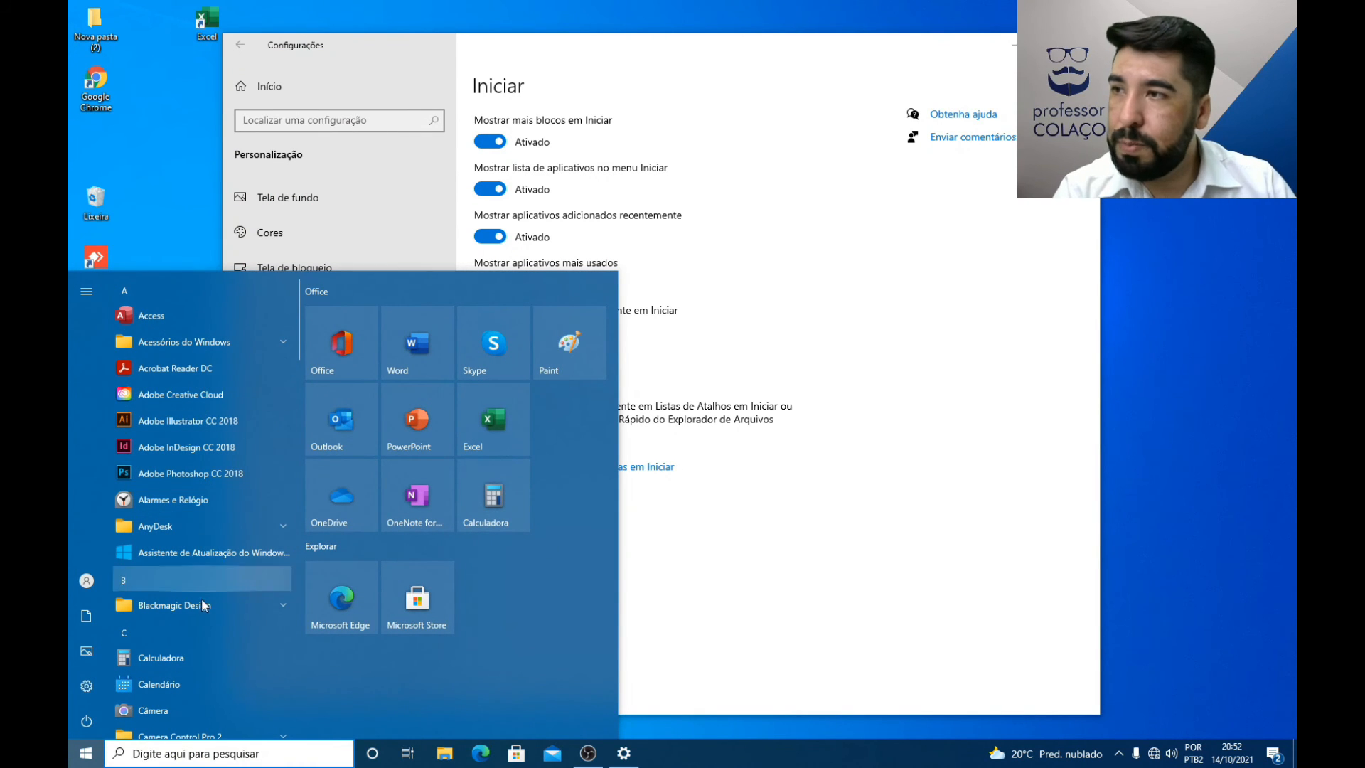
pyautogui.click(716, 229)
pyautogui.click(490, 189)
pyautogui.click(83, 755)
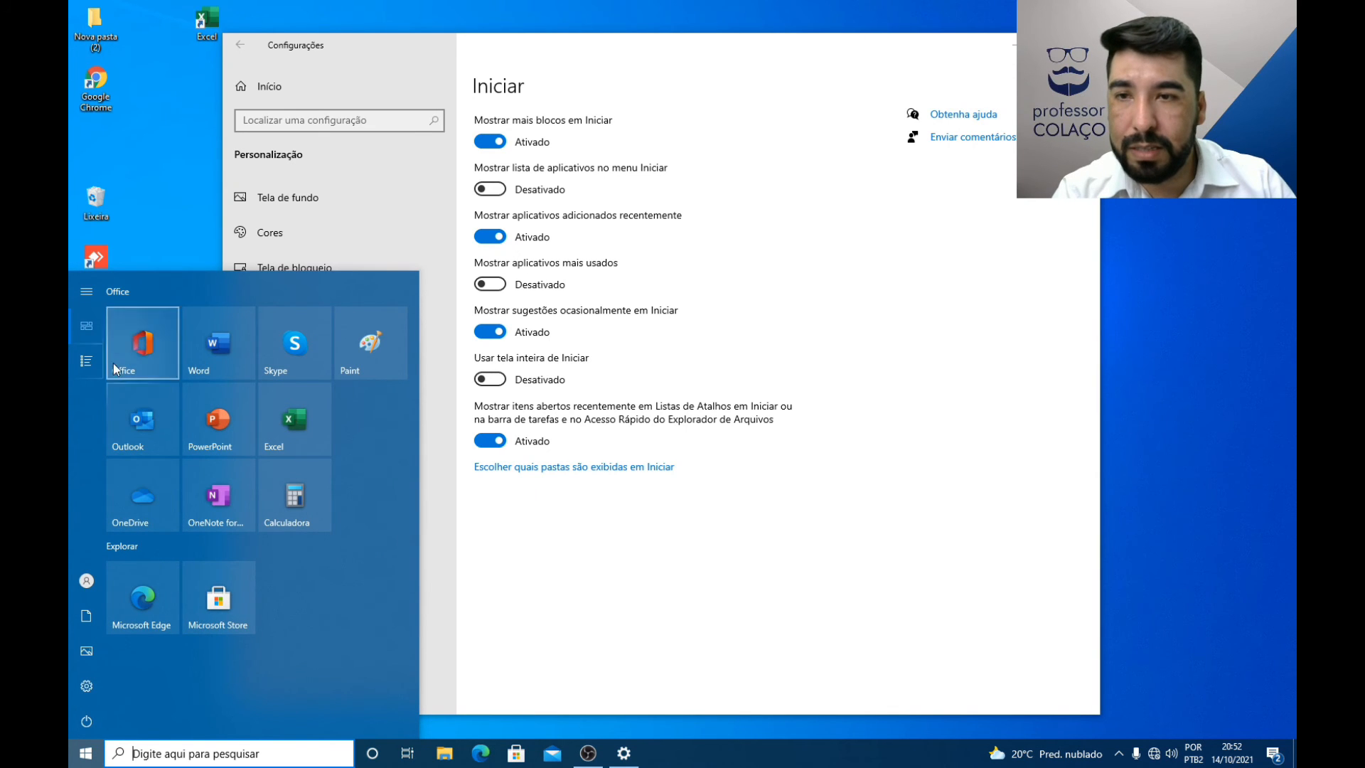
pyautogui.click(87, 368)
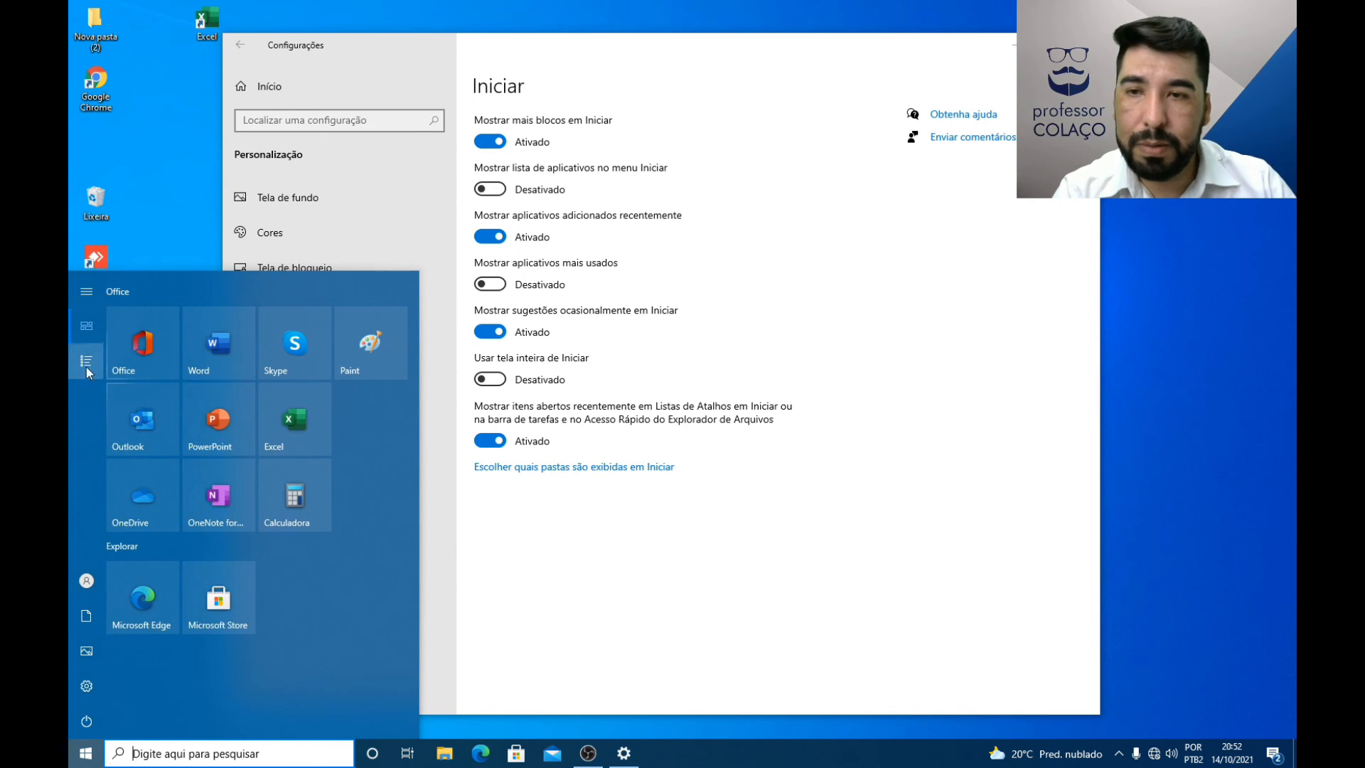
pyautogui.click(86, 362)
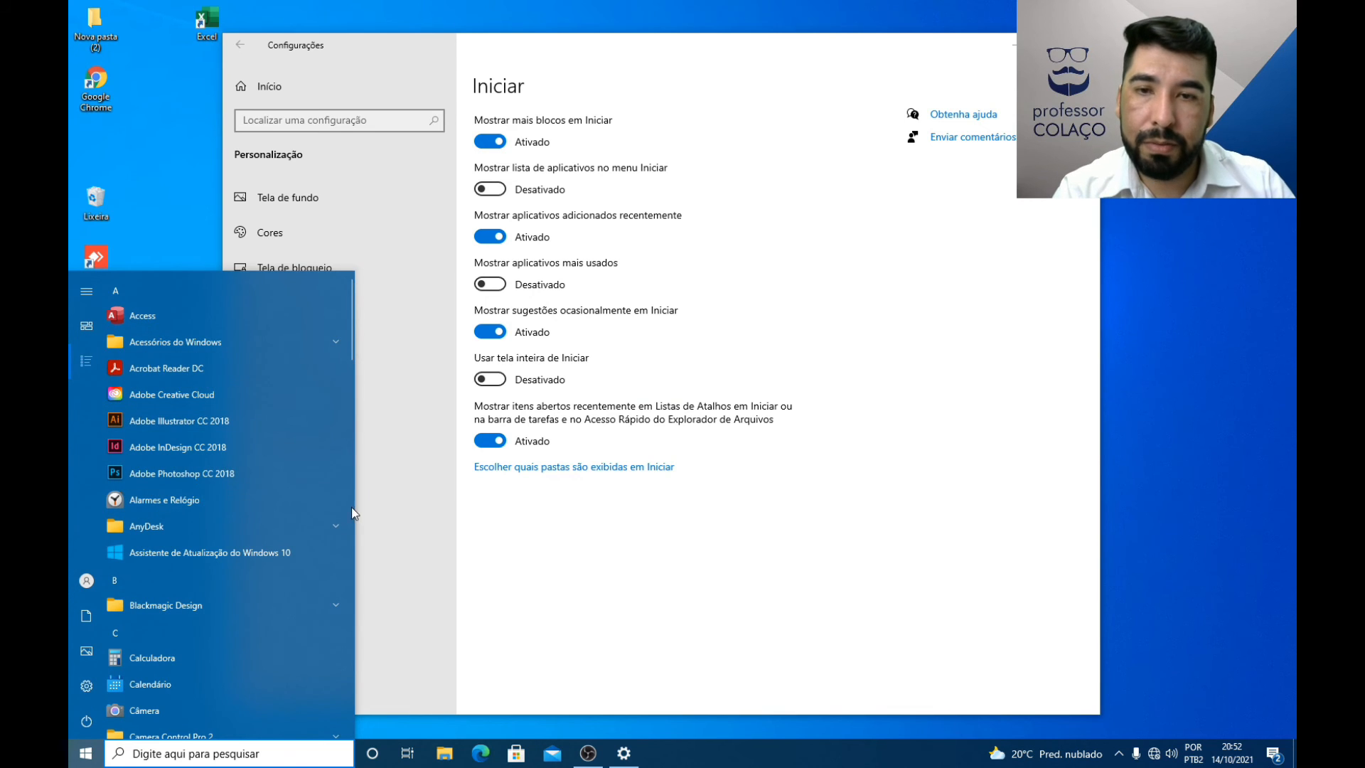
pyautogui.click(422, 510)
pyautogui.click(490, 188)
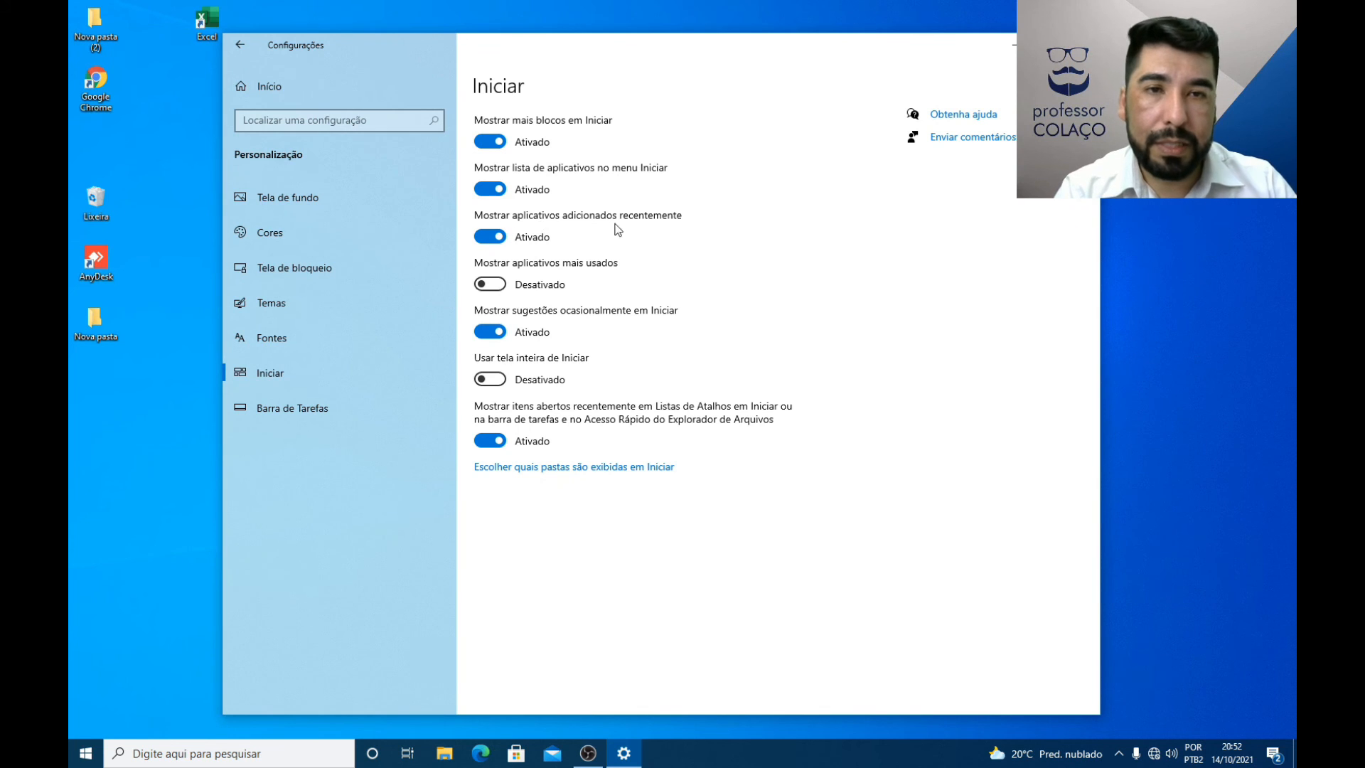
# Step: Turn on Mostrar aplicativos mais usados and check the most-used apps list in the Start menu
pyautogui.click(498, 285)
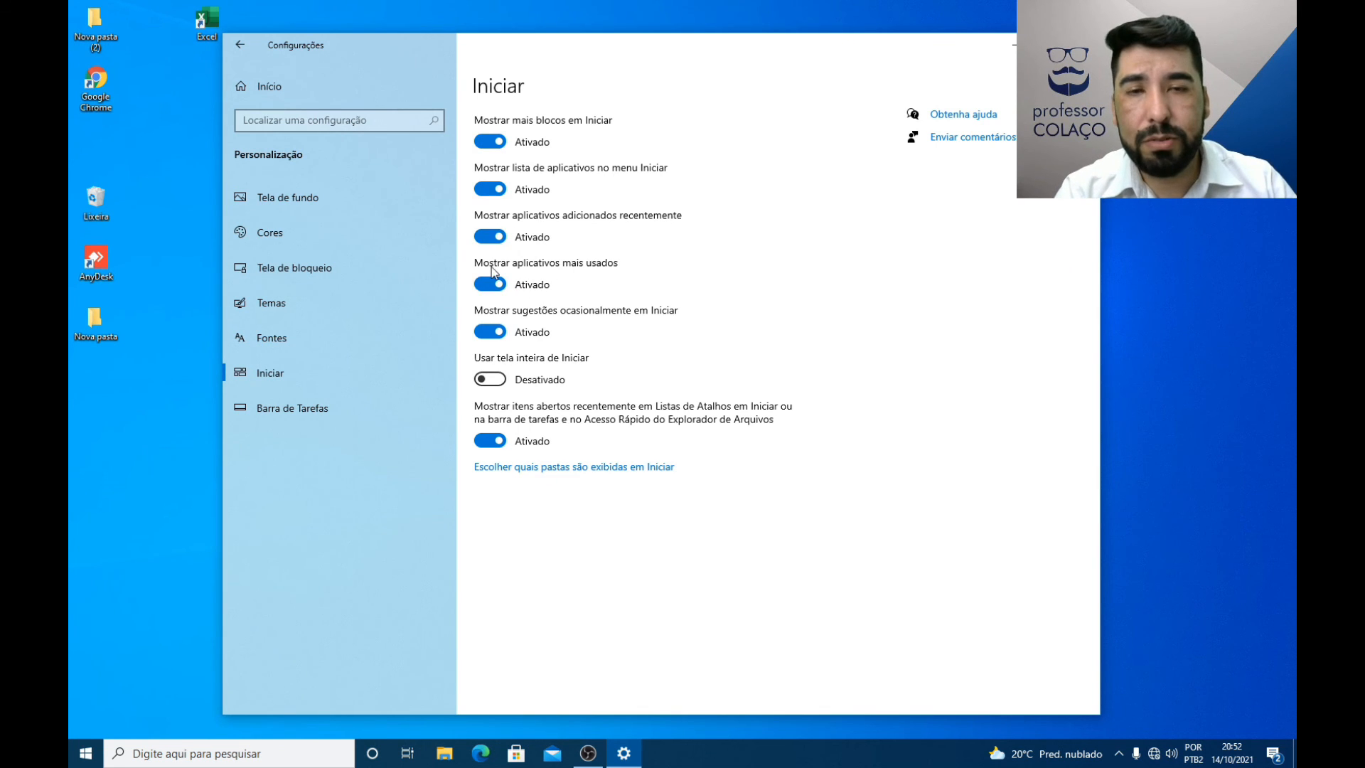
pyautogui.click(85, 753)
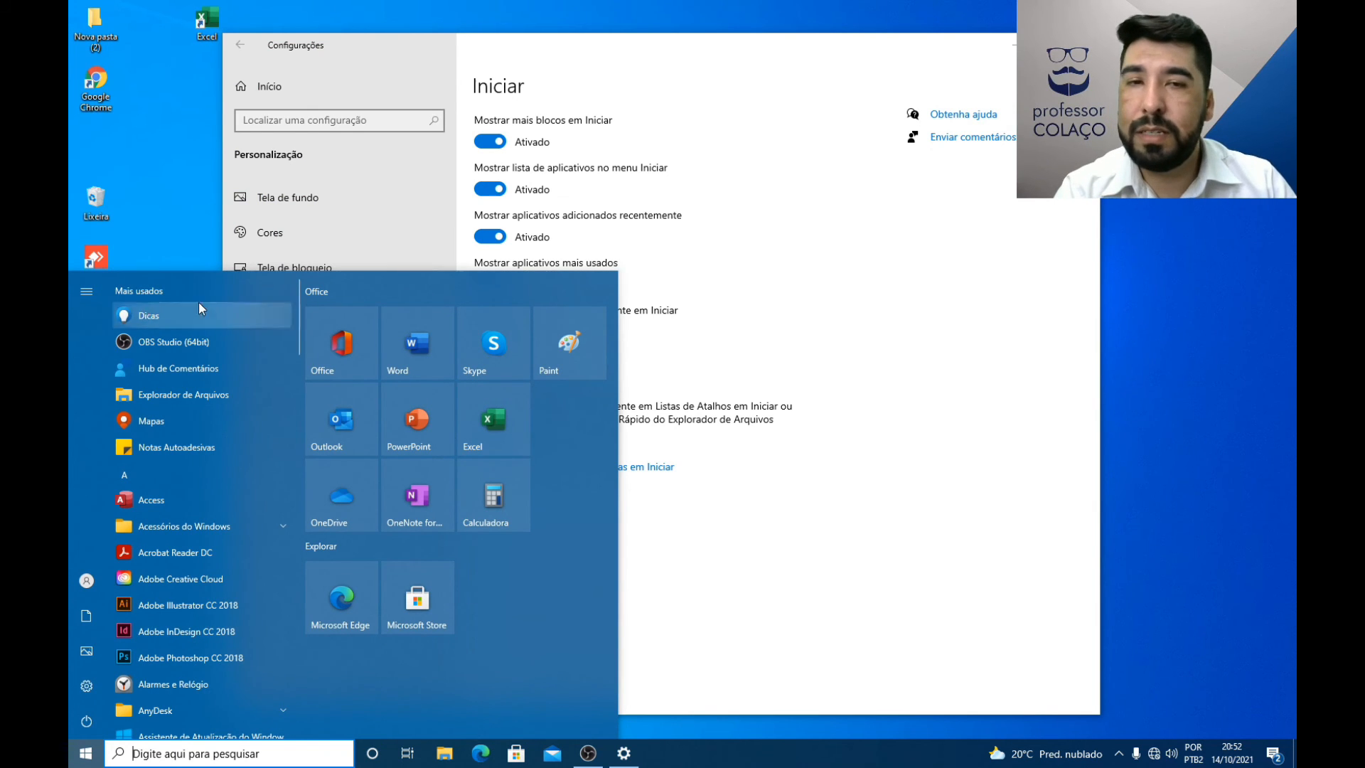
pyautogui.click(720, 324)
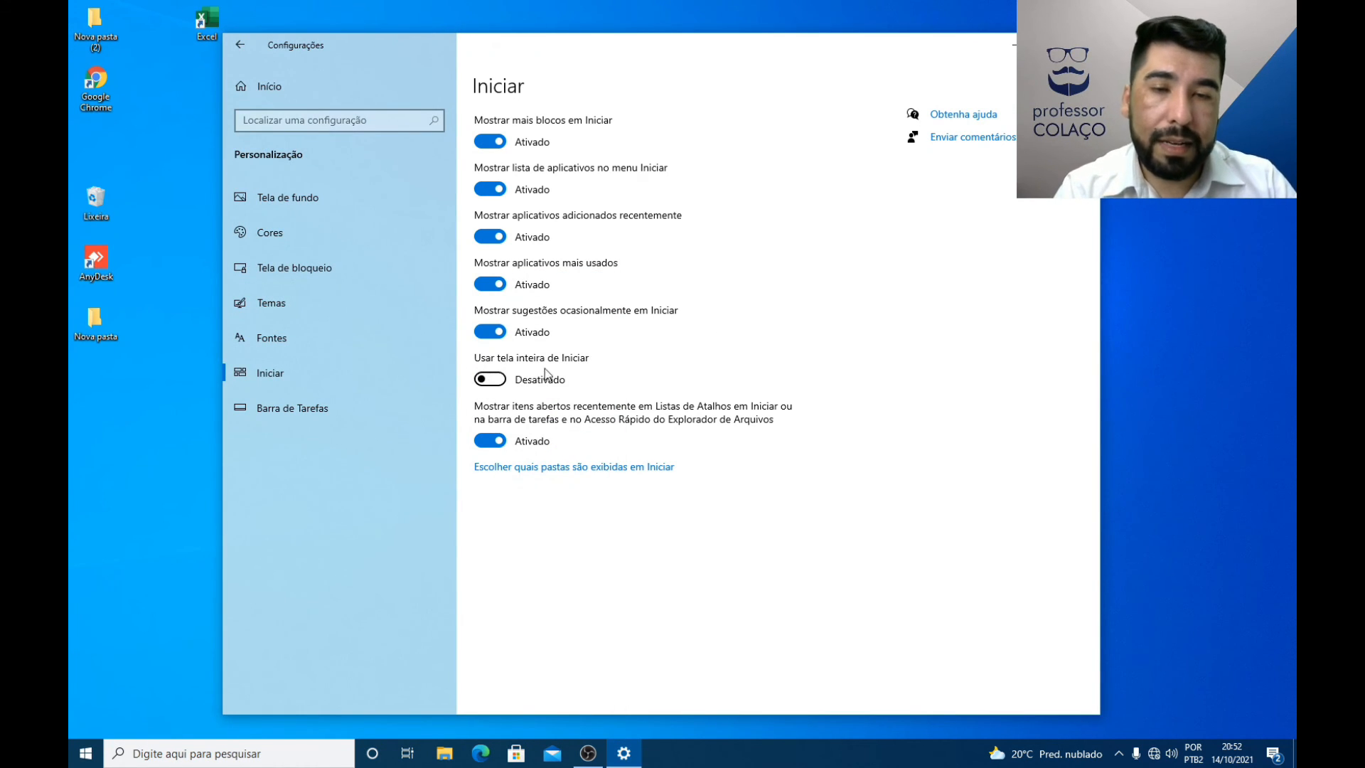
# Step: Turn on Usar tela inteira de Iniciar, view the full-screen Start menu, and turn the option back off
pyautogui.click(496, 382)
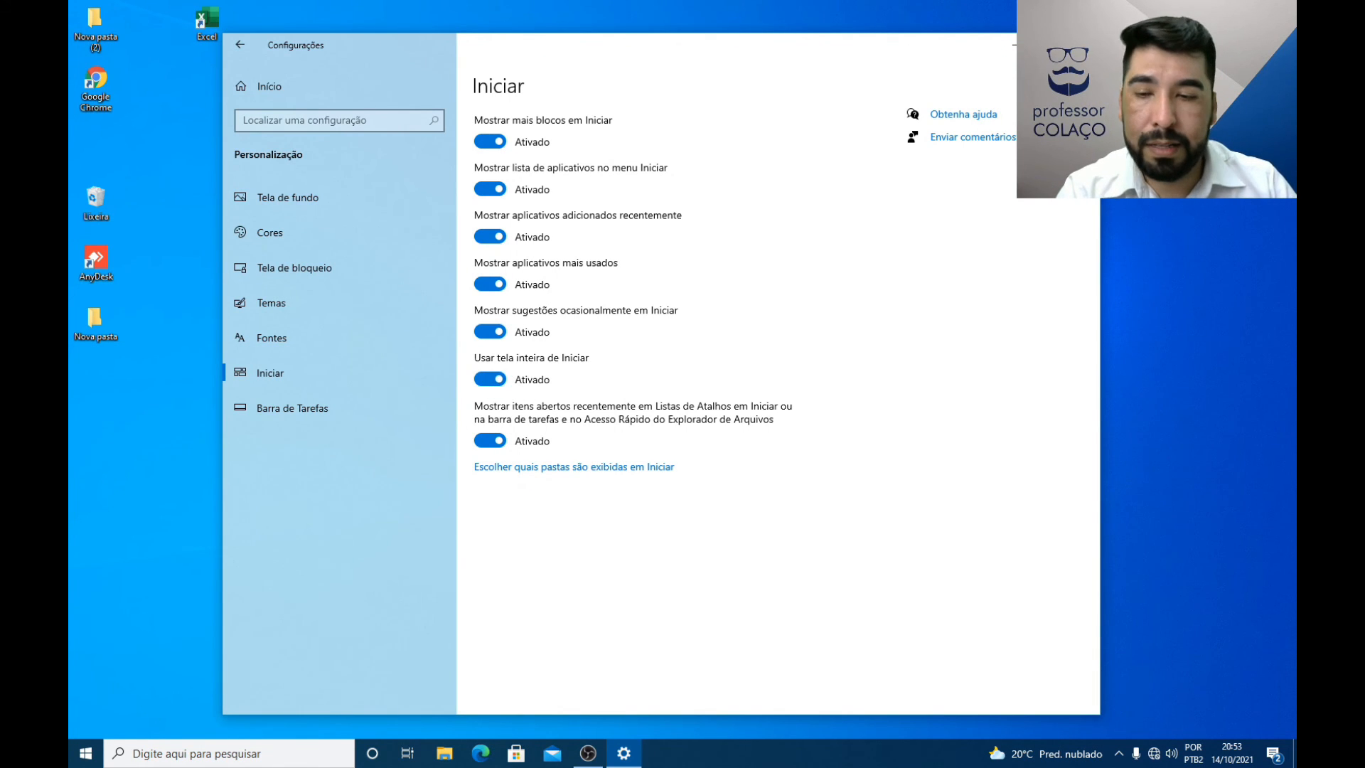
pyautogui.click(83, 753)
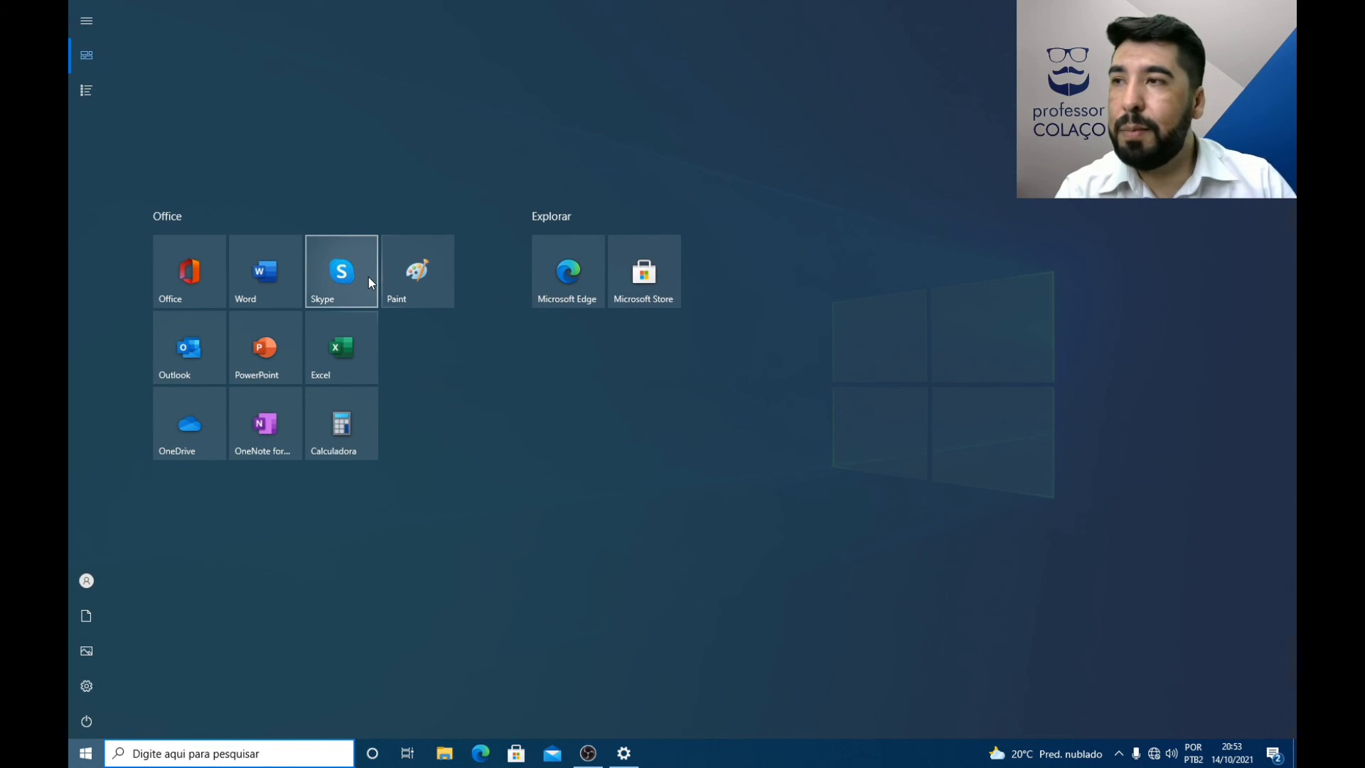
pyautogui.click(484, 416)
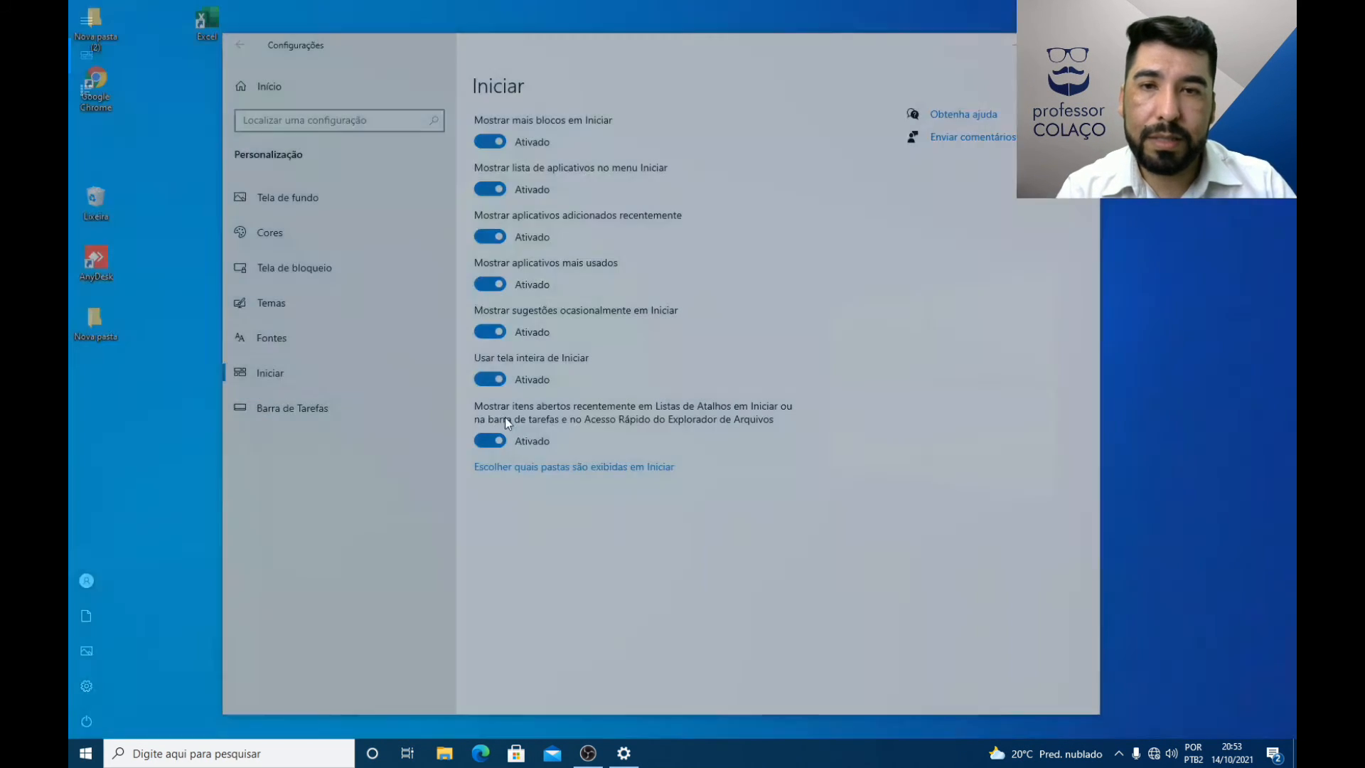
pyautogui.click(494, 380)
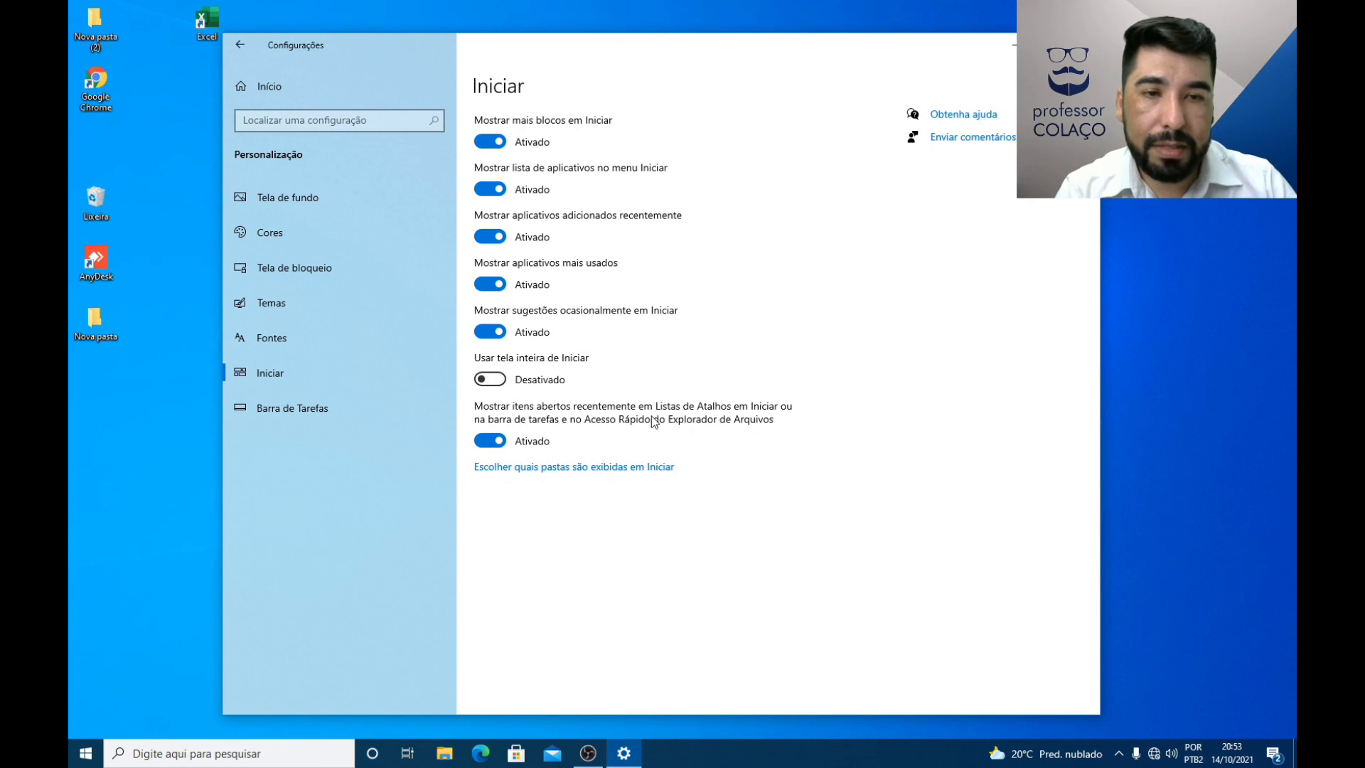
# Step: Switch the recently opened items option off and back on, and check the Start menu
pyautogui.click(490, 441)
pyautogui.click(490, 441)
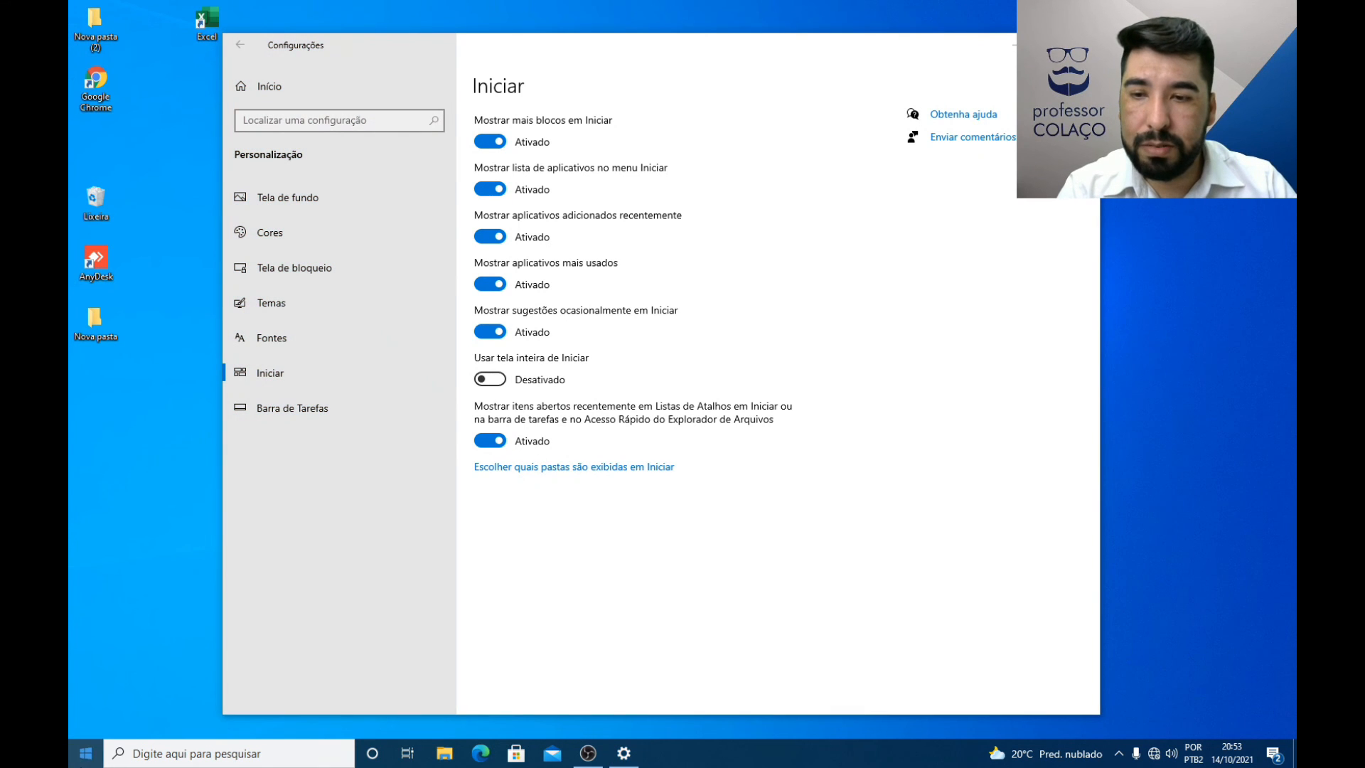
pyautogui.click(86, 753)
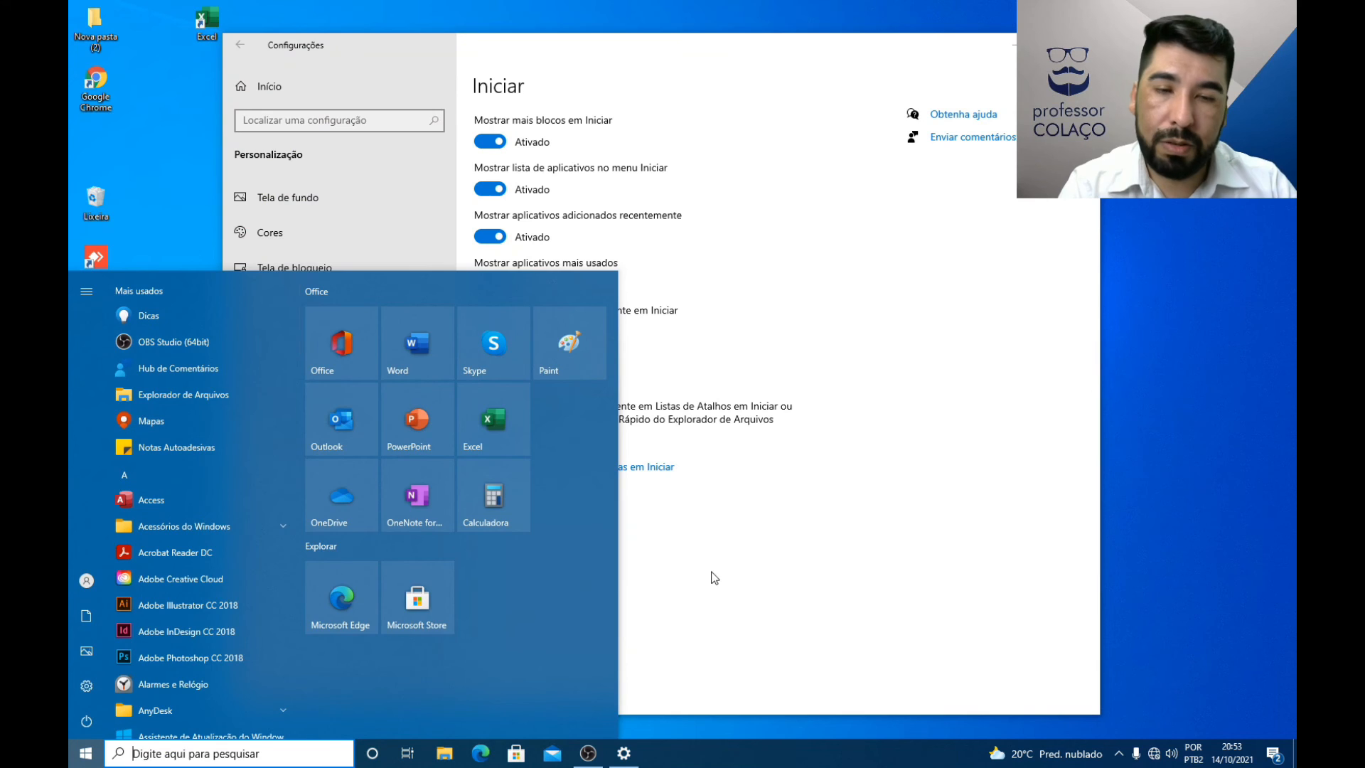
pyautogui.click(688, 593)
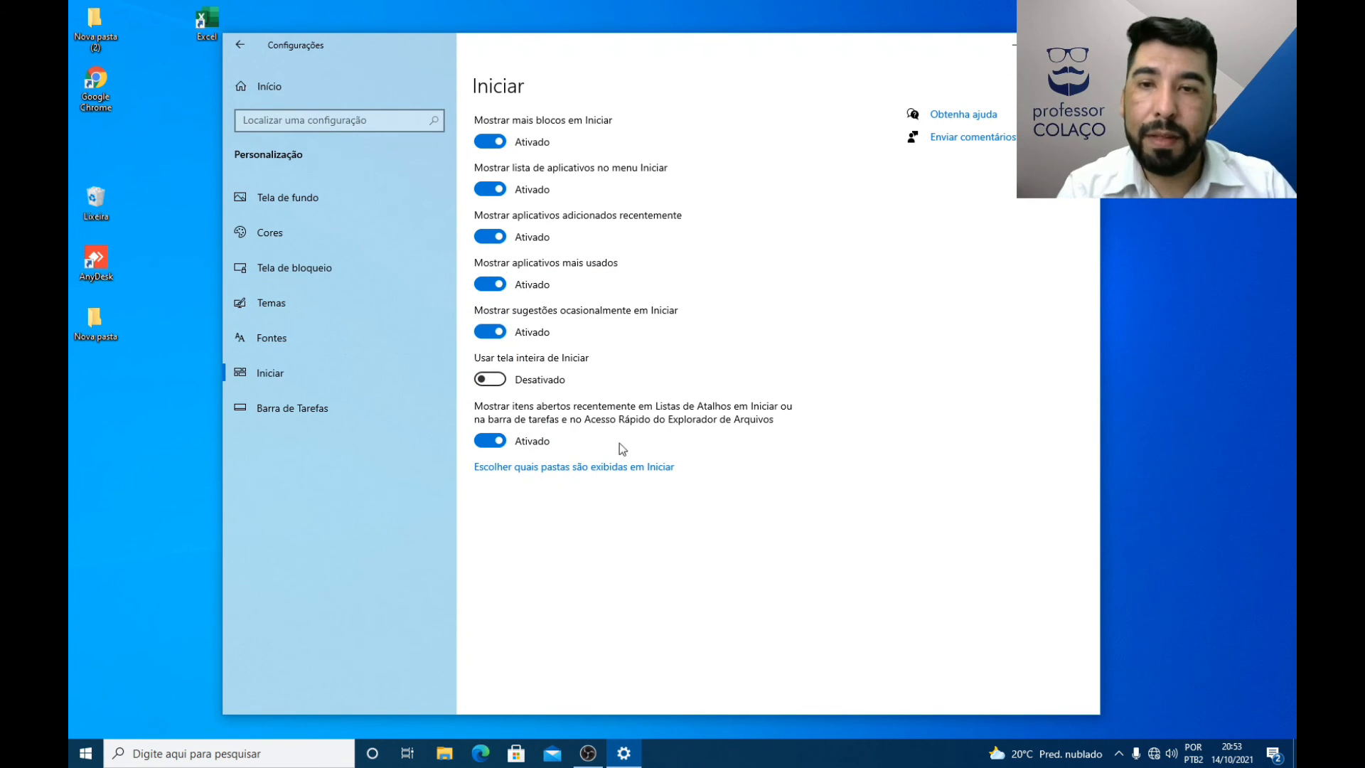
# Step: Open the Barra de Tarefas personalization settings and turn off Bloquear a barra de tarefas
pyautogui.click(268, 417)
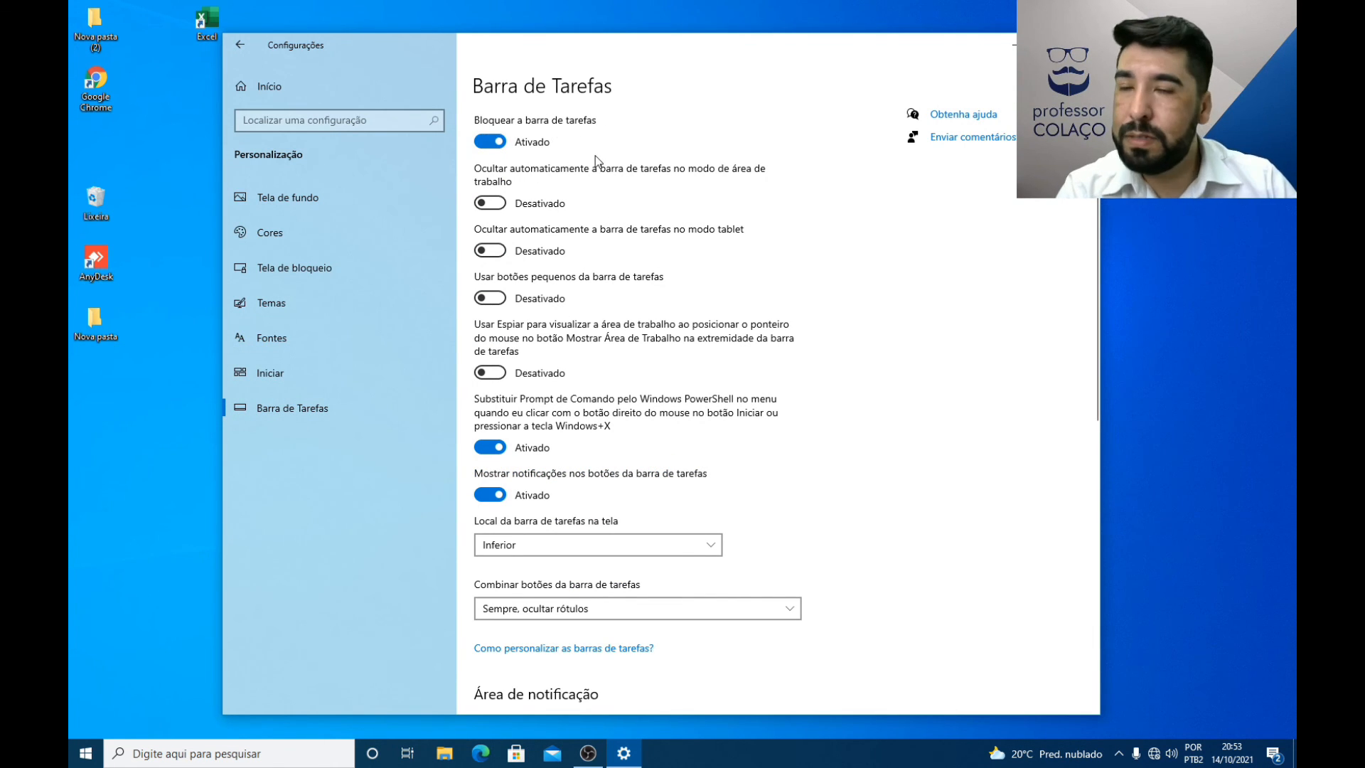
pyautogui.click(491, 146)
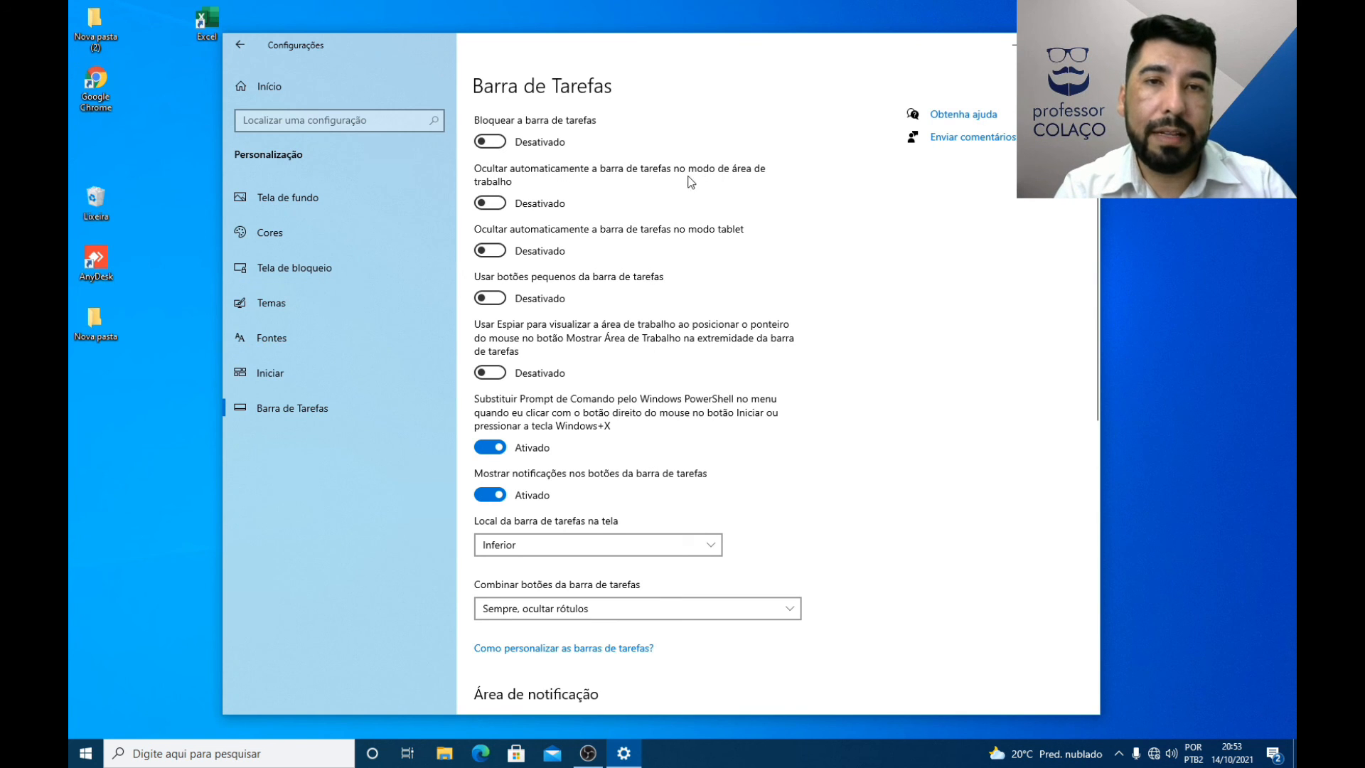
# Step: Switch automatic taskbar hiding in desktop mode on and off twice, revealing the hidden taskbar before the final switch-off
pyautogui.click(501, 205)
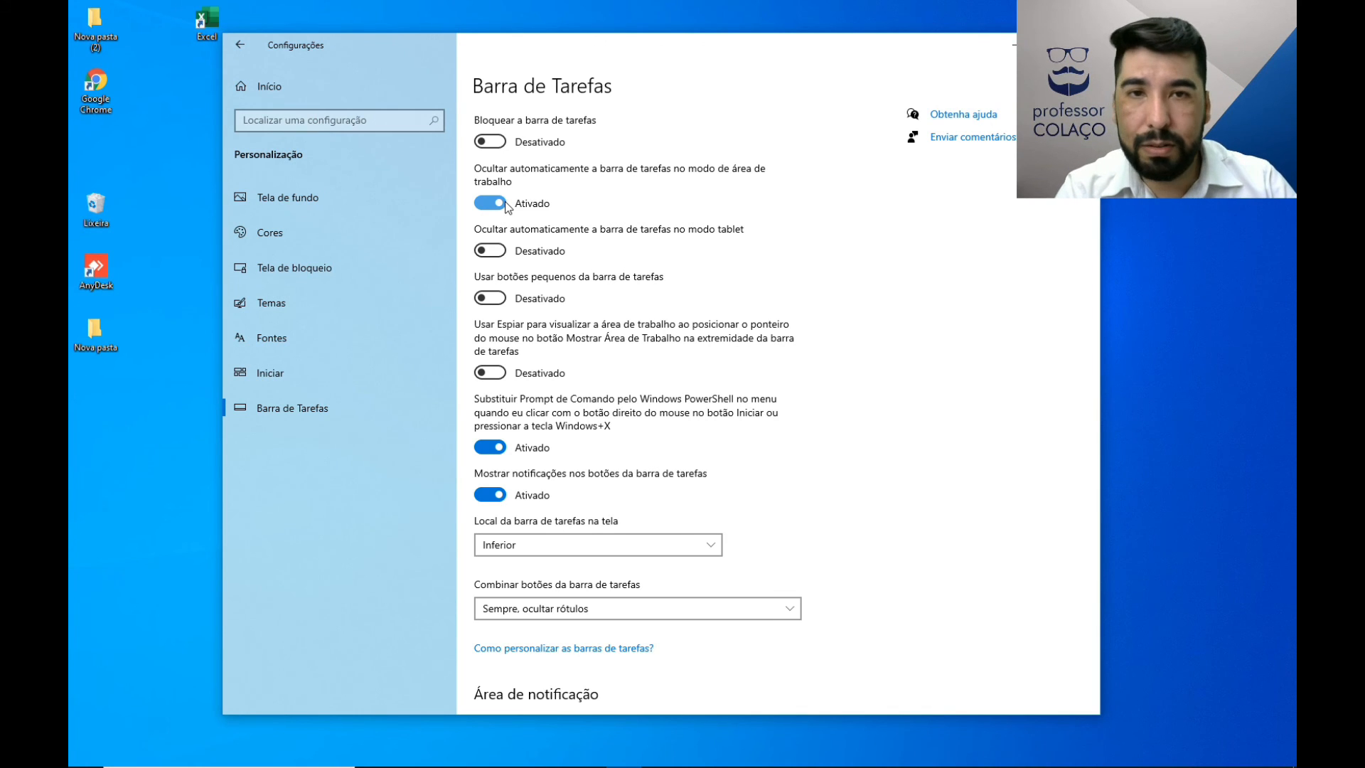
pyautogui.click(494, 208)
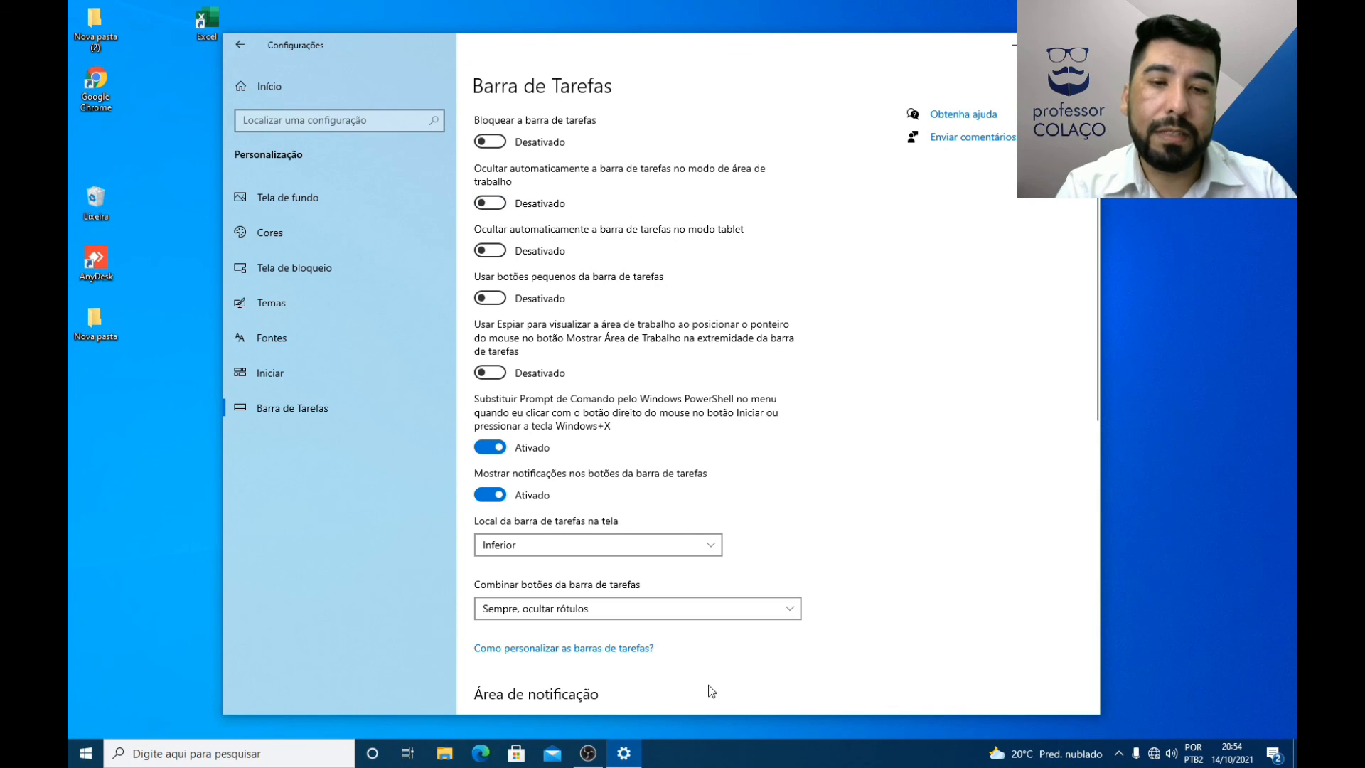
pyautogui.click(495, 206)
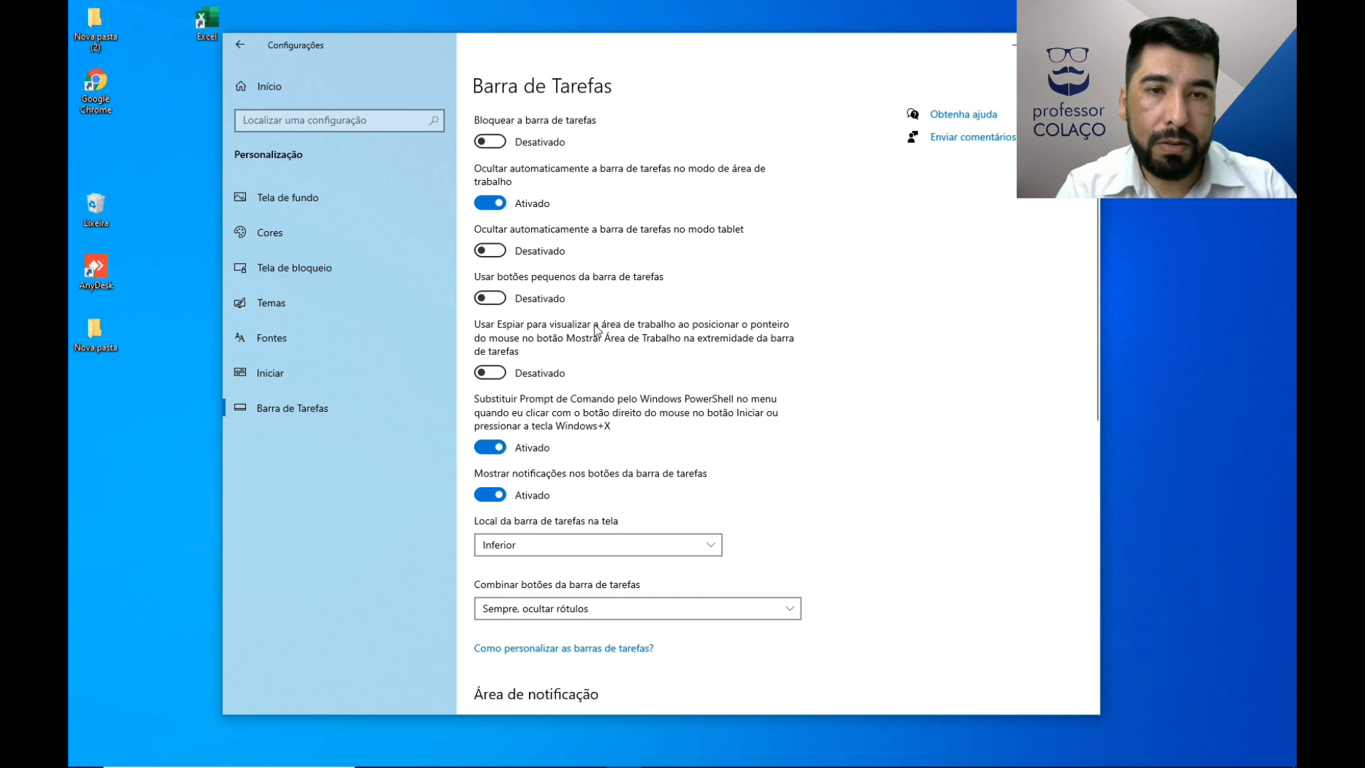
pyautogui.moveTo(569, 765)
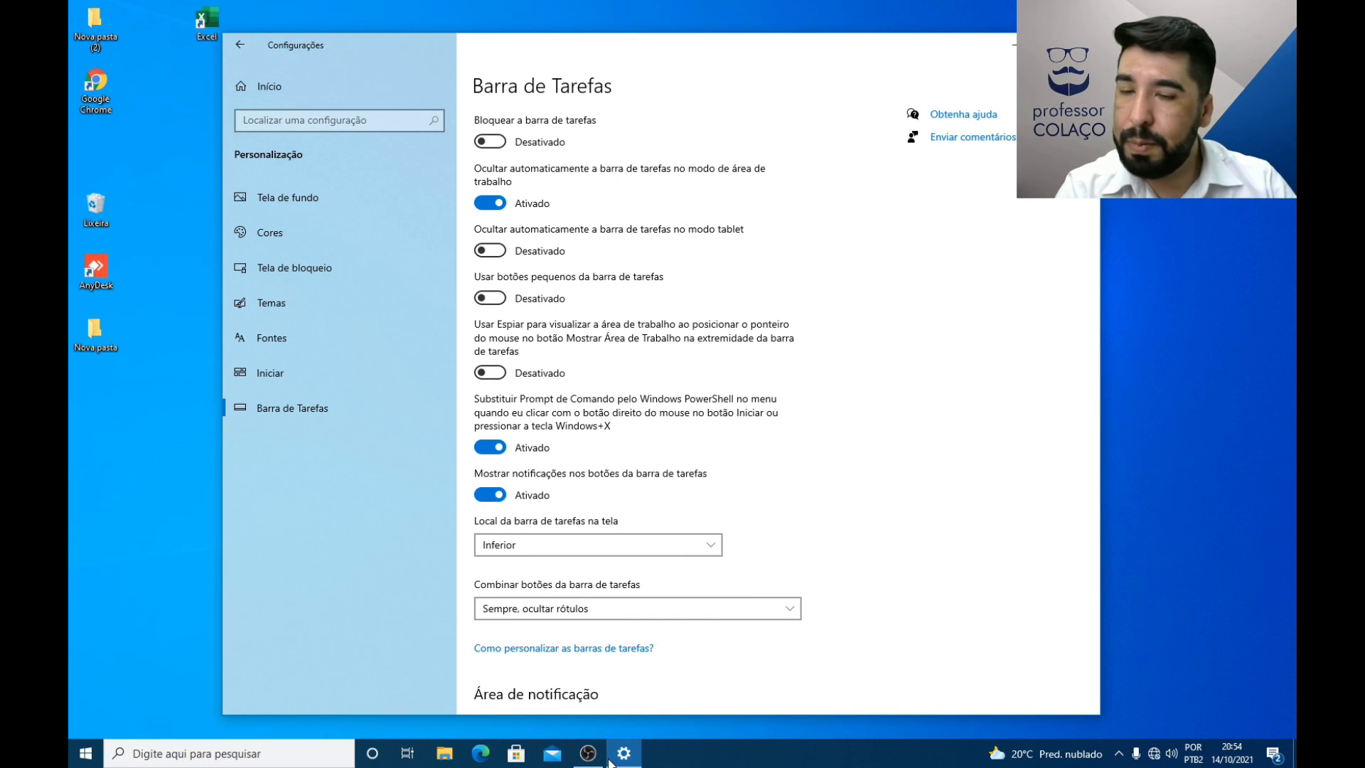
pyautogui.moveTo(611, 763)
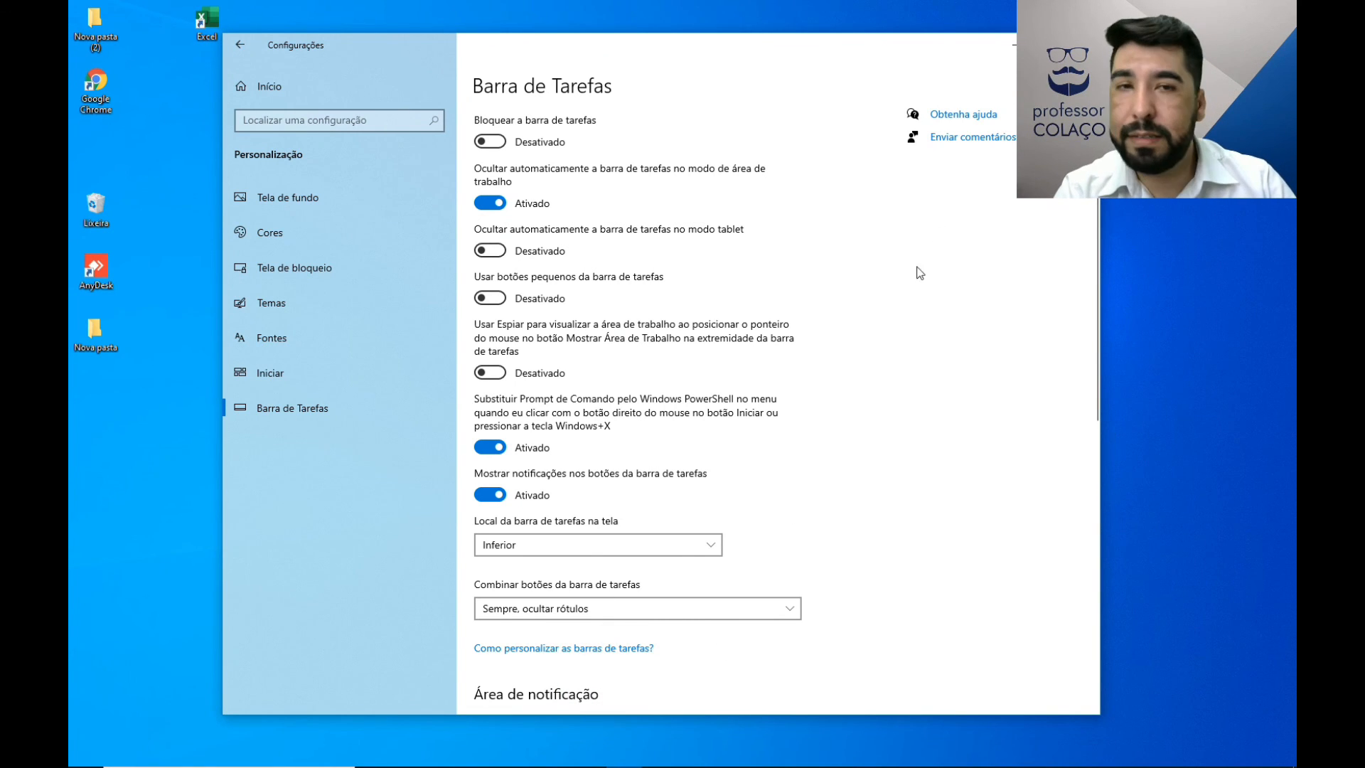
pyautogui.click(492, 204)
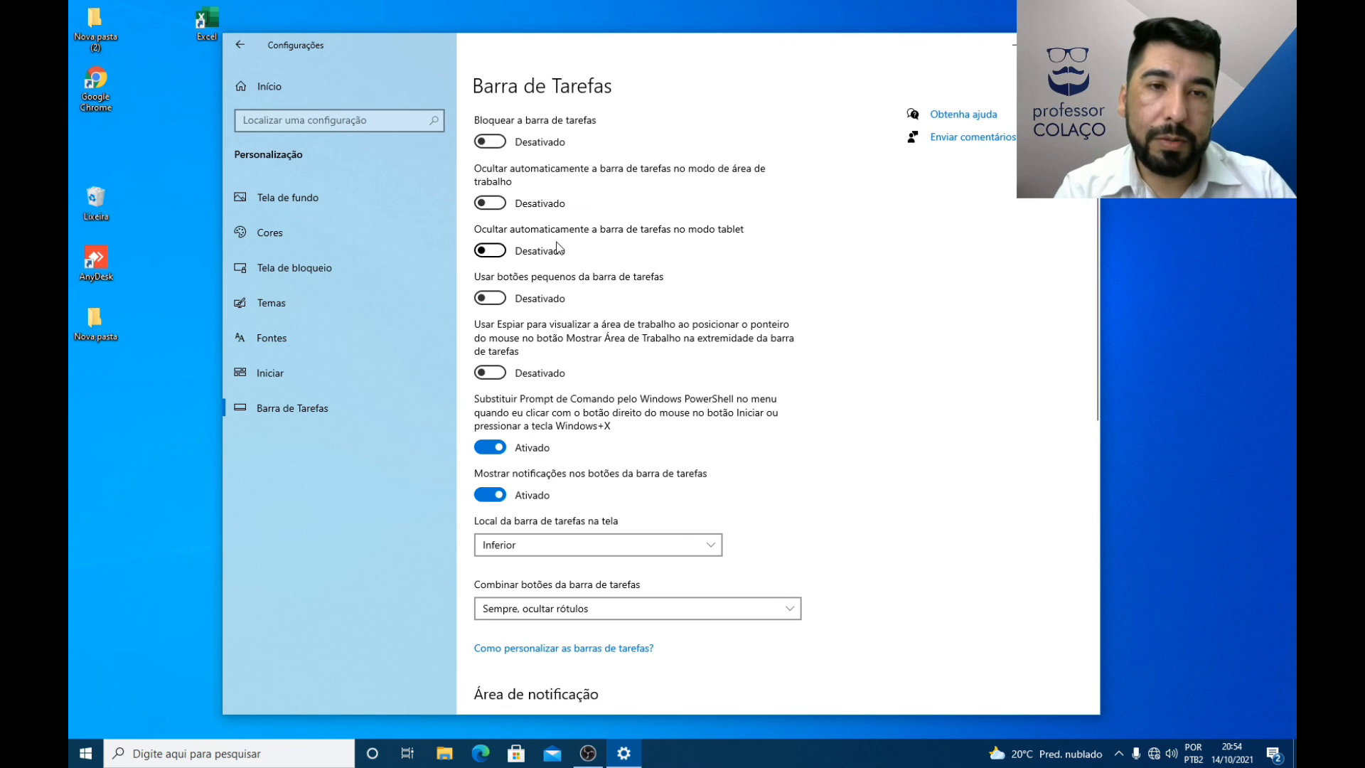
# Step: Switch Usar botões pequenos da barra de tarefas on and off twice to compare the taskbar button sizes
pyautogui.click(488, 299)
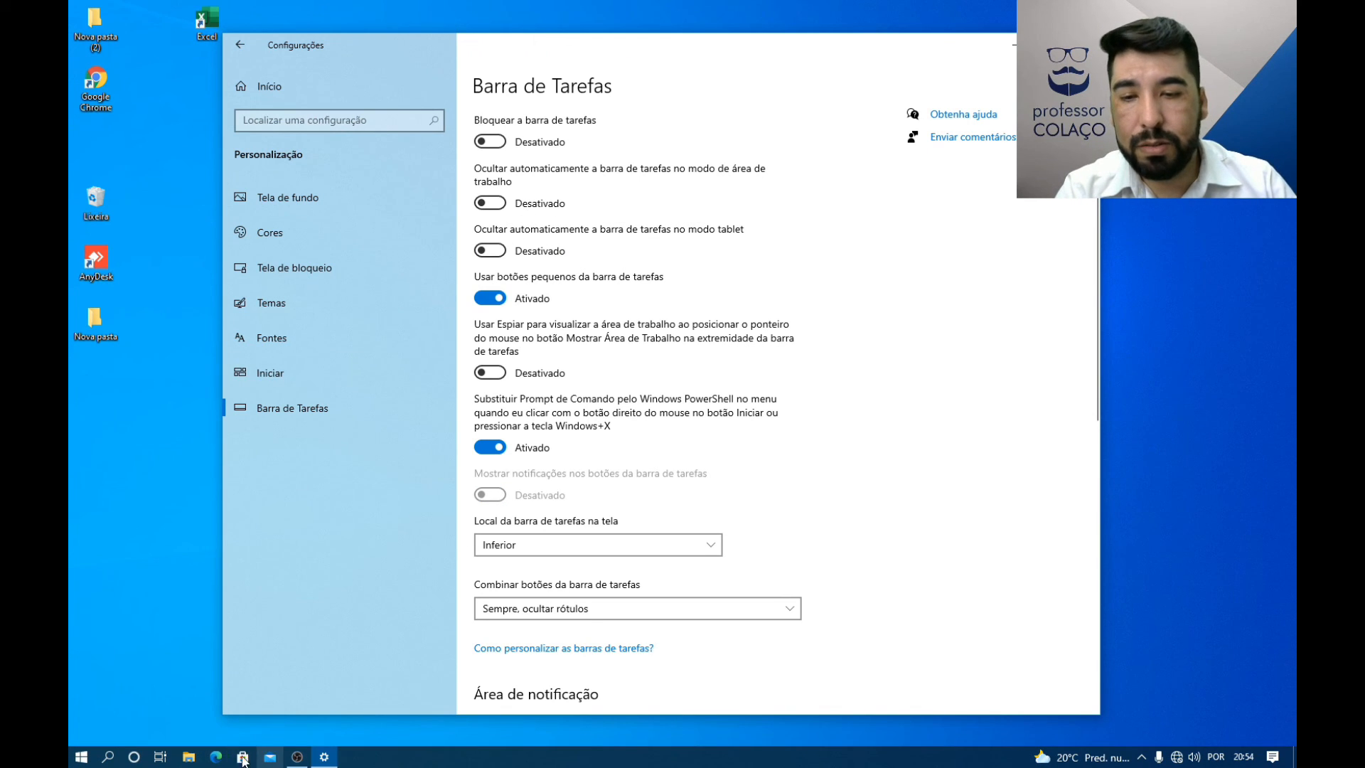
pyautogui.click(490, 298)
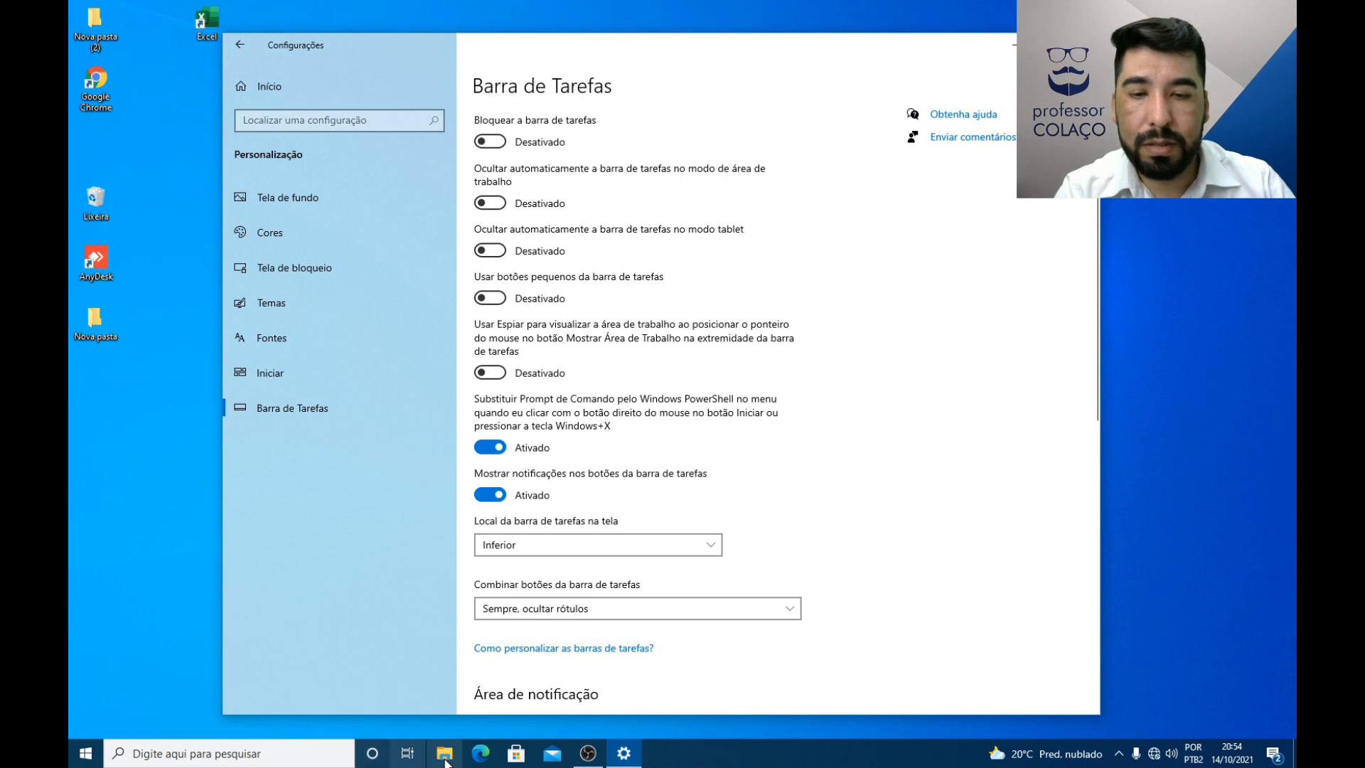
pyautogui.click(490, 298)
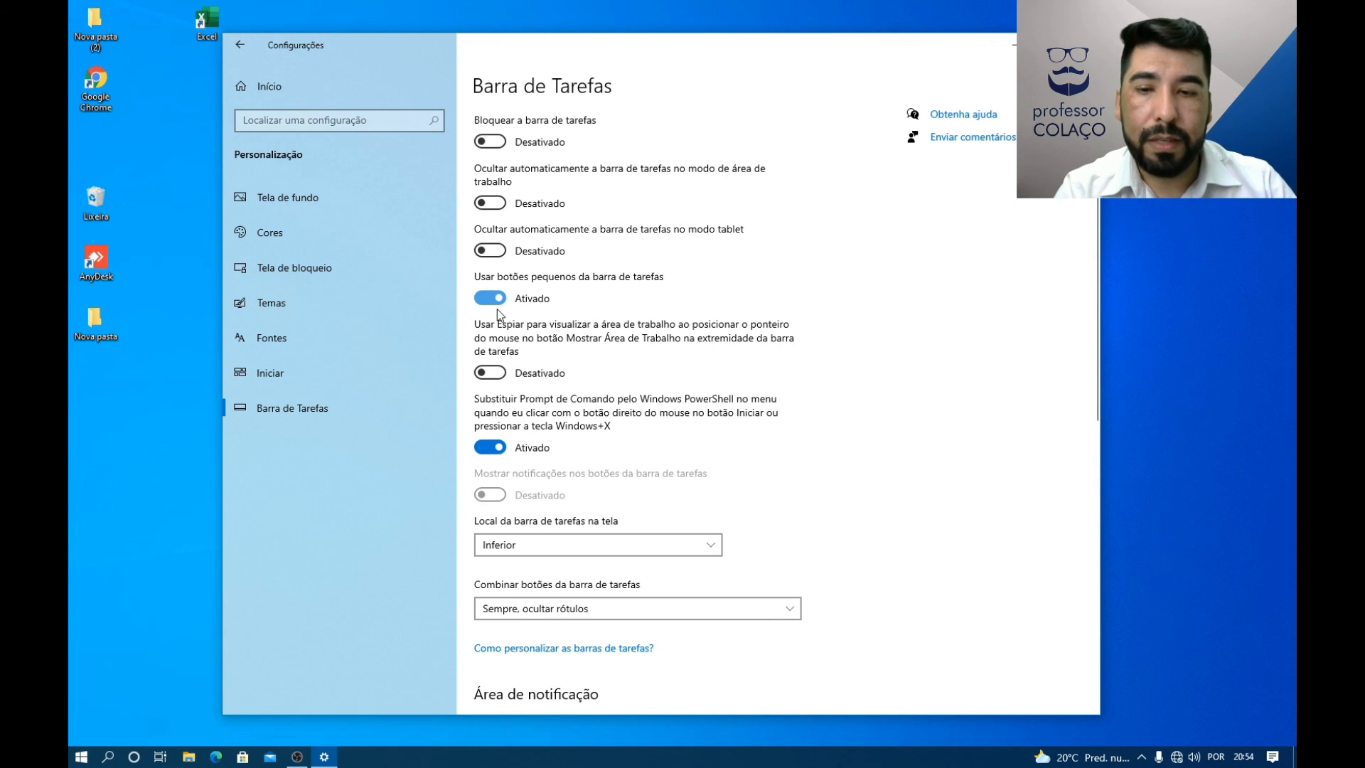
pyautogui.click(499, 302)
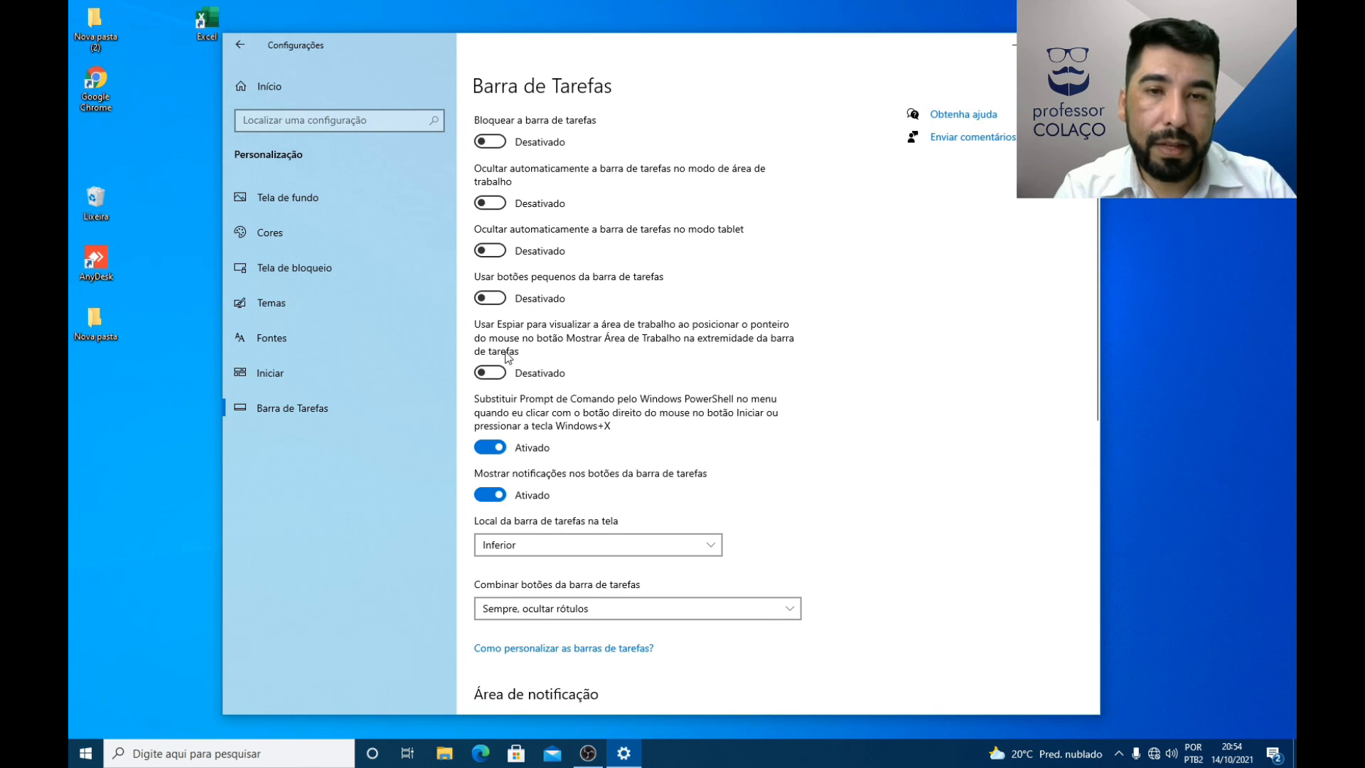
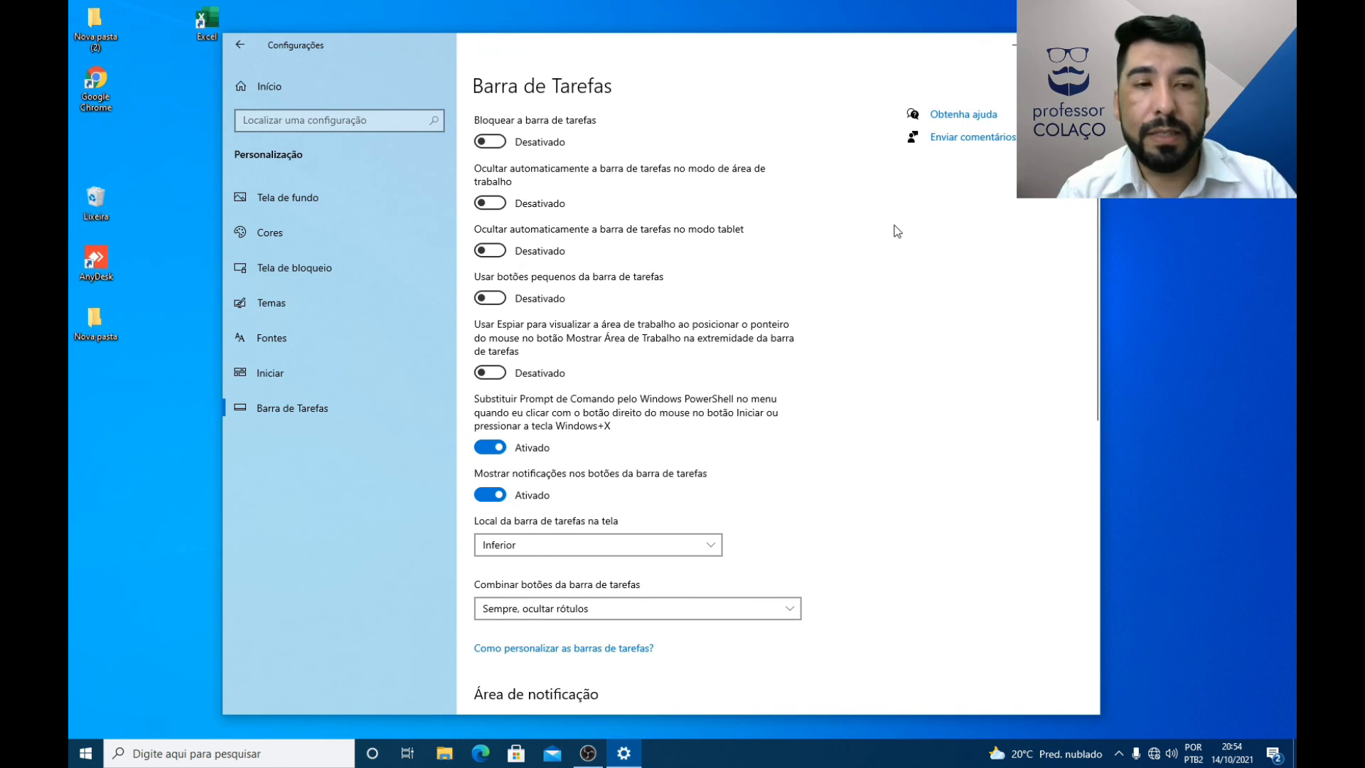
# Step: Show the desktop and restore the windows, then turn on Usar Espiar para visualizar a área de trabalho and try the preview
pyautogui.click(1293, 765)
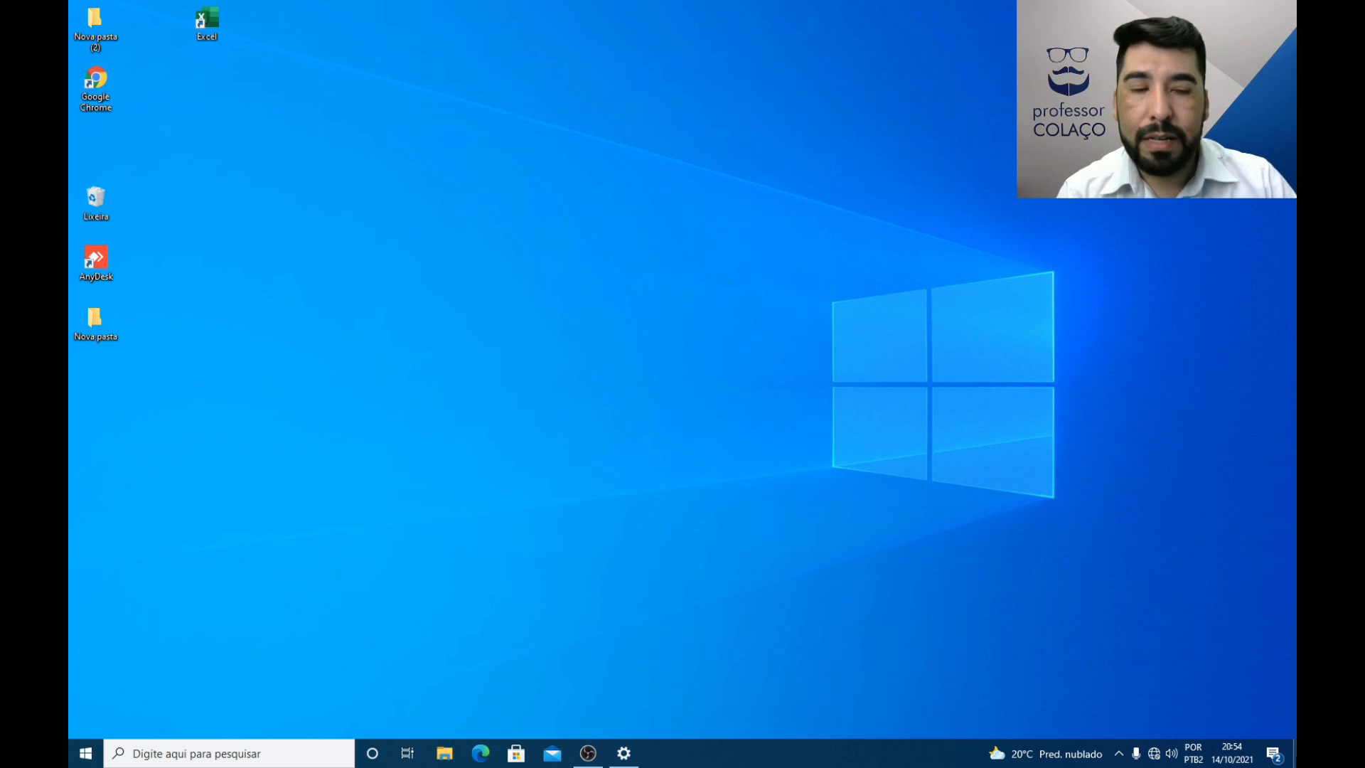
pyautogui.click(1294, 765)
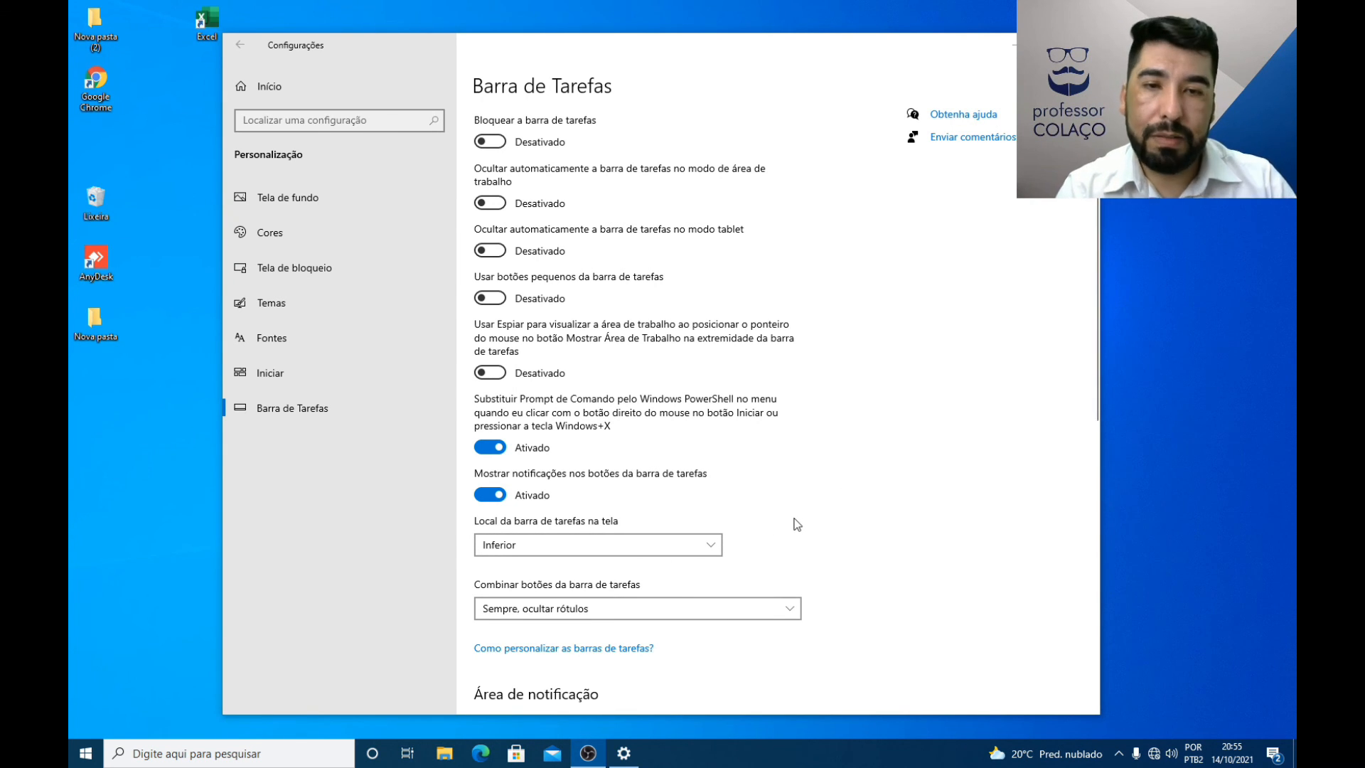
pyautogui.click(496, 375)
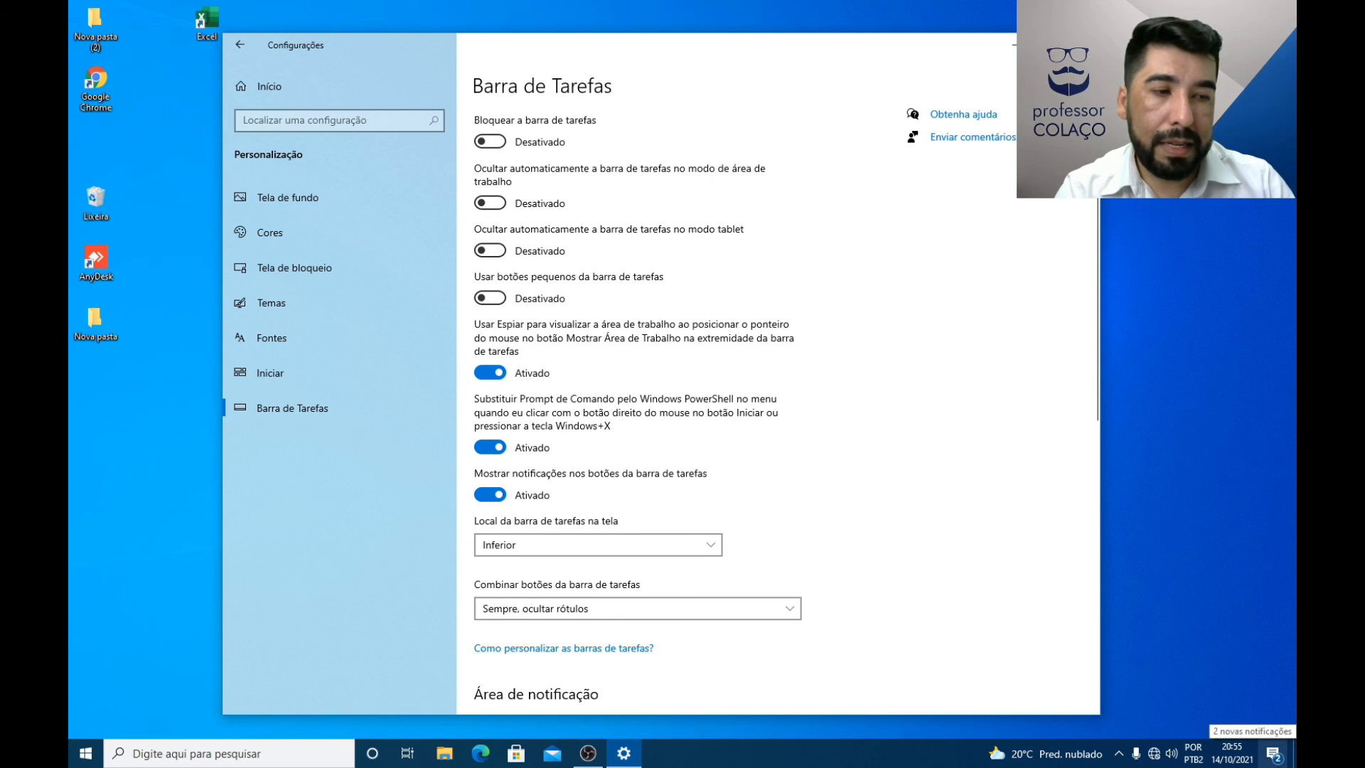
pyautogui.moveTo(1295, 752)
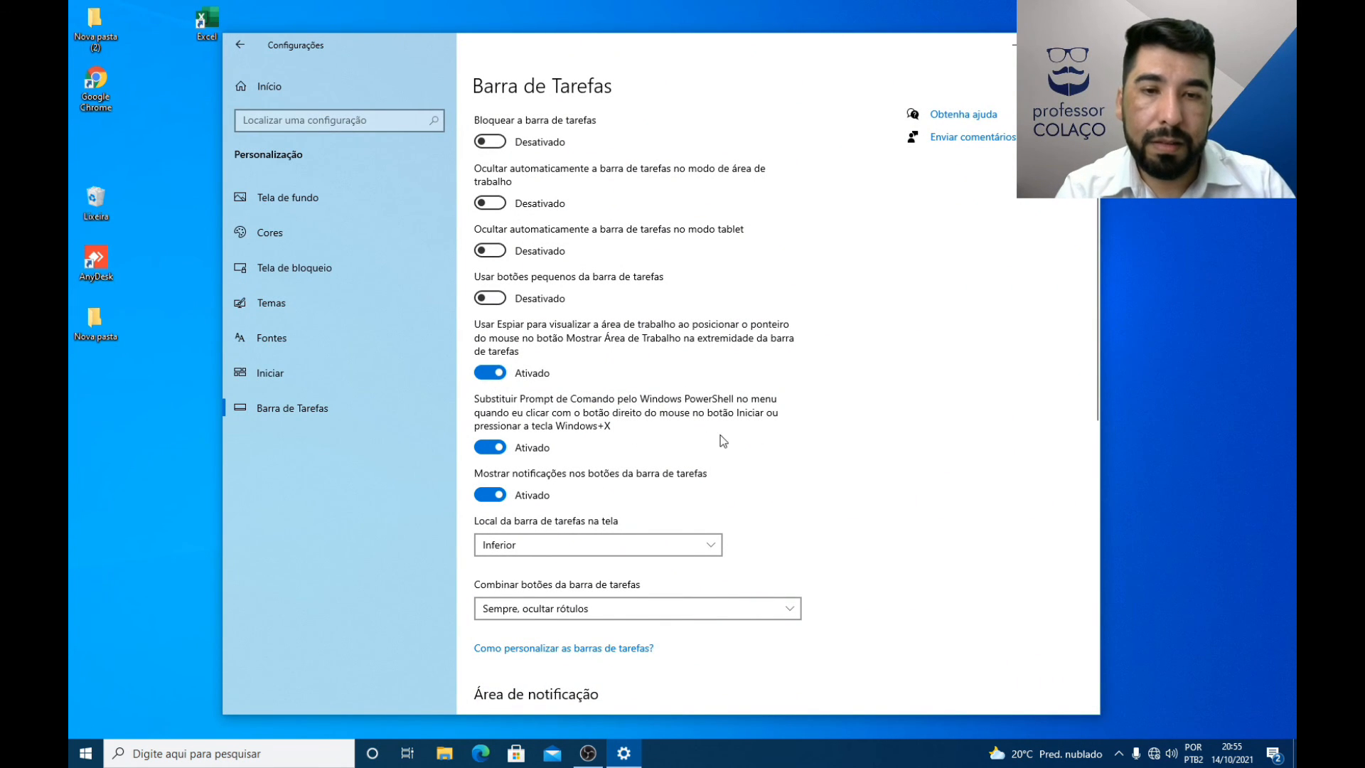
# Step: Cycle the Local da barra de tarefas na tela setting through Superior, Direita, Inferior and Esquerda, and return it to Inferior
pyautogui.scroll(-3, 600, 467)
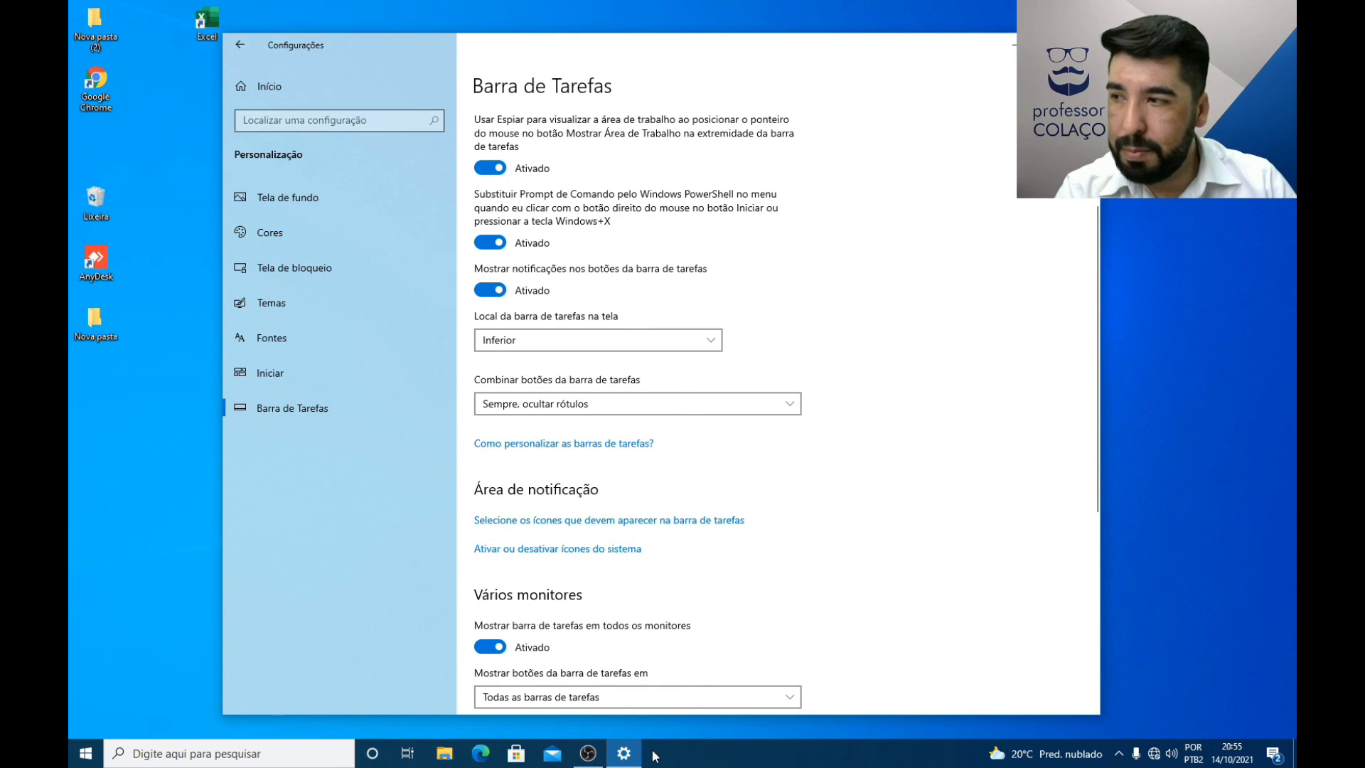
pyautogui.click(604, 342)
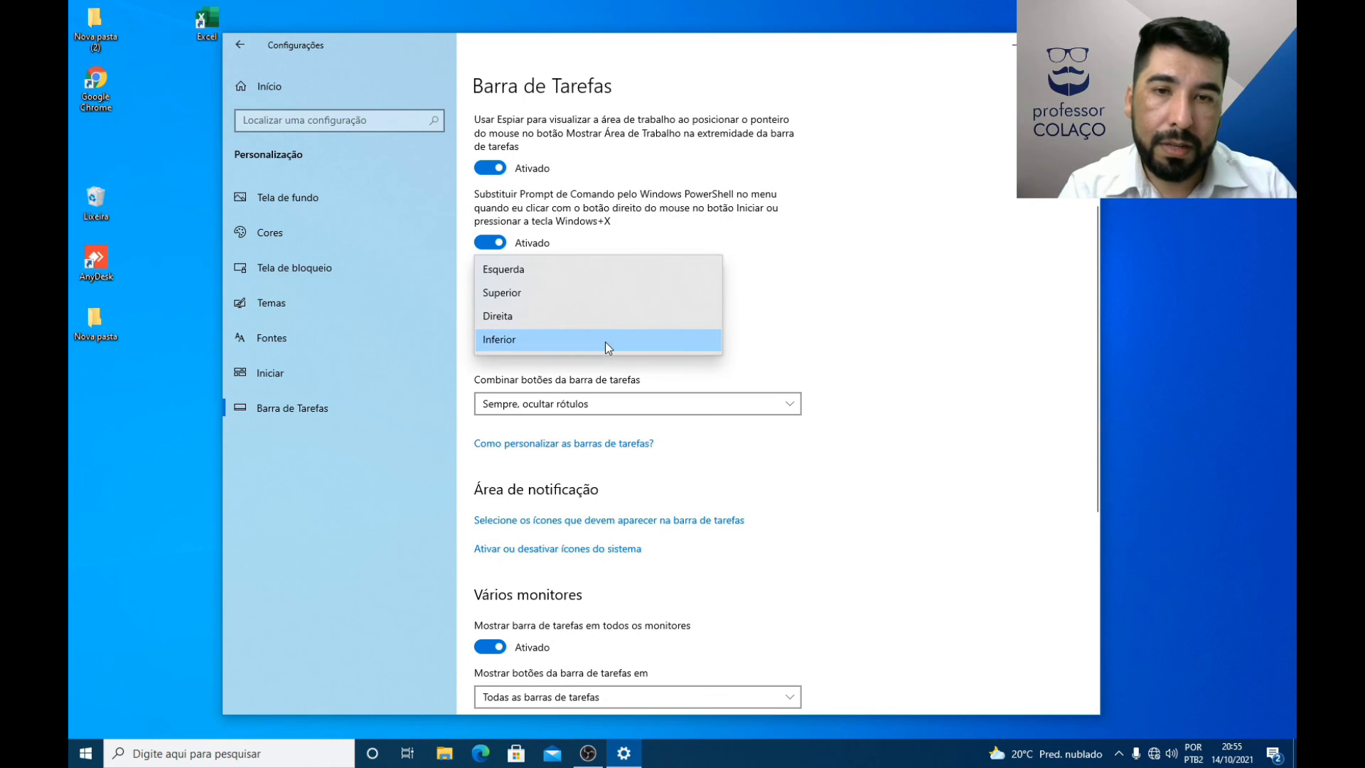
pyautogui.click(505, 291)
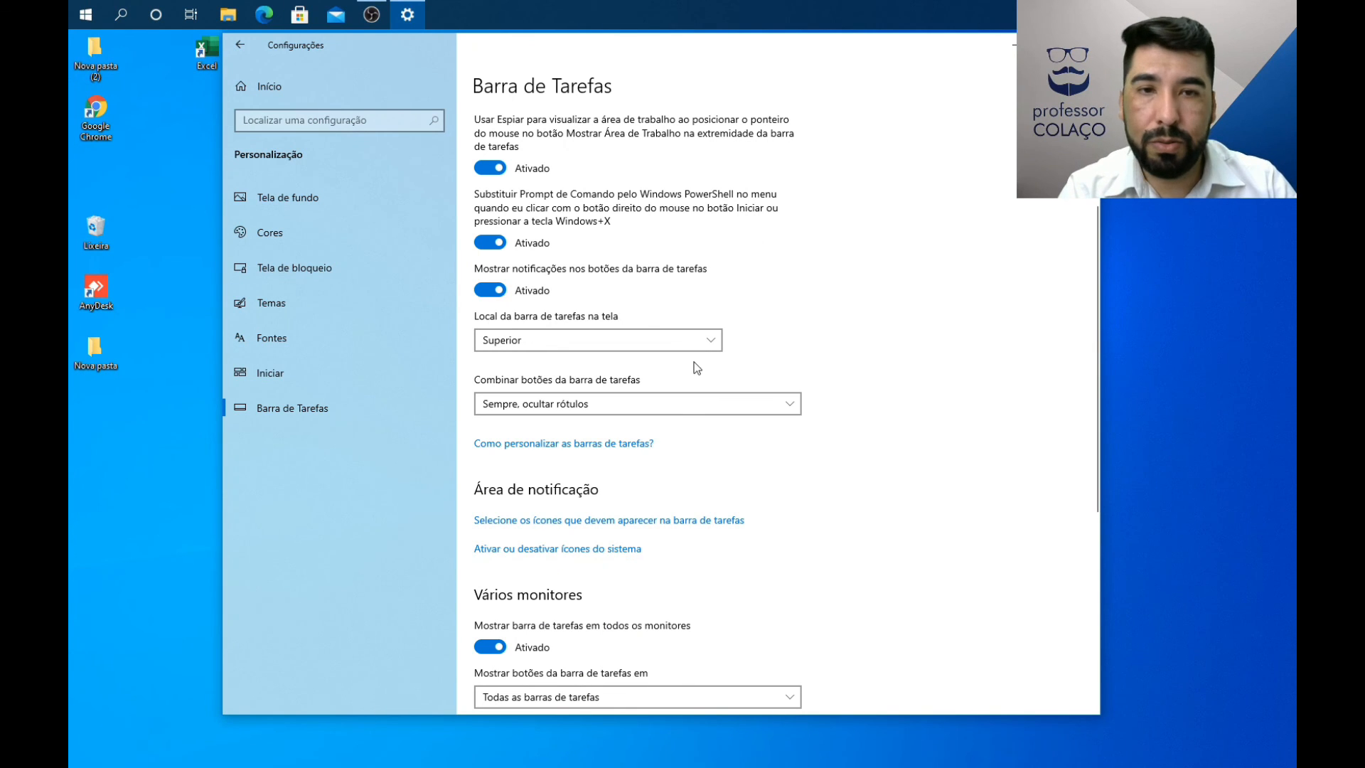
pyautogui.click(643, 345)
pyautogui.click(533, 362)
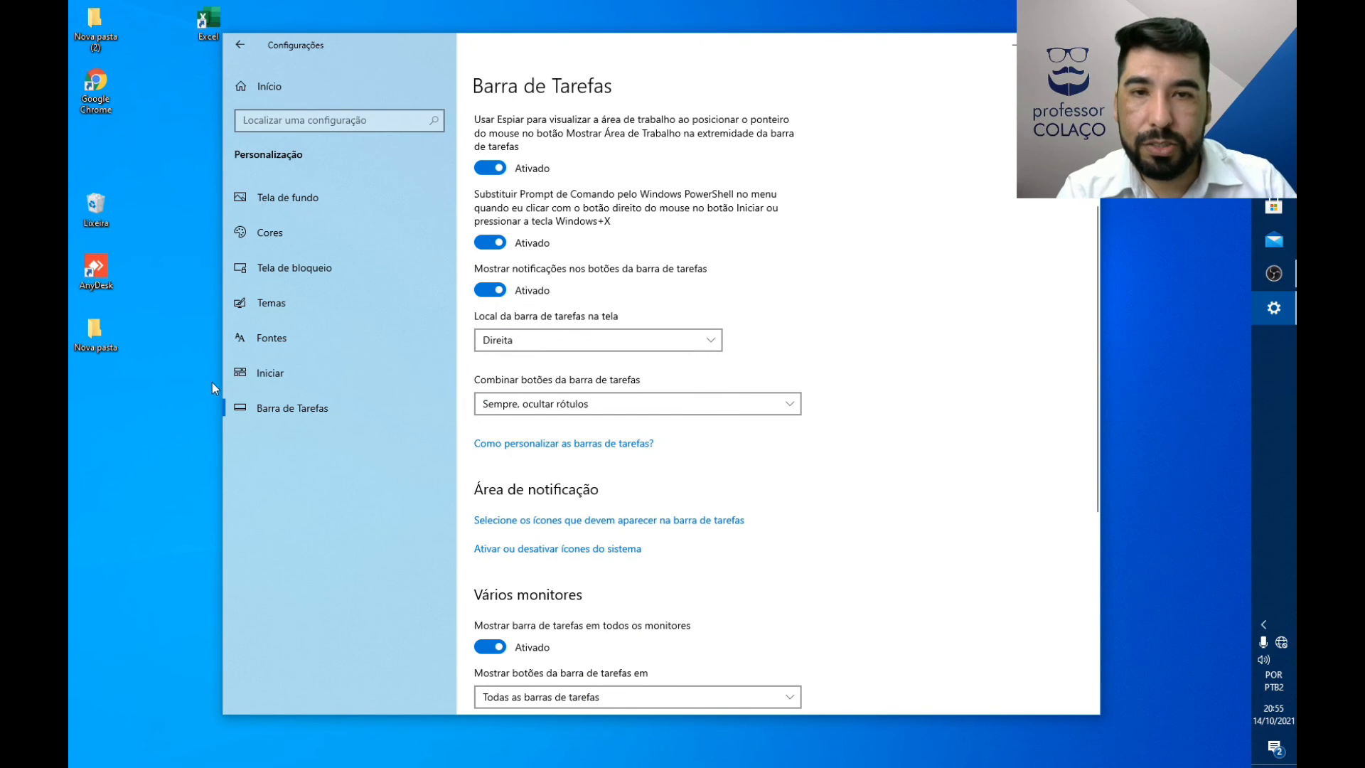
pyautogui.click(600, 349)
pyautogui.click(564, 361)
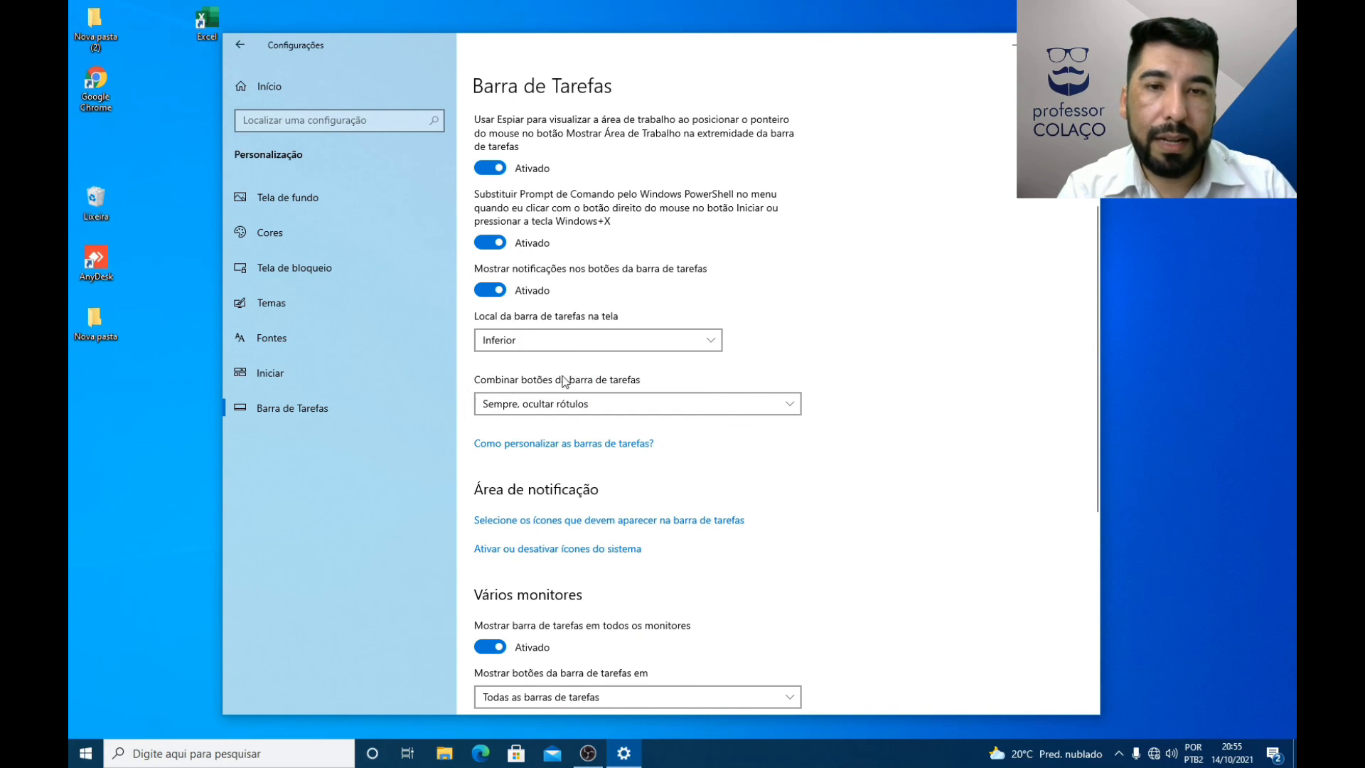
pyautogui.click(584, 348)
pyautogui.click(518, 269)
pyautogui.click(541, 340)
pyautogui.click(547, 408)
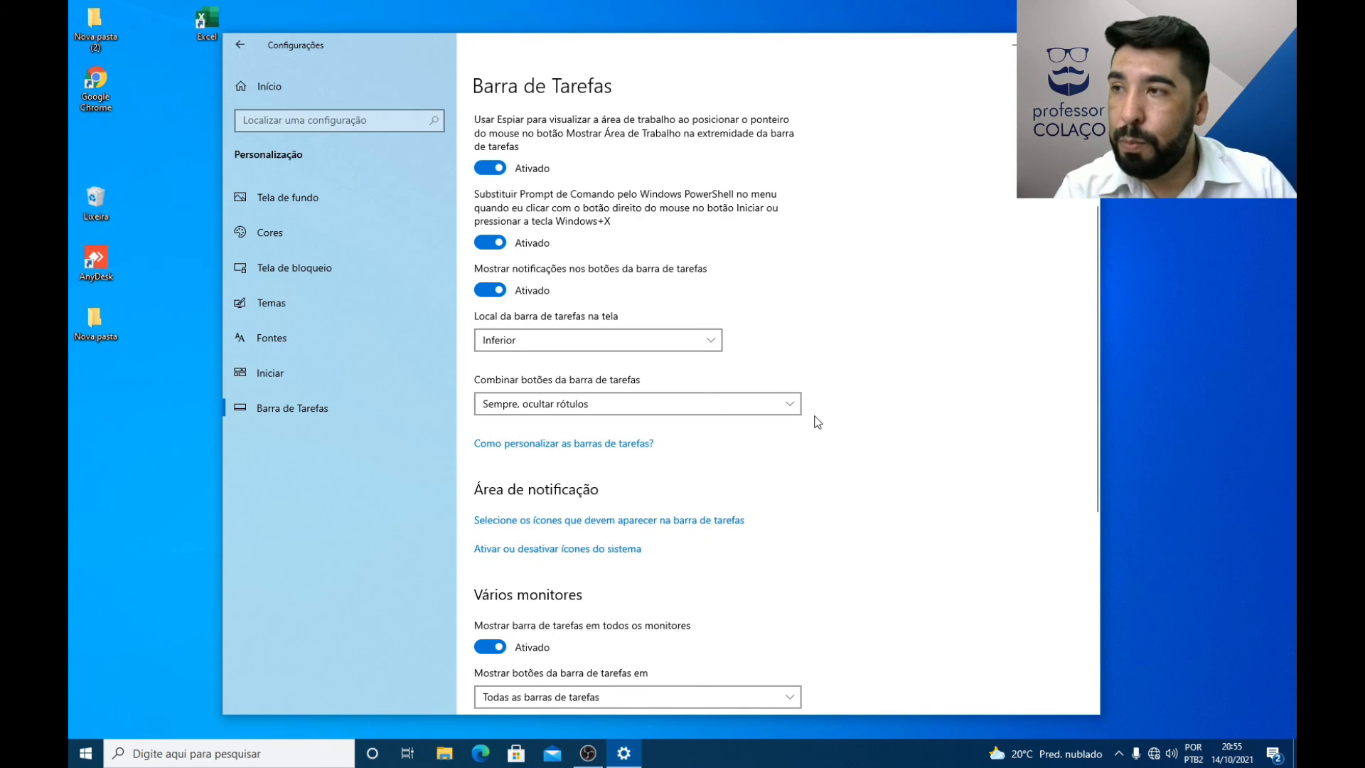
# Step: Move the unlocked taskbar directly on the desktop to the right, upper and left screen edges, and return it to the lower edge
pyautogui.moveTo(750, 759); pyautogui.dragTo(1164, 333)
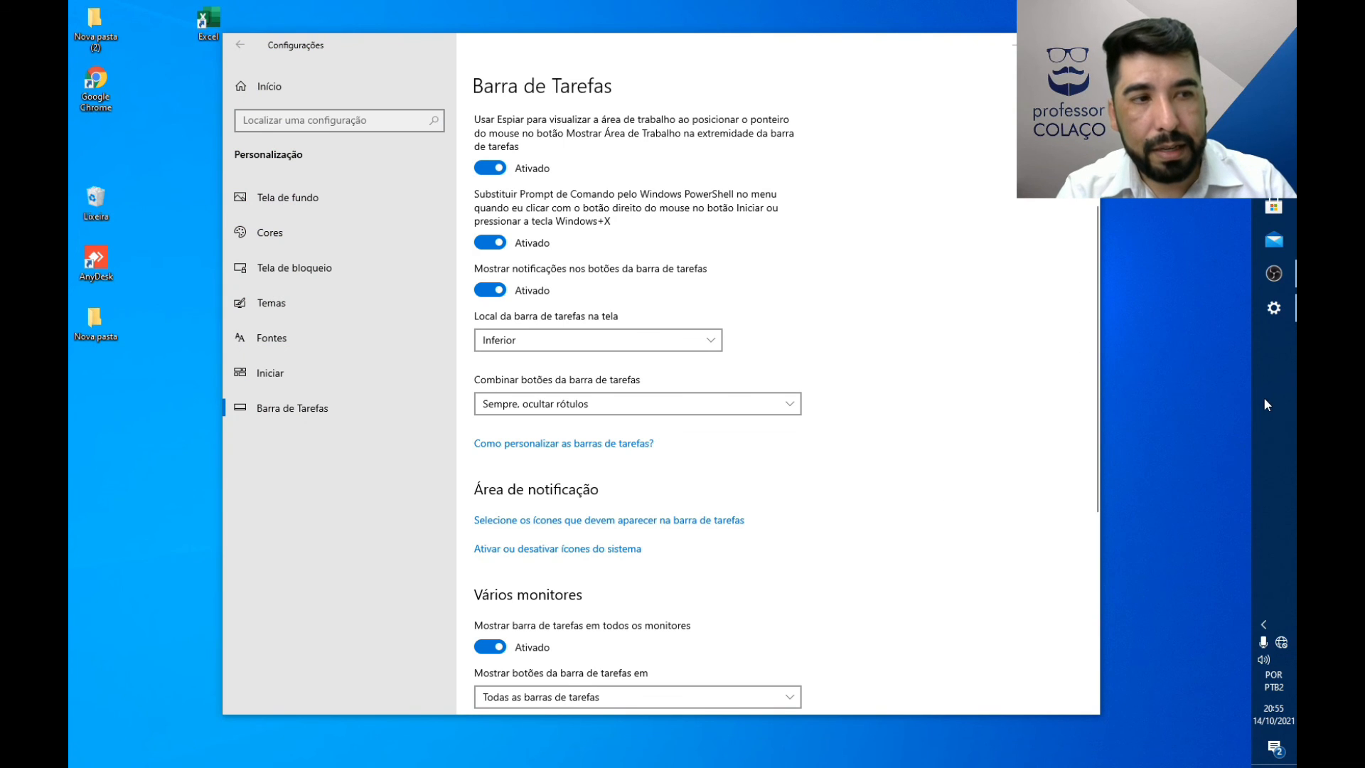
pyautogui.moveTo(1067, 297); pyautogui.dragTo(774, 33)
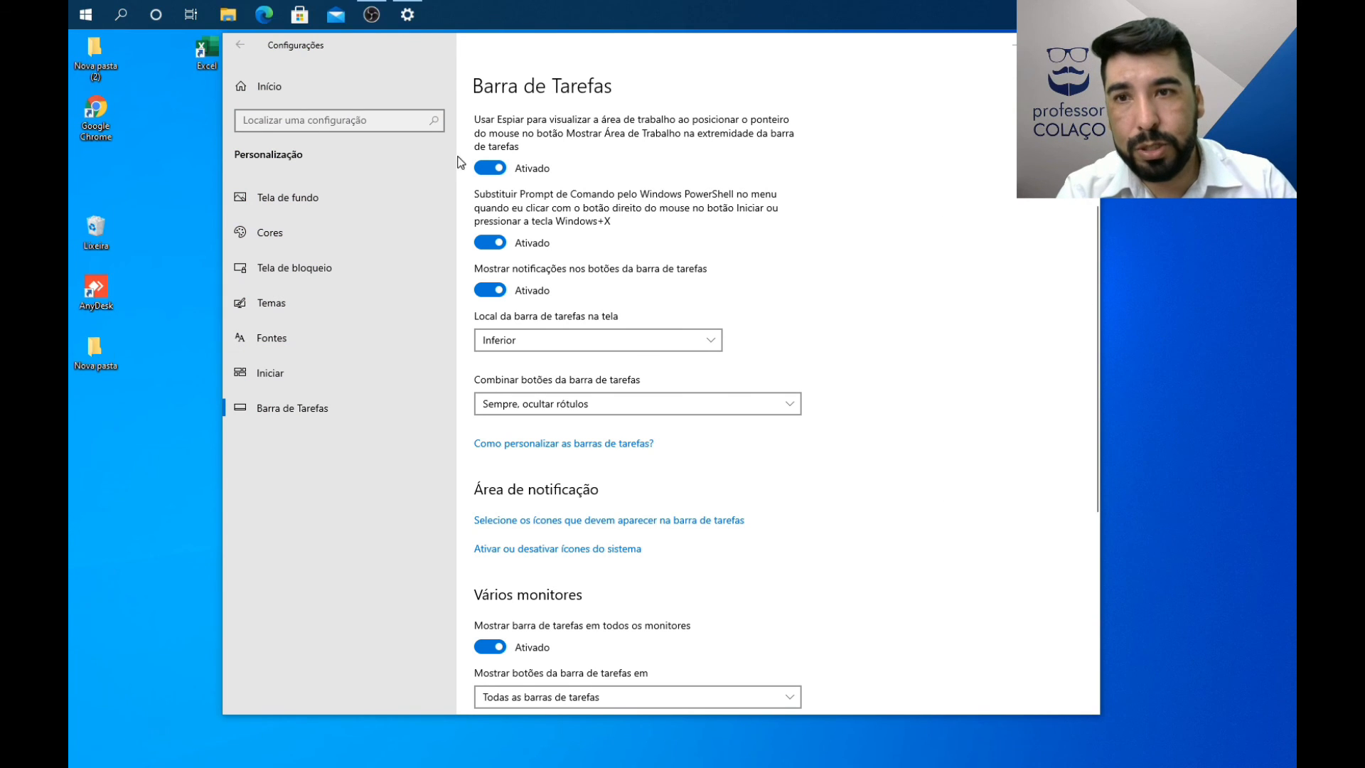
pyautogui.moveTo(461, 162); pyautogui.dragTo(183, 322)
pyautogui.moveTo(255, 636); pyautogui.dragTo(363, 718)
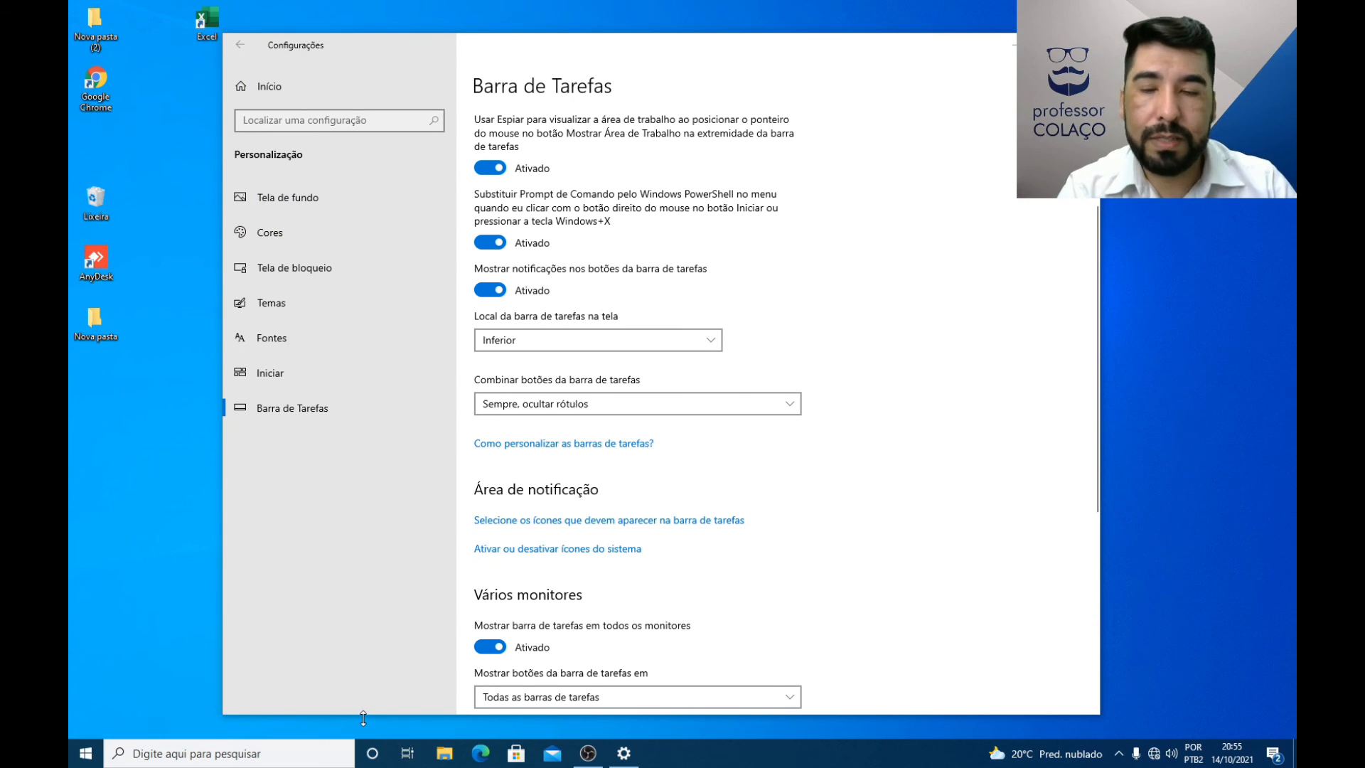
# Step: Turn on Bloquear a barra de tarefas to lock the taskbar in place
pyautogui.scroll(3, 543, 552)
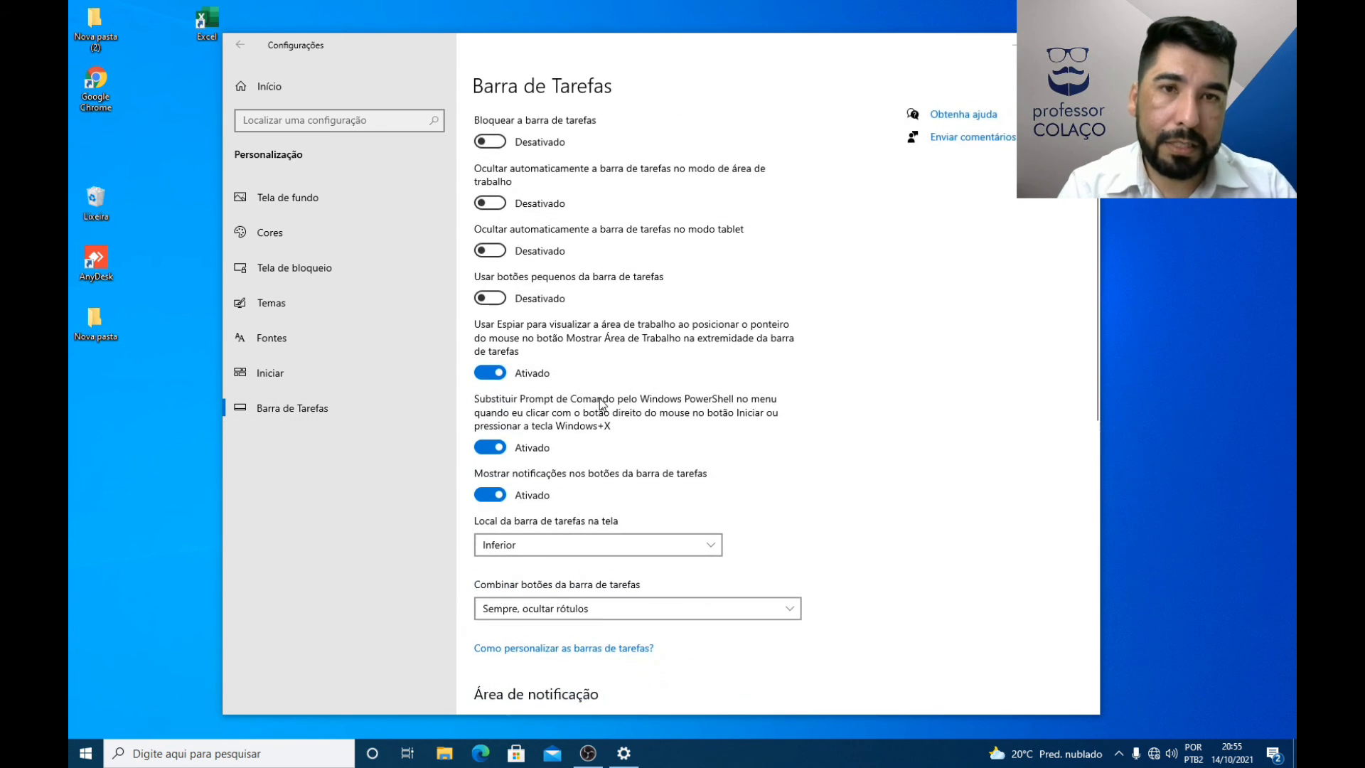
pyautogui.click(490, 141)
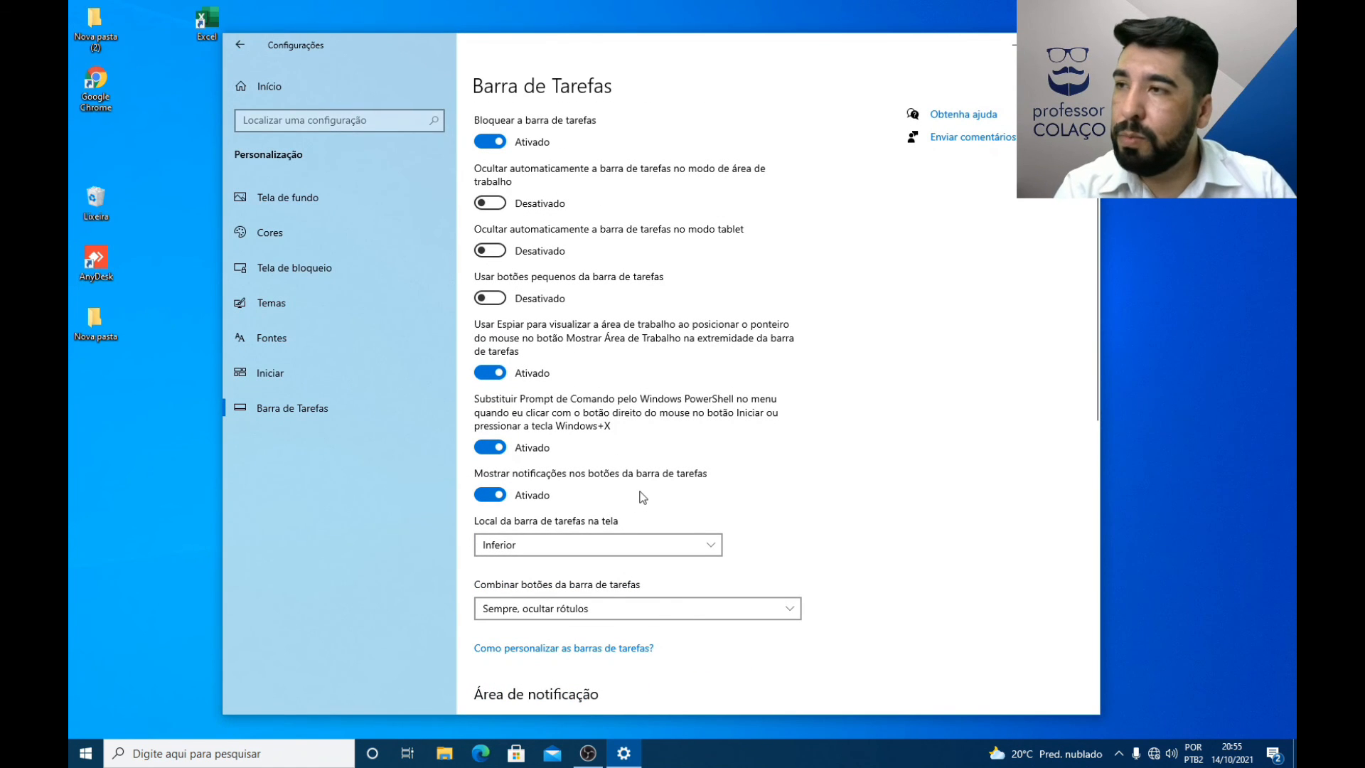